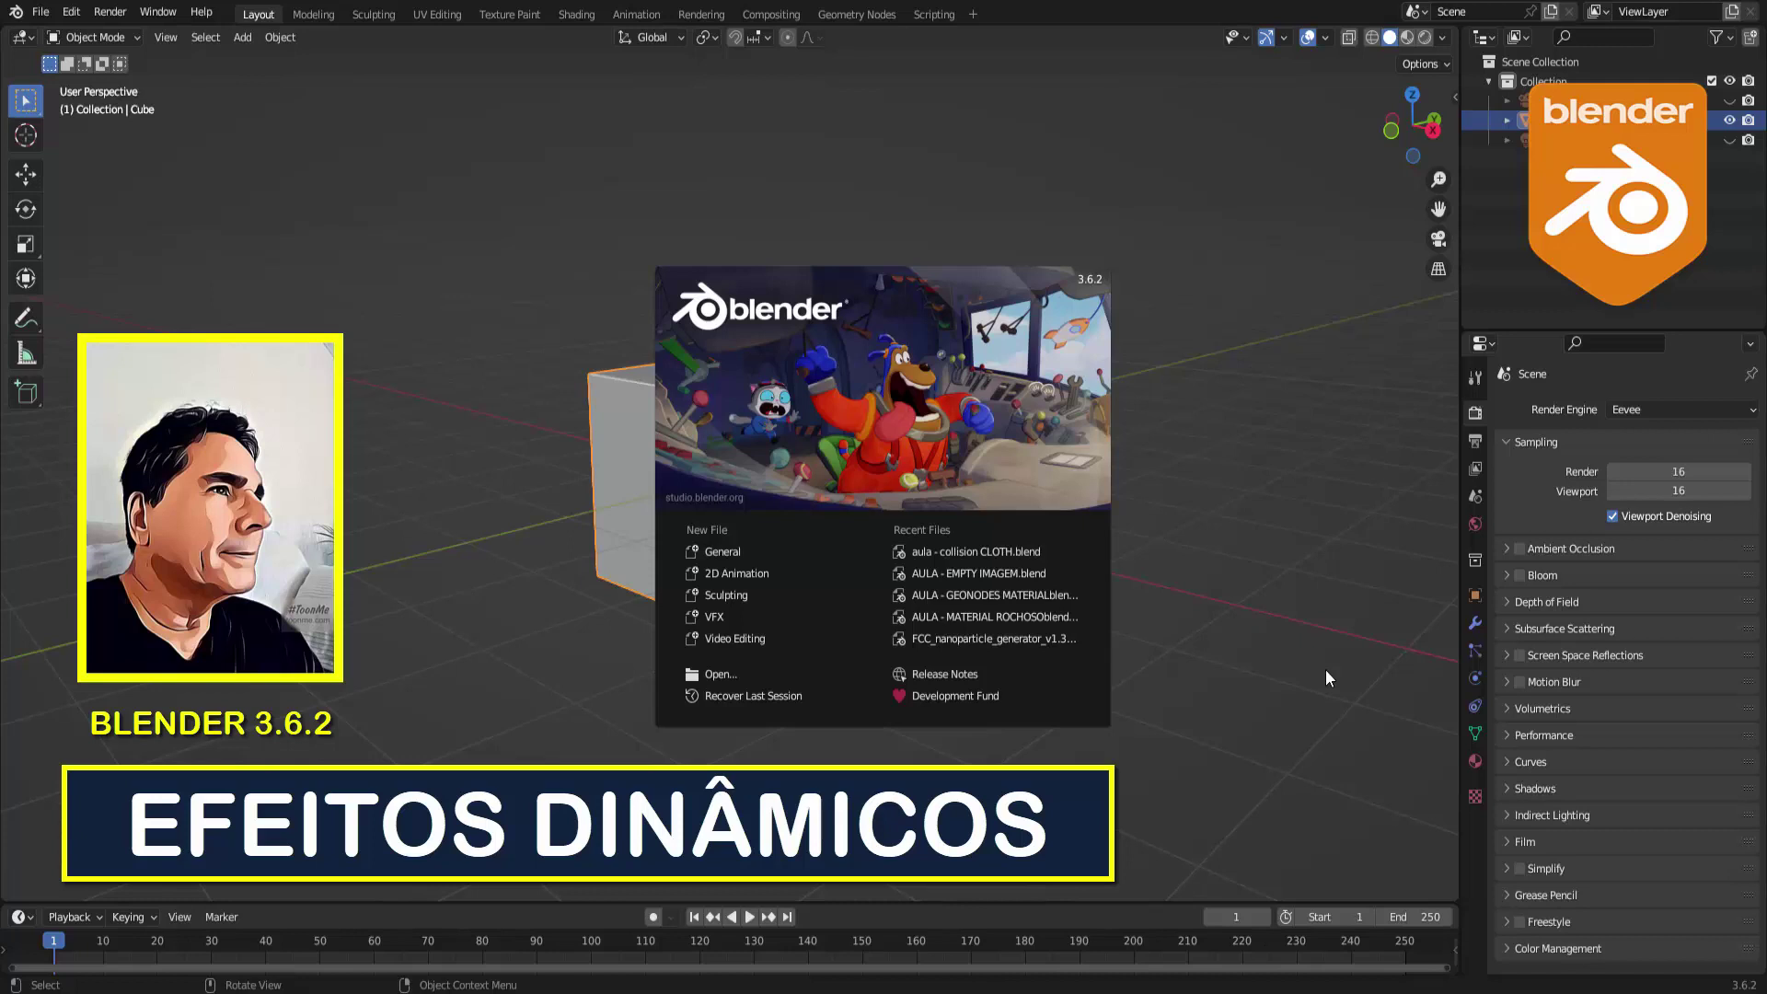
Close the splash screen and delete the default cube, keeping the camera and light.
left_click(1201, 387)
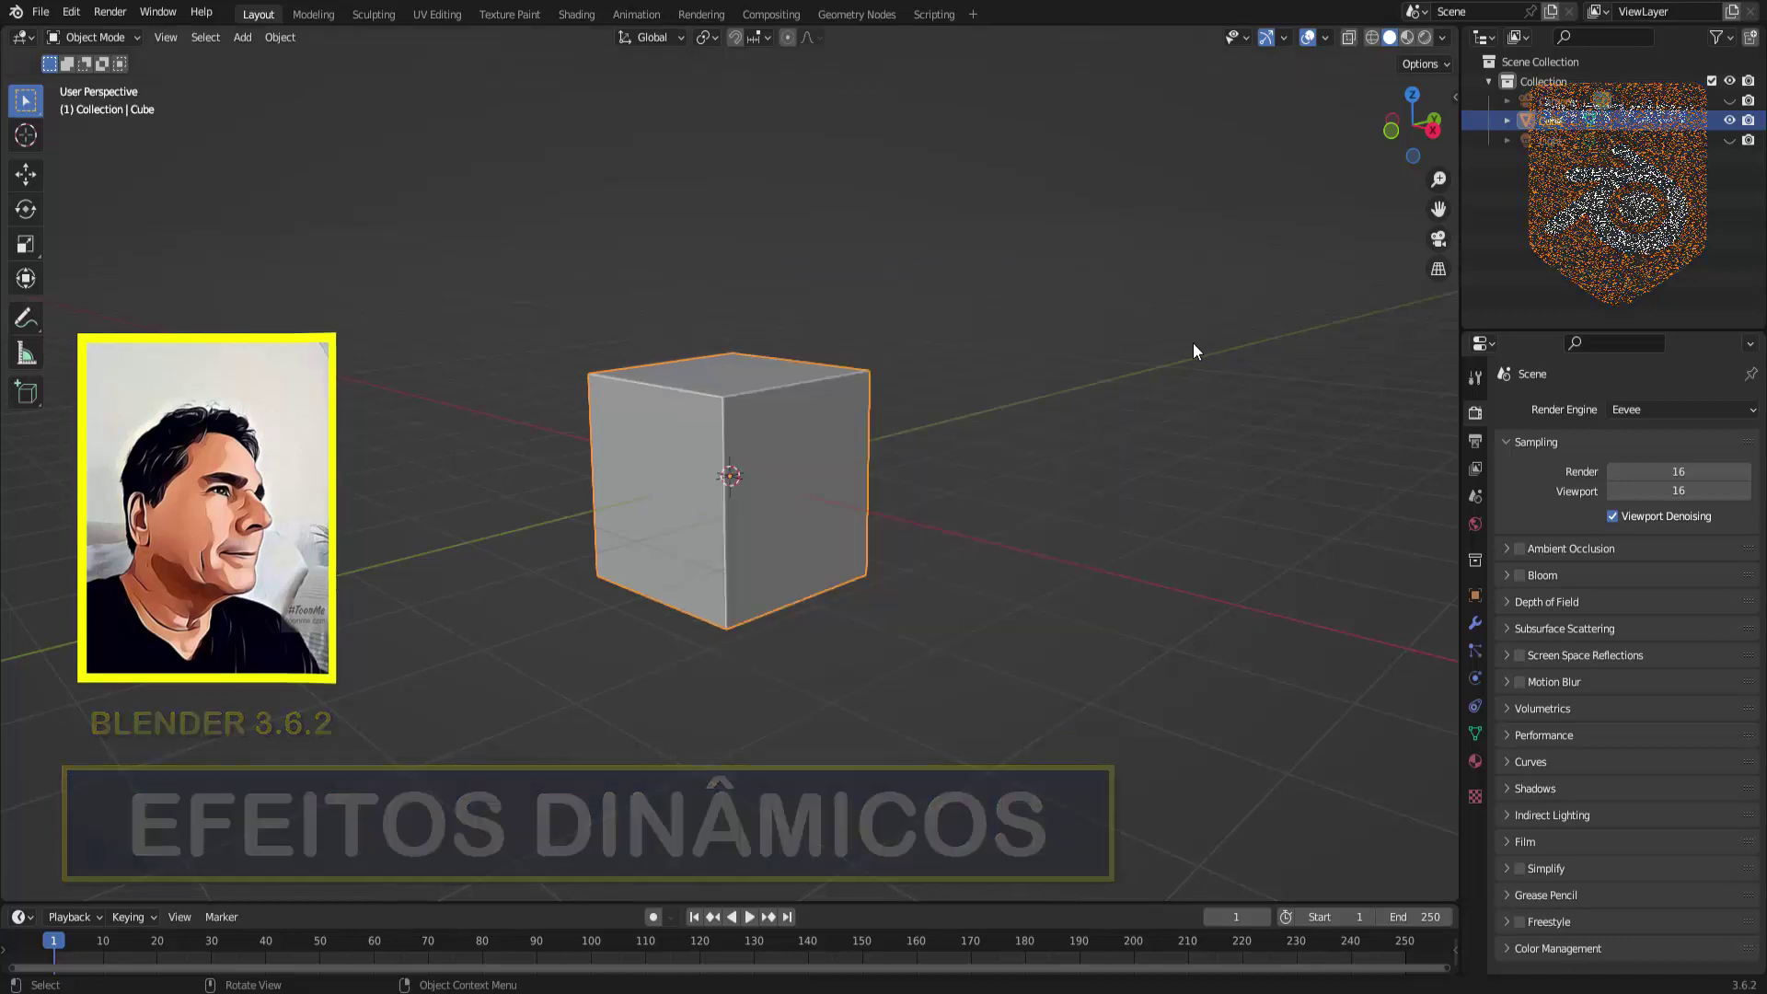
key("Delete")
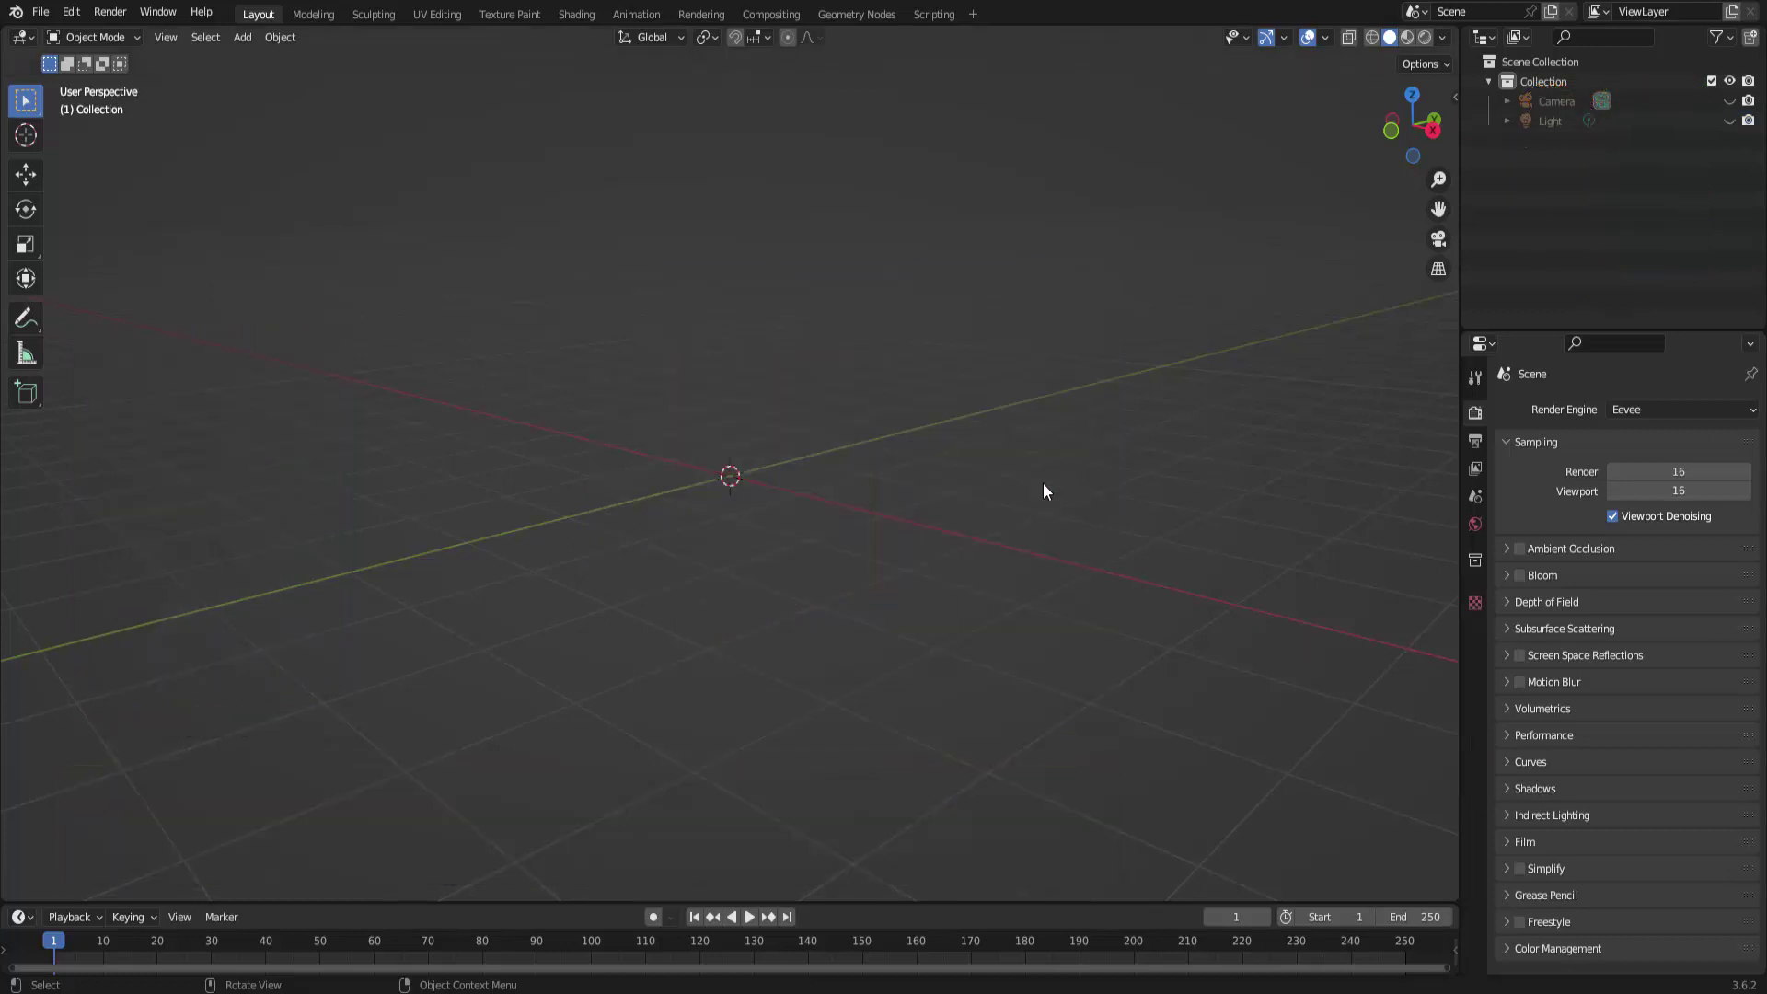
Add a circle mesh at the origin and enter Edit Mode on it.
left_click(242, 37)
mouse_move(298, 59)
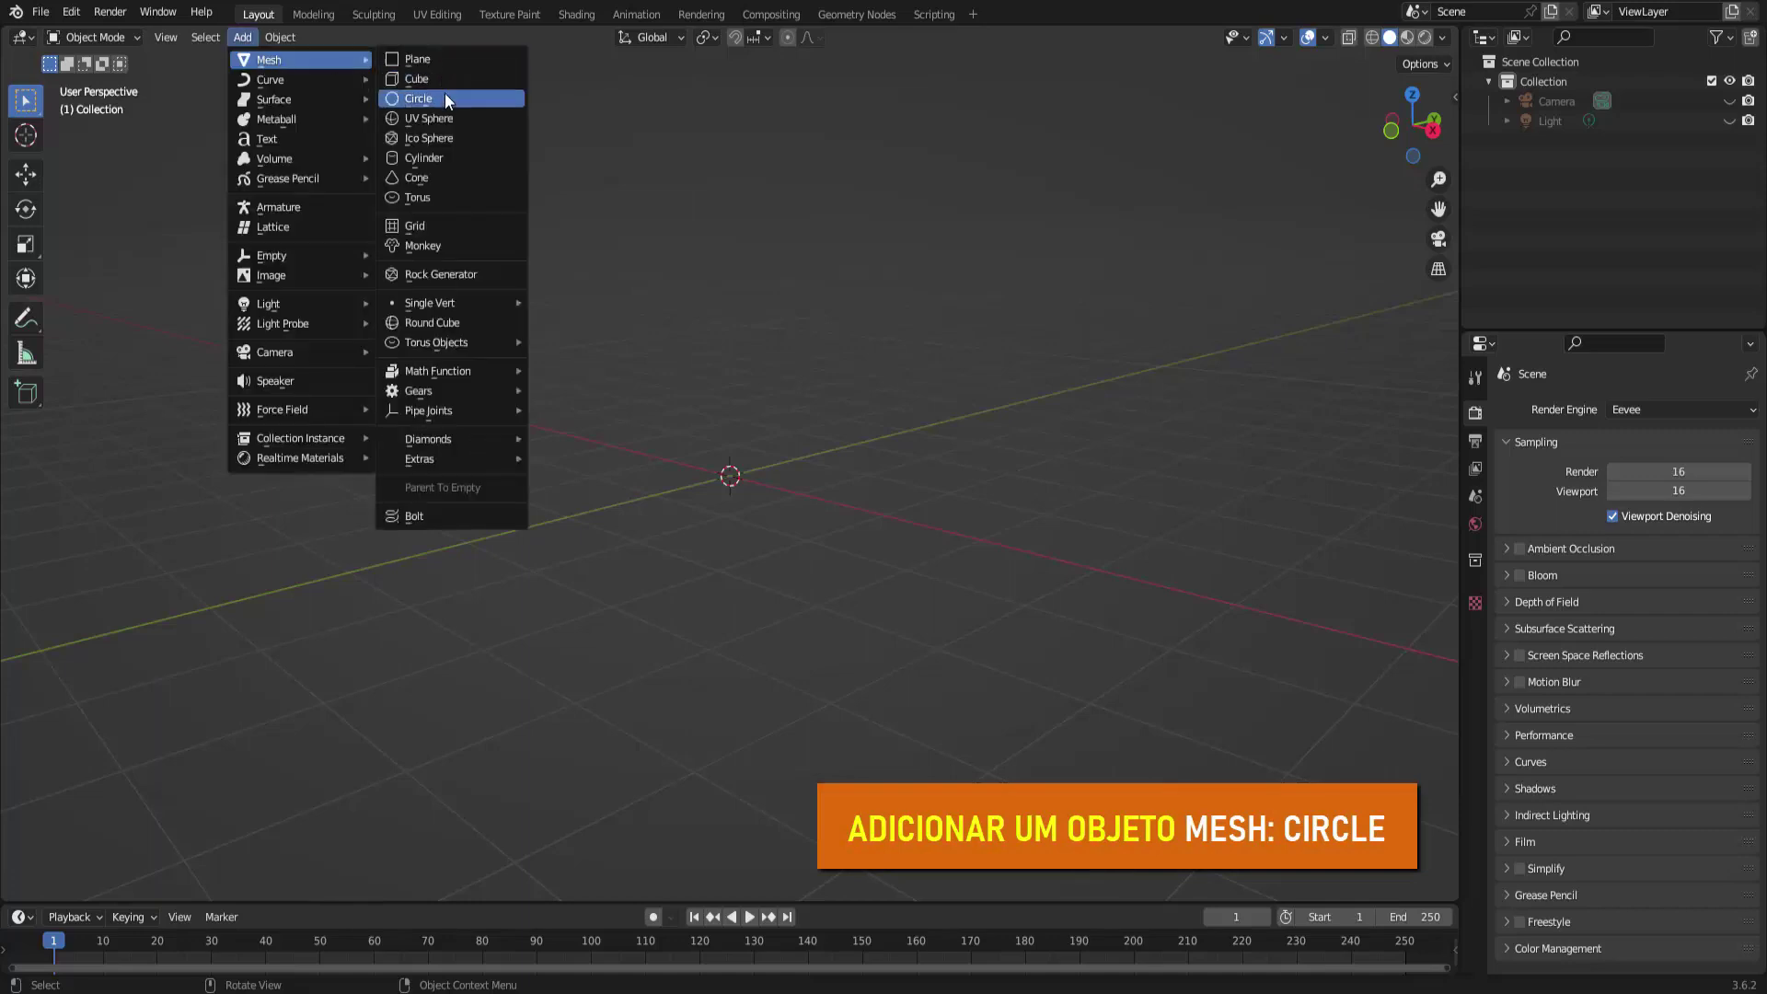
left_click(447, 100)
scroll(1097, 472, "up", 6)
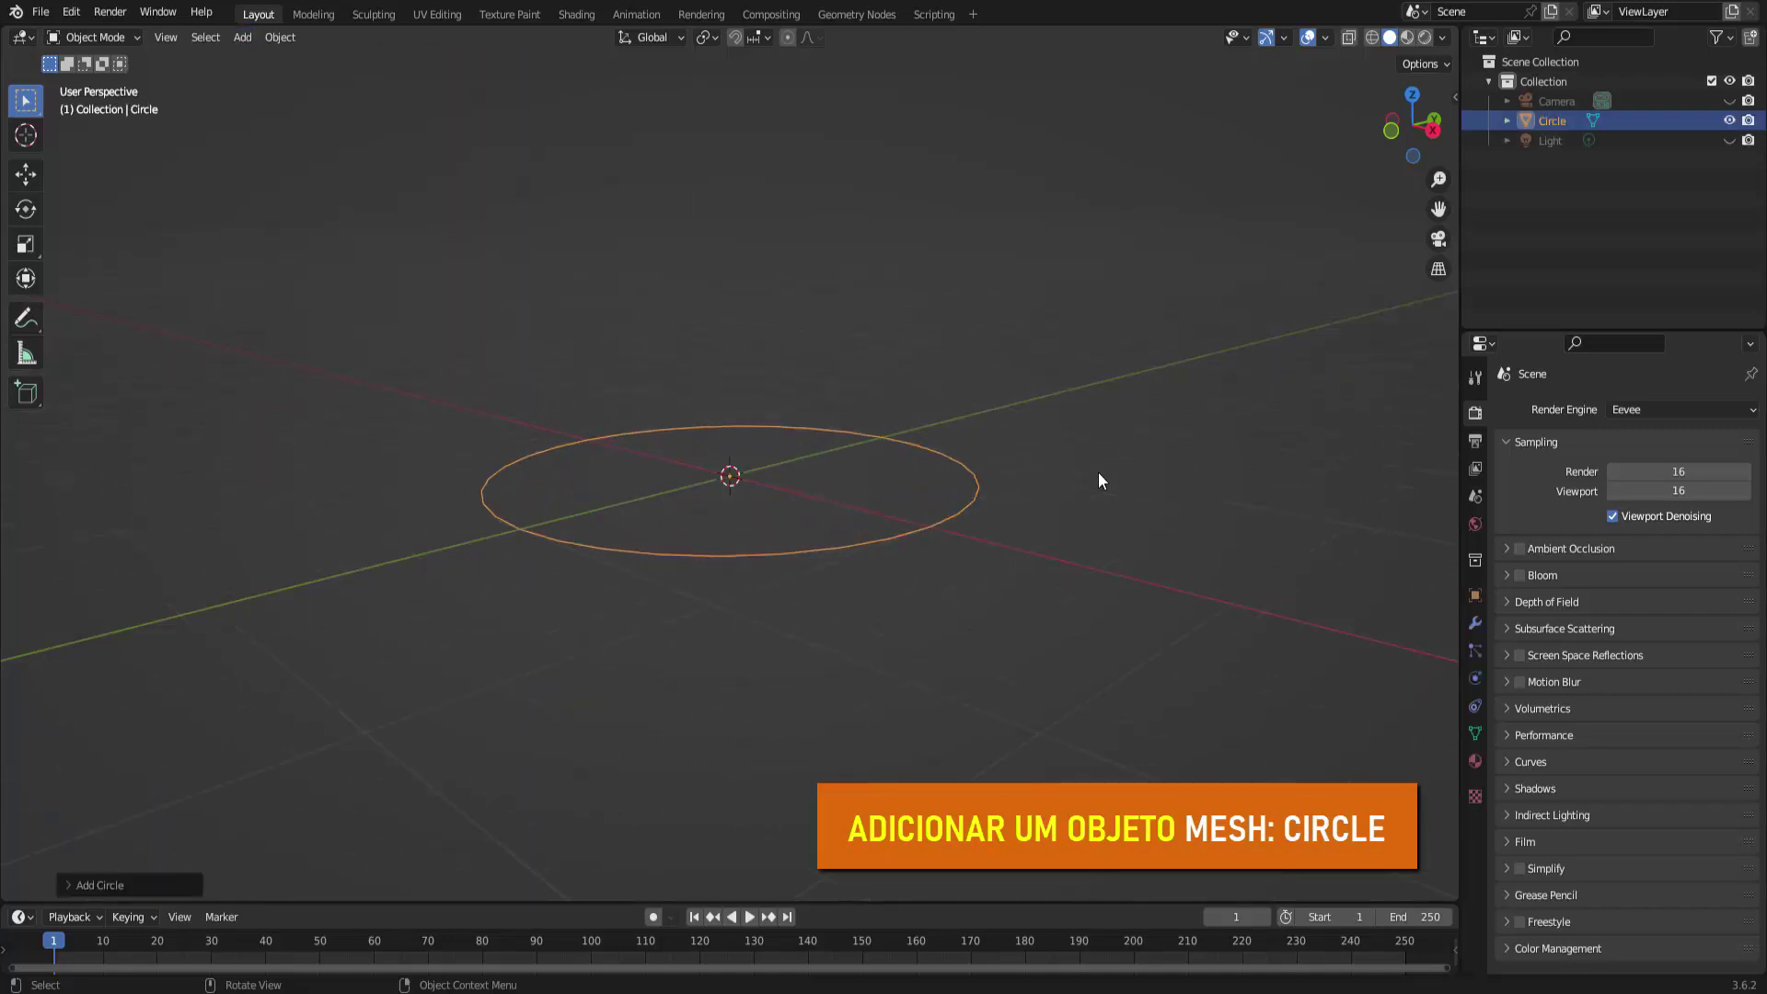
mouse_move(1097, 472)
middle_mouse_down()
mouse_move(1102, 487)
mouse_move(1090, 433)
middle_mouse_up()
left_click(92, 37)
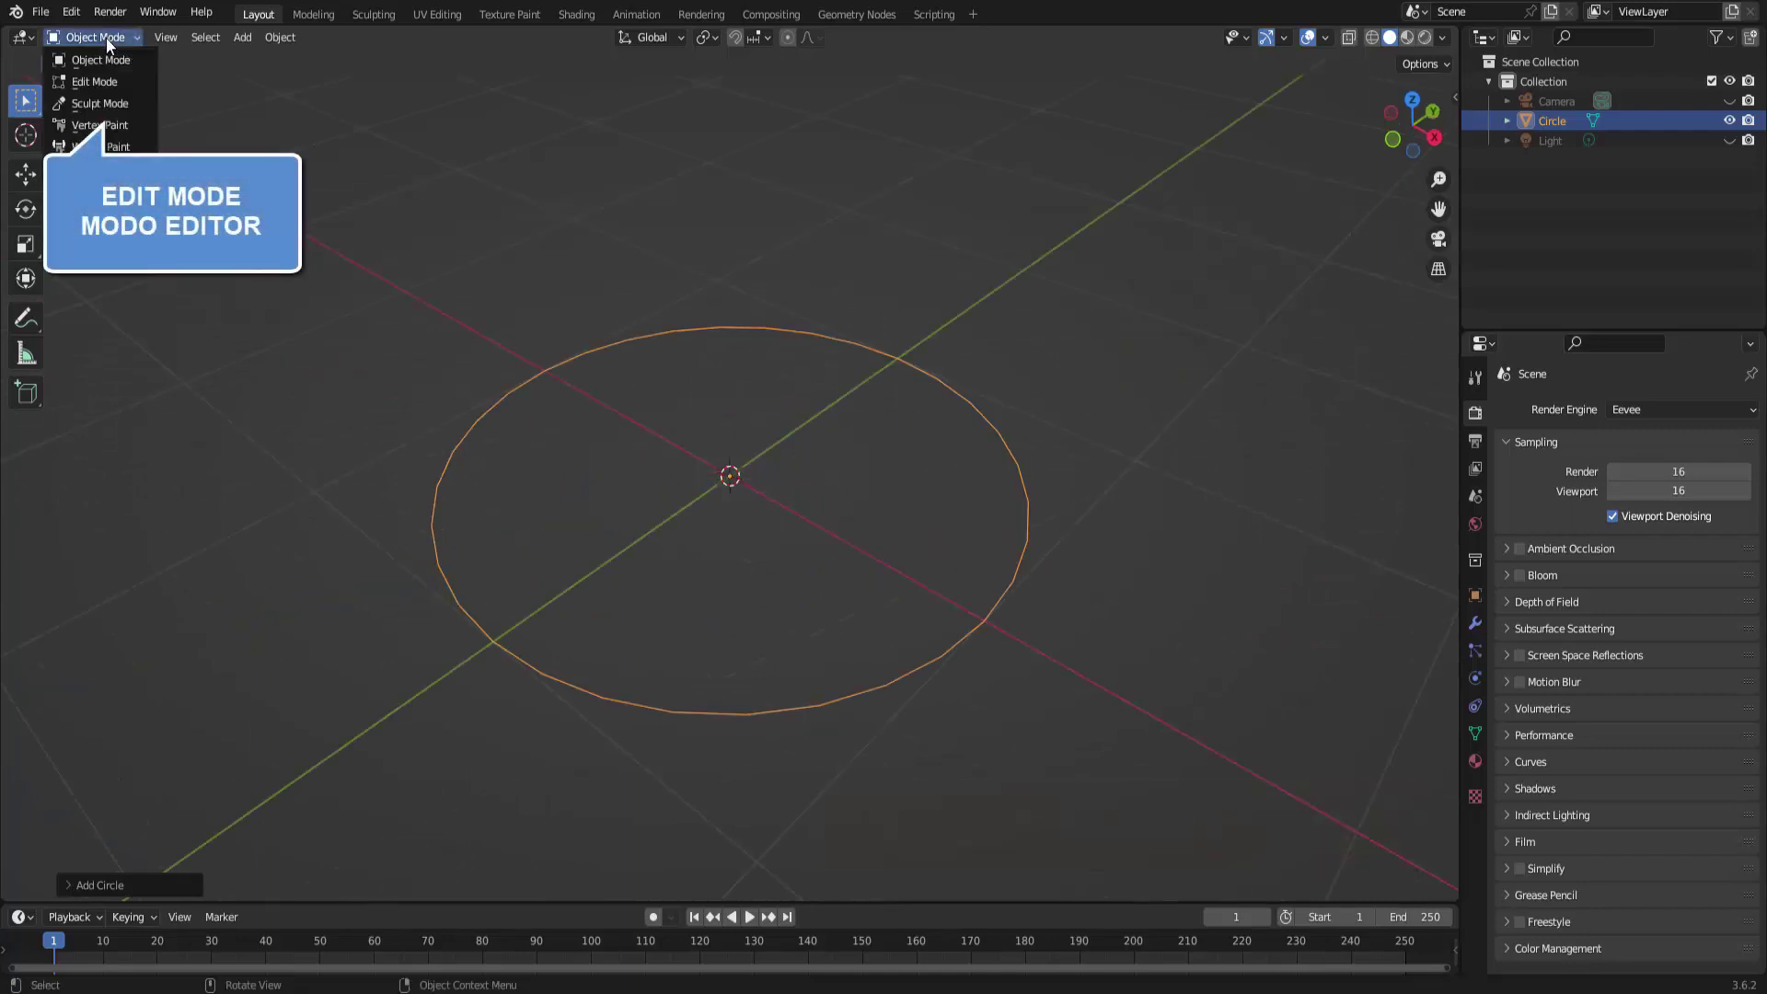
left_click(92, 79)
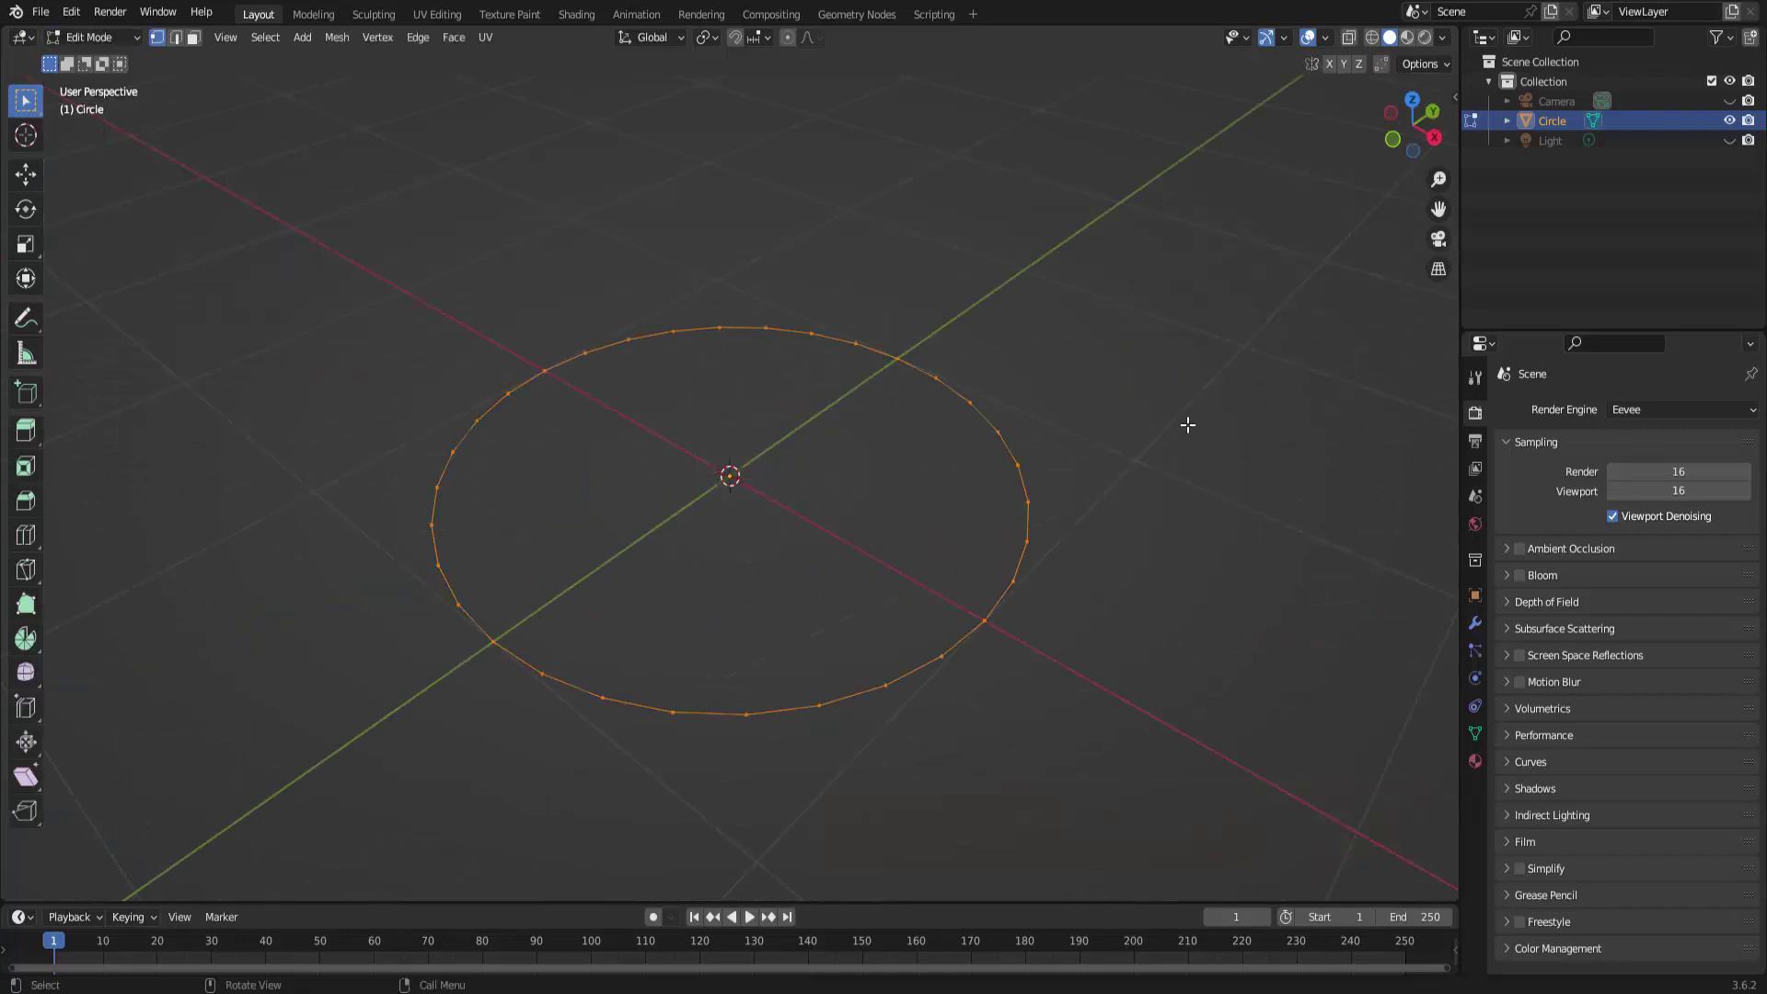
Extrude the ring, scale it inward to about 0.13, and raise it slightly on Z.
key("e")
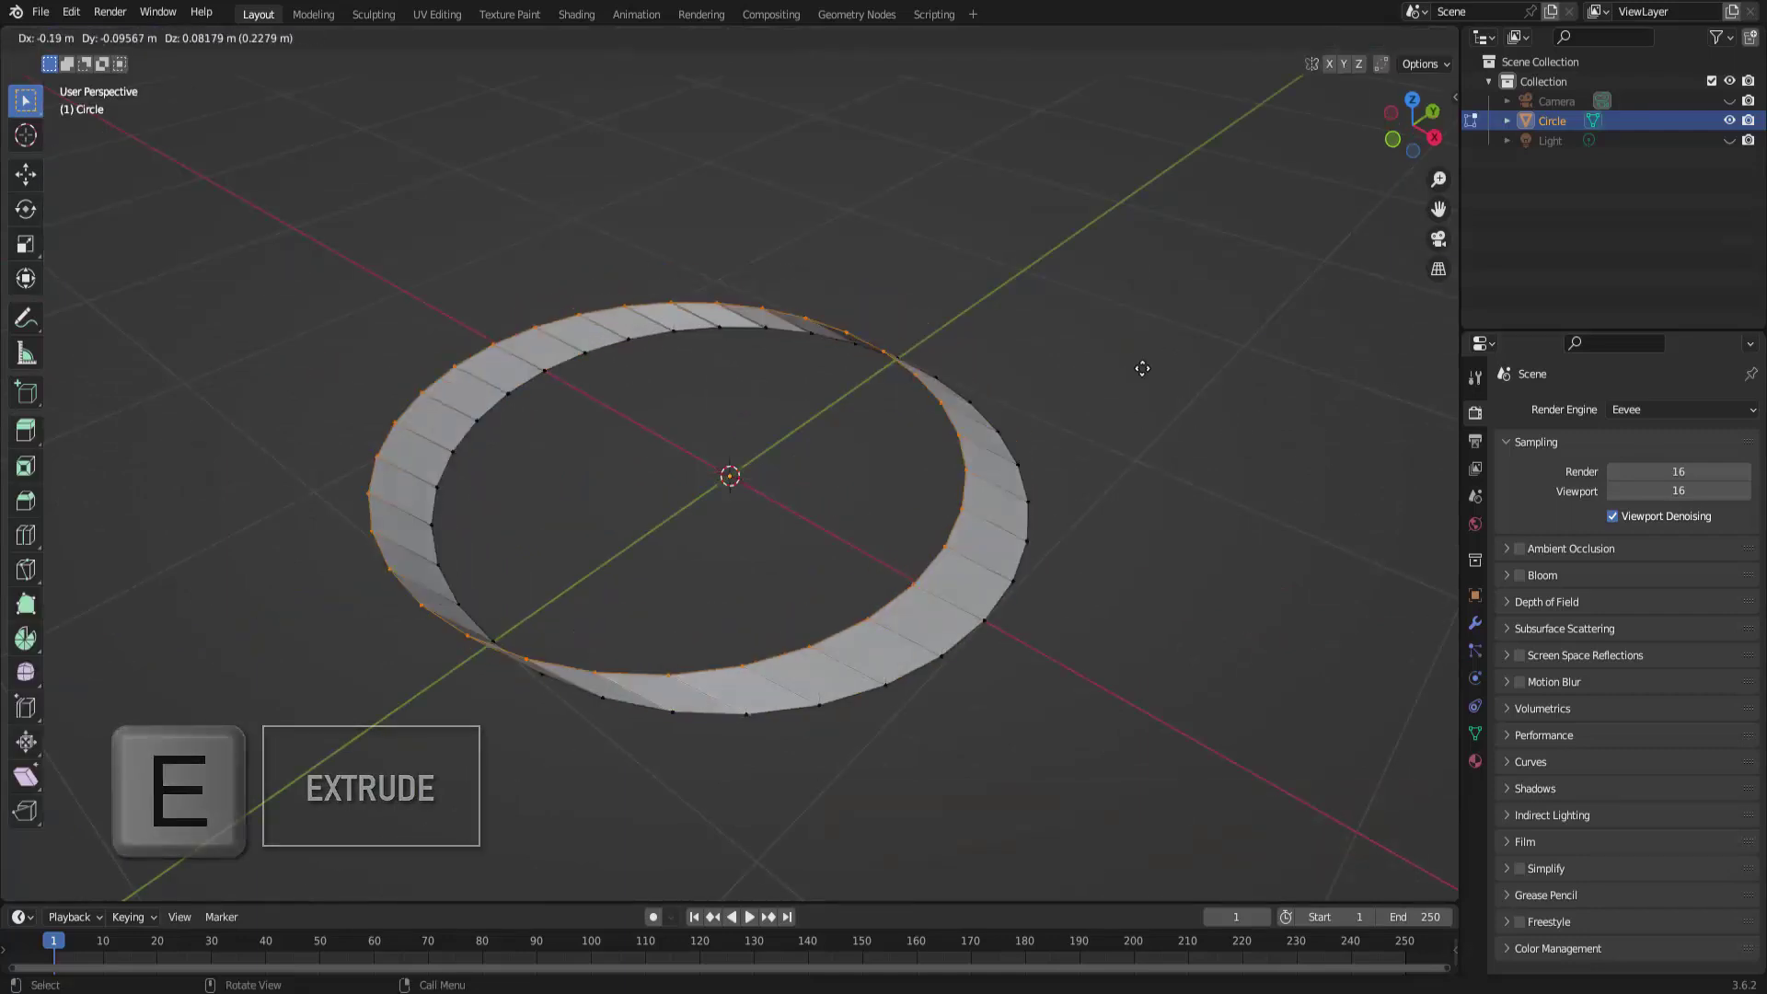
key("Escape")
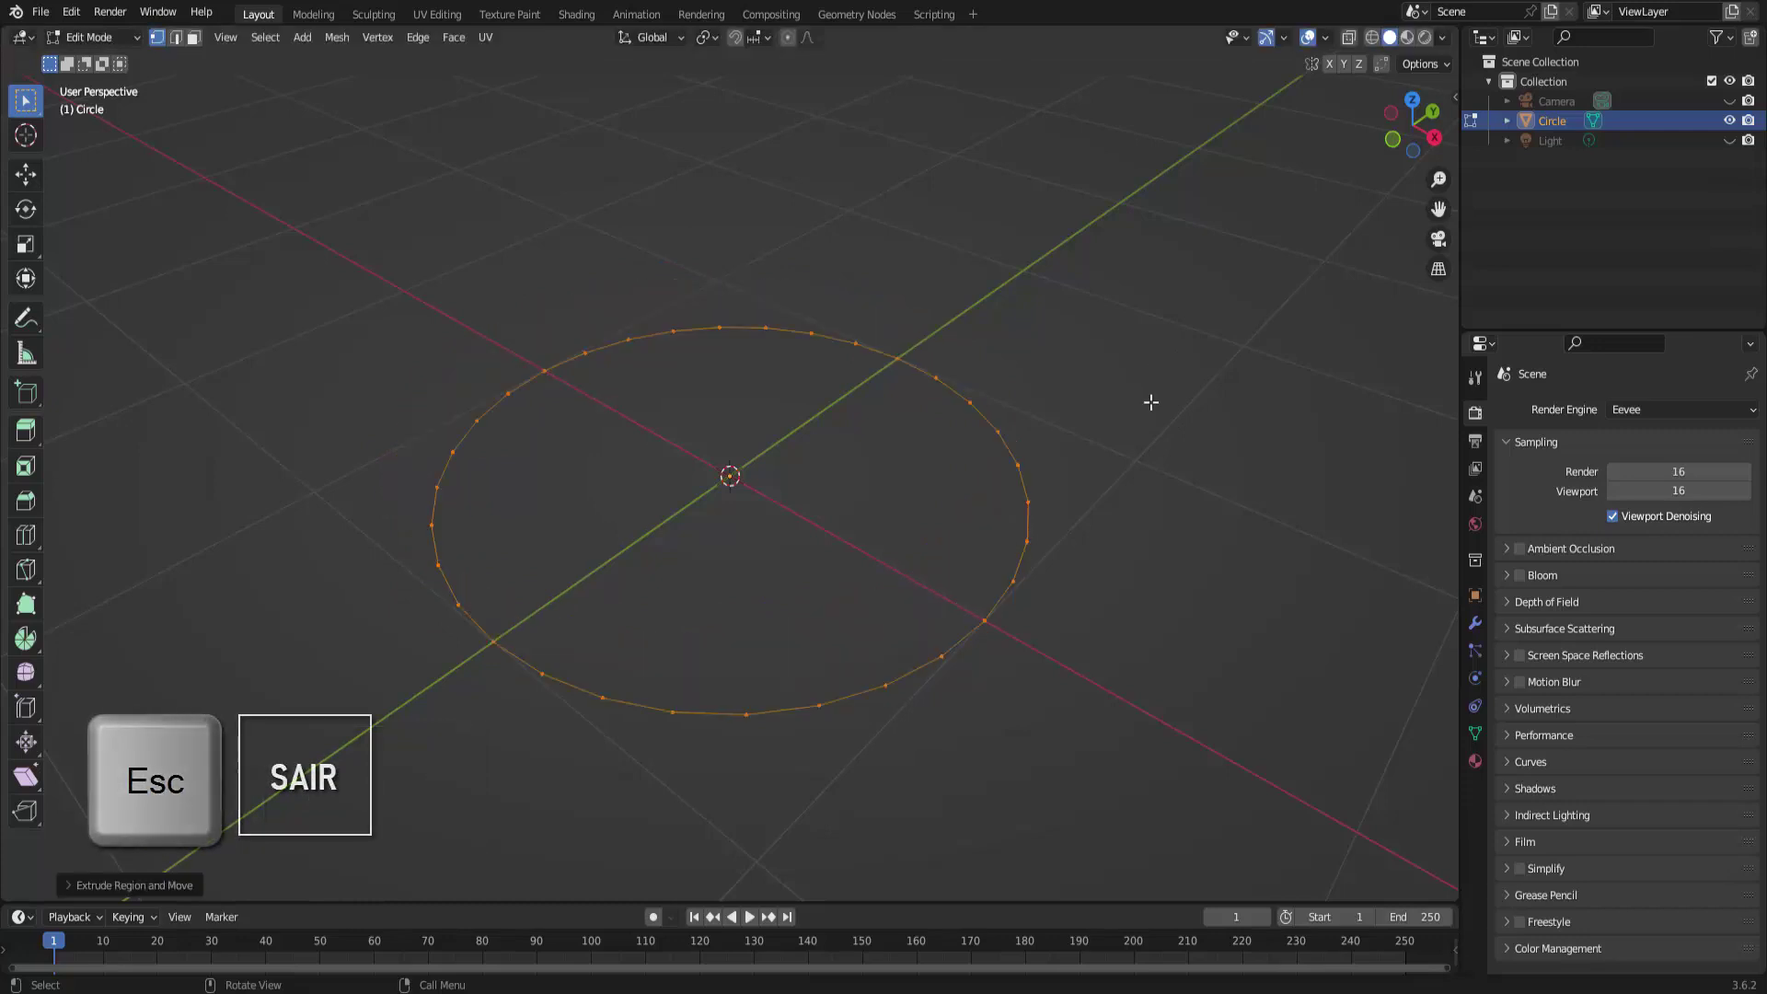
key("s")
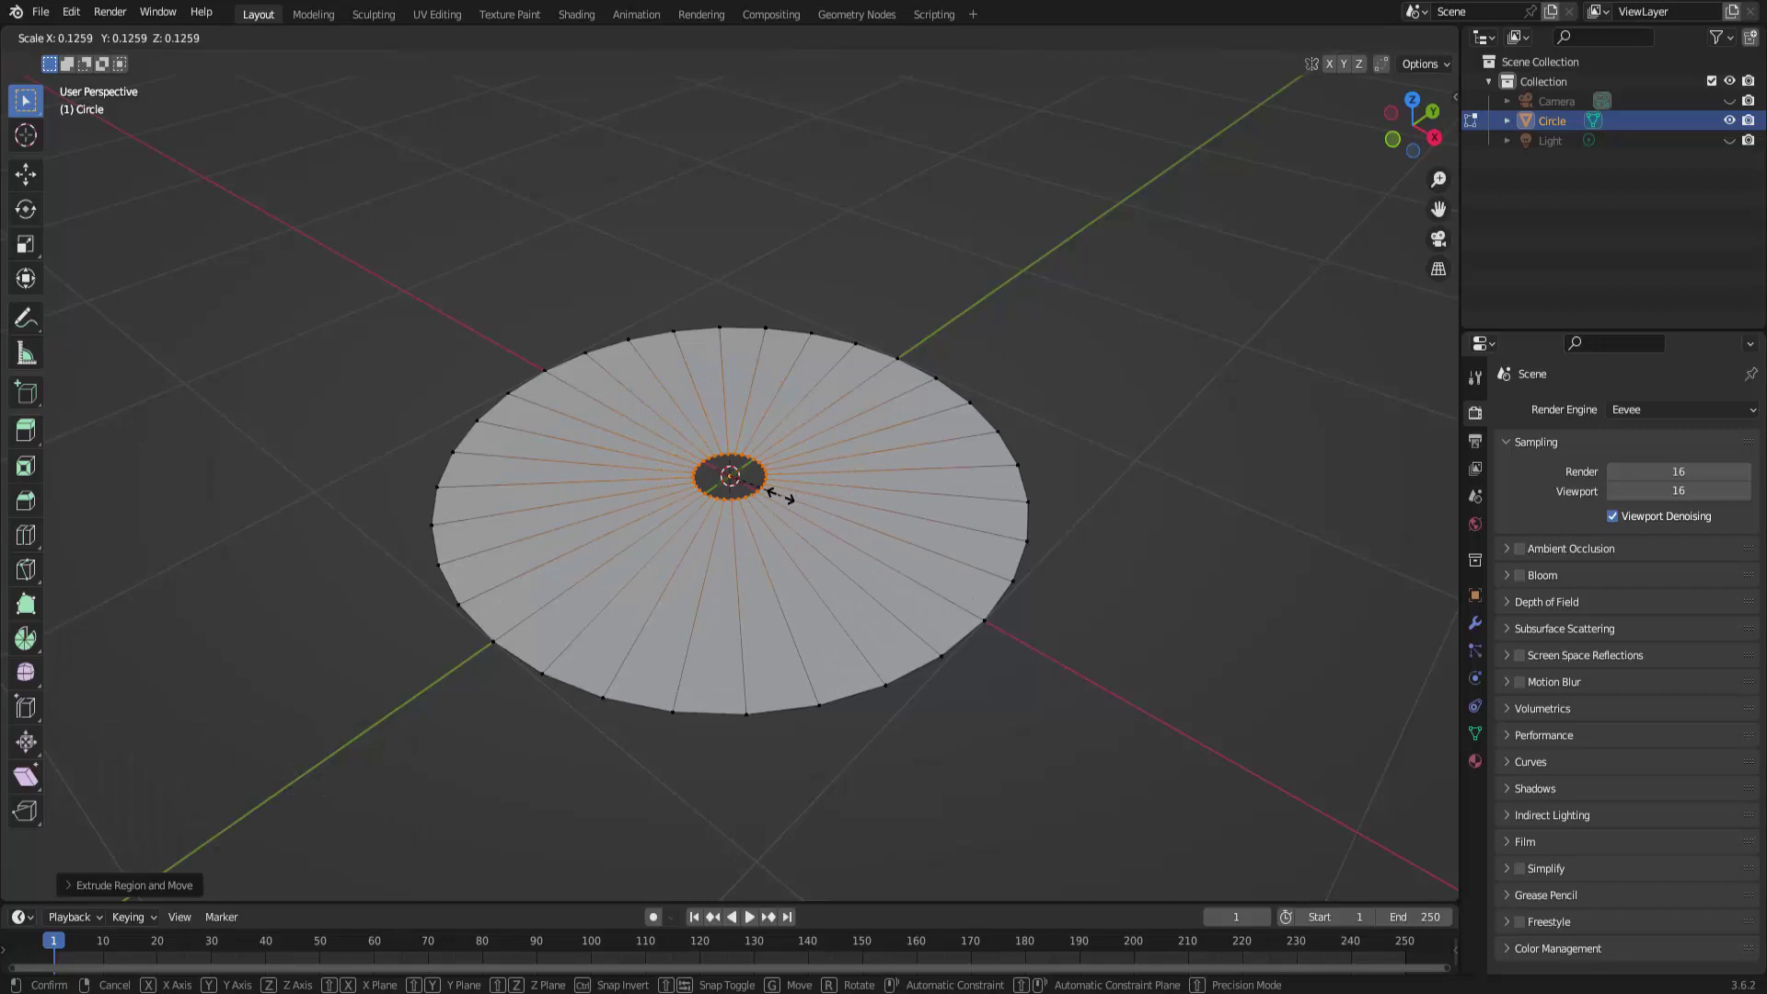
left_click(781, 495)
middle_click_drag(985, 469, 54, 200)
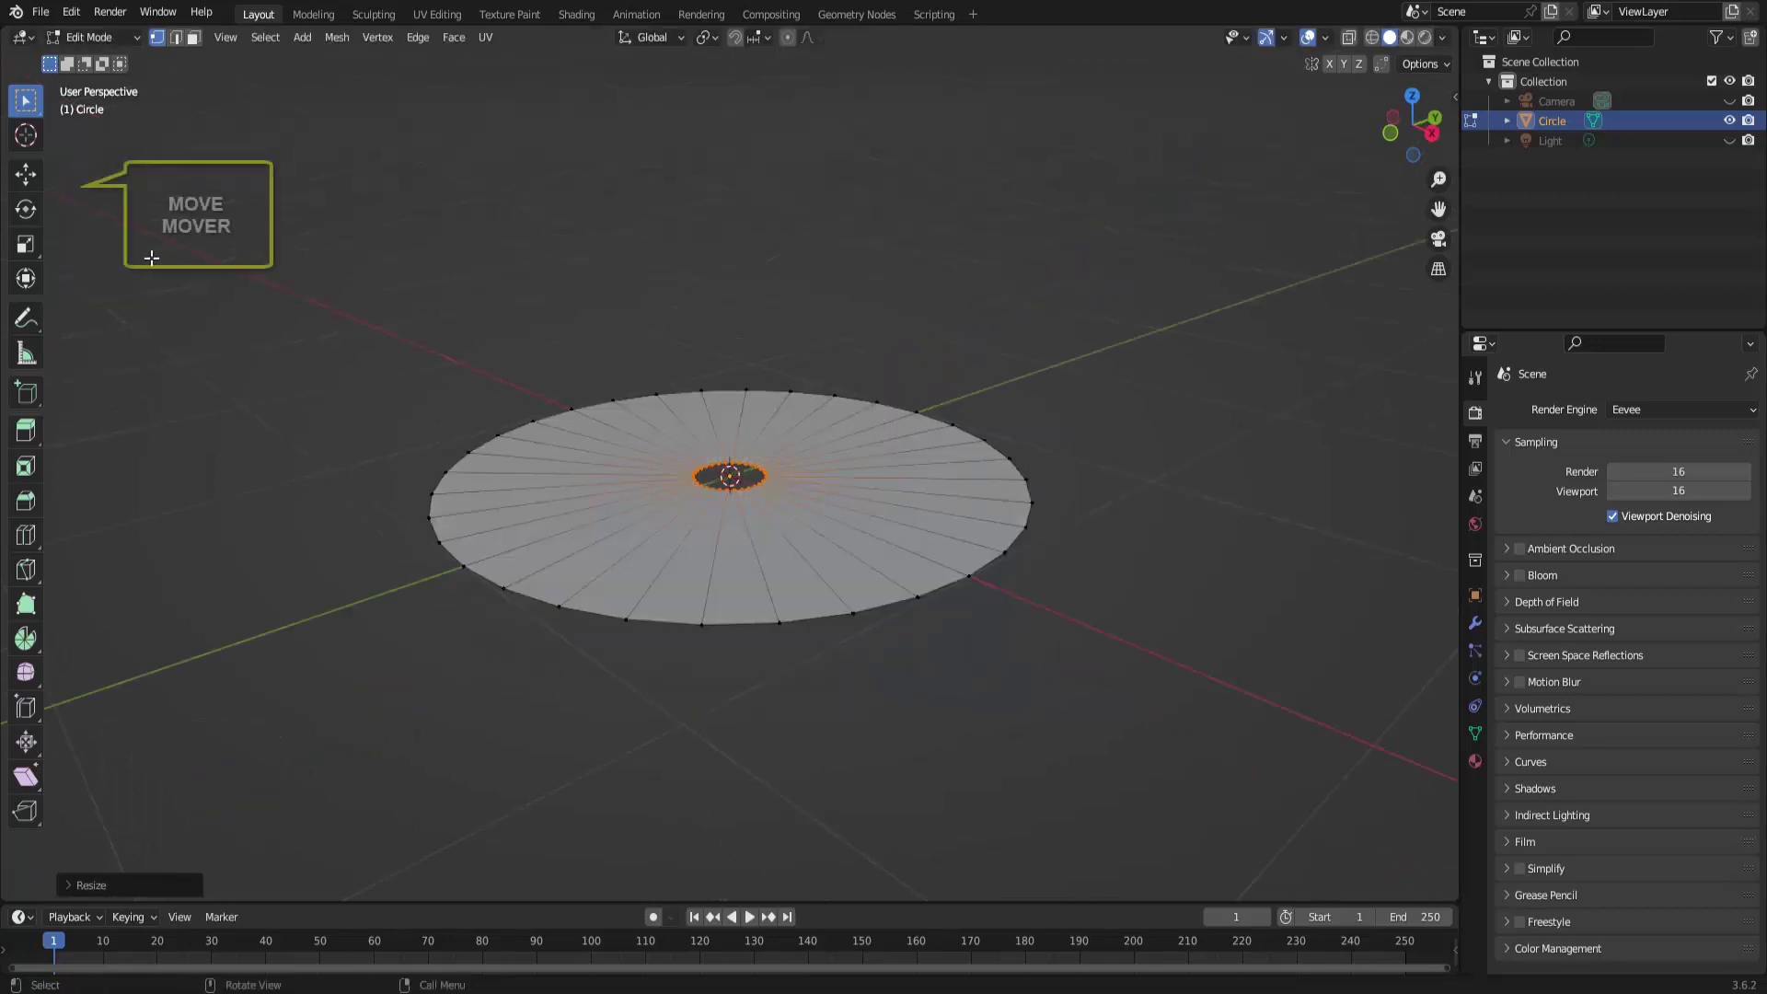
left_click(26, 174)
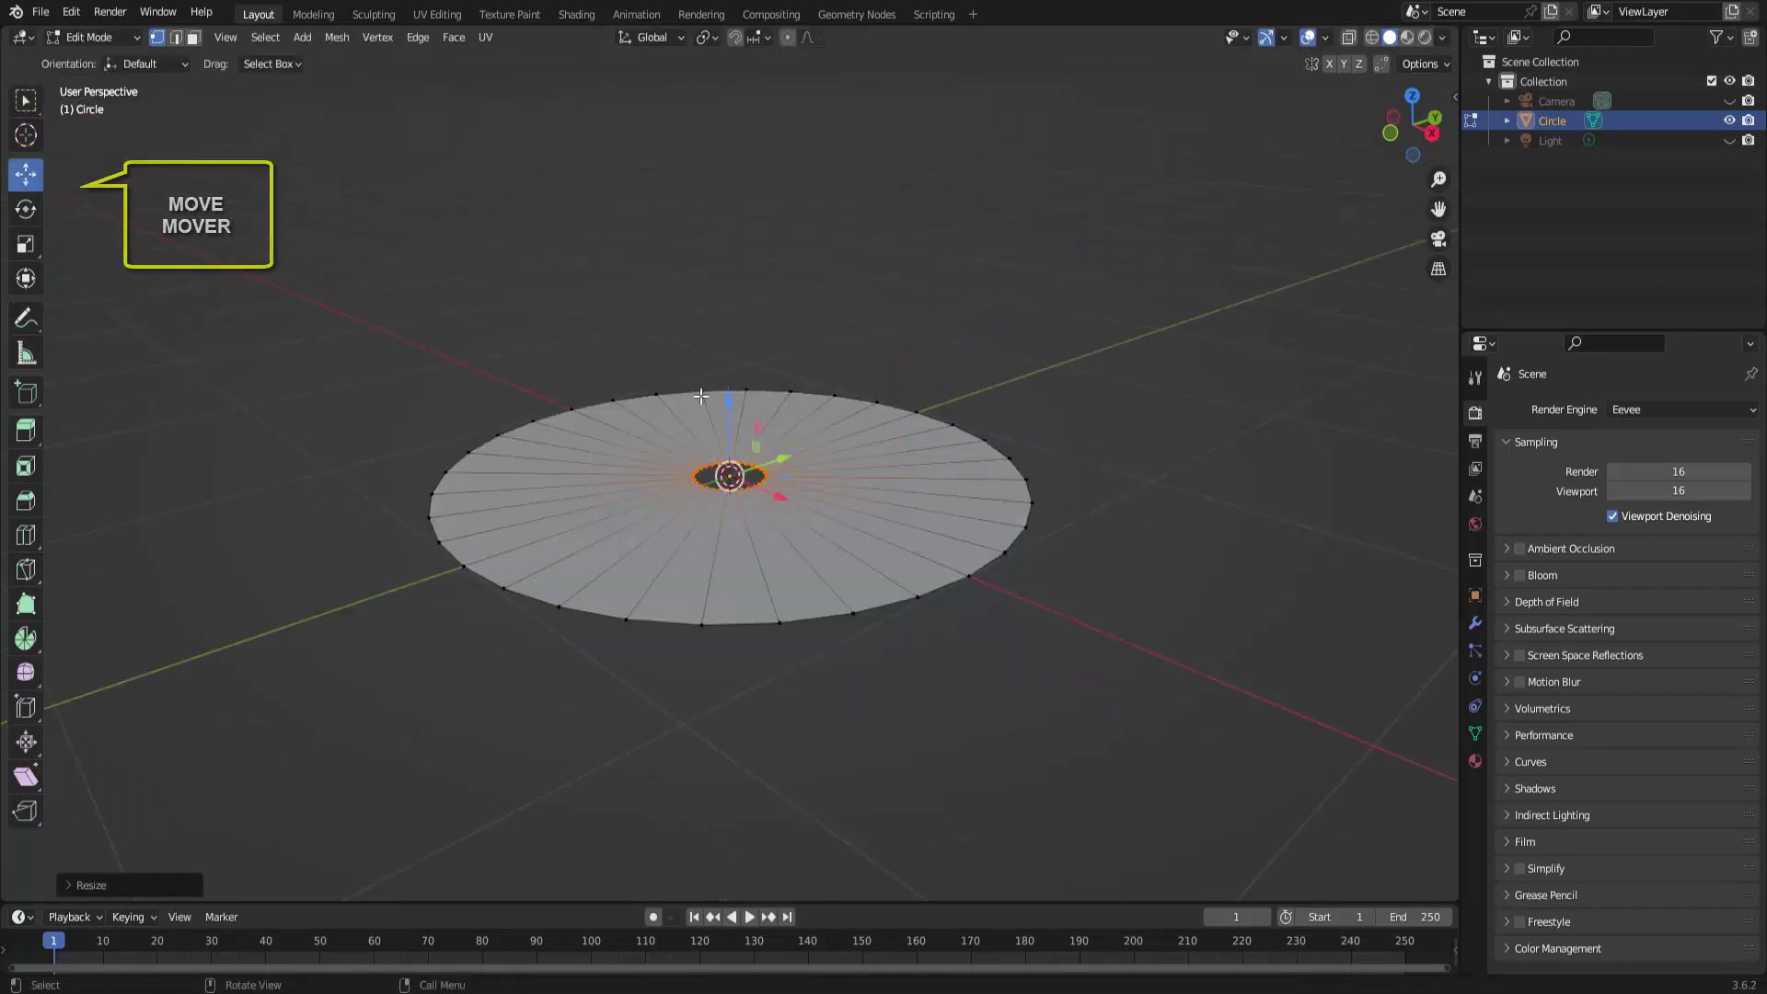
left_click_drag(727, 391, 723, 340)
middle_click_drag(723, 340, 1180, 267)
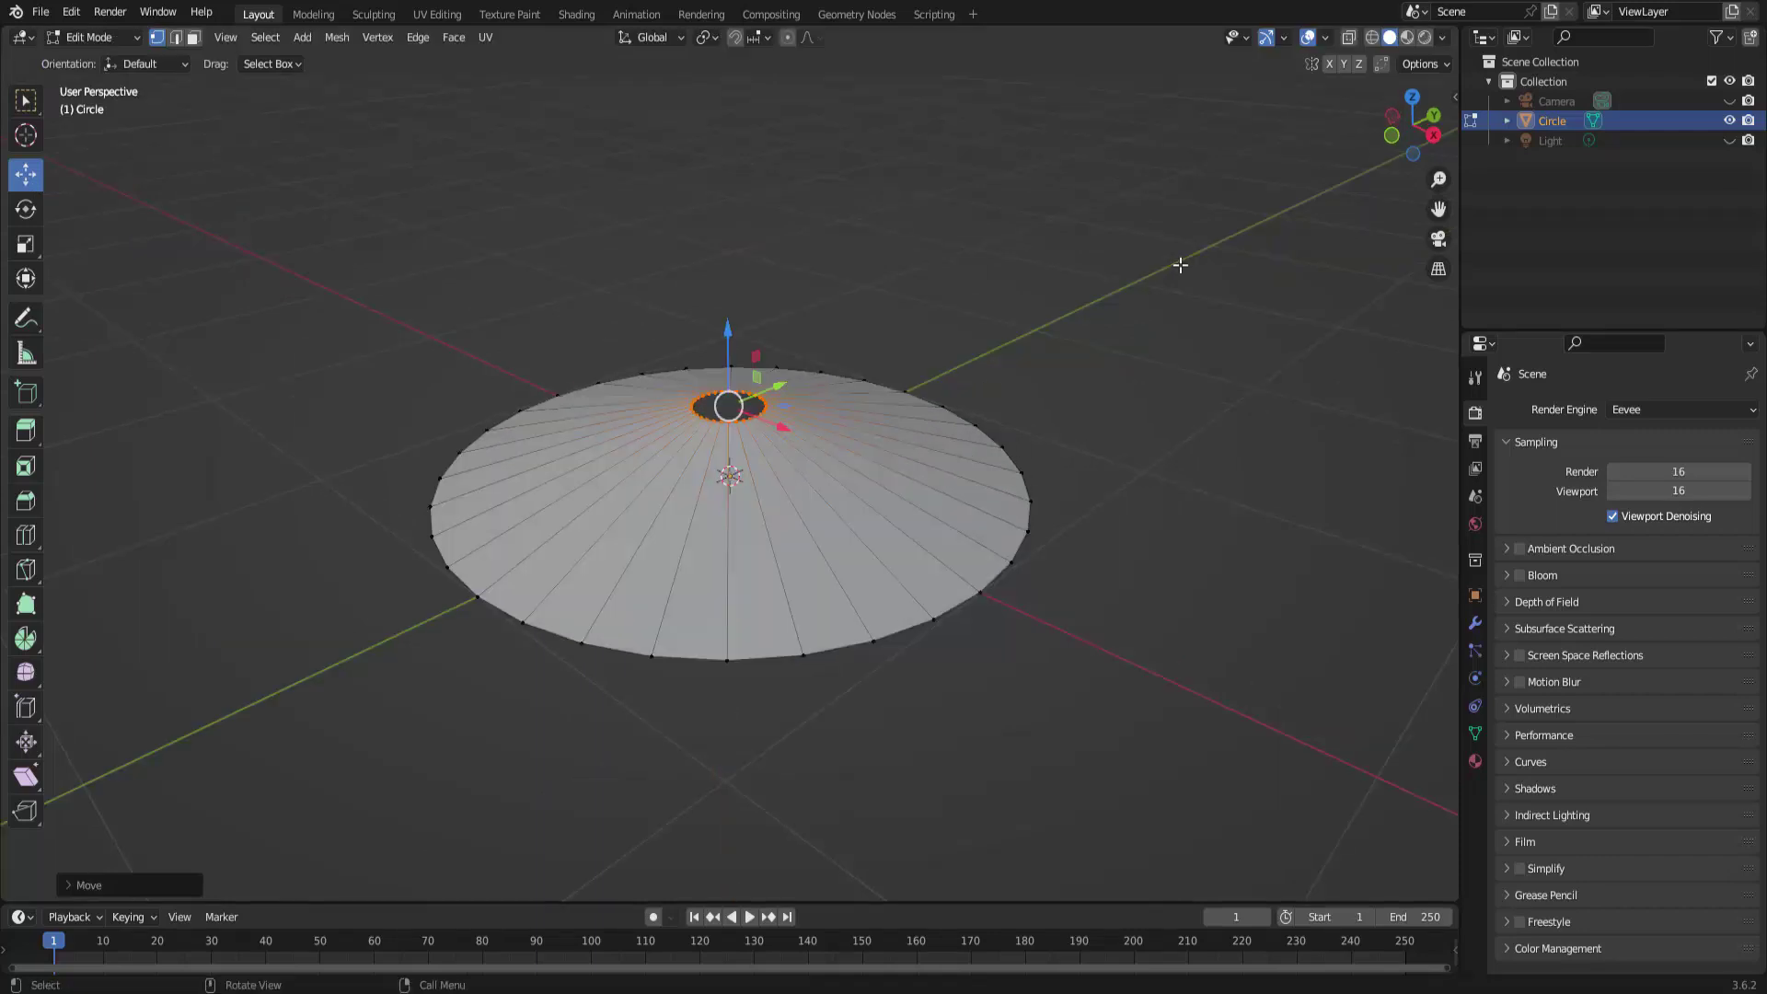
Subdivide the whole disc mesh with 3 cuts.
key("a")
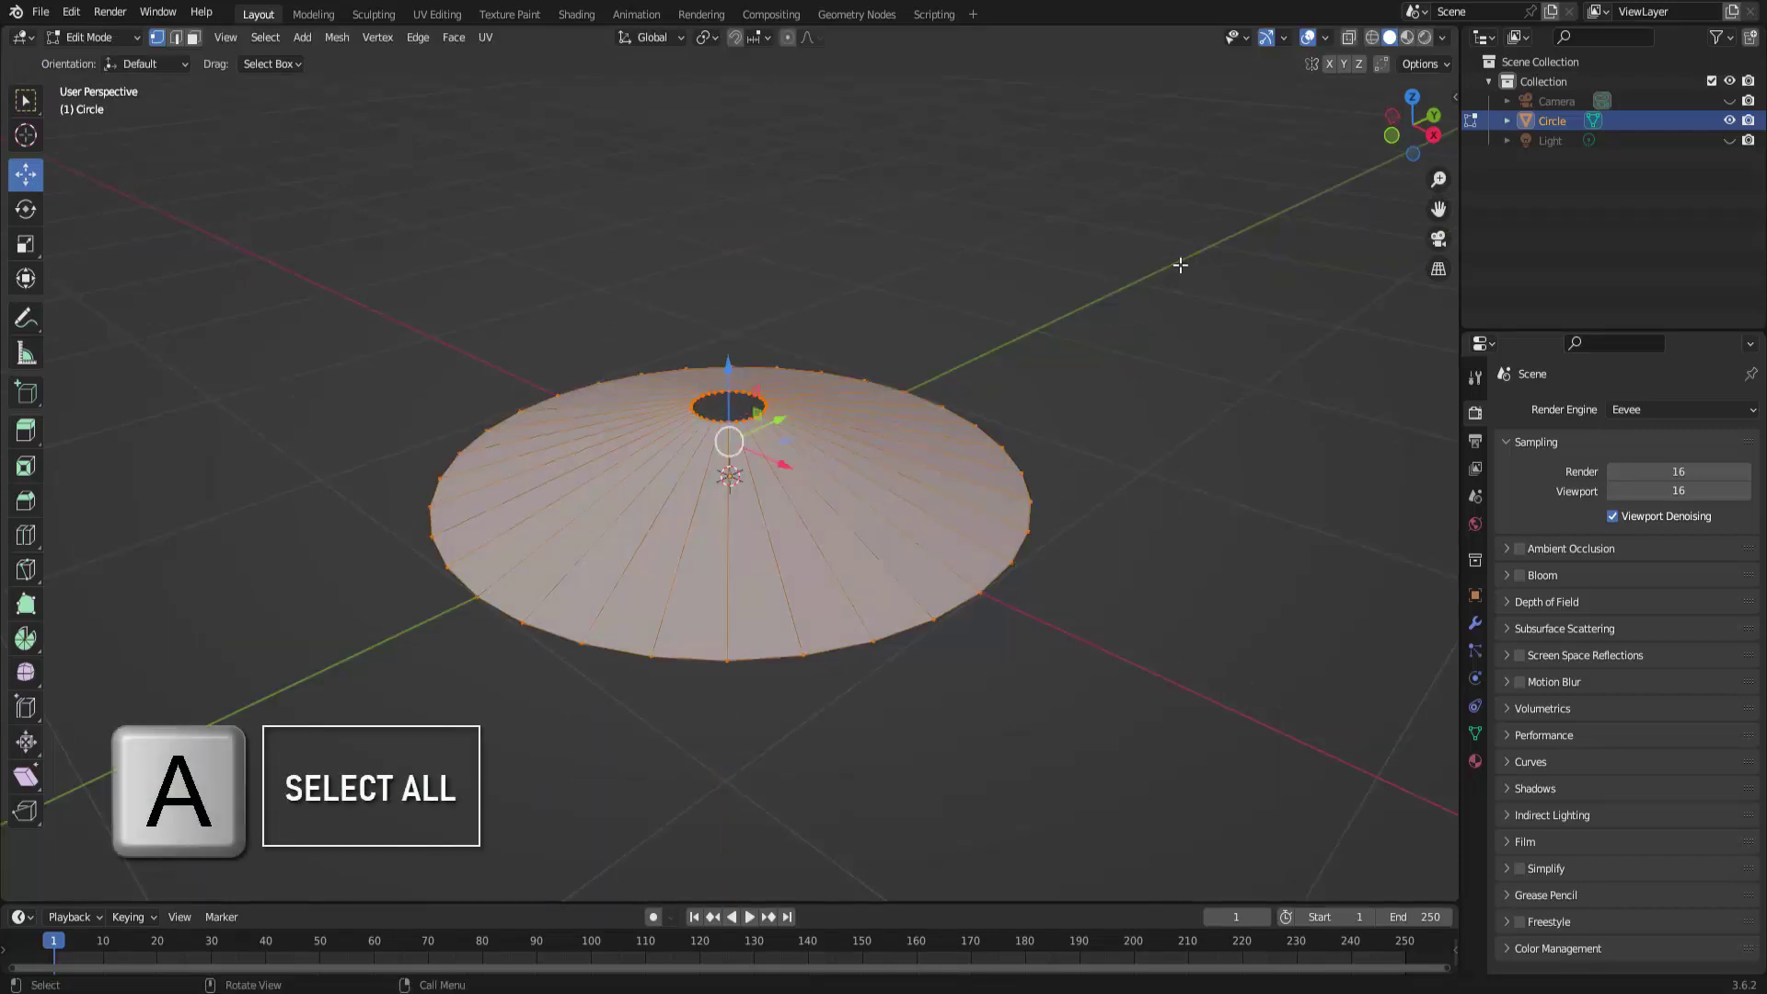
right_click(1180, 266)
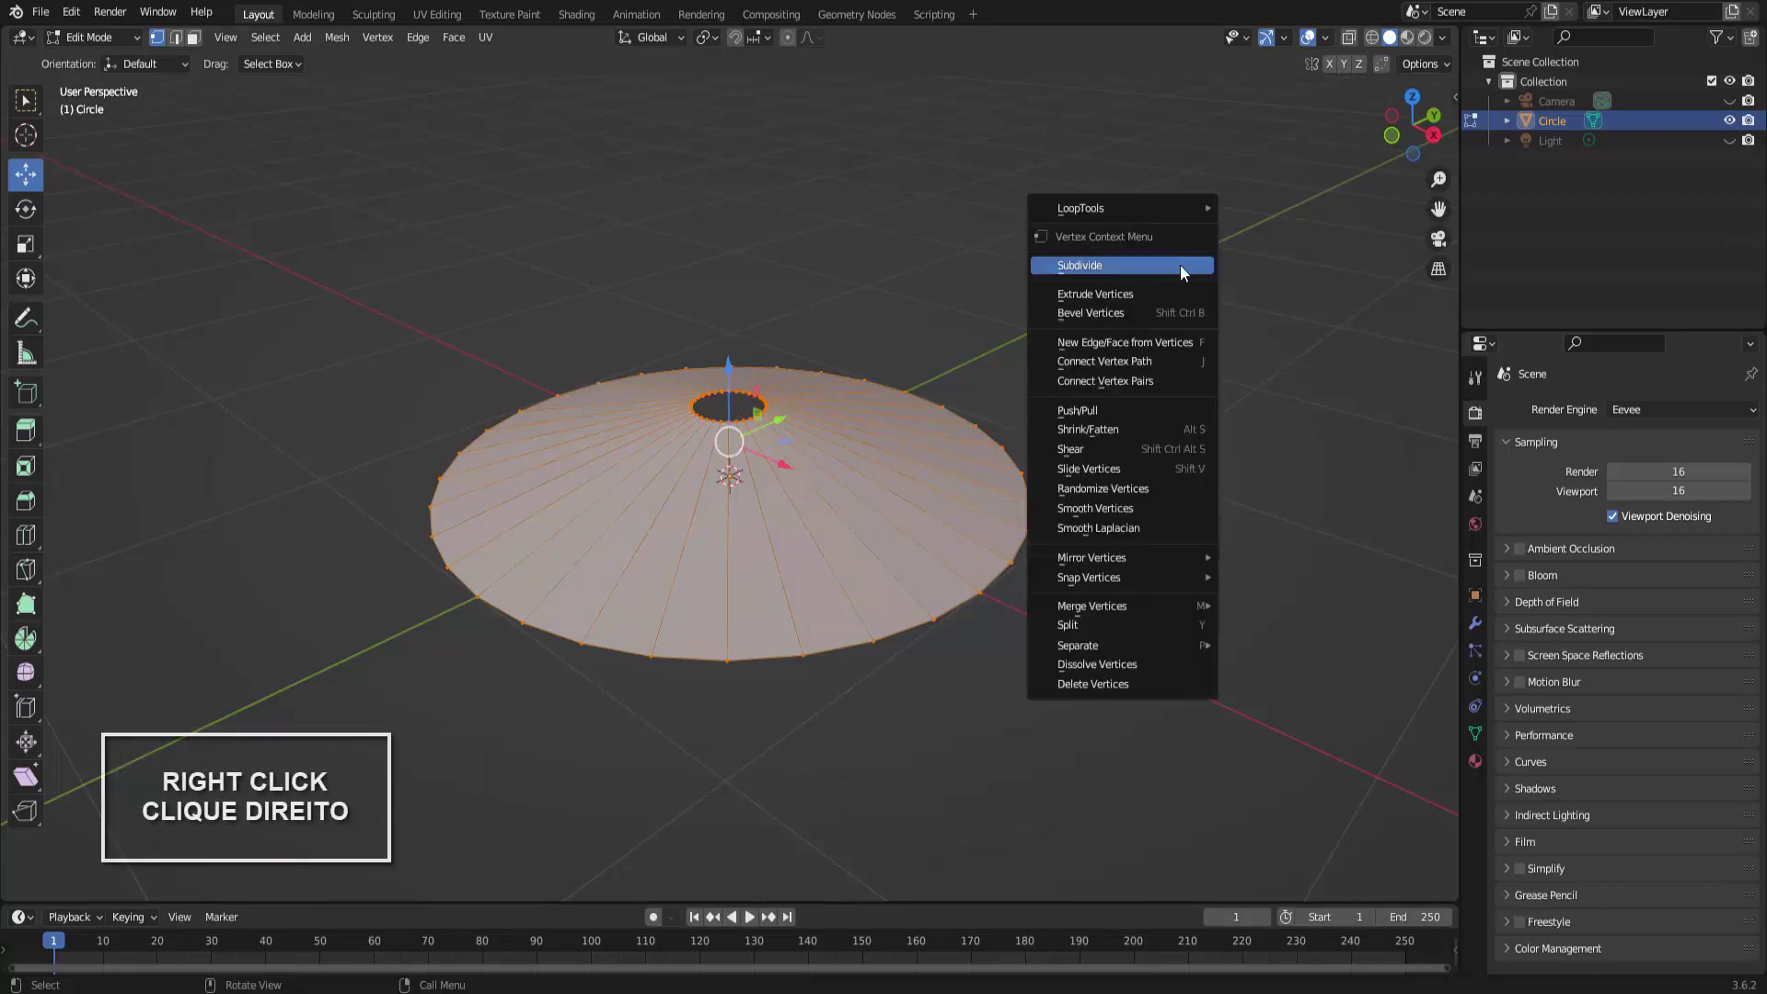
left_click(1180, 265)
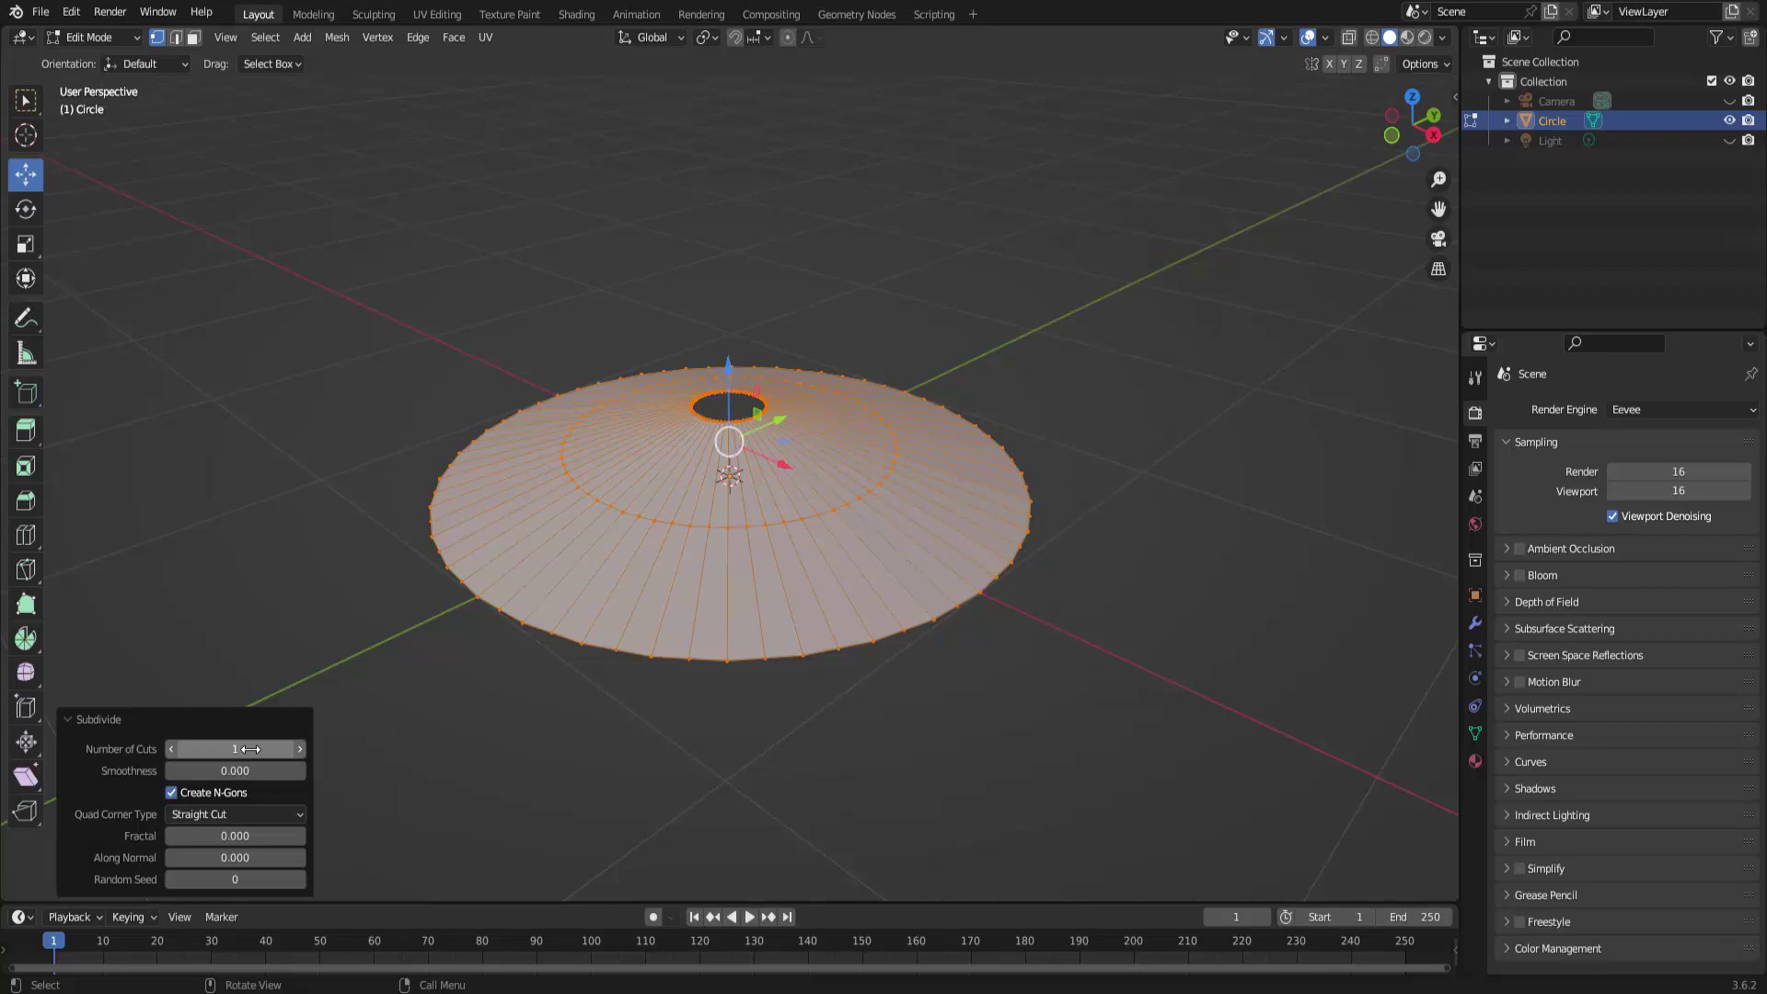
left_click(250, 749)
type("3")
key("Return")
From top view in face select, box-select and delete the disc's left-half faces.
key("z")
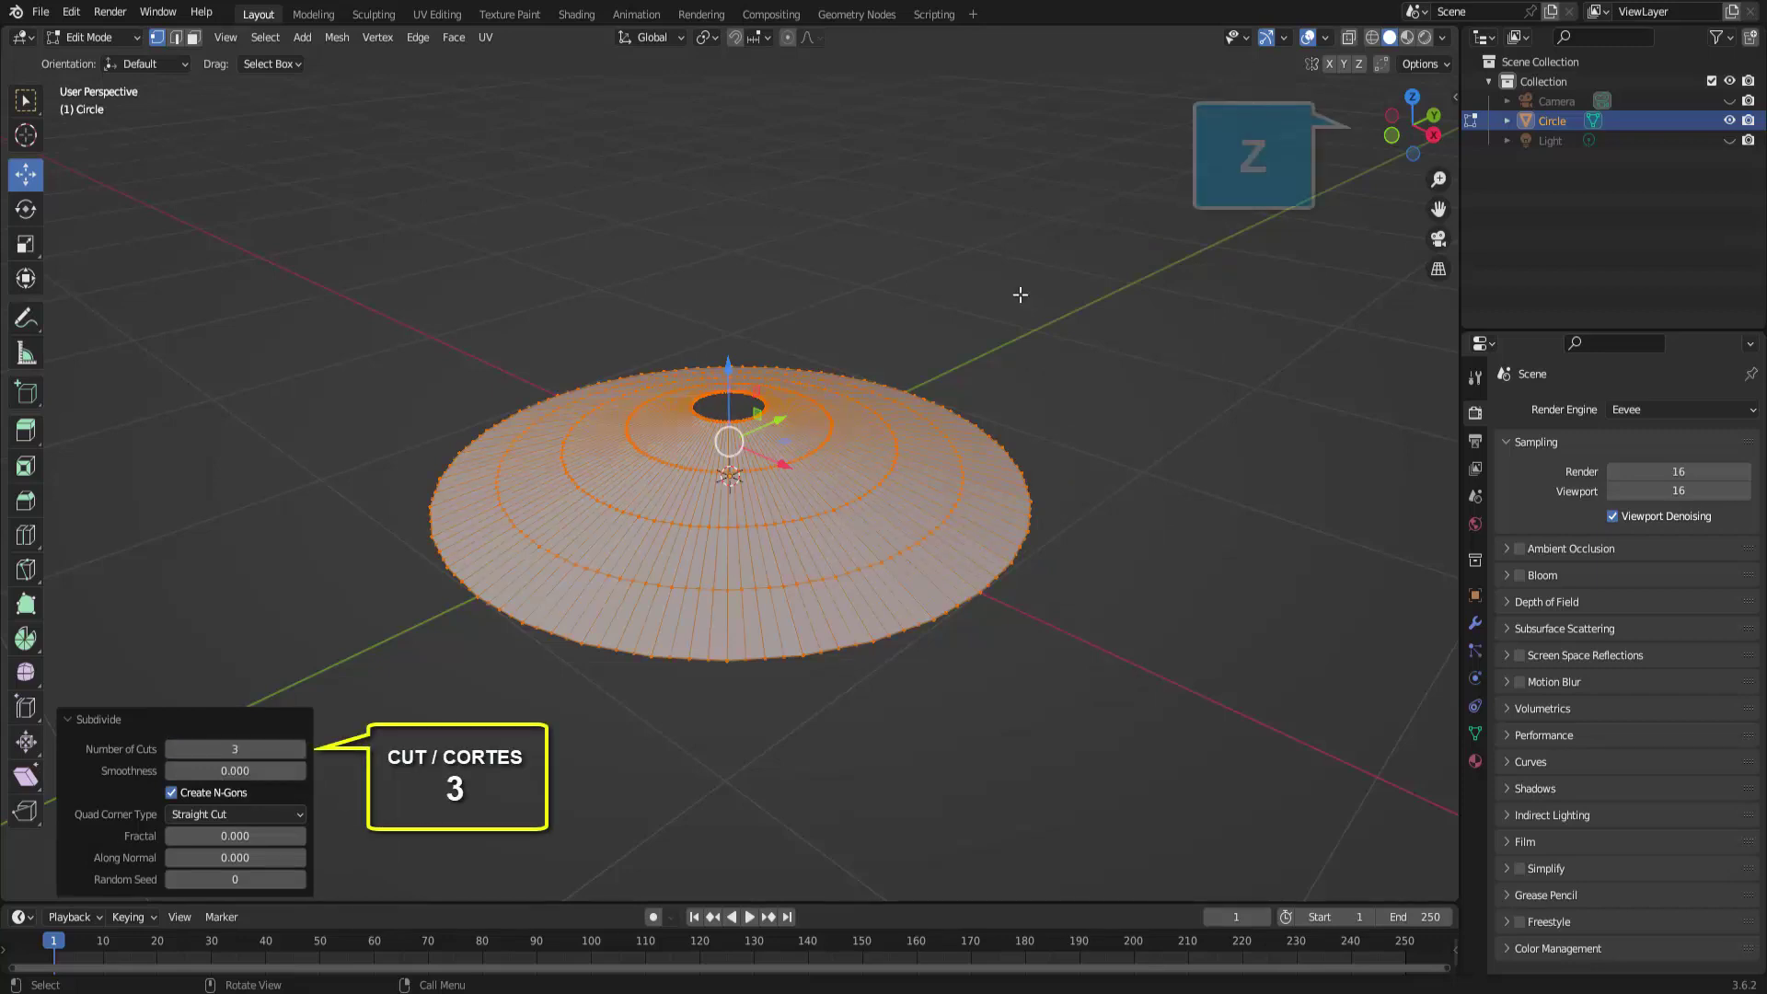
left_click(1412, 96)
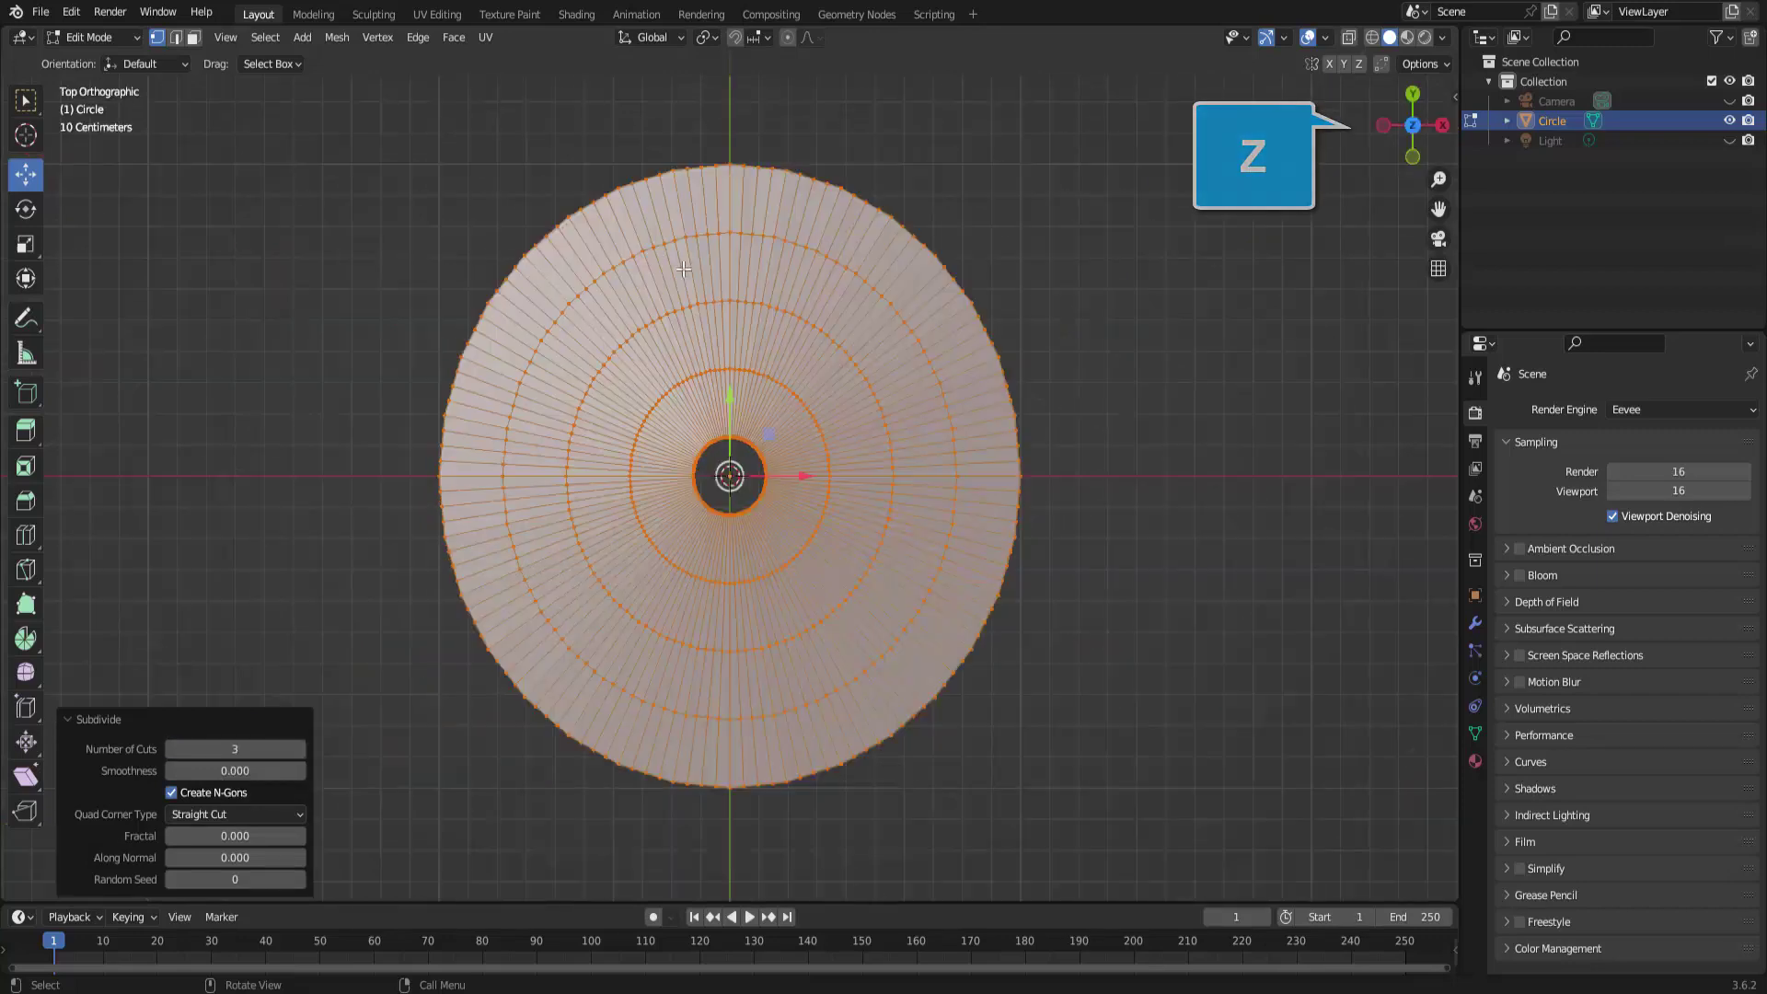
left_click(194, 38)
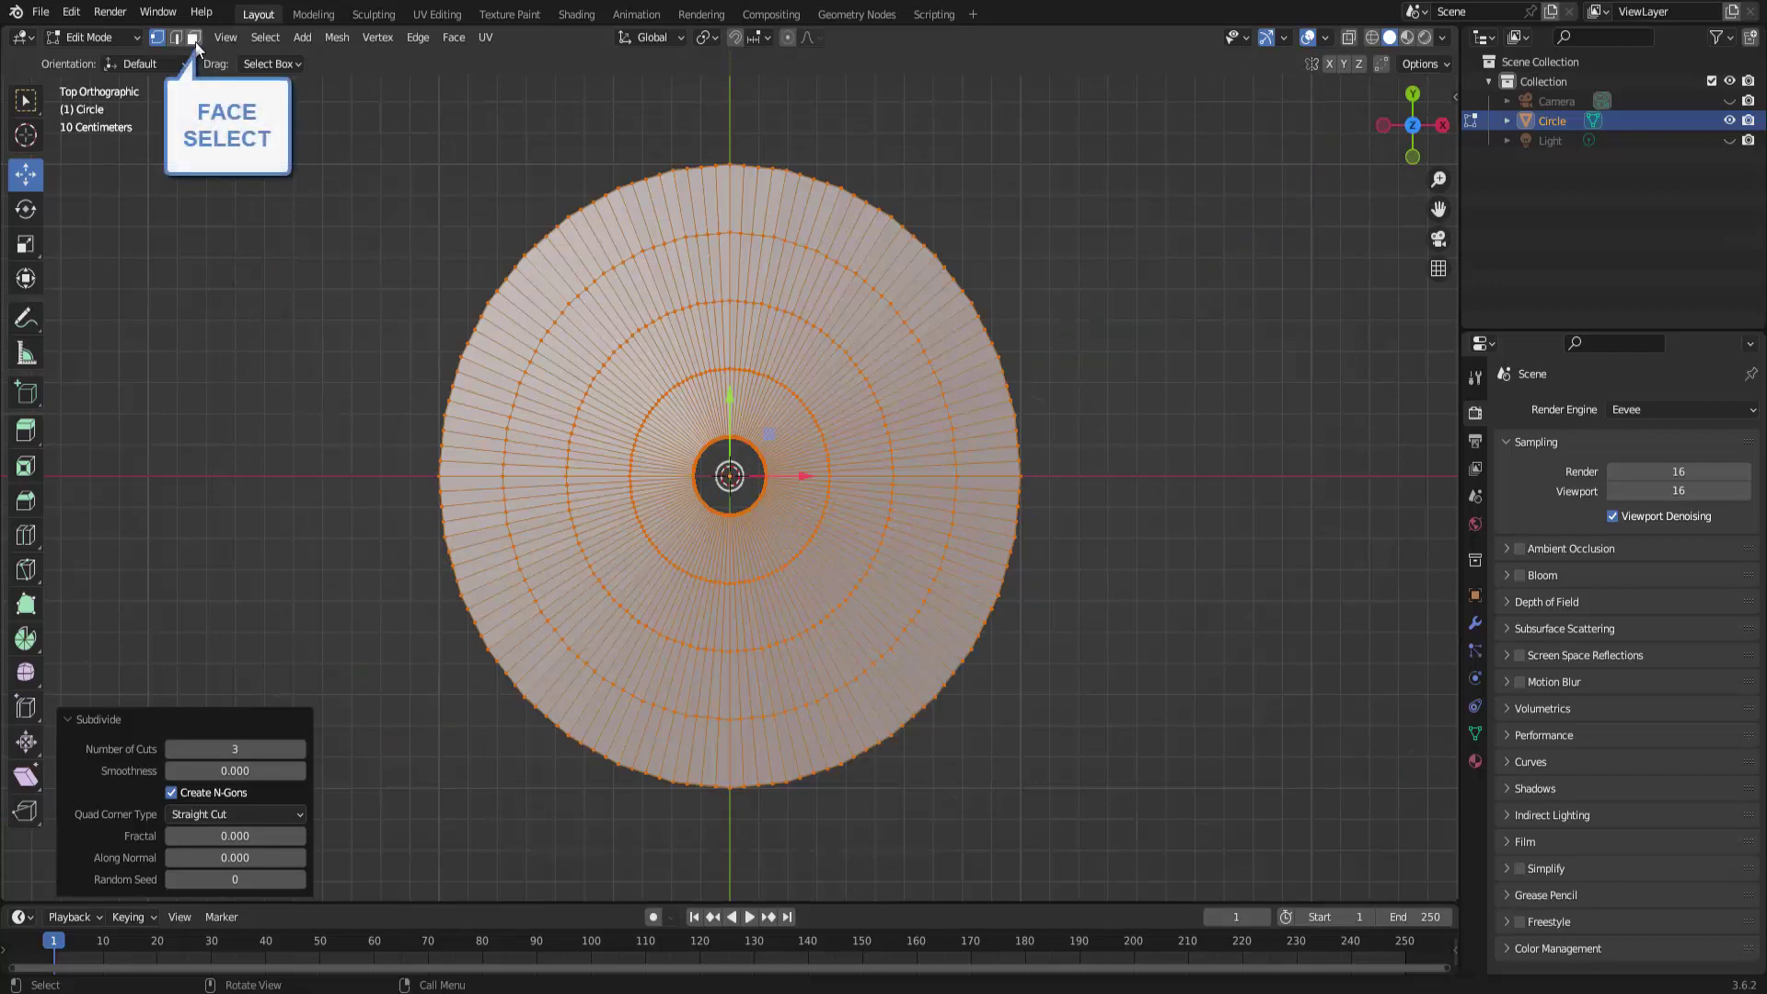
left_click(1012, 154)
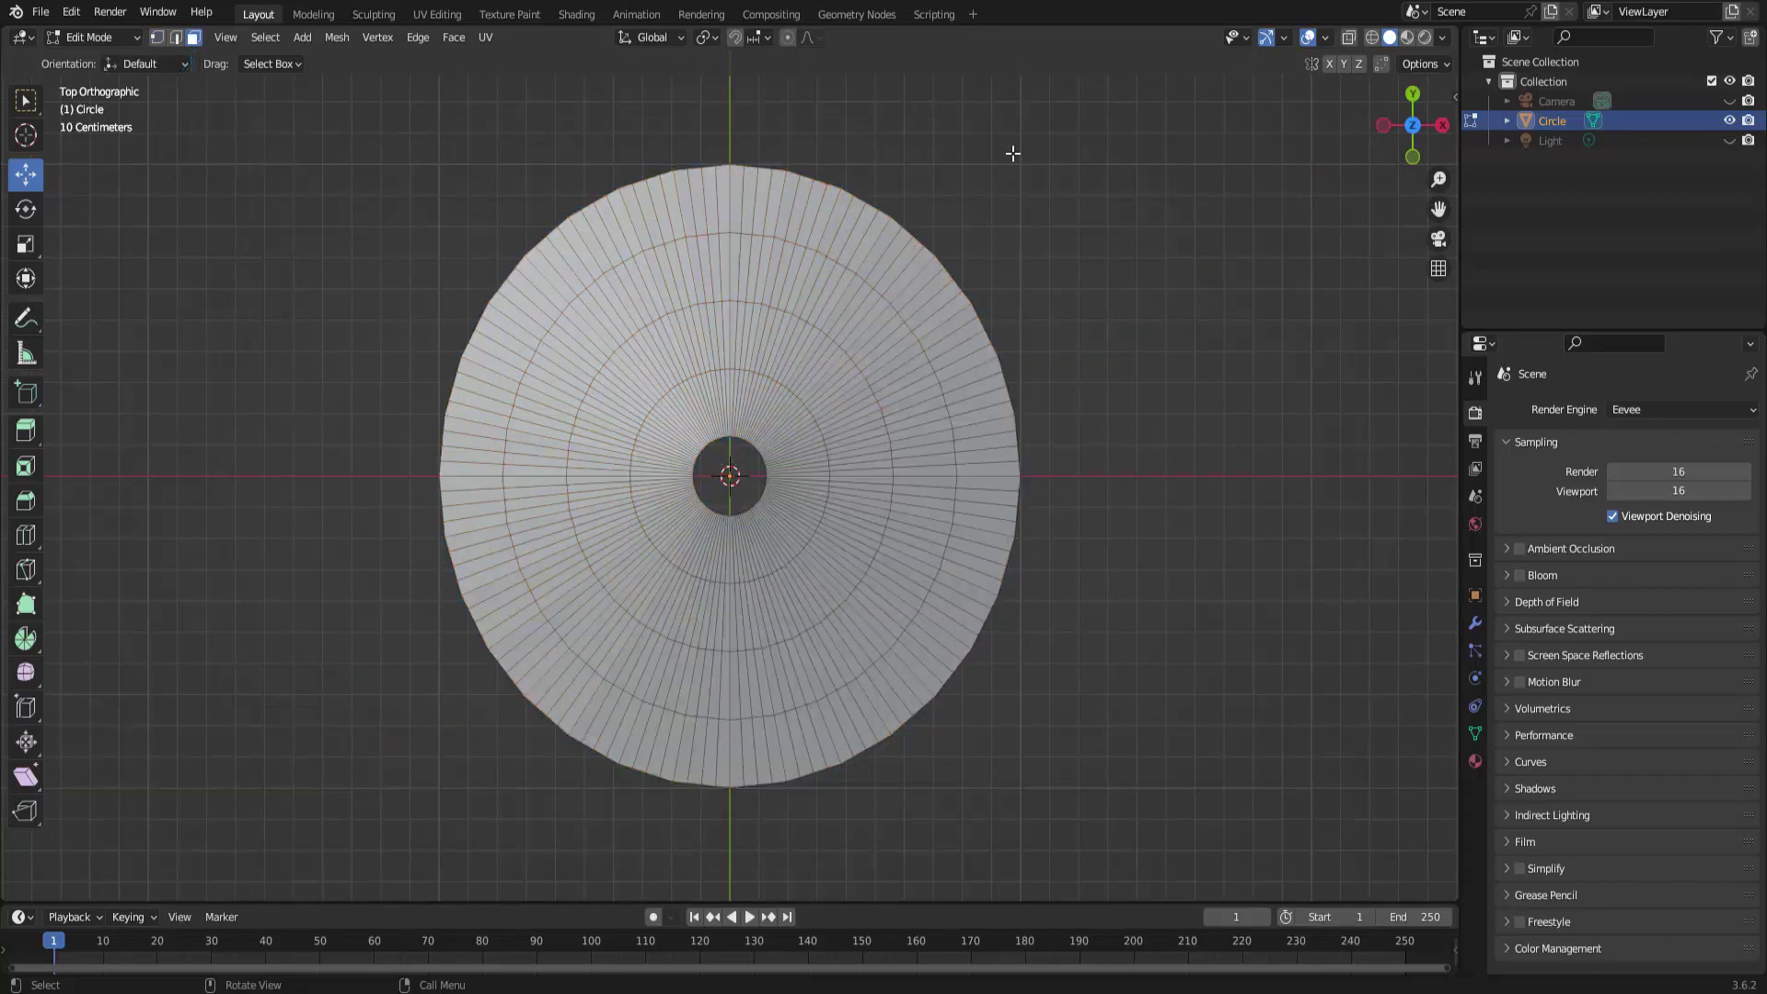
mouse_move(378, 110)
left_mouse_down()
mouse_move(667, 787)
mouse_move(724, 992)
left_mouse_up()
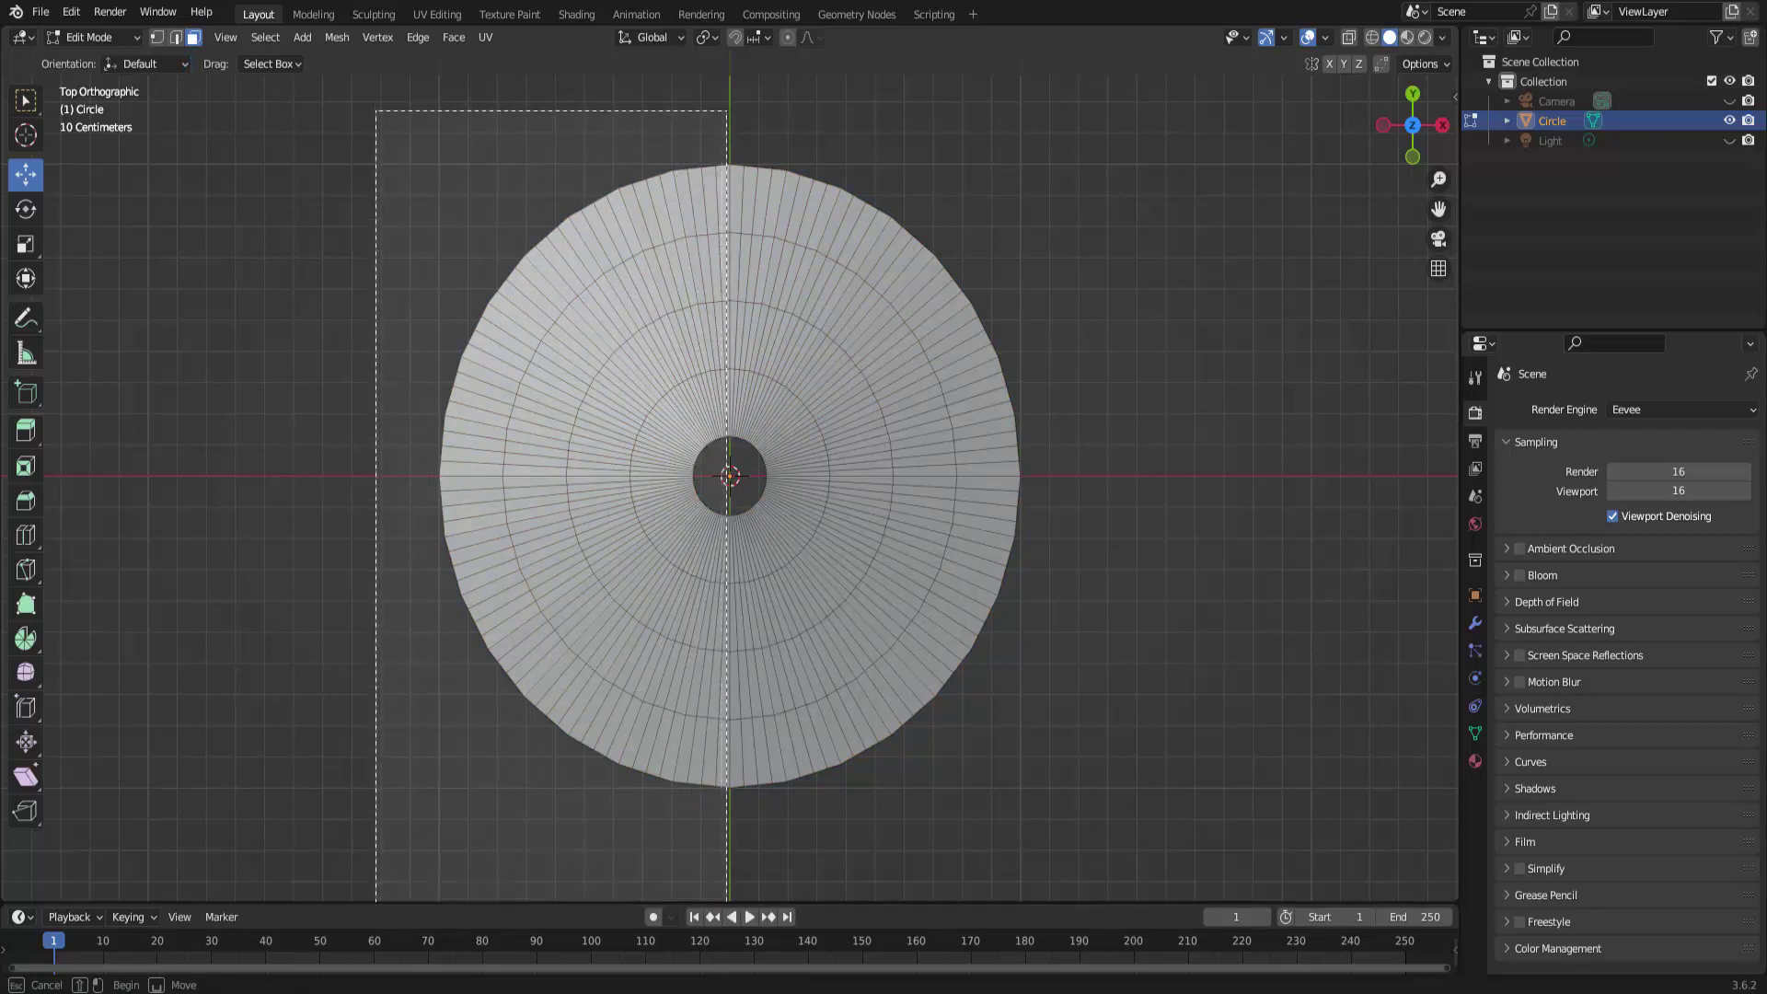
left_click_drag(724, 992, 727, 992)
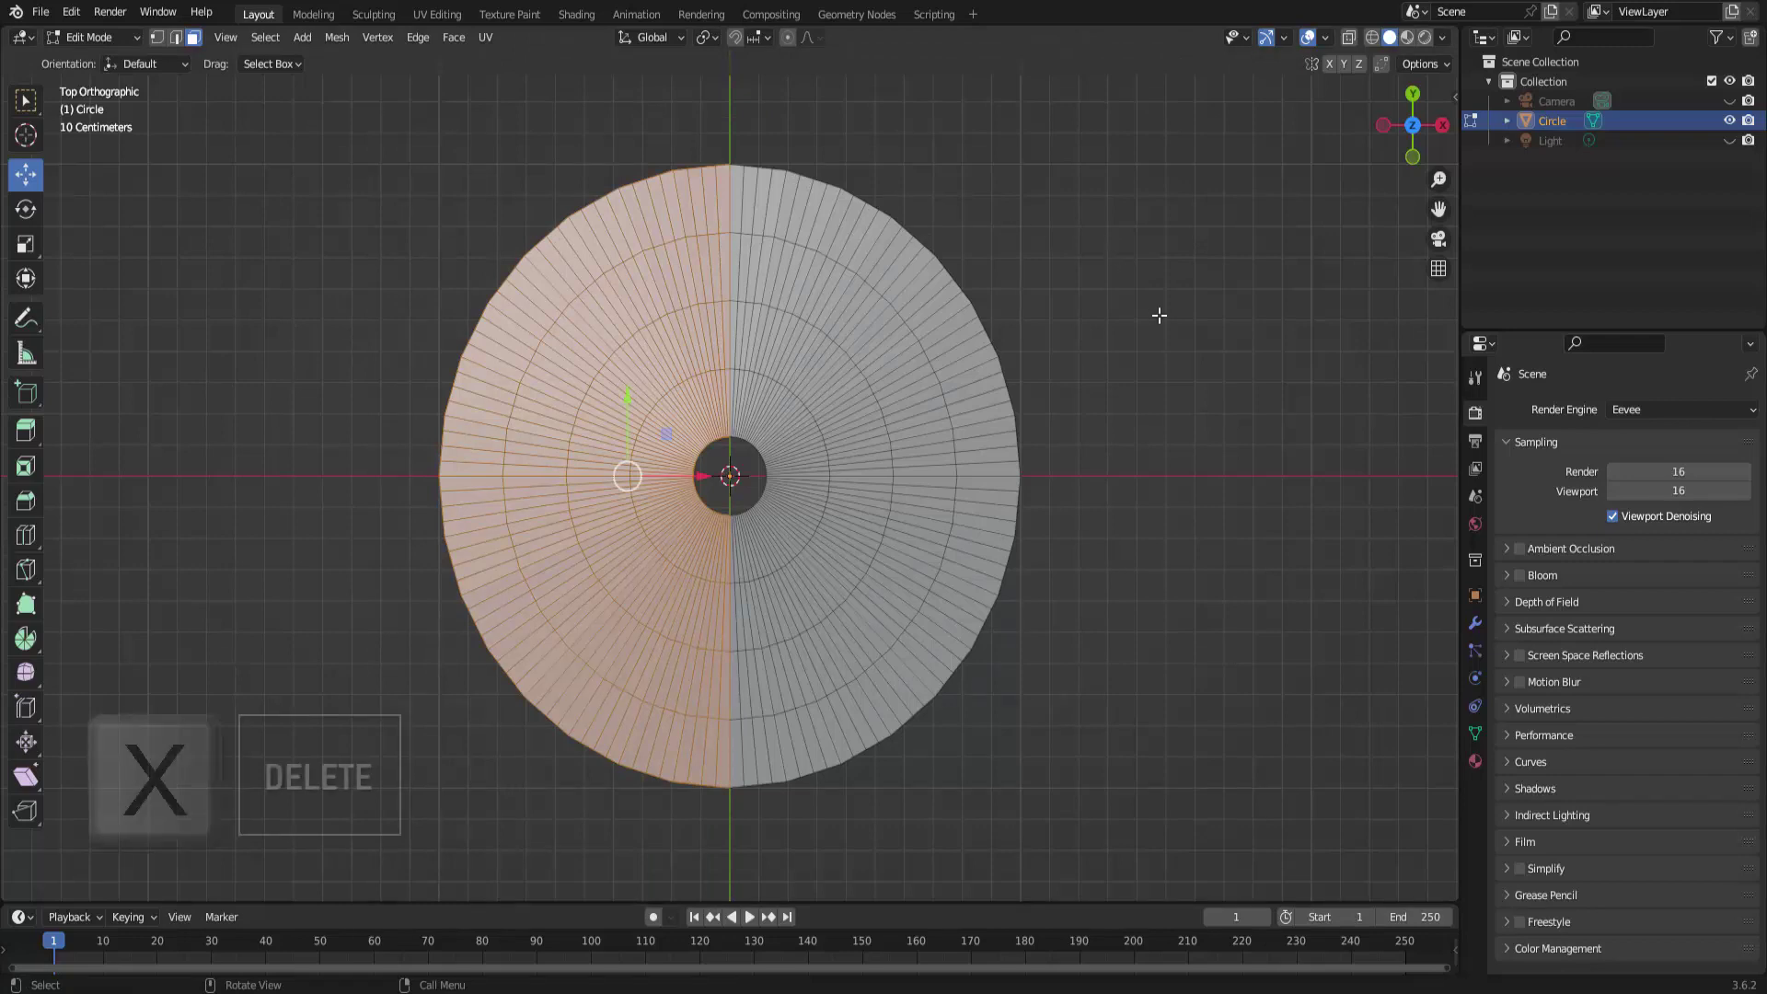
key("x")
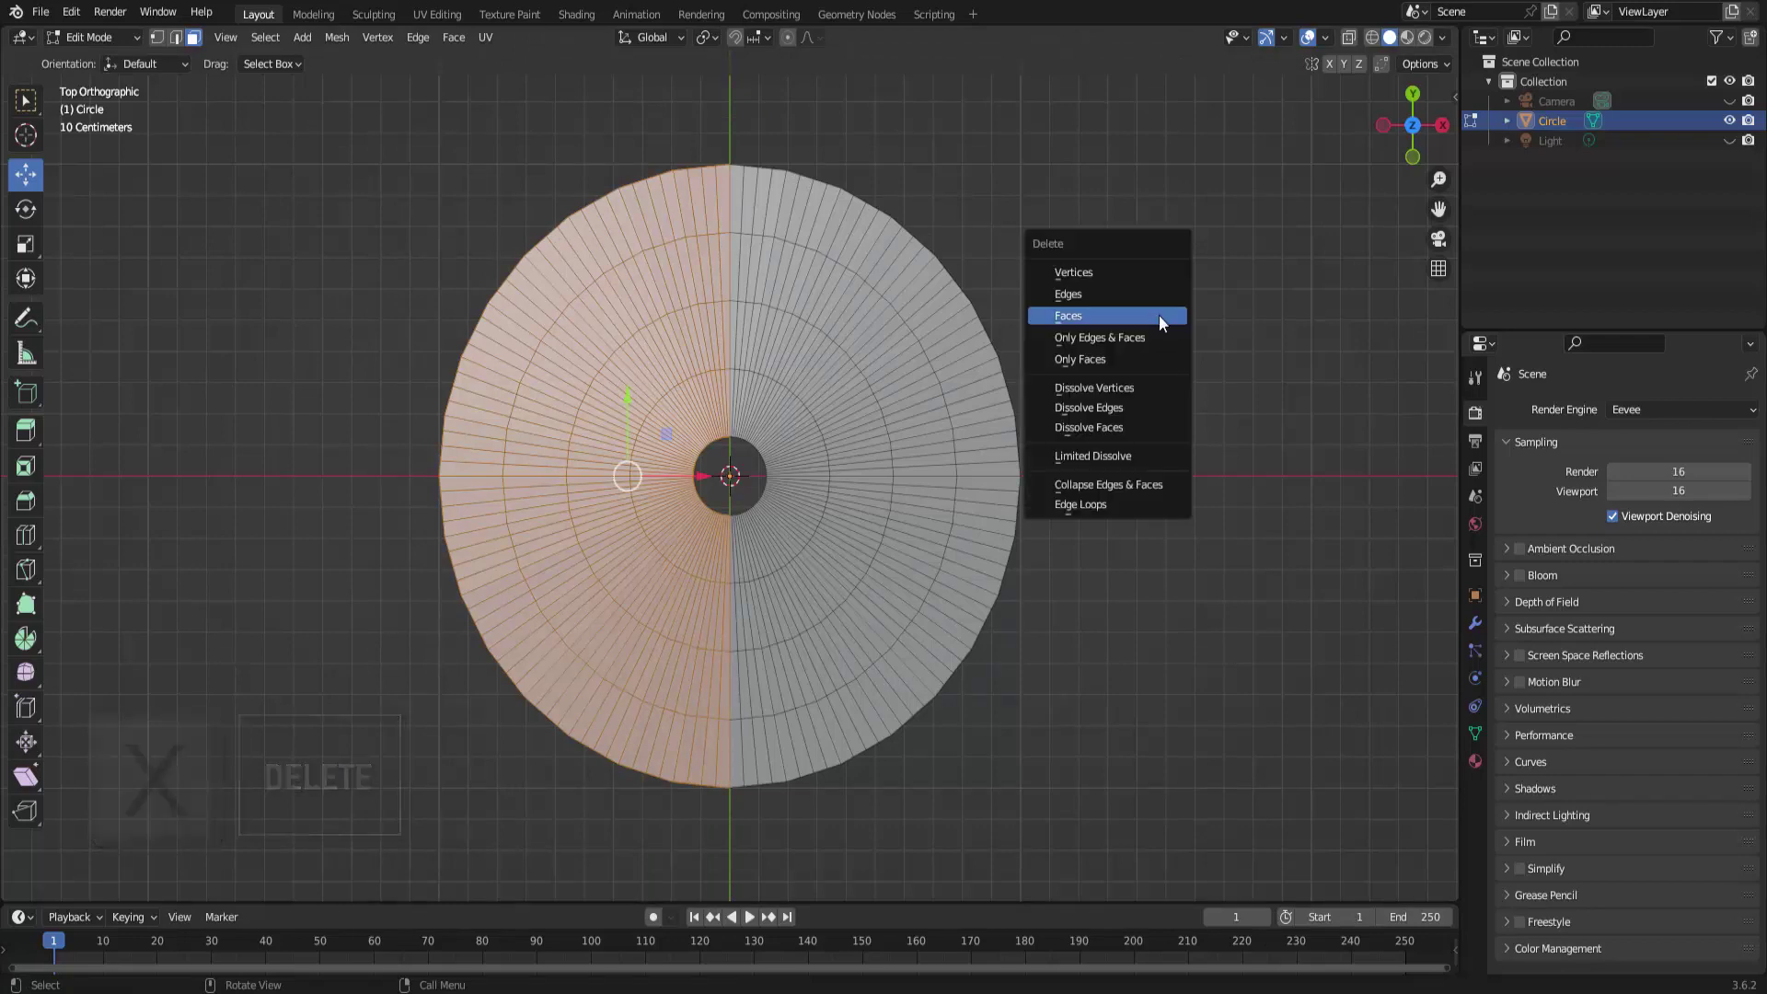
left_click(1158, 316)
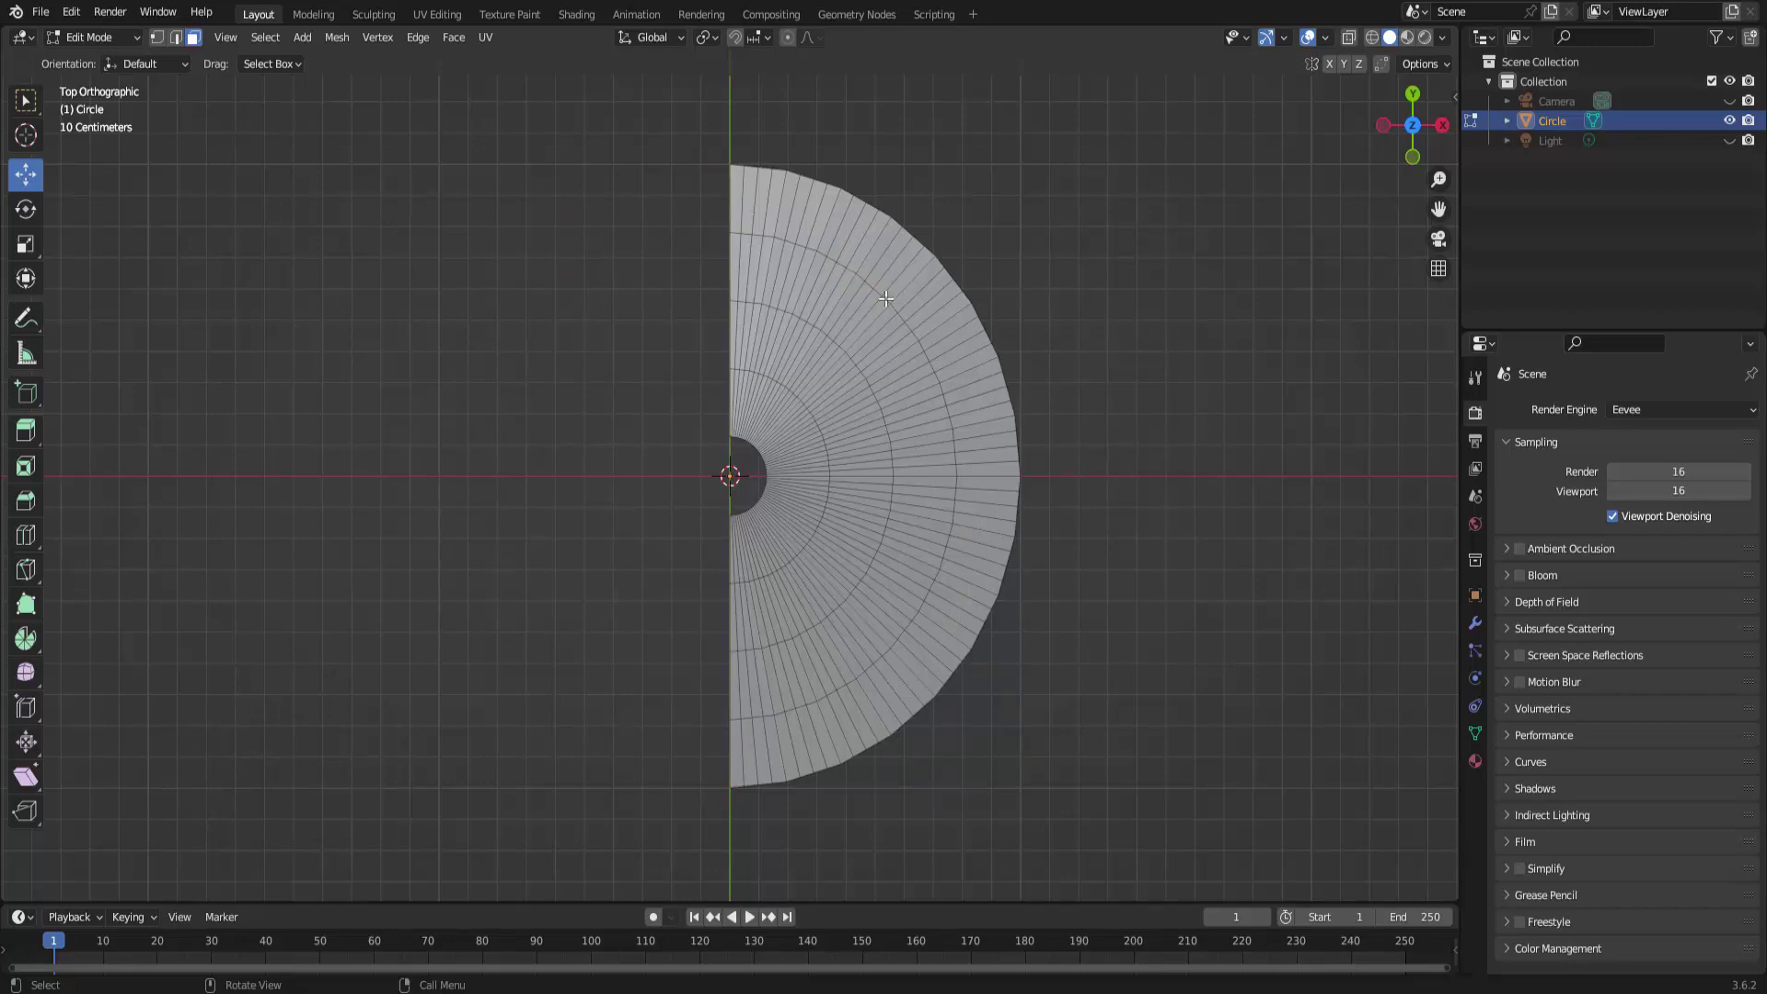
middle_click_drag(1106, 460, 1085, 295)
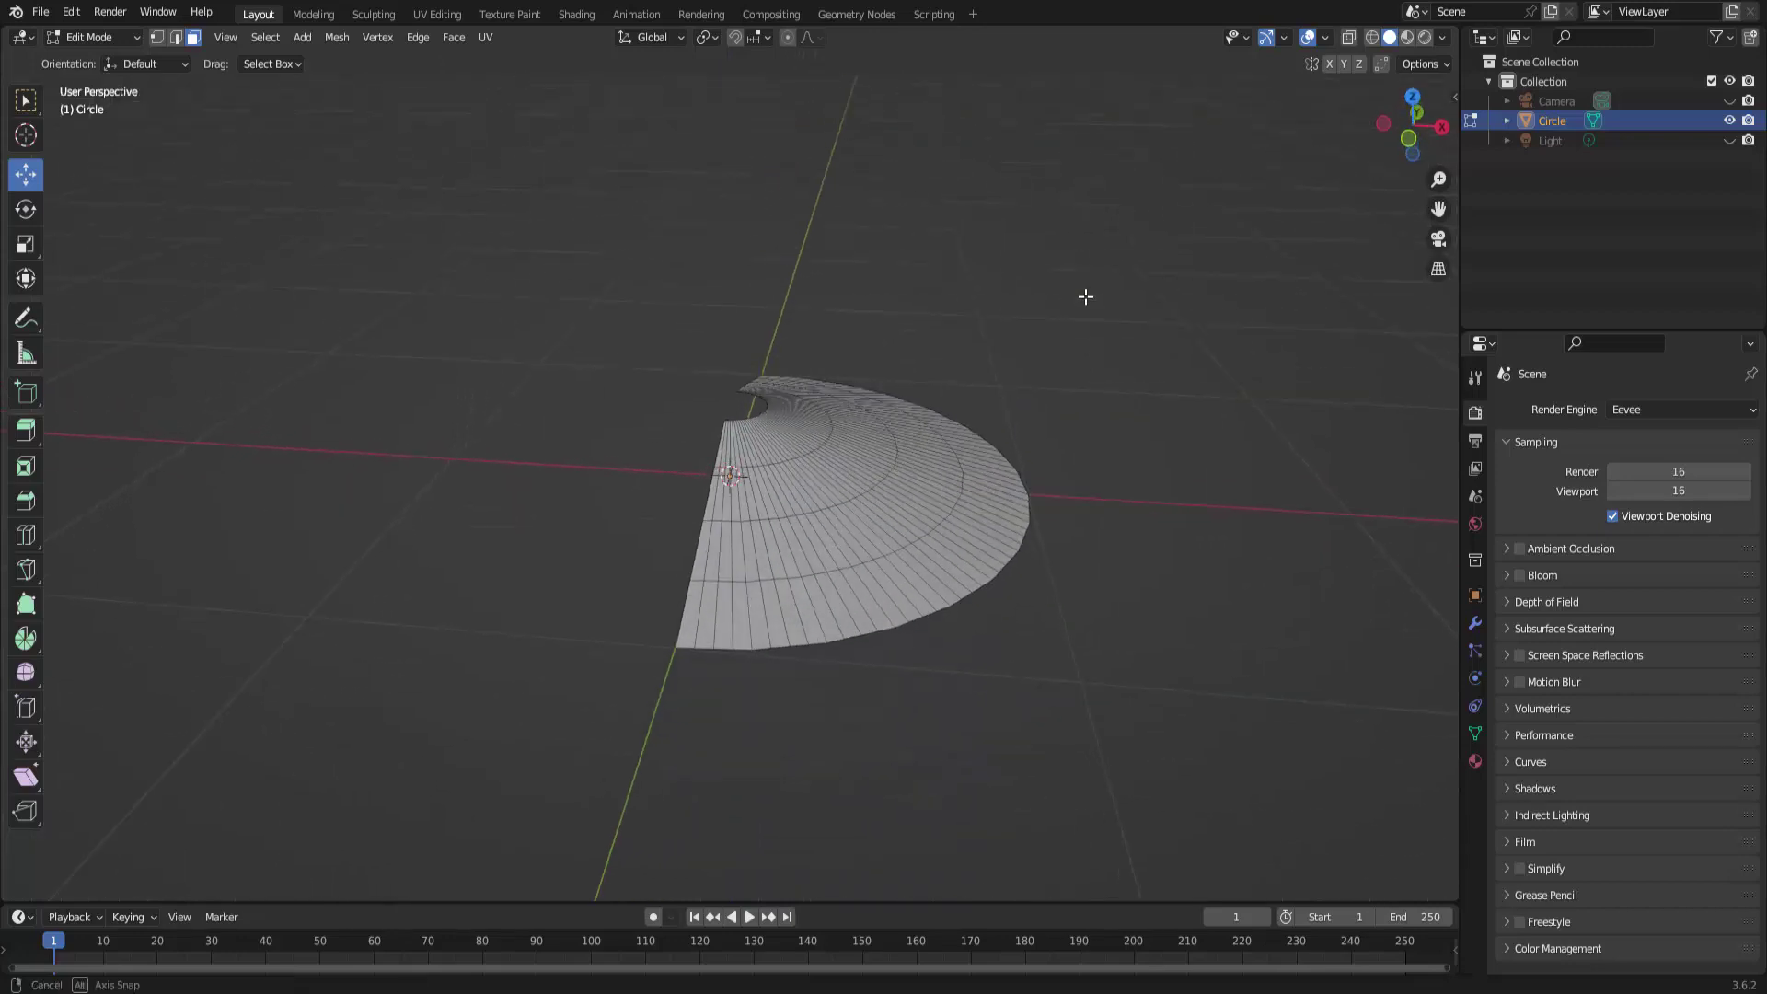
Select the whole half-disc and subdivide it again with 8 cuts.
key("a")
key("a")
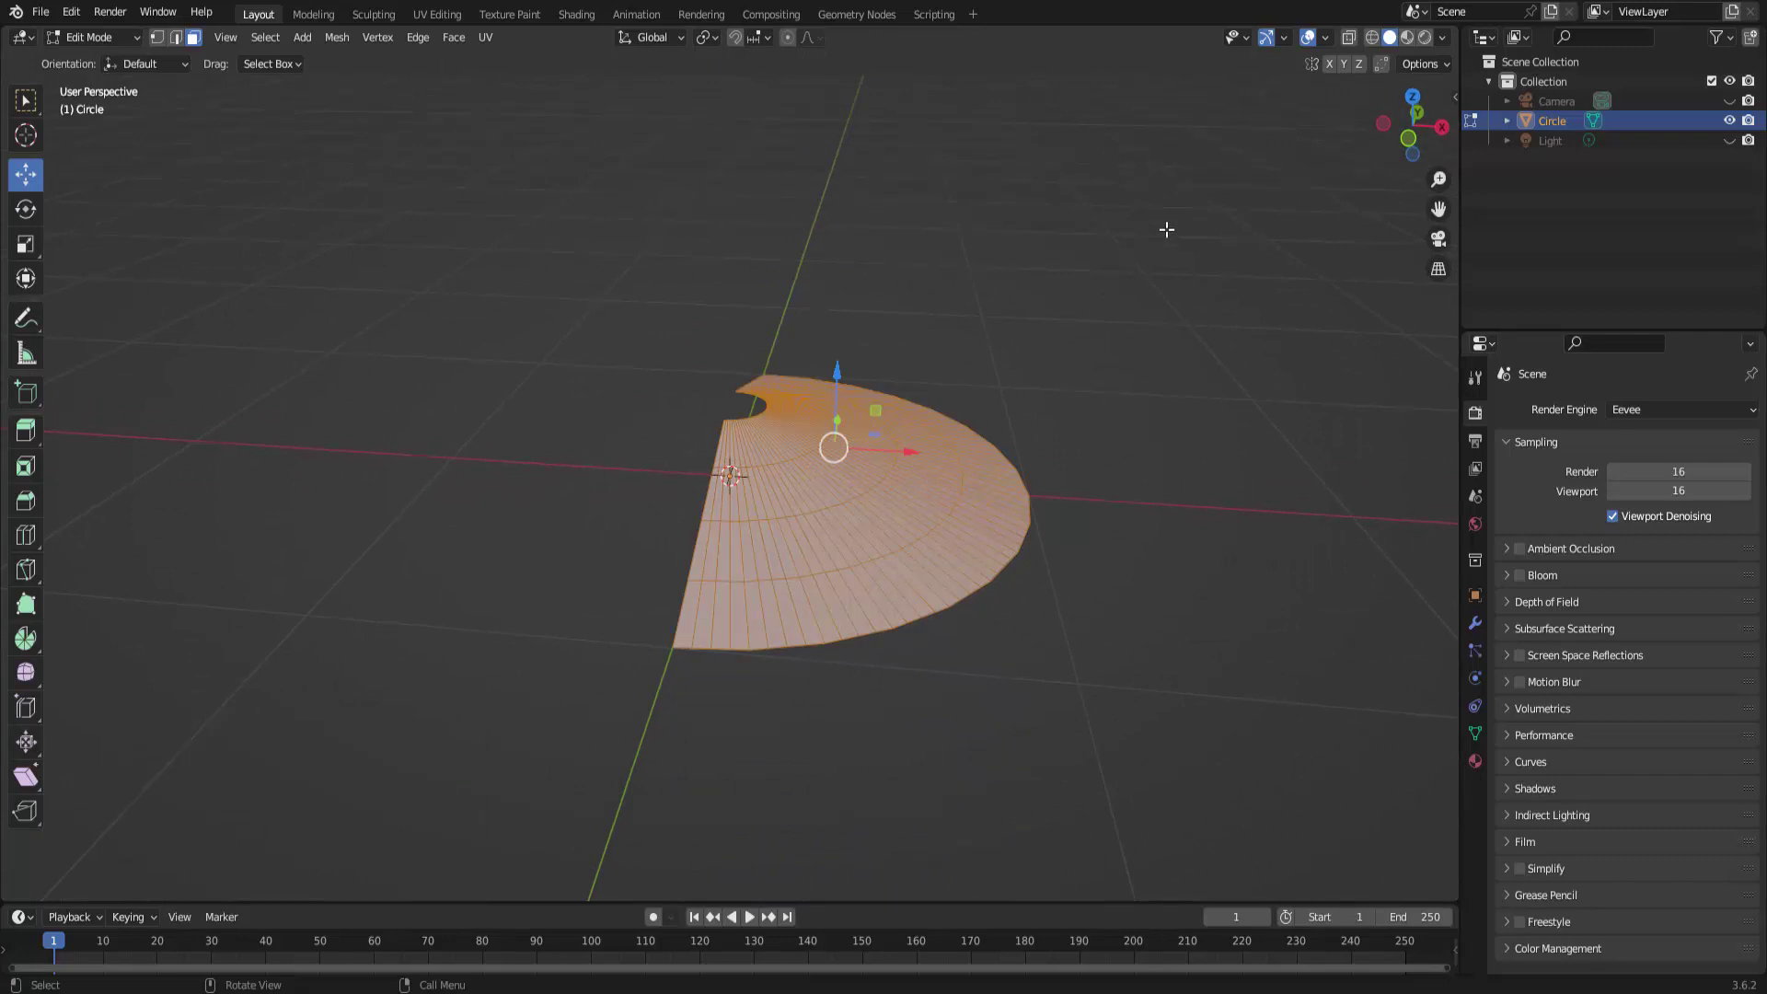
right_click(1167, 230)
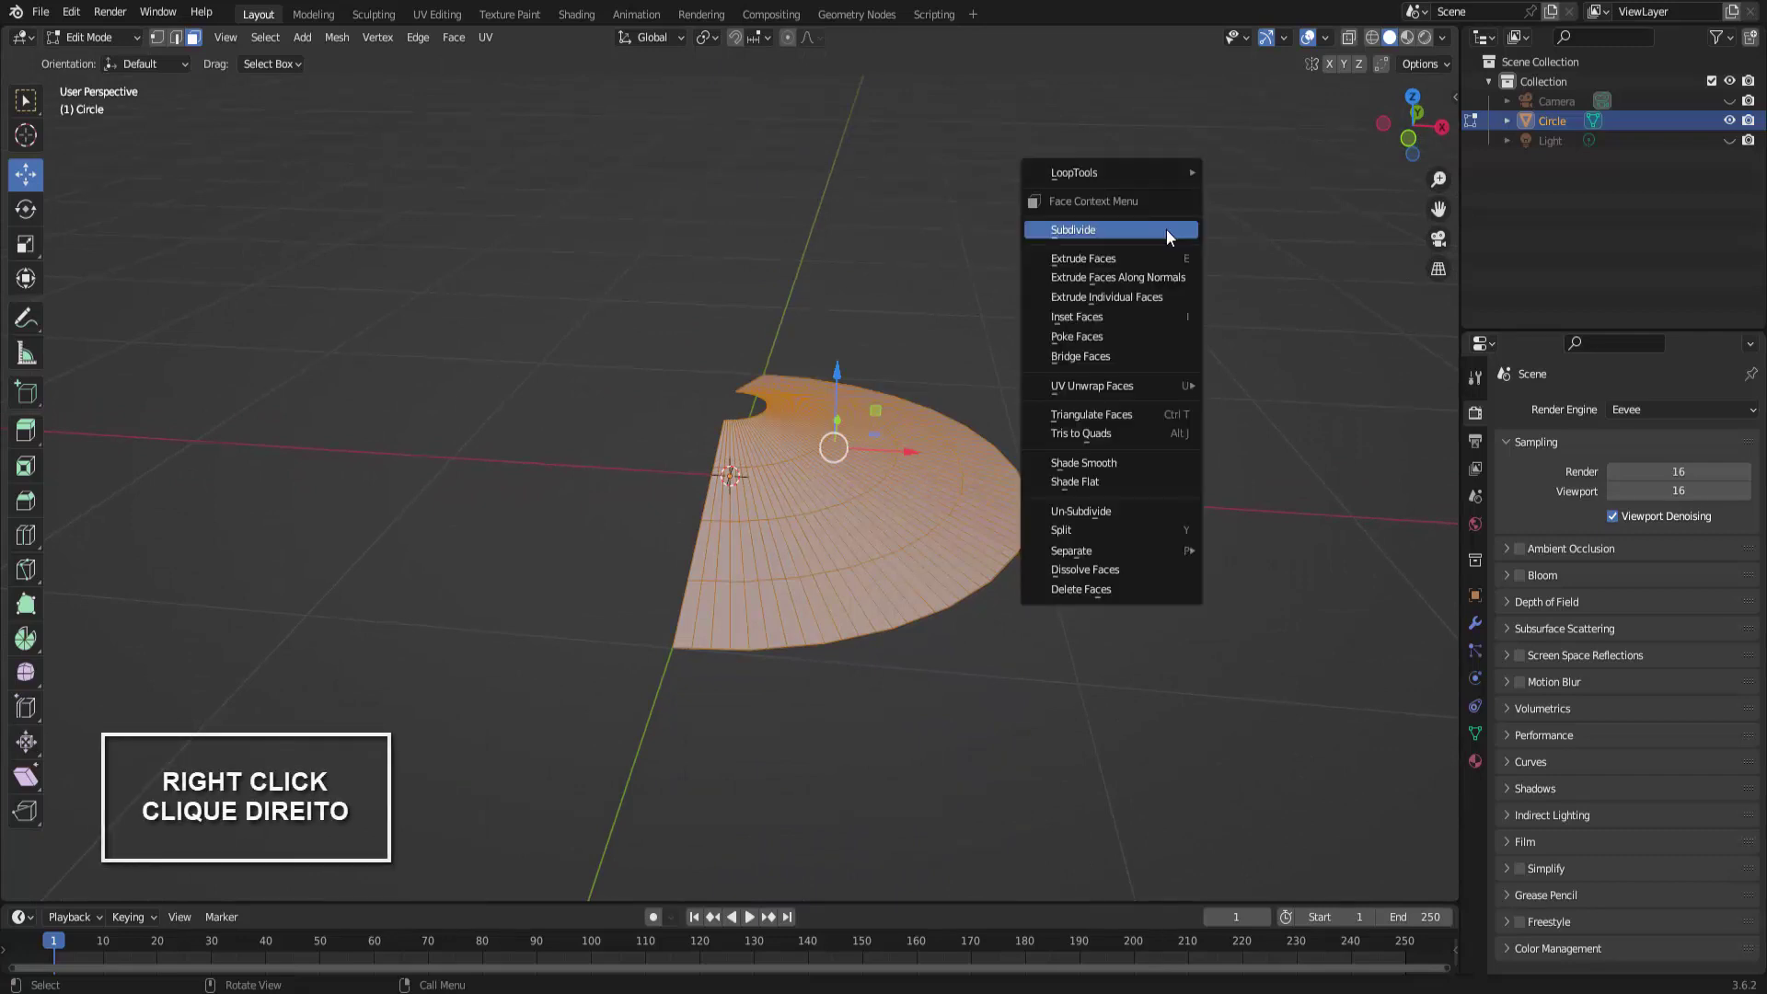
left_click(1167, 232)
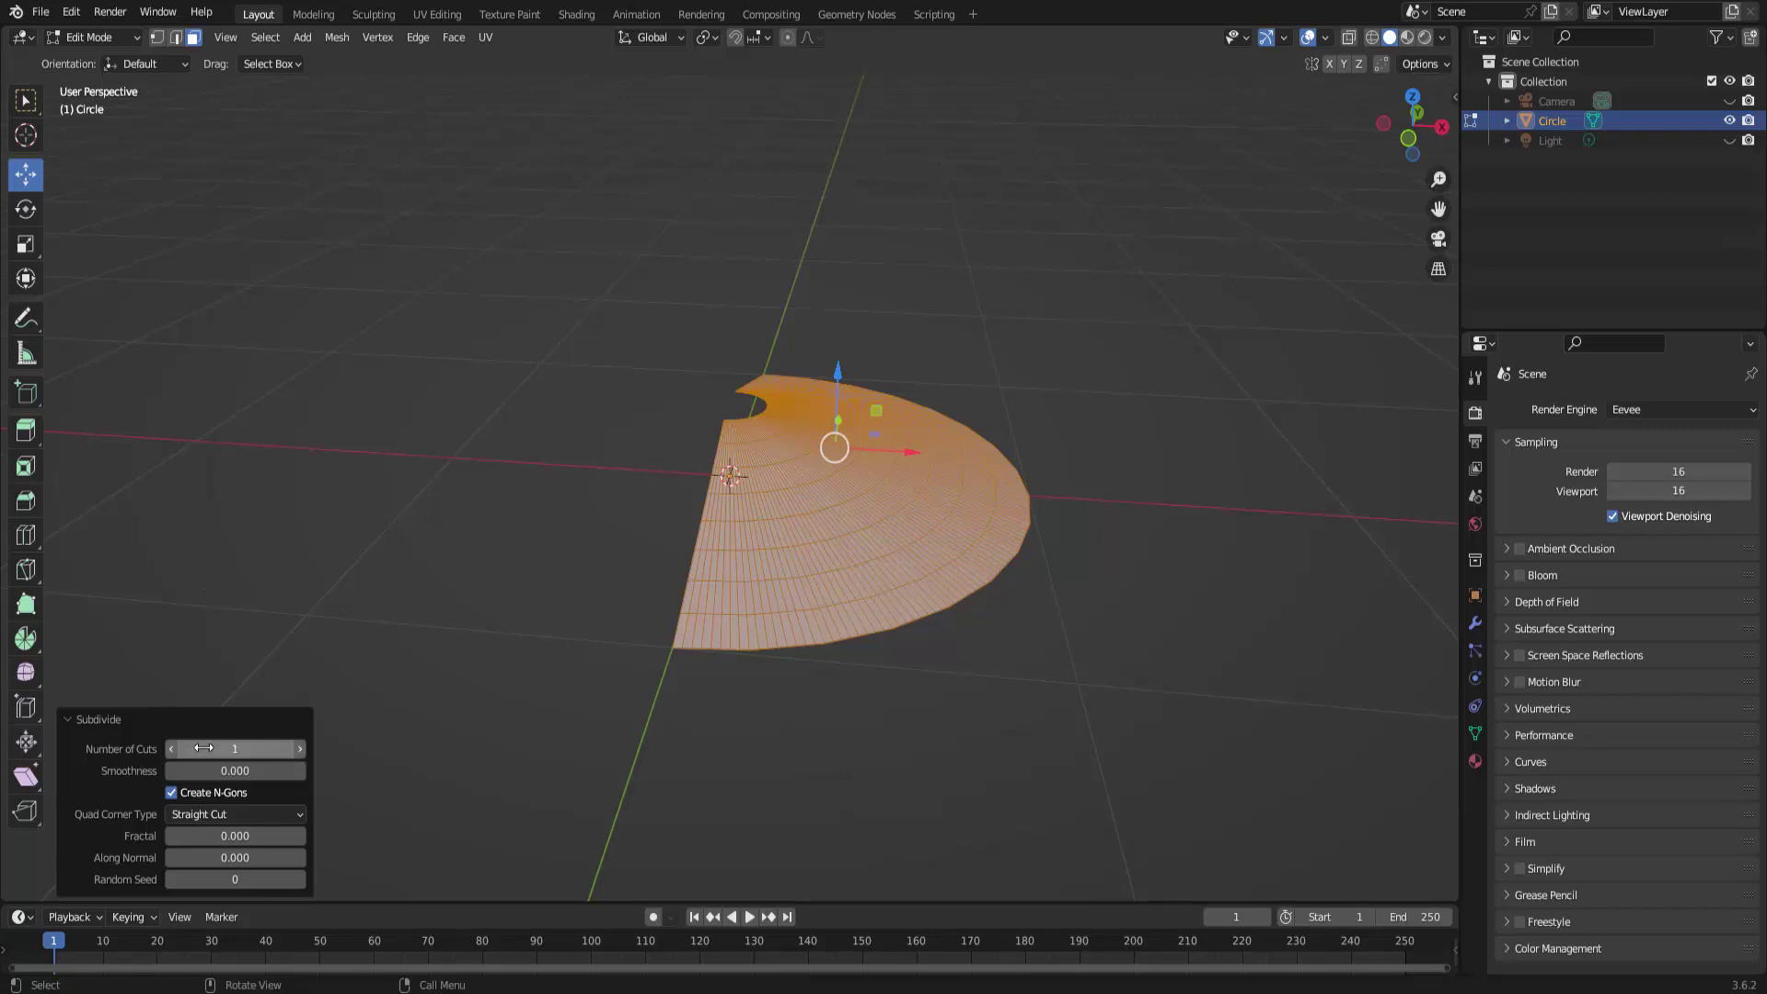
left_click(227, 748)
type("8")
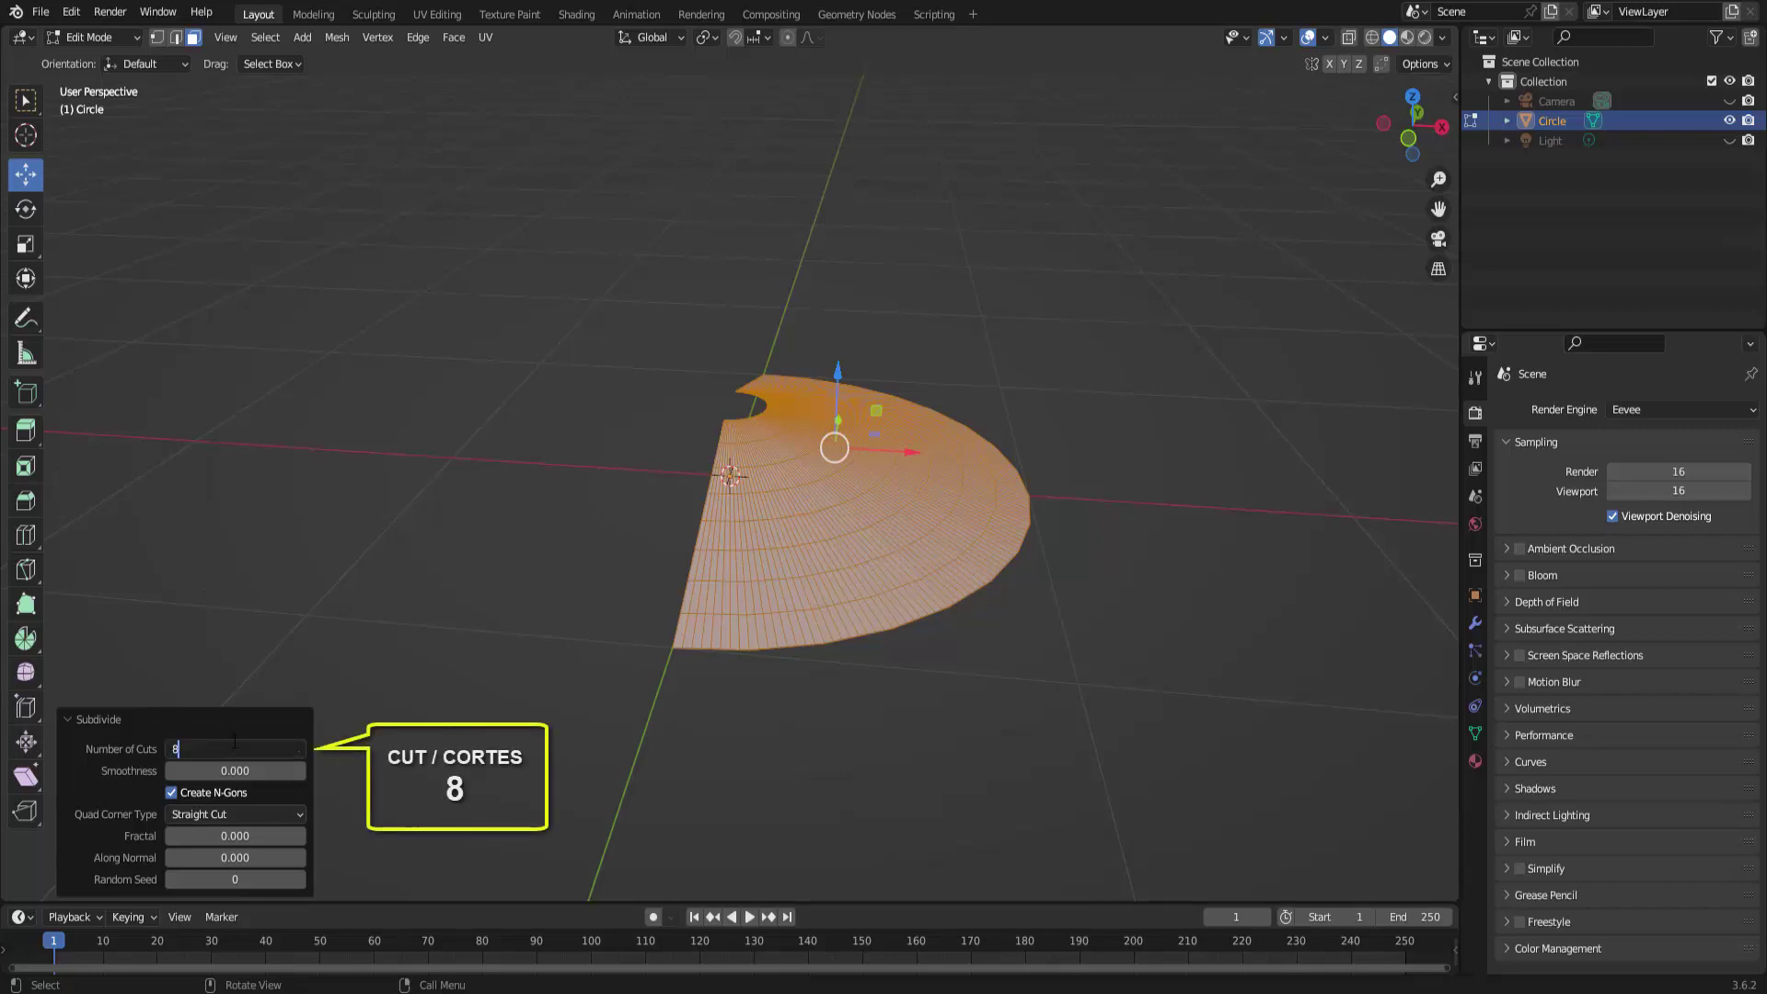
key("Return")
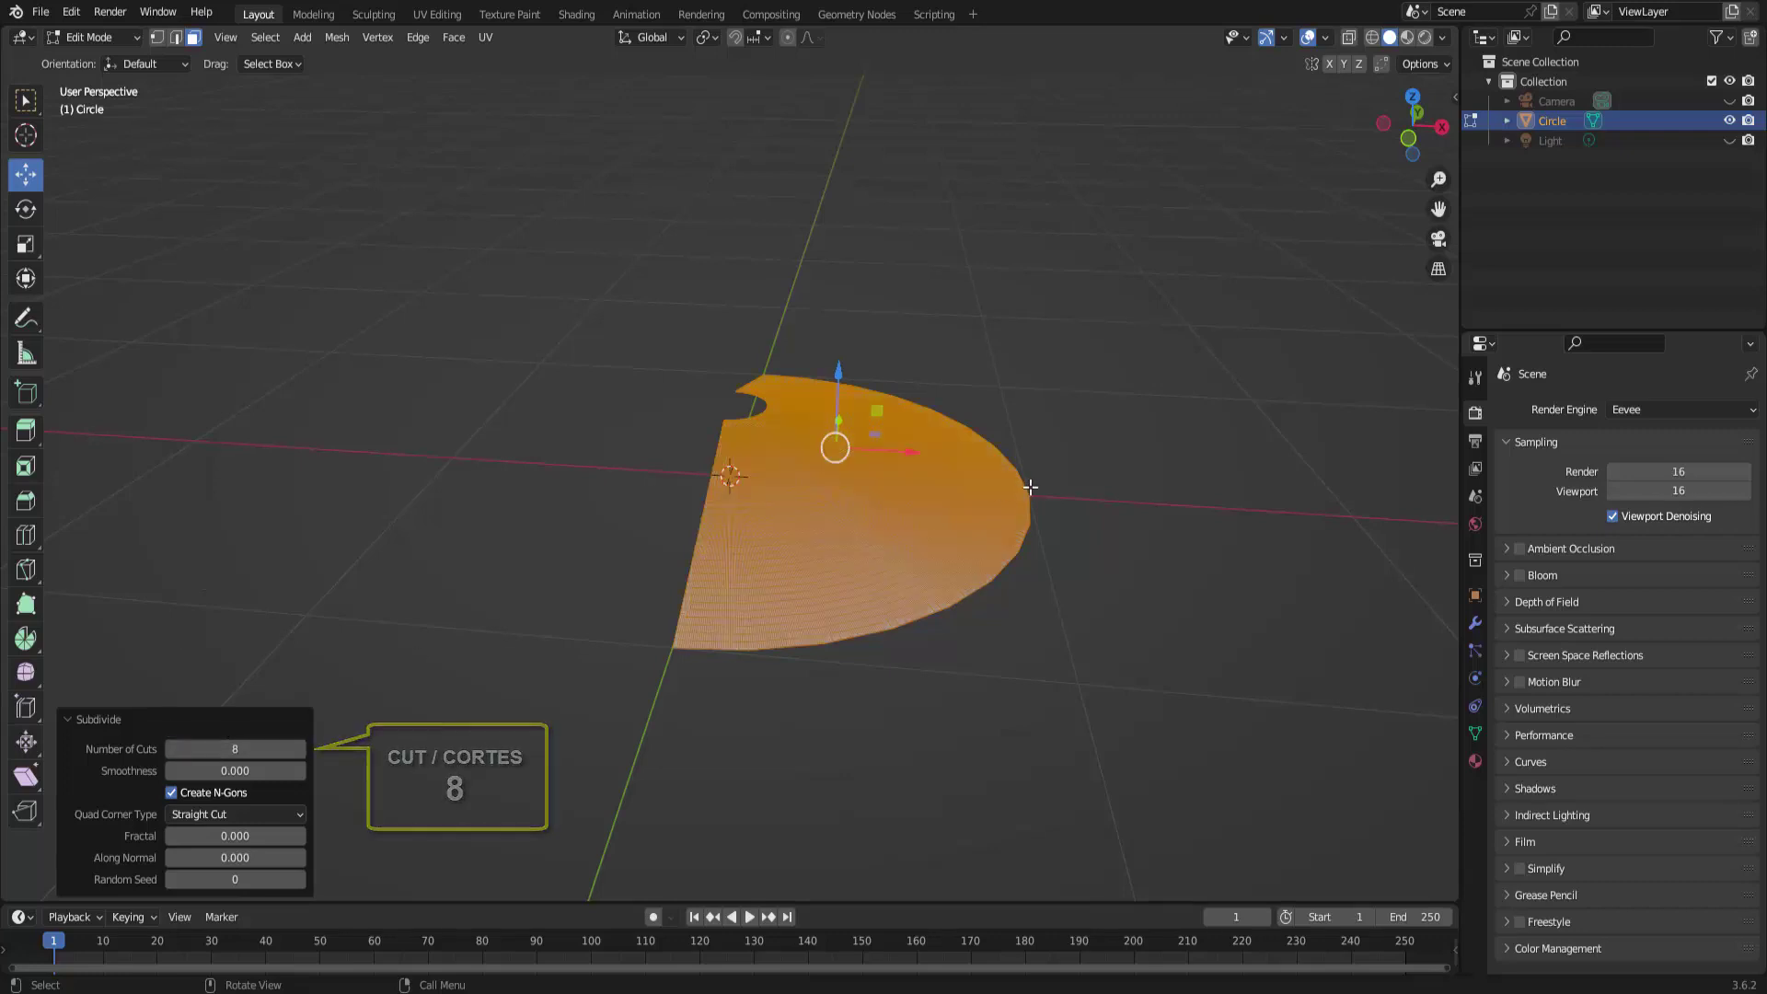
middle_click_drag(1030, 481, 1033, 488)
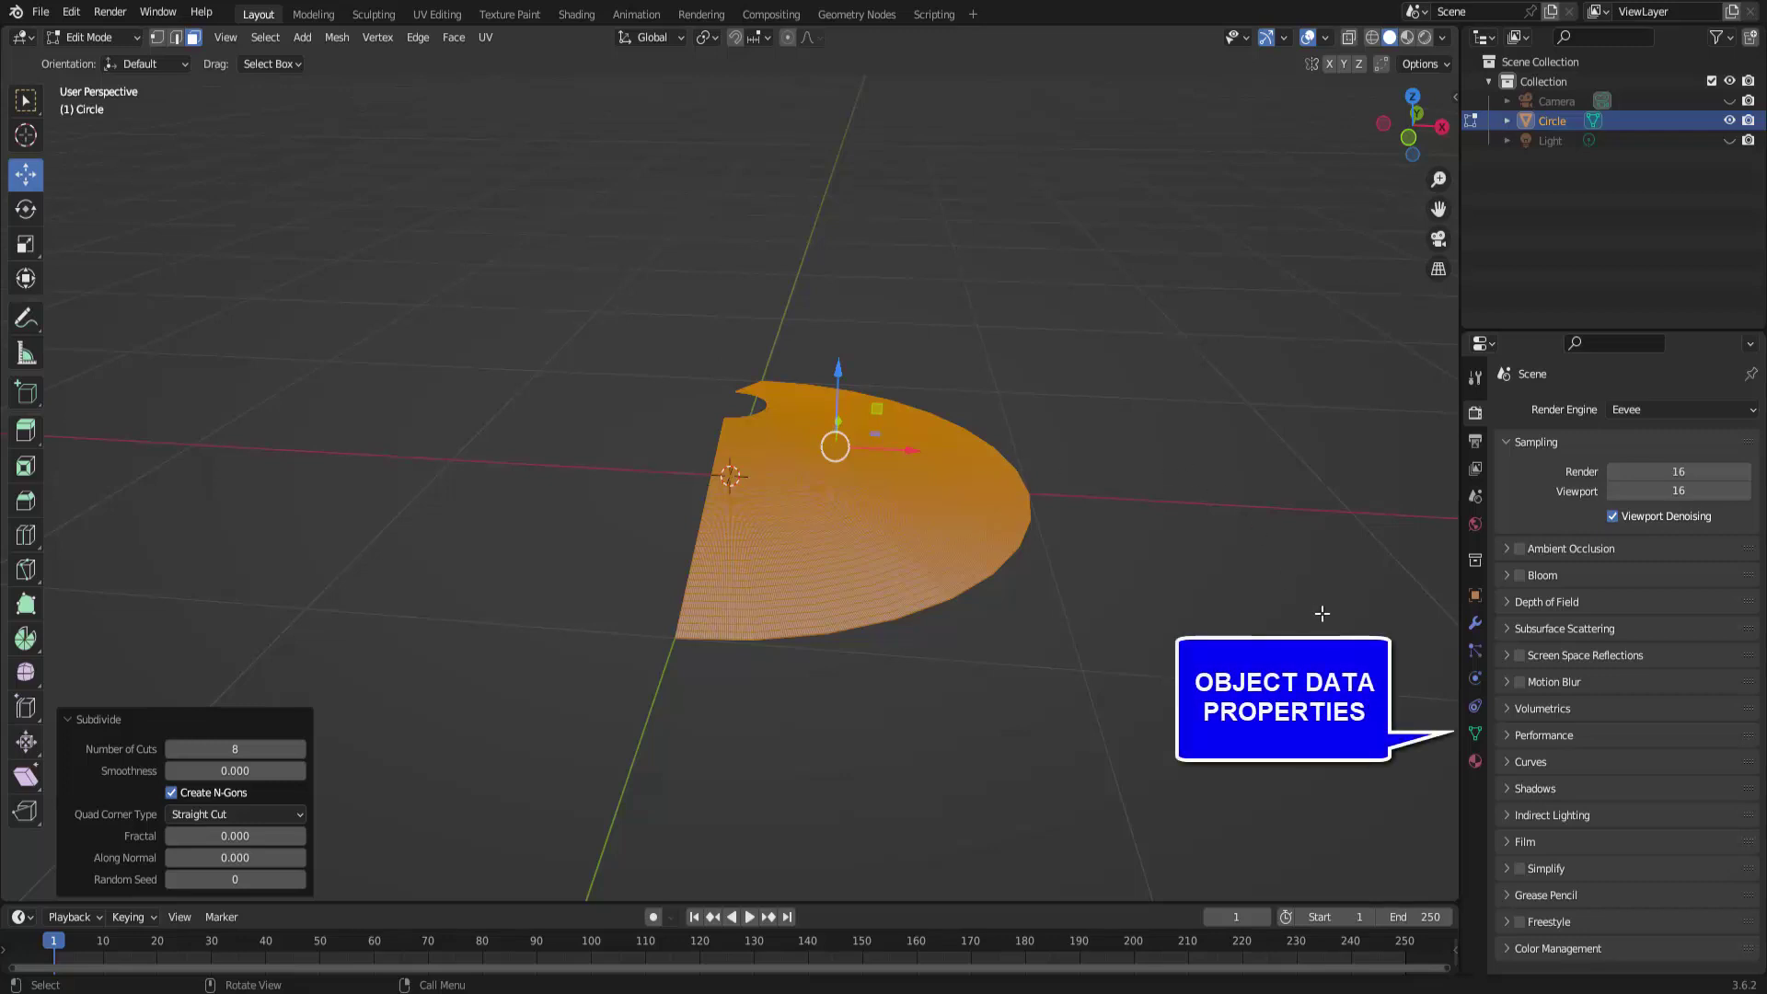
Create a vertex group named 'Group' and assign the selected vertices at weight 1.0.
left_click(1476, 734)
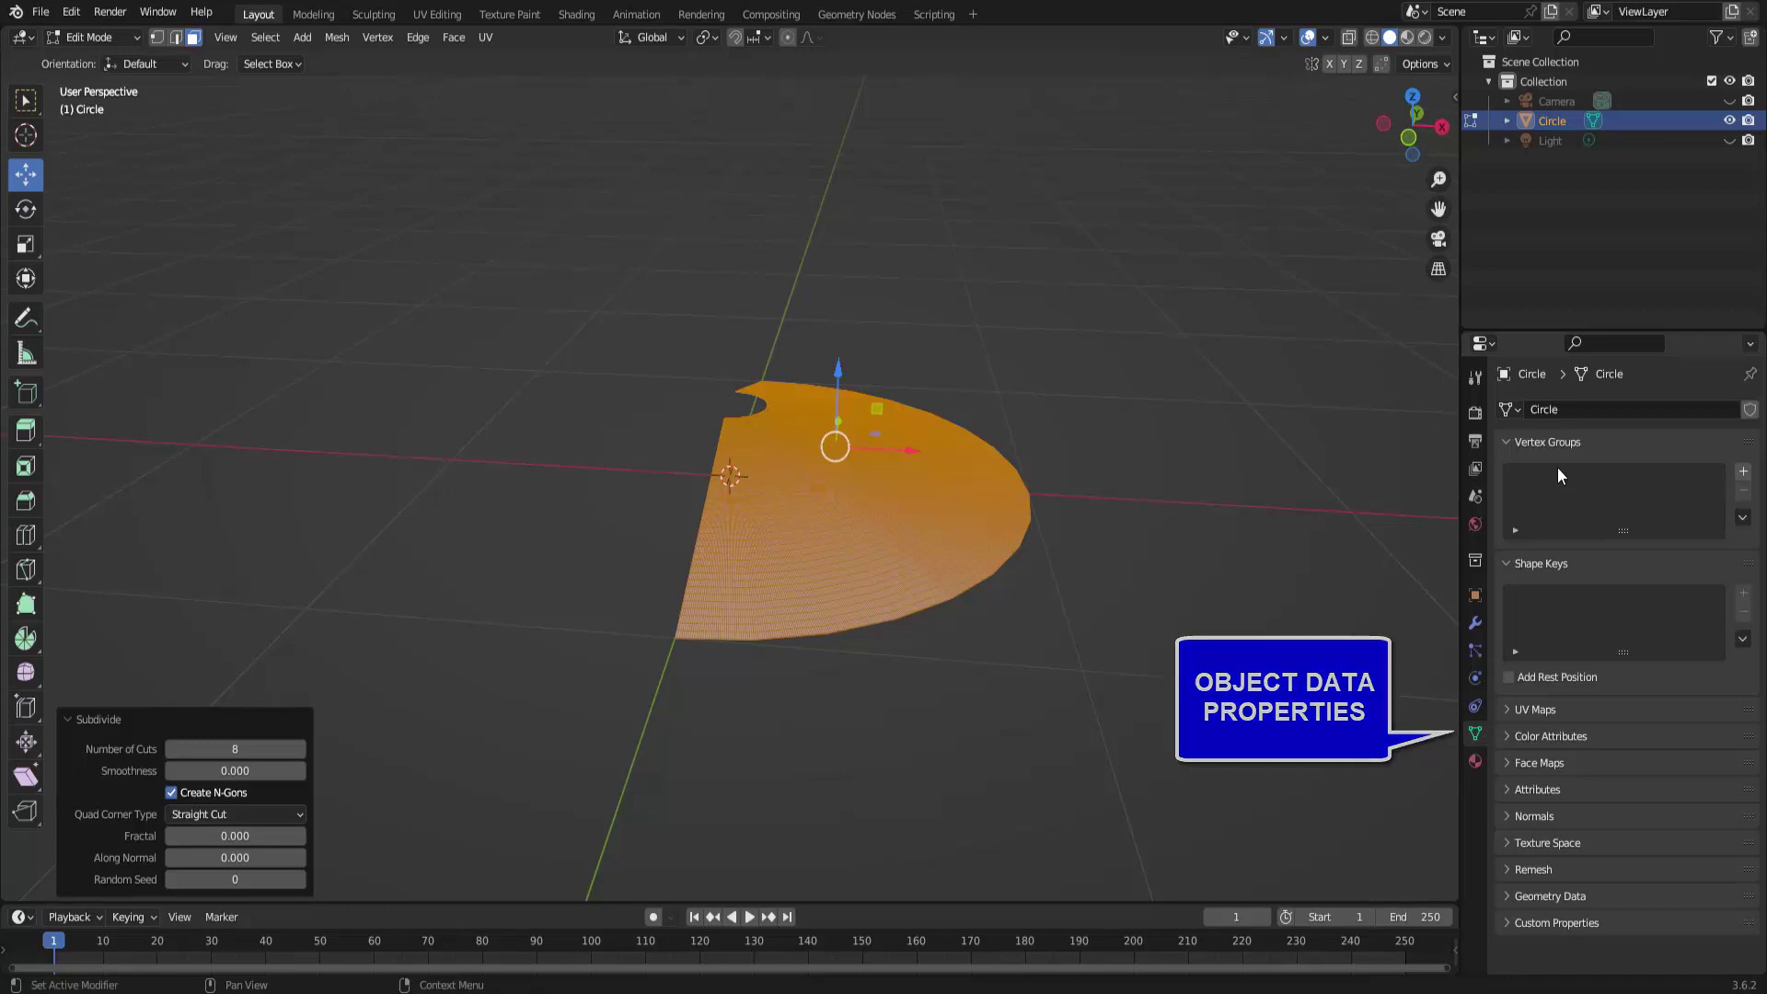
left_click(1744, 473)
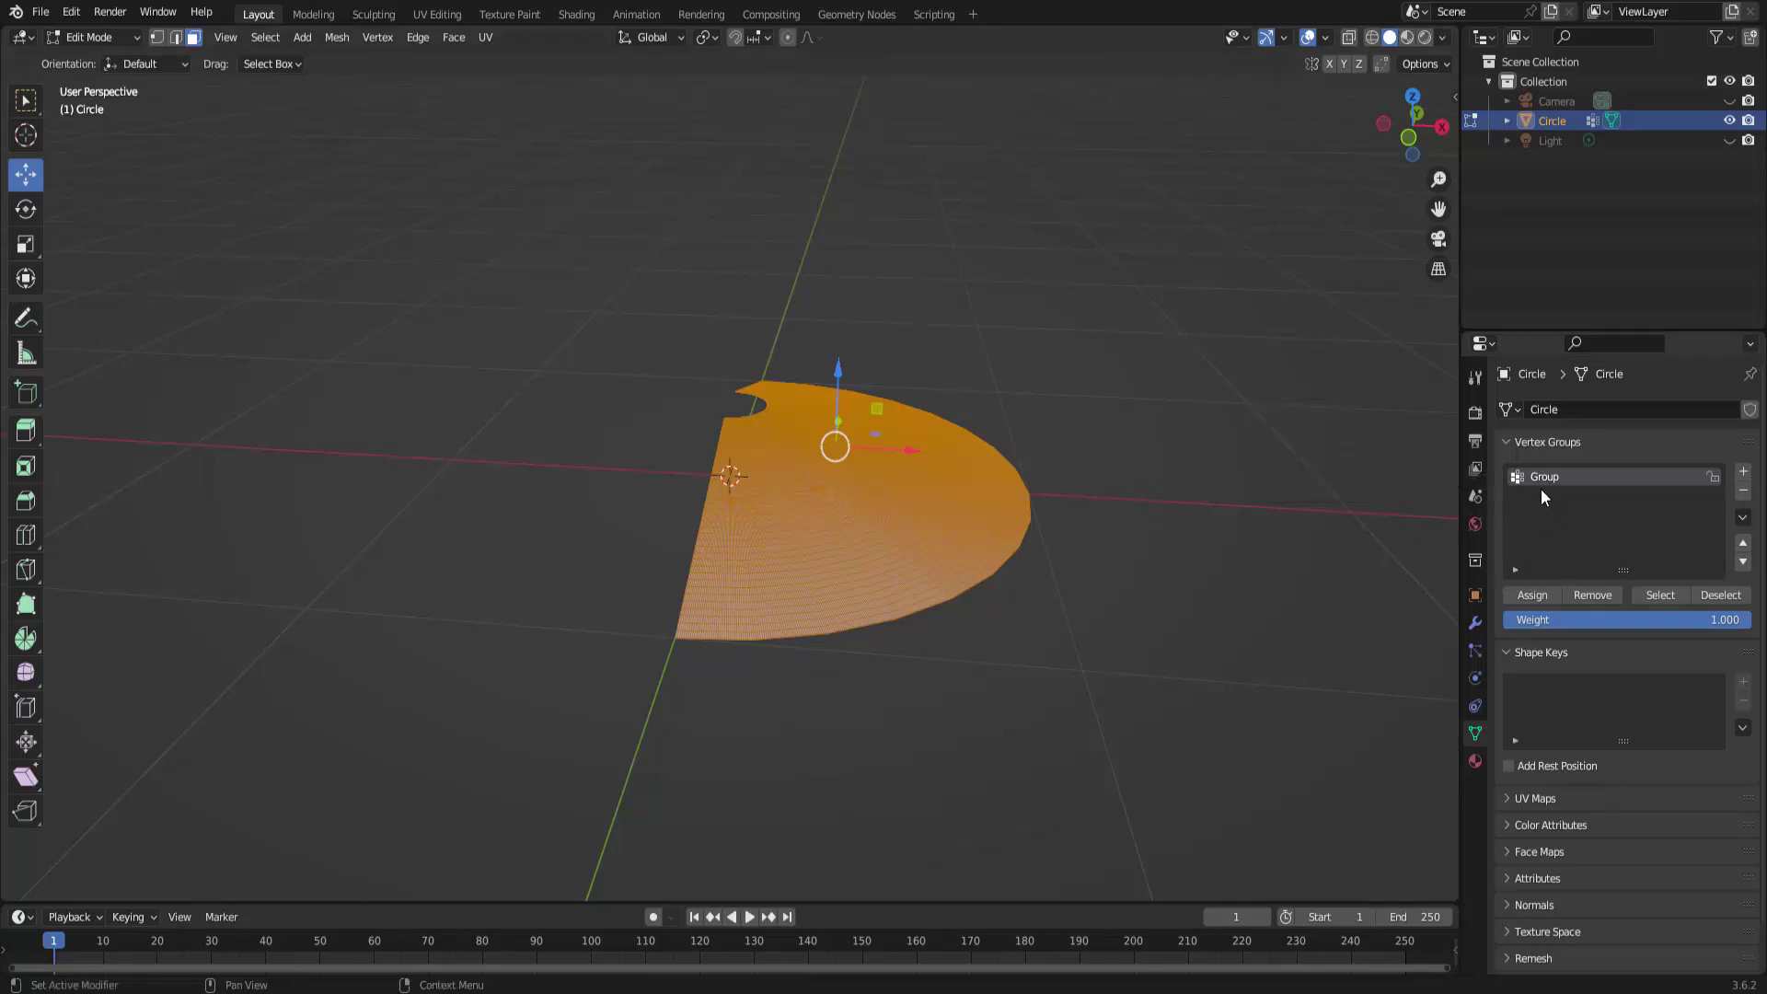
left_click(1526, 595)
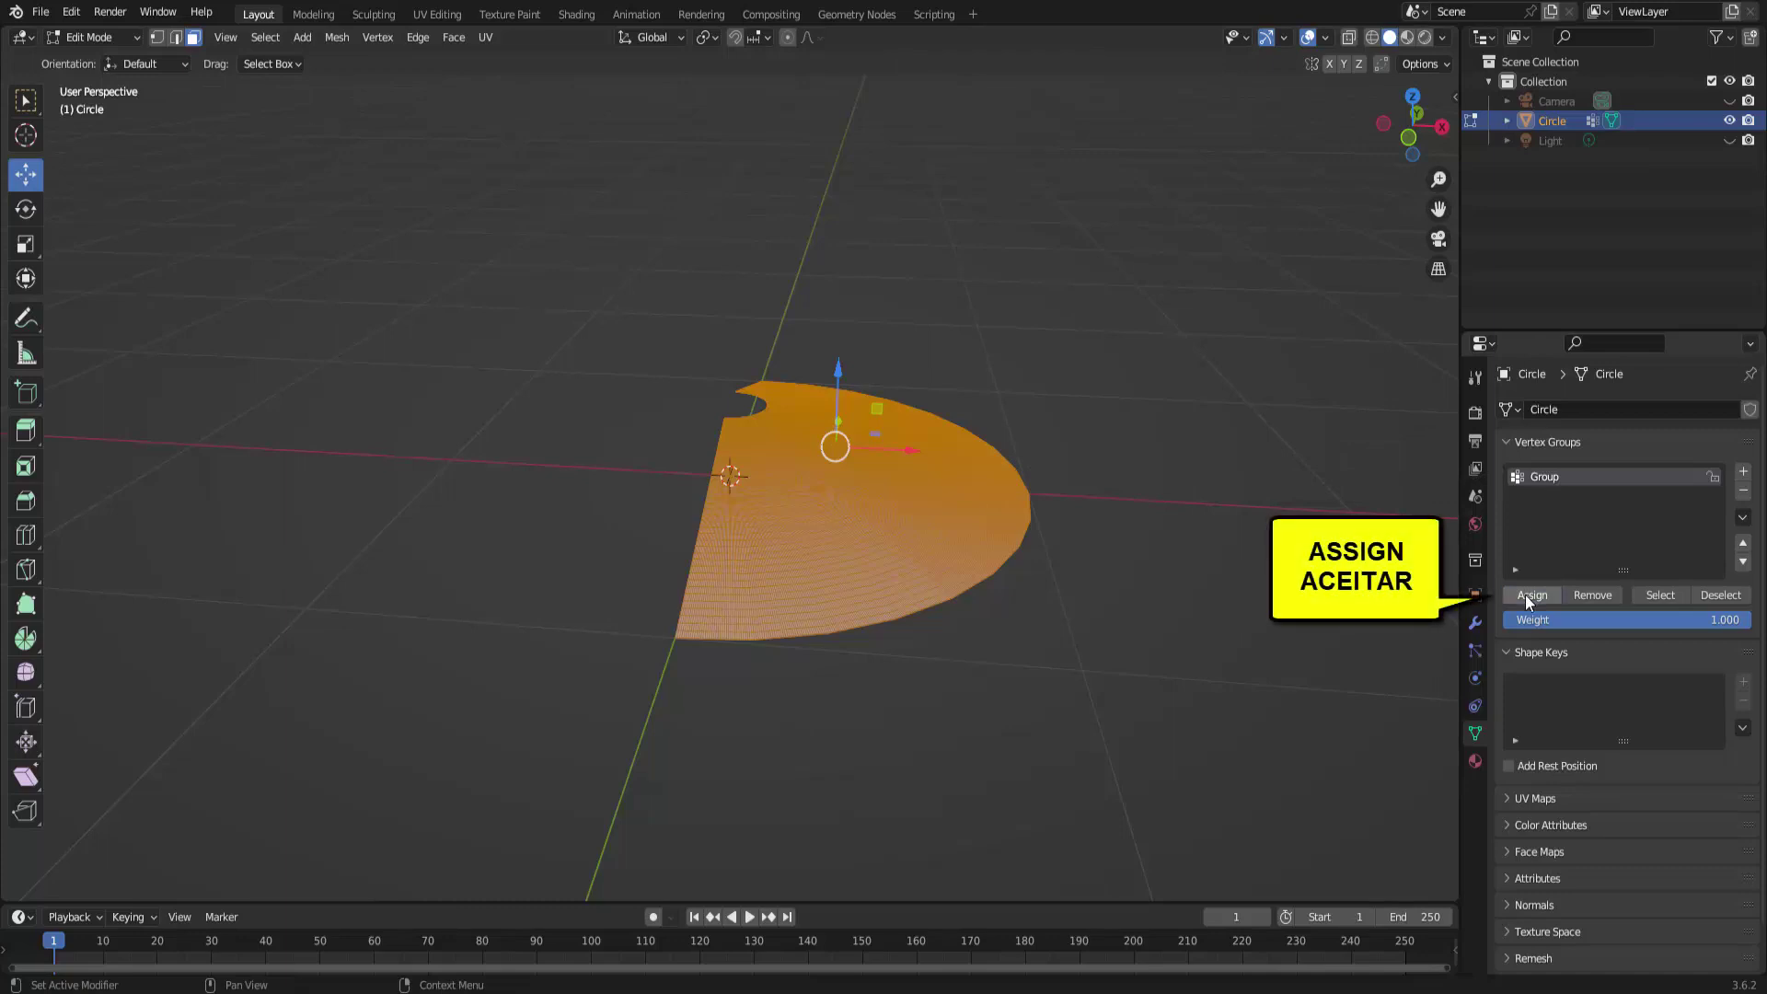
left_click(91, 39)
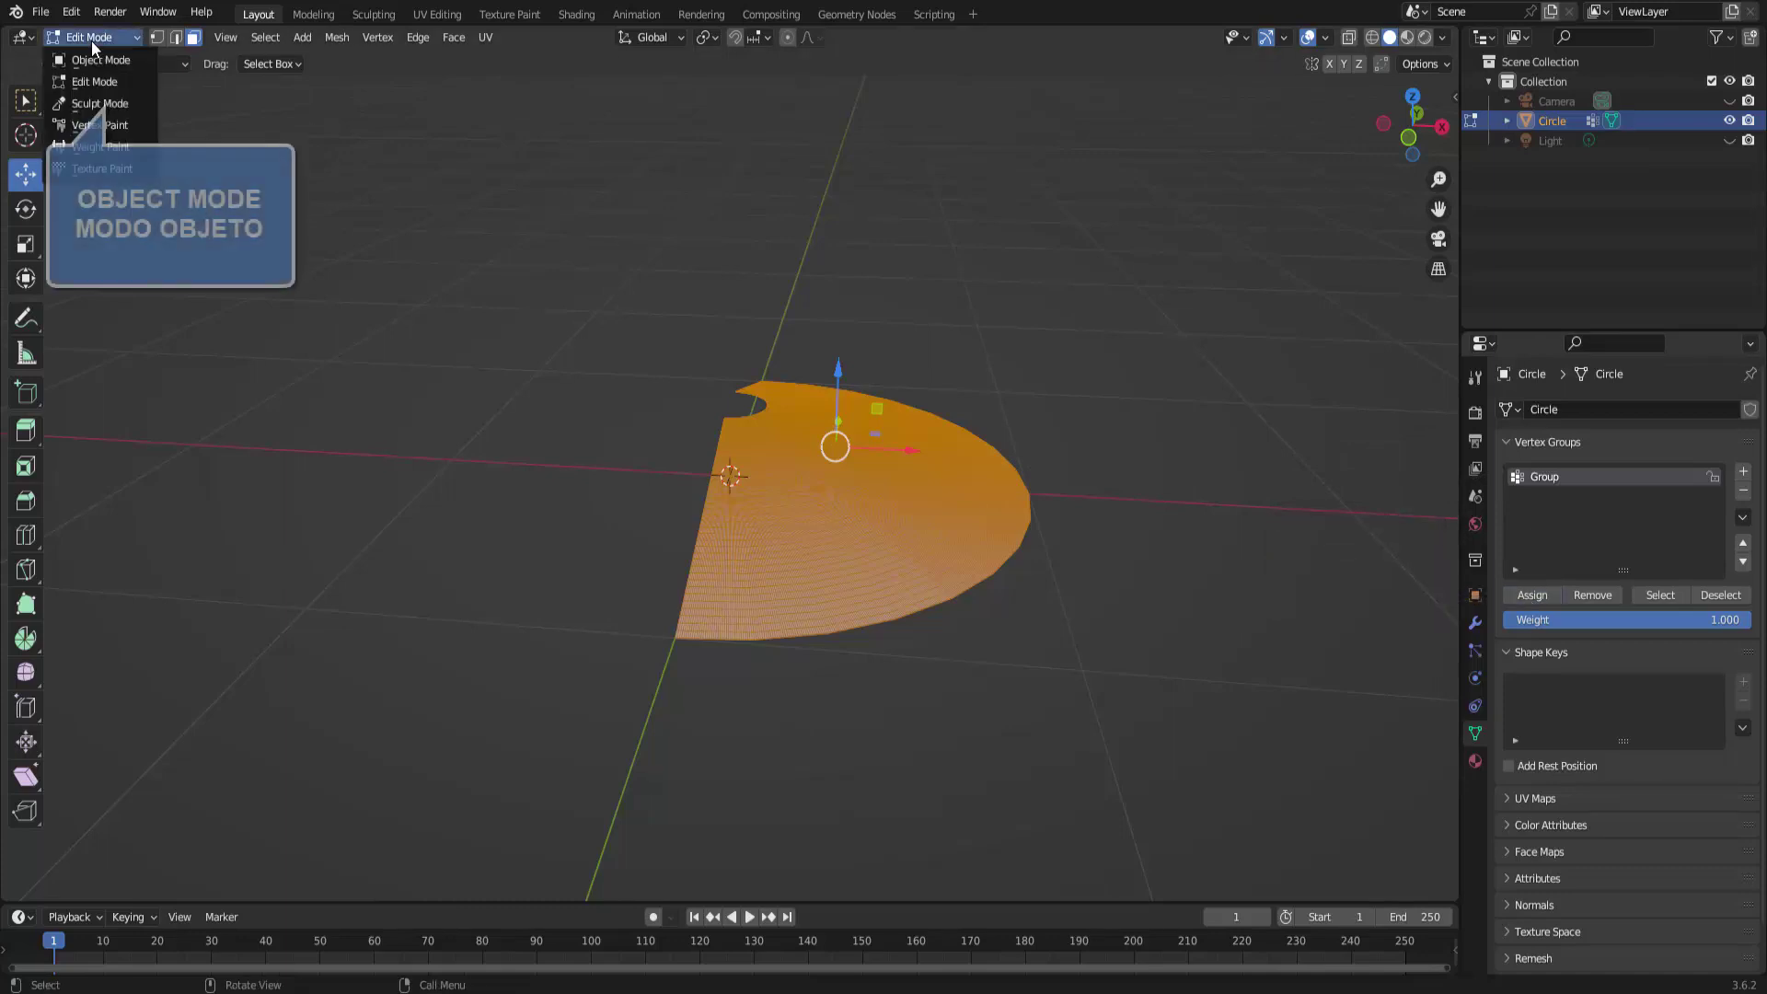
In Object Mode, add a Vertex Weight Edit modifier that targets the Group vertex group.
left_click(97, 59)
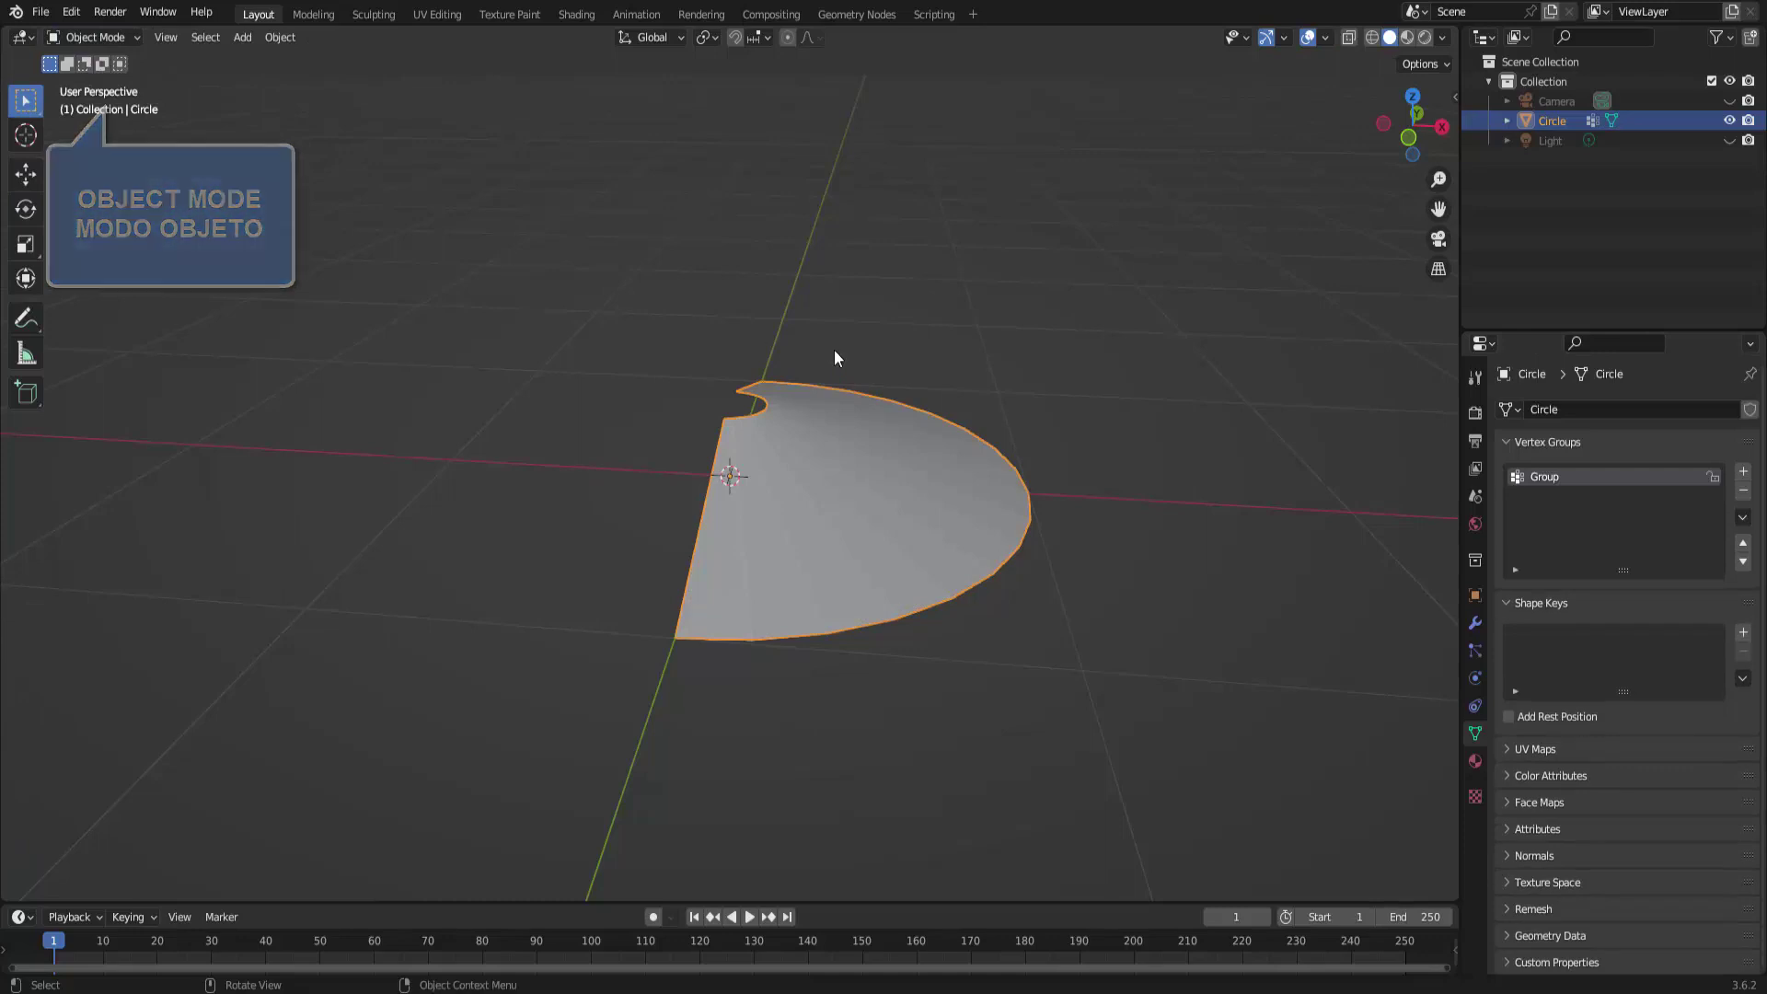
middle_click_drag(958, 387, 967, 368)
left_click(1476, 623)
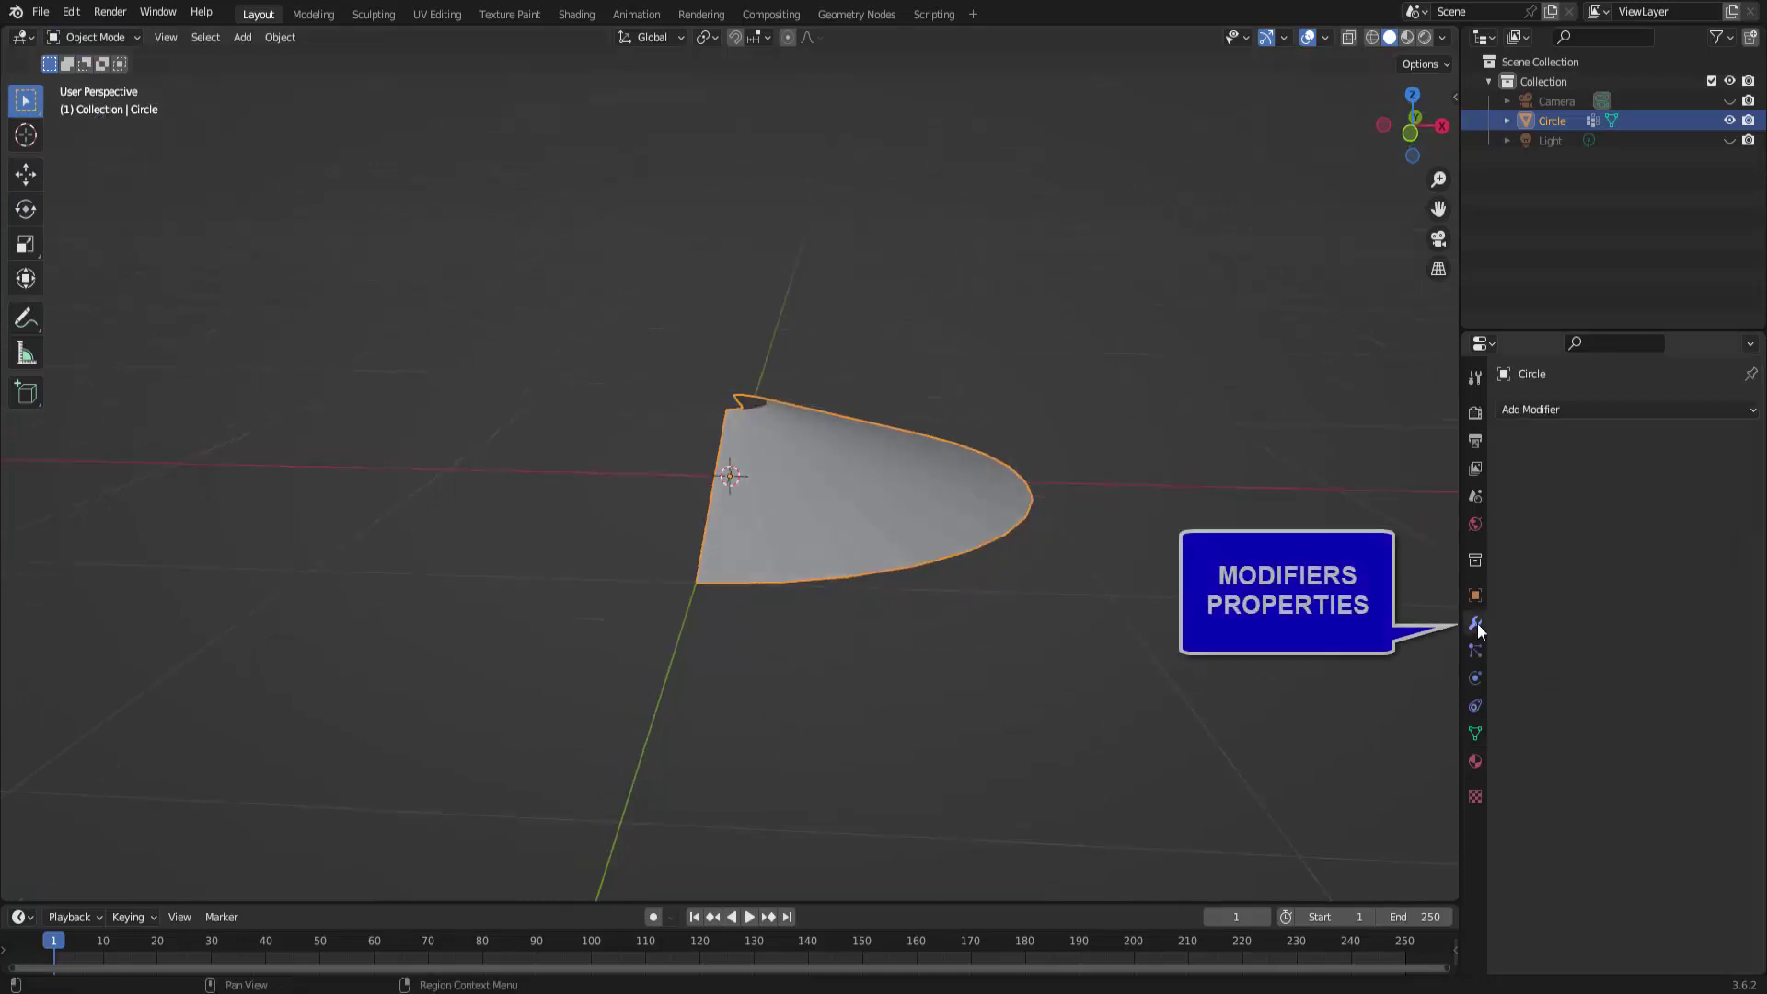
left_click(1529, 410)
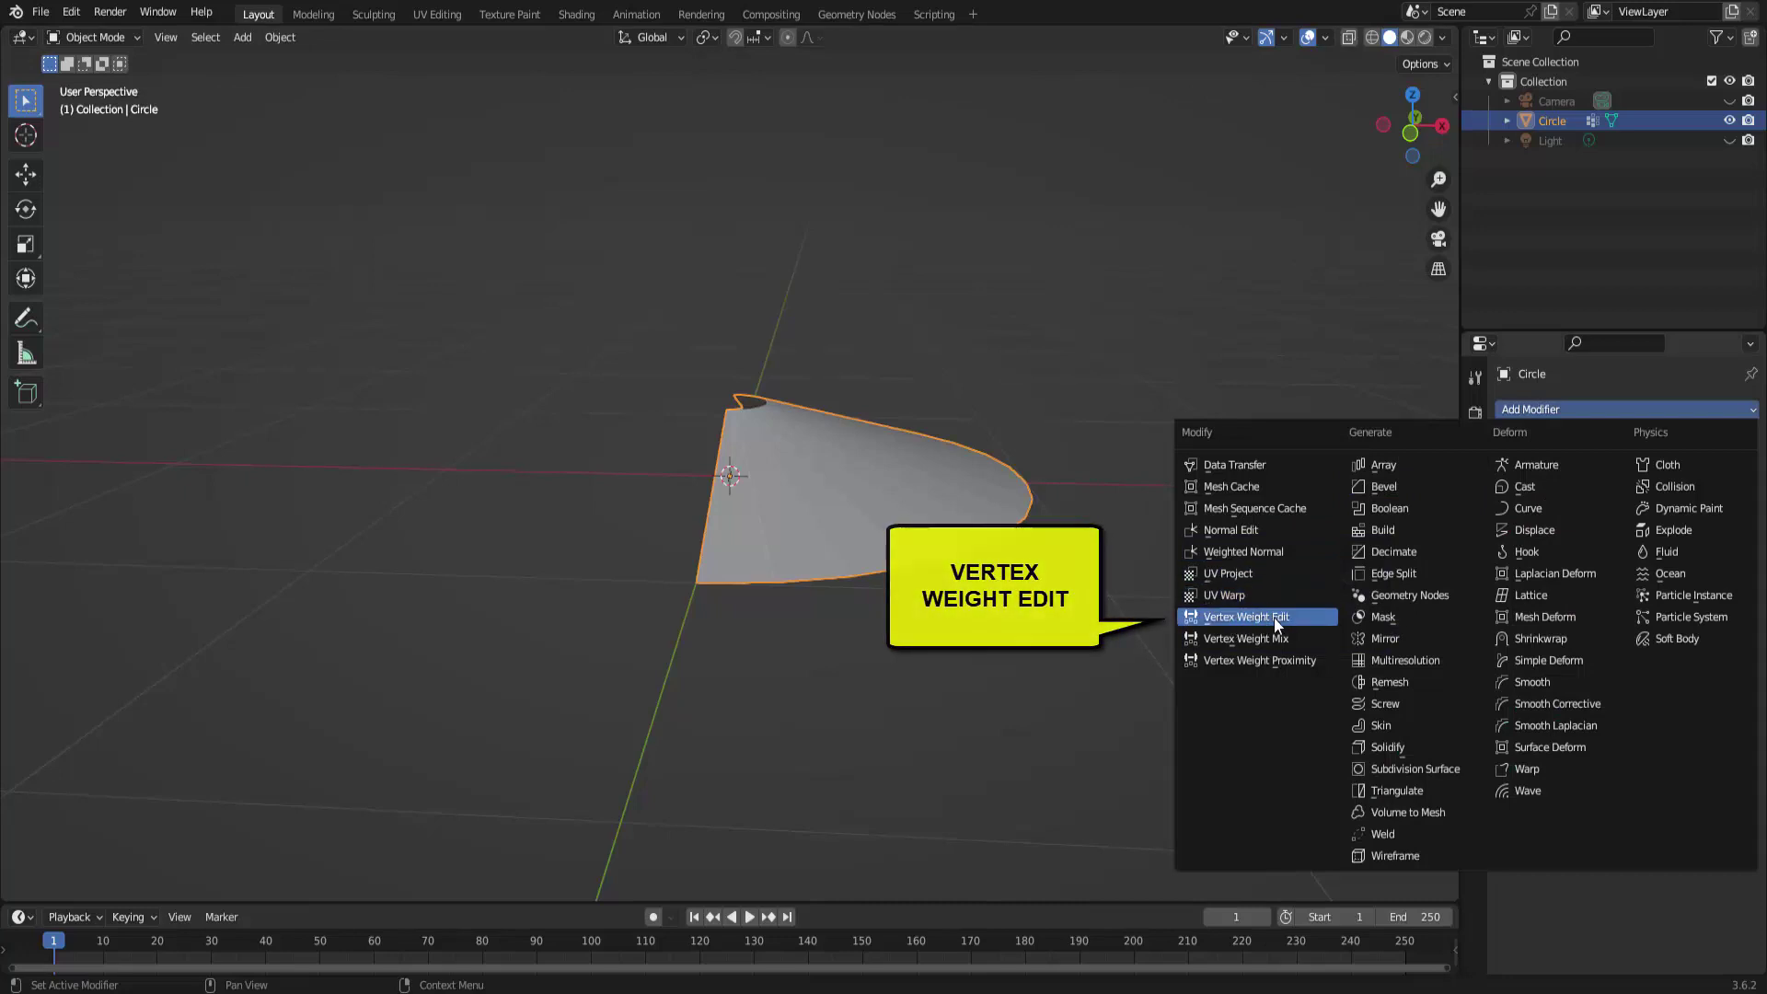
left_click(1284, 625)
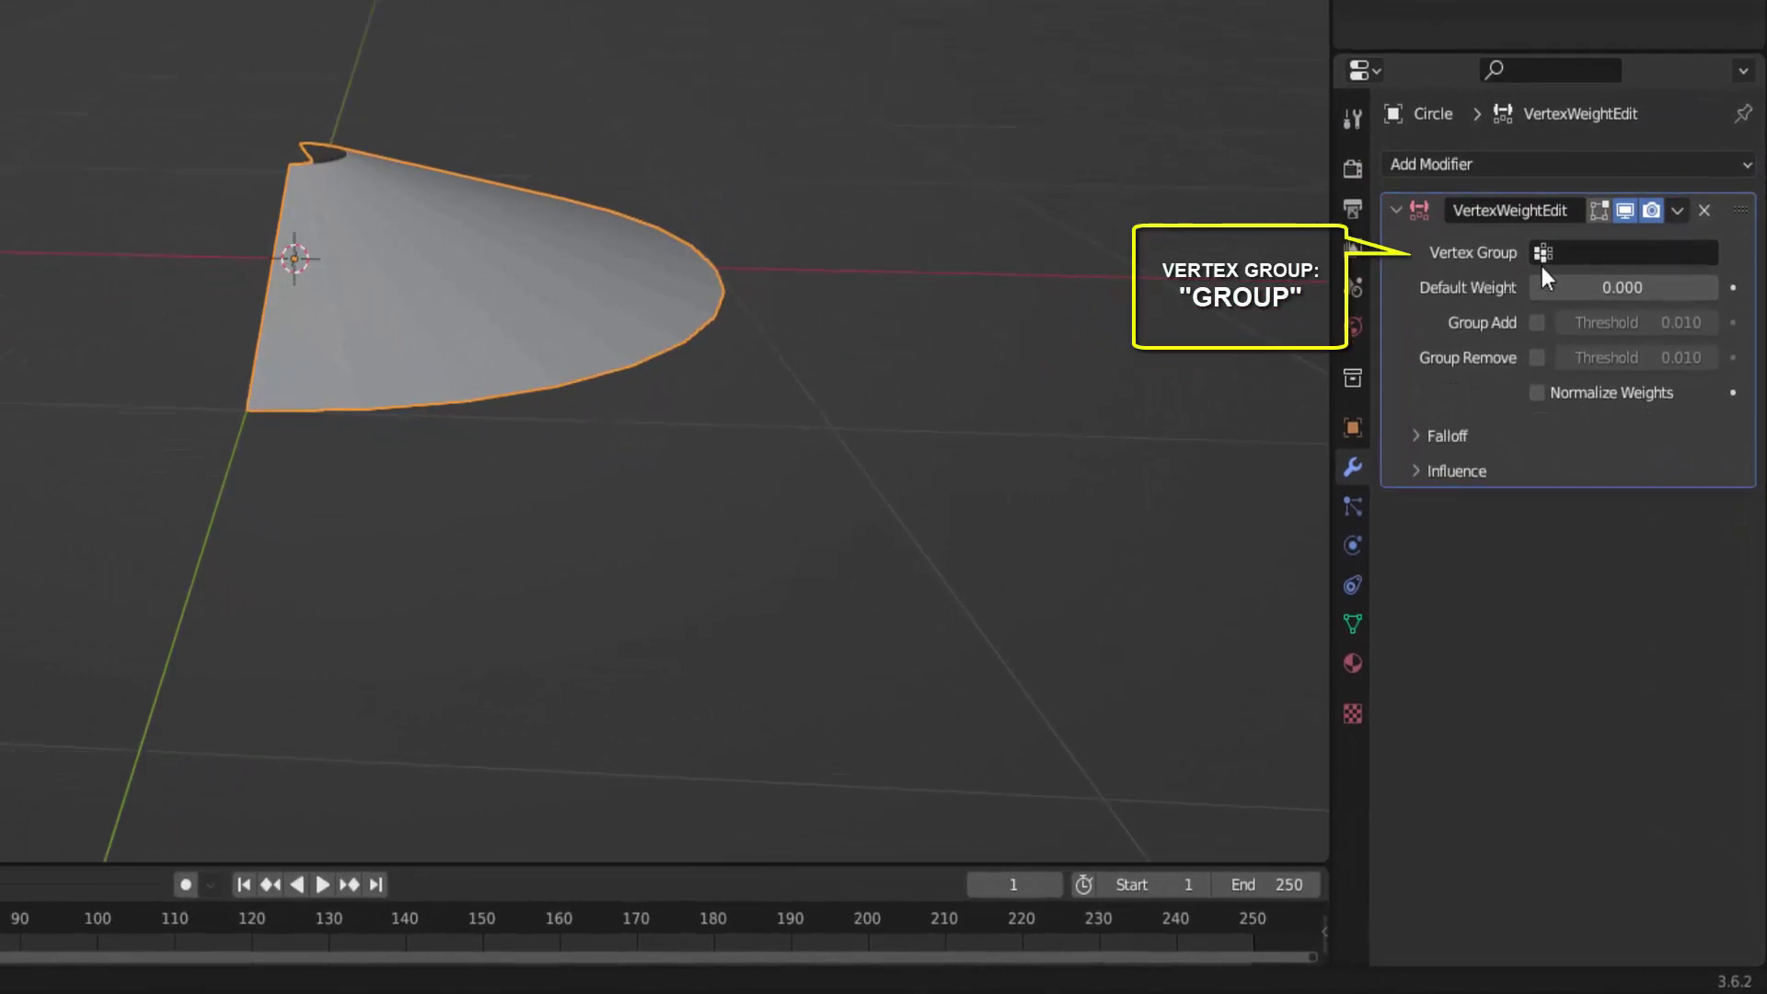
left_click(1565, 253)
left_click(1496, 296)
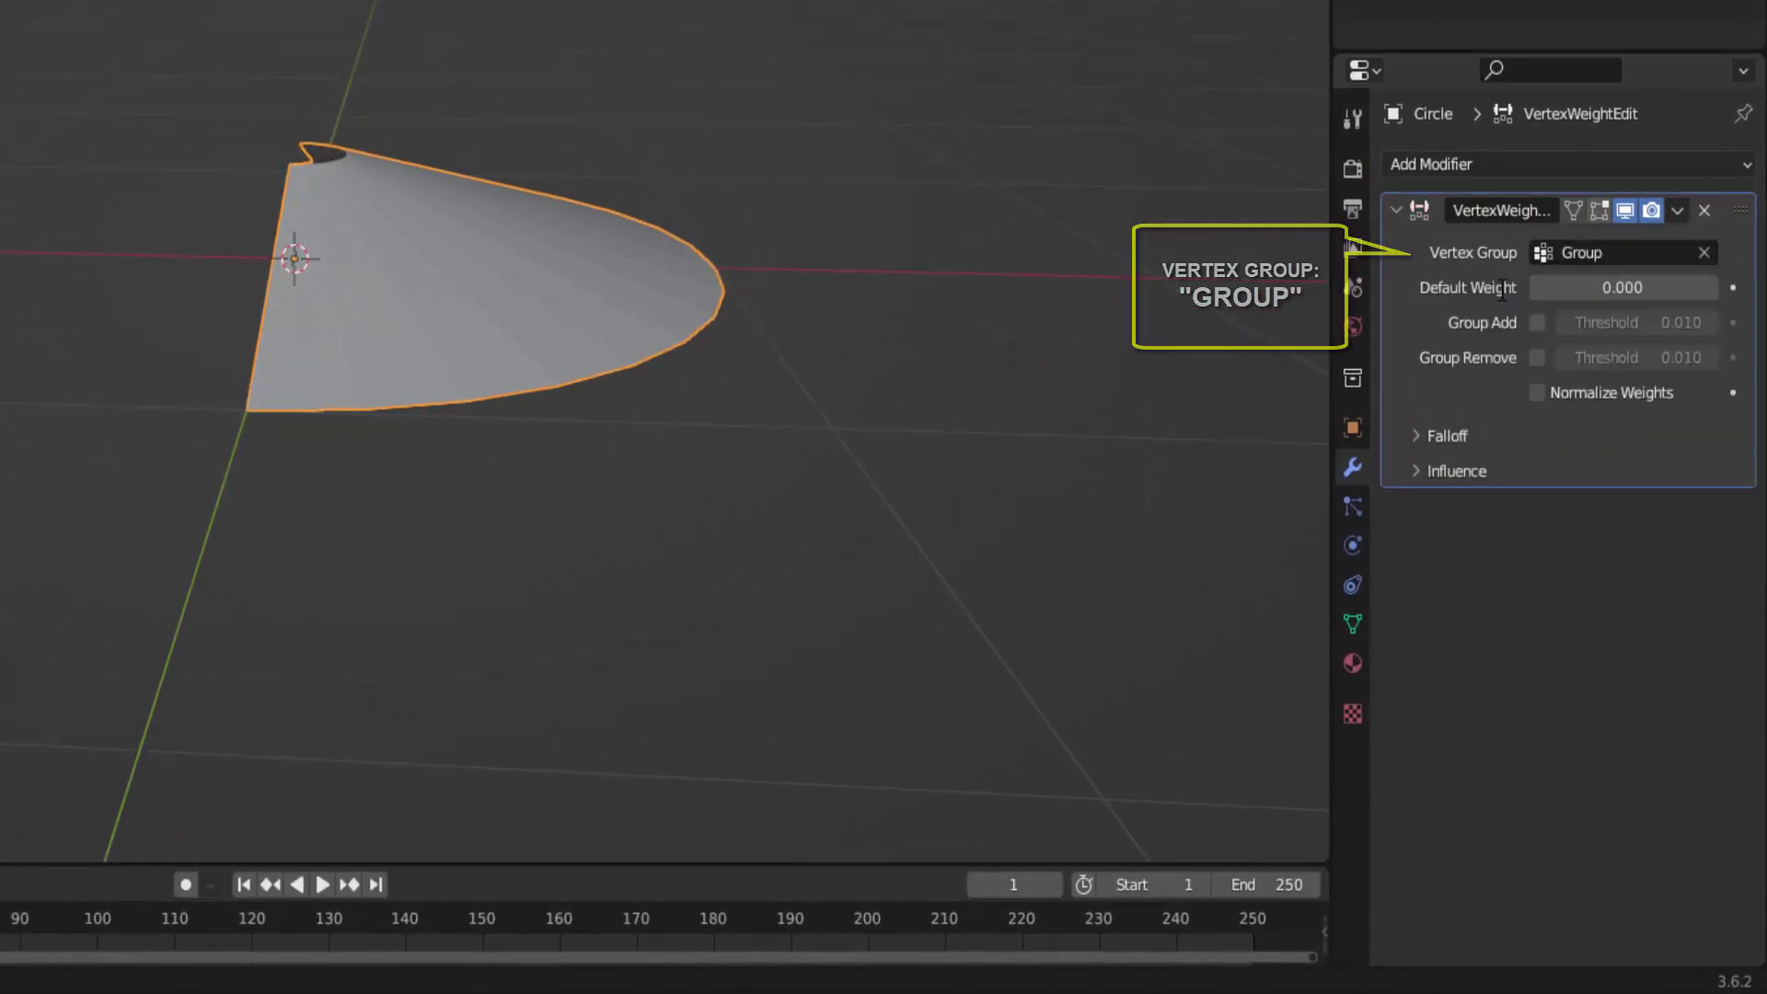
Set the modifier's falloff to Custom Curve with the start point raised to 1.0.
left_click(1421, 442)
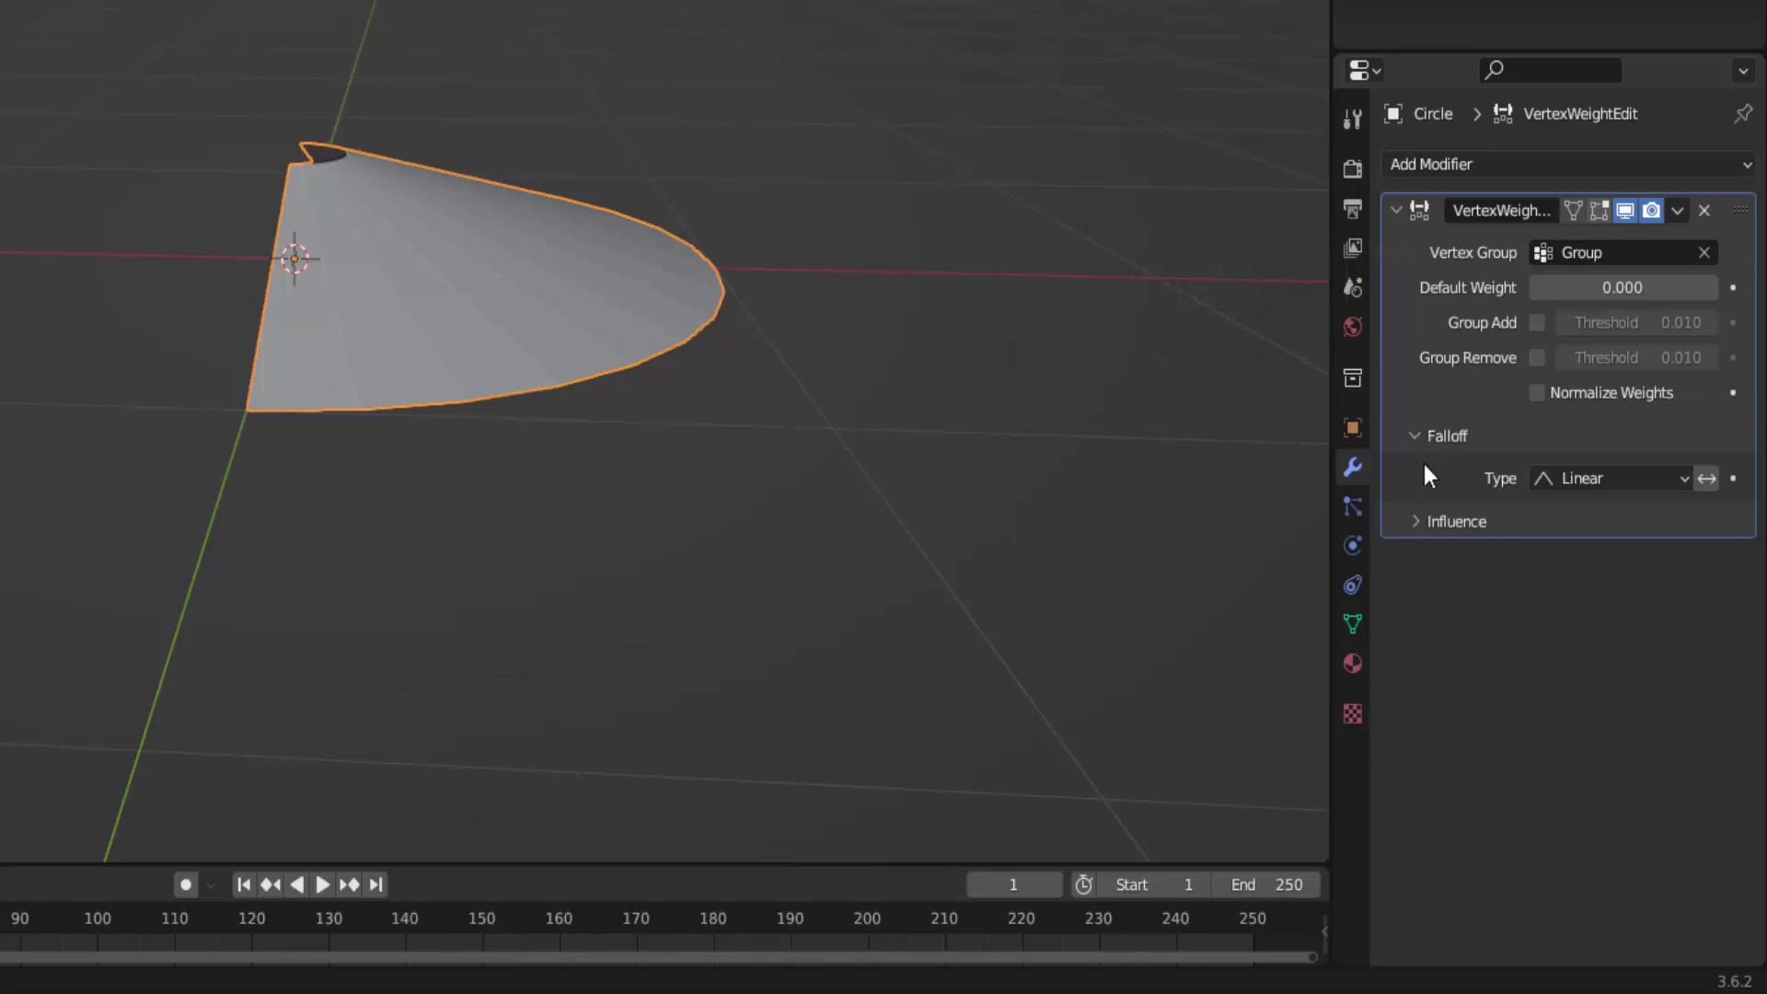
left_click(1609, 483)
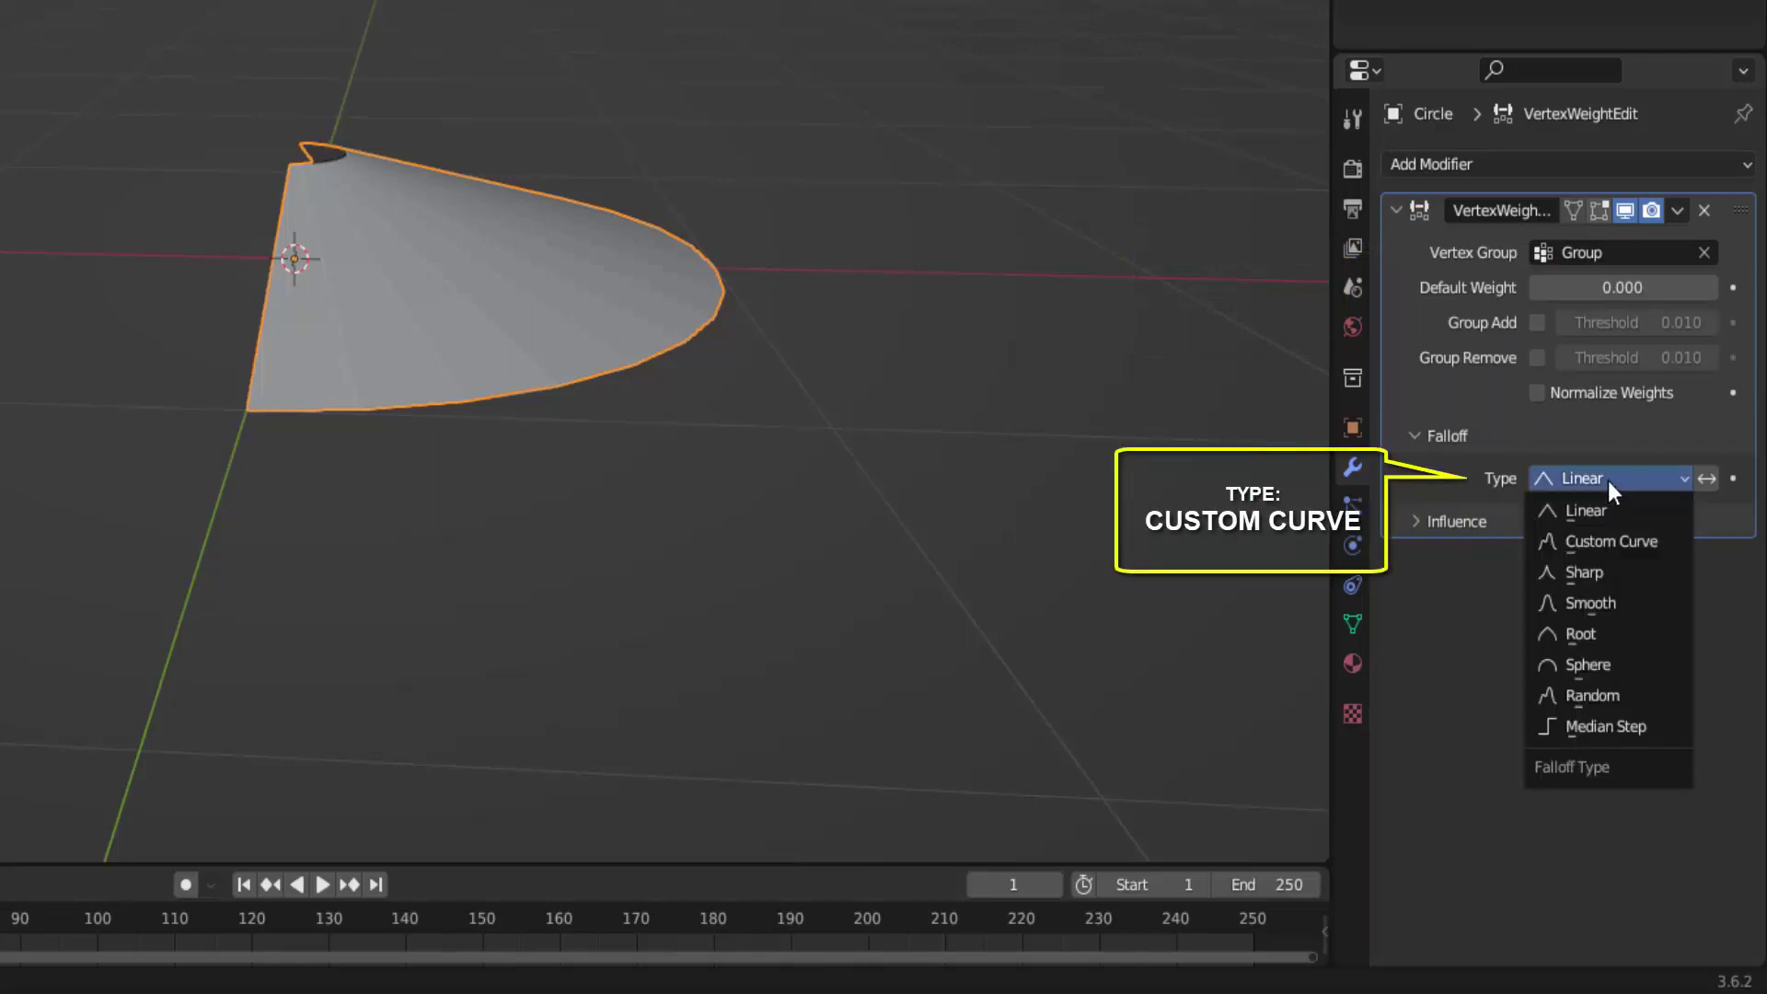
left_click(1605, 530)
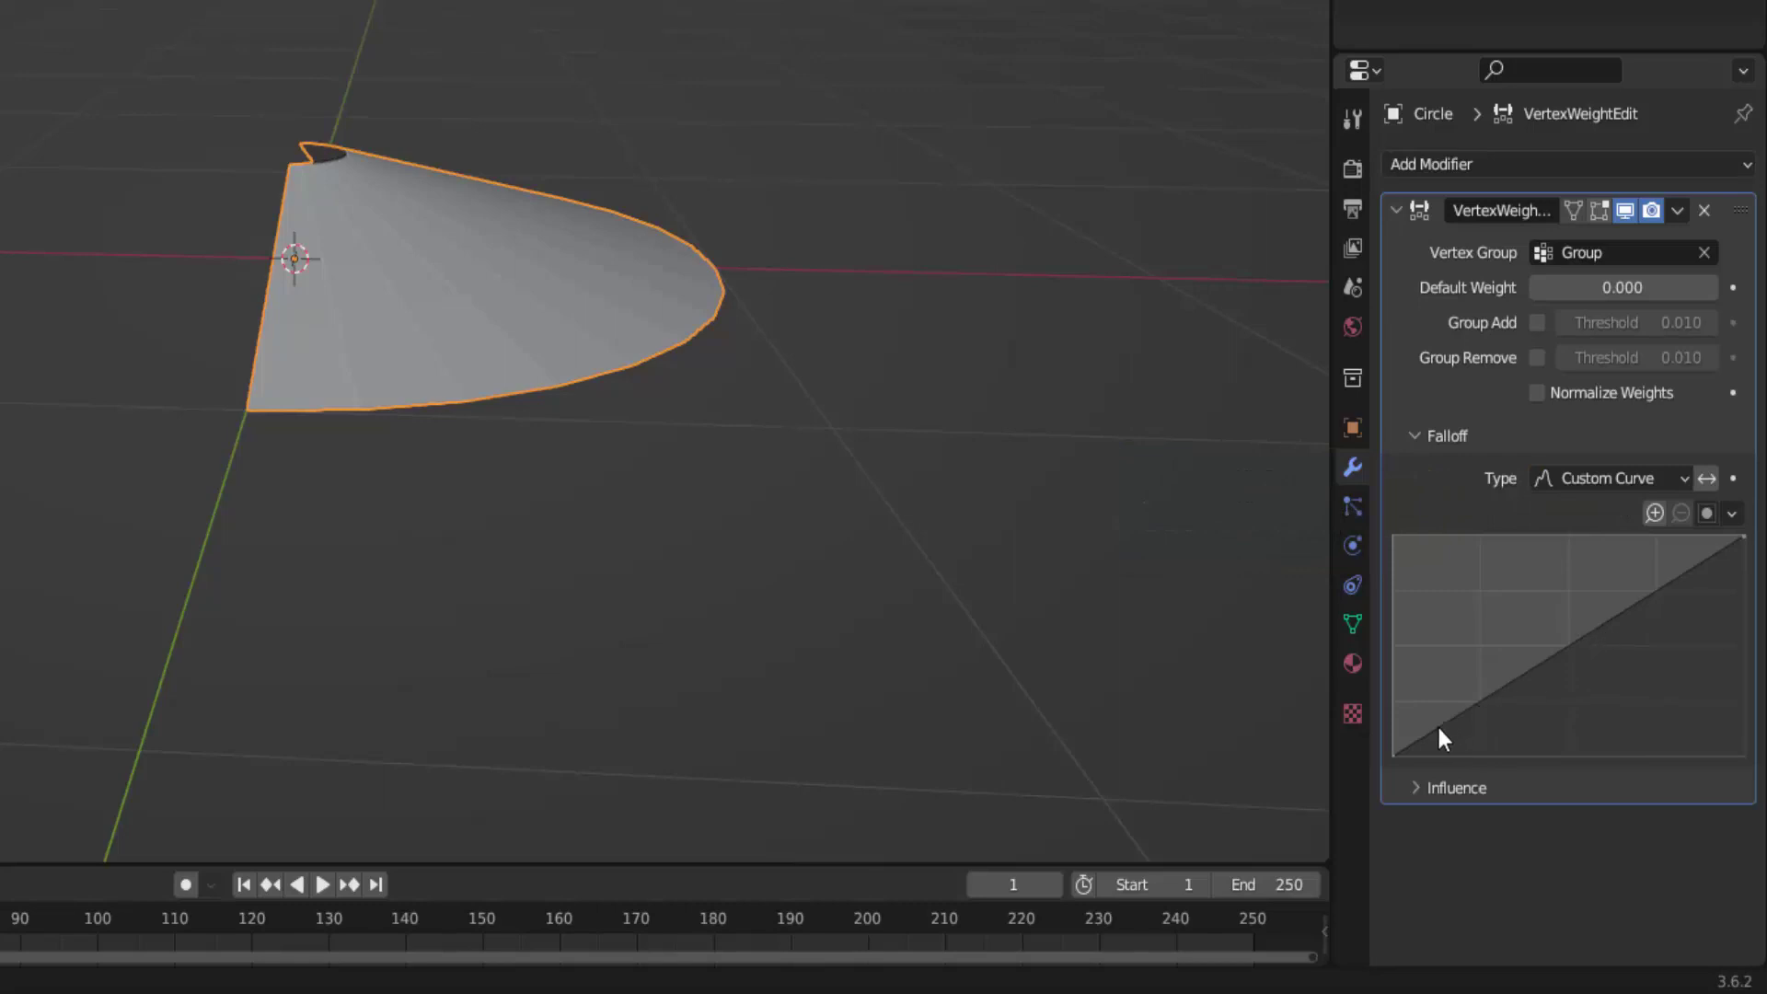
left_click_drag(1395, 754, 1393, 539)
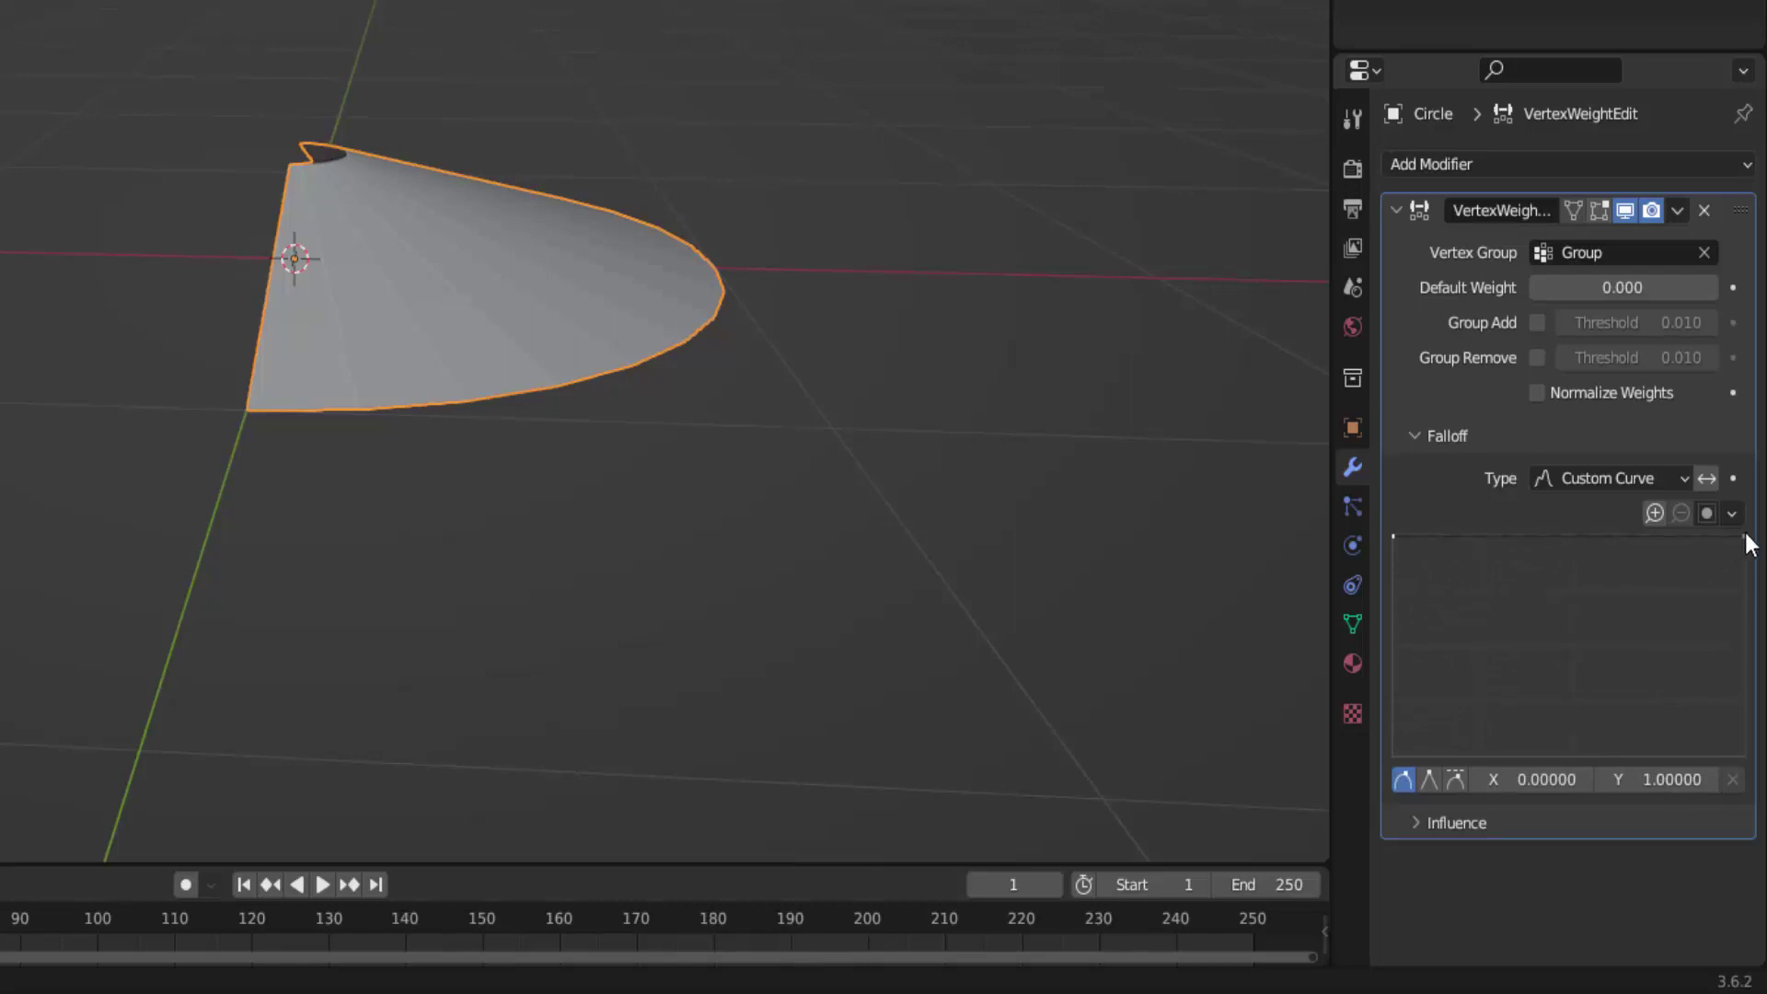
Pull the curve's end point down to 0 and add a new Clouds mask texture.
left_click_drag(1745, 536, 1737, 760)
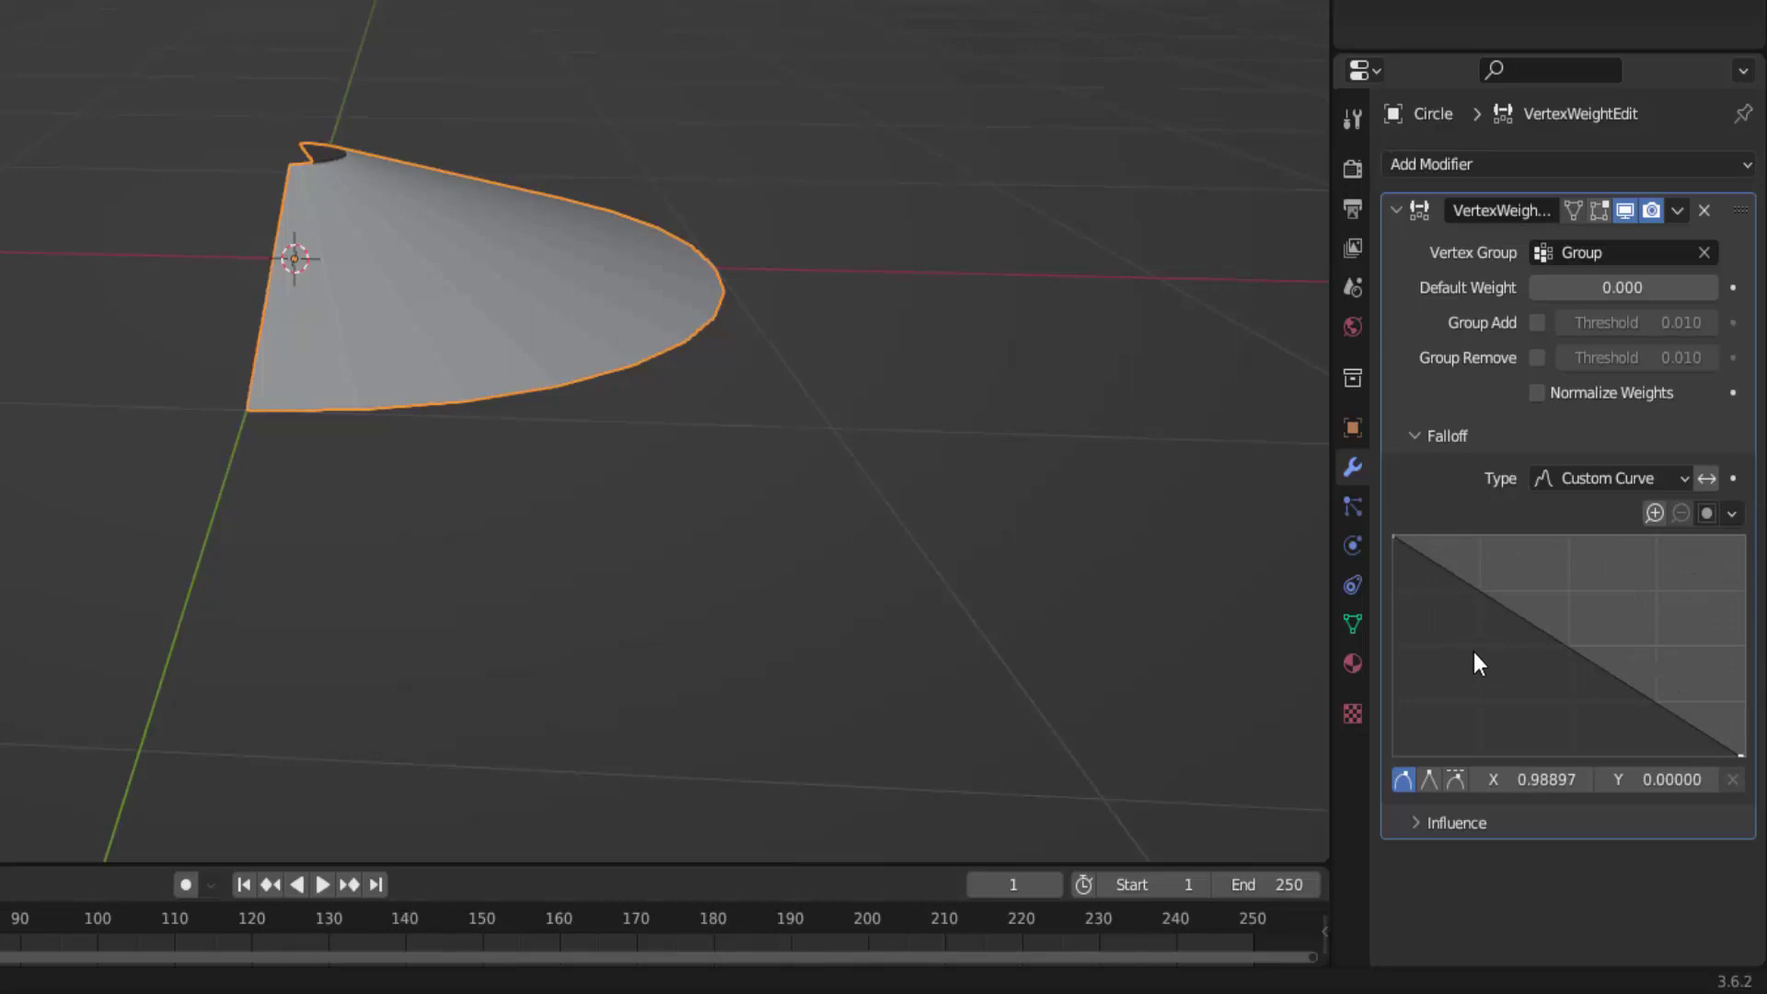
left_click(1415, 821)
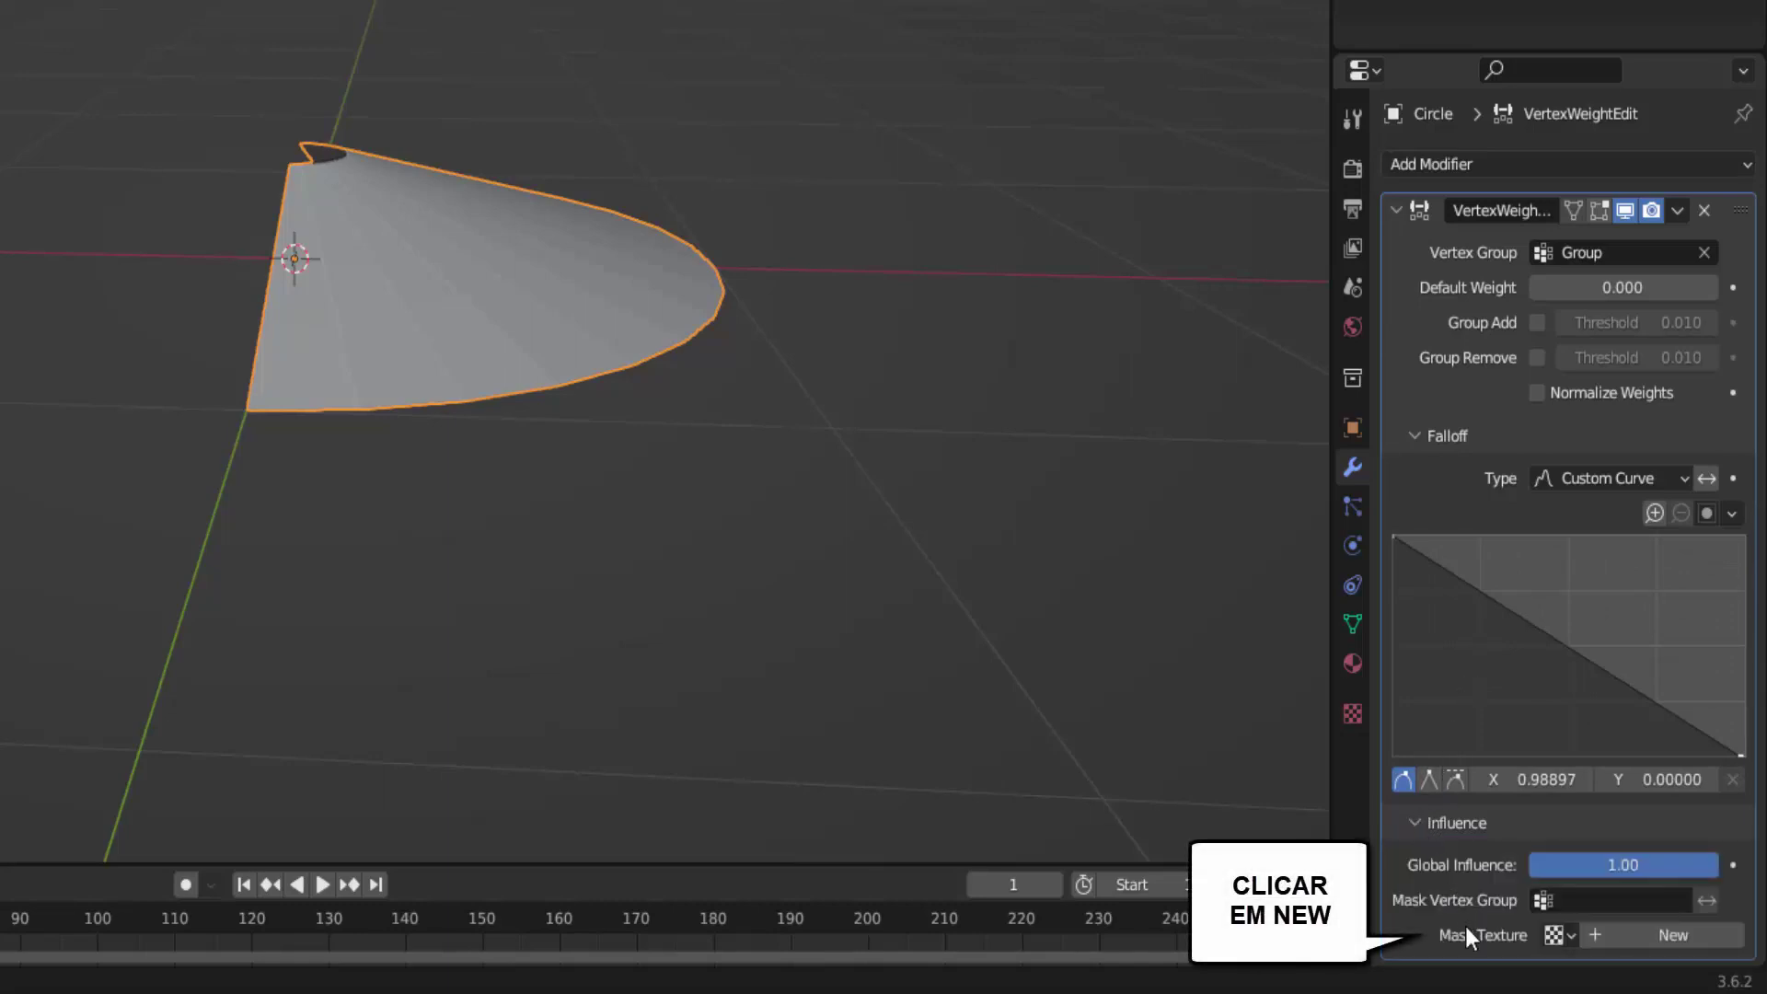
left_click(1676, 927)
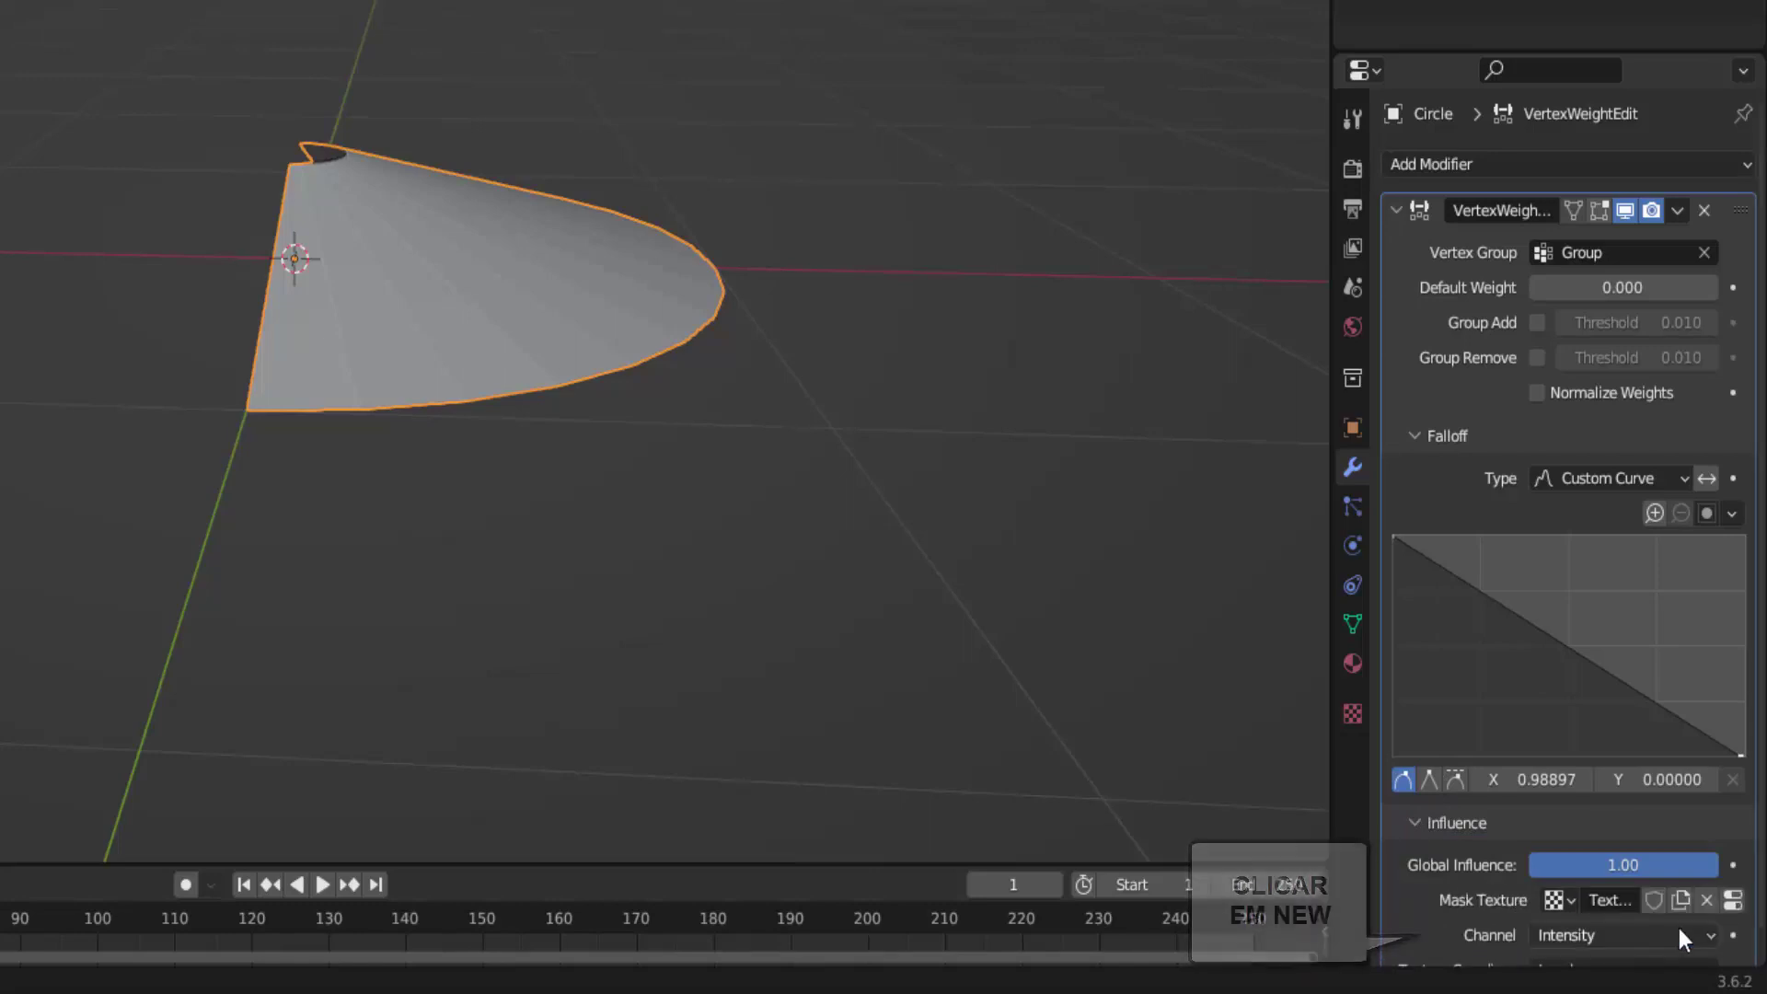
left_click(1734, 899)
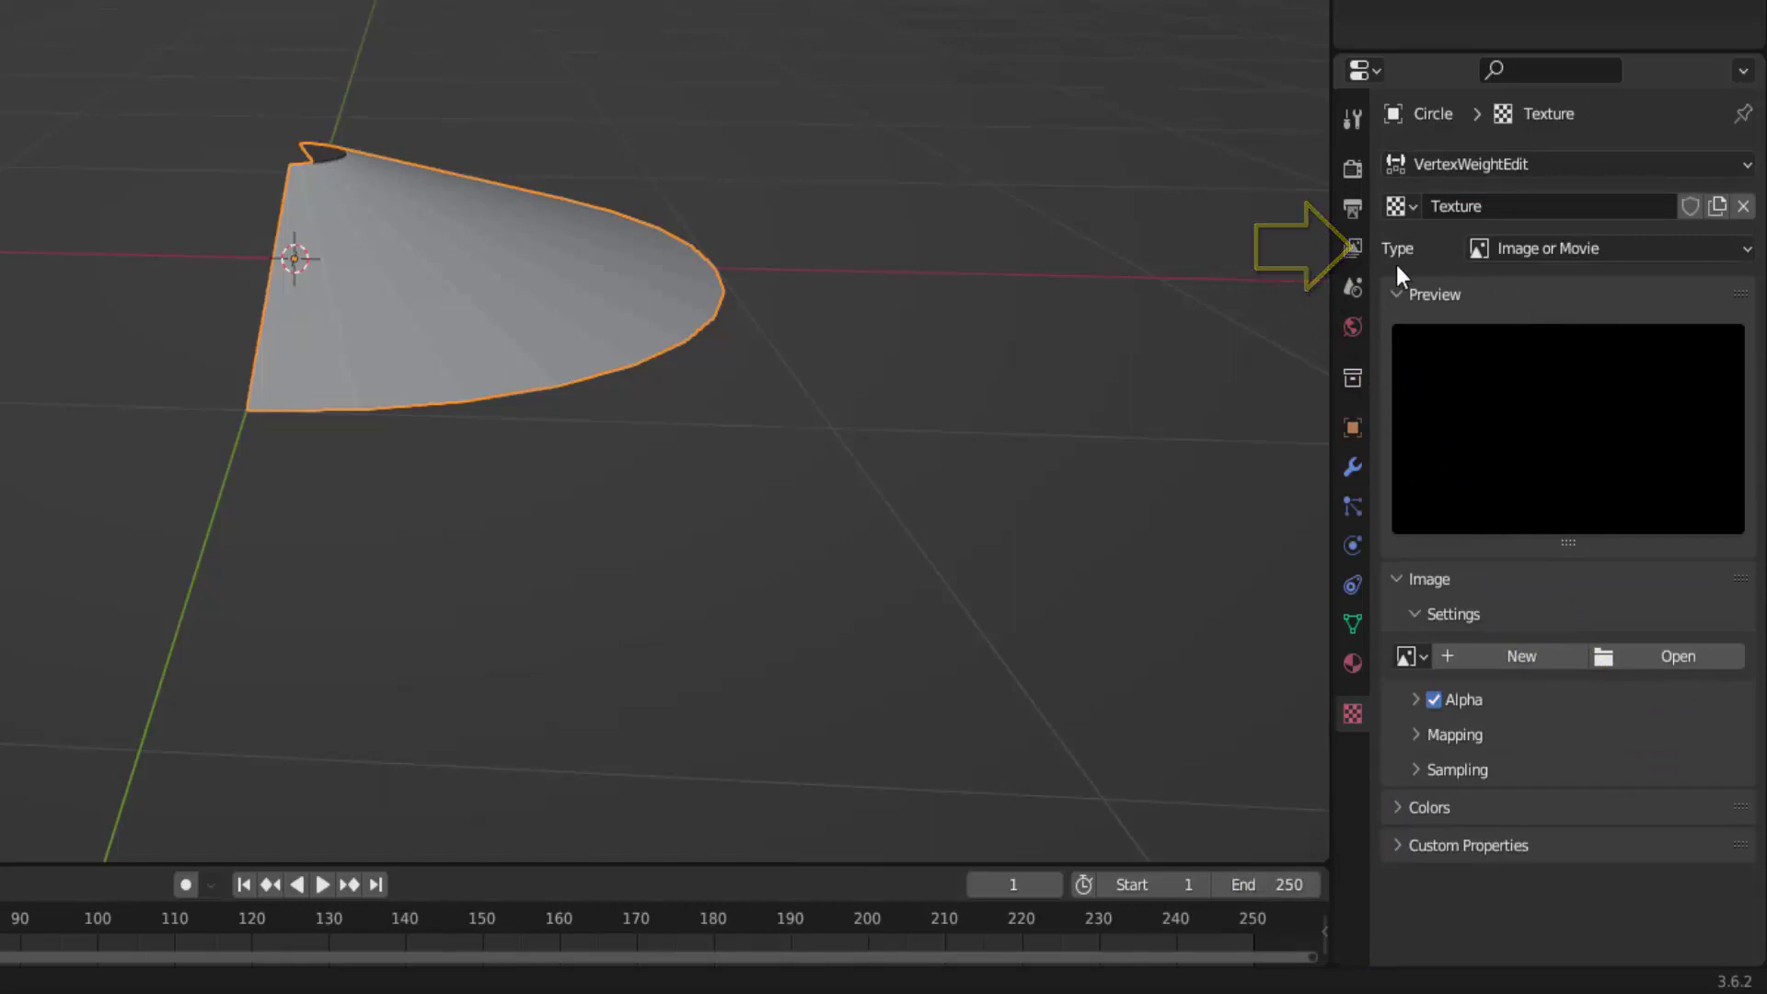
left_click(1566, 247)
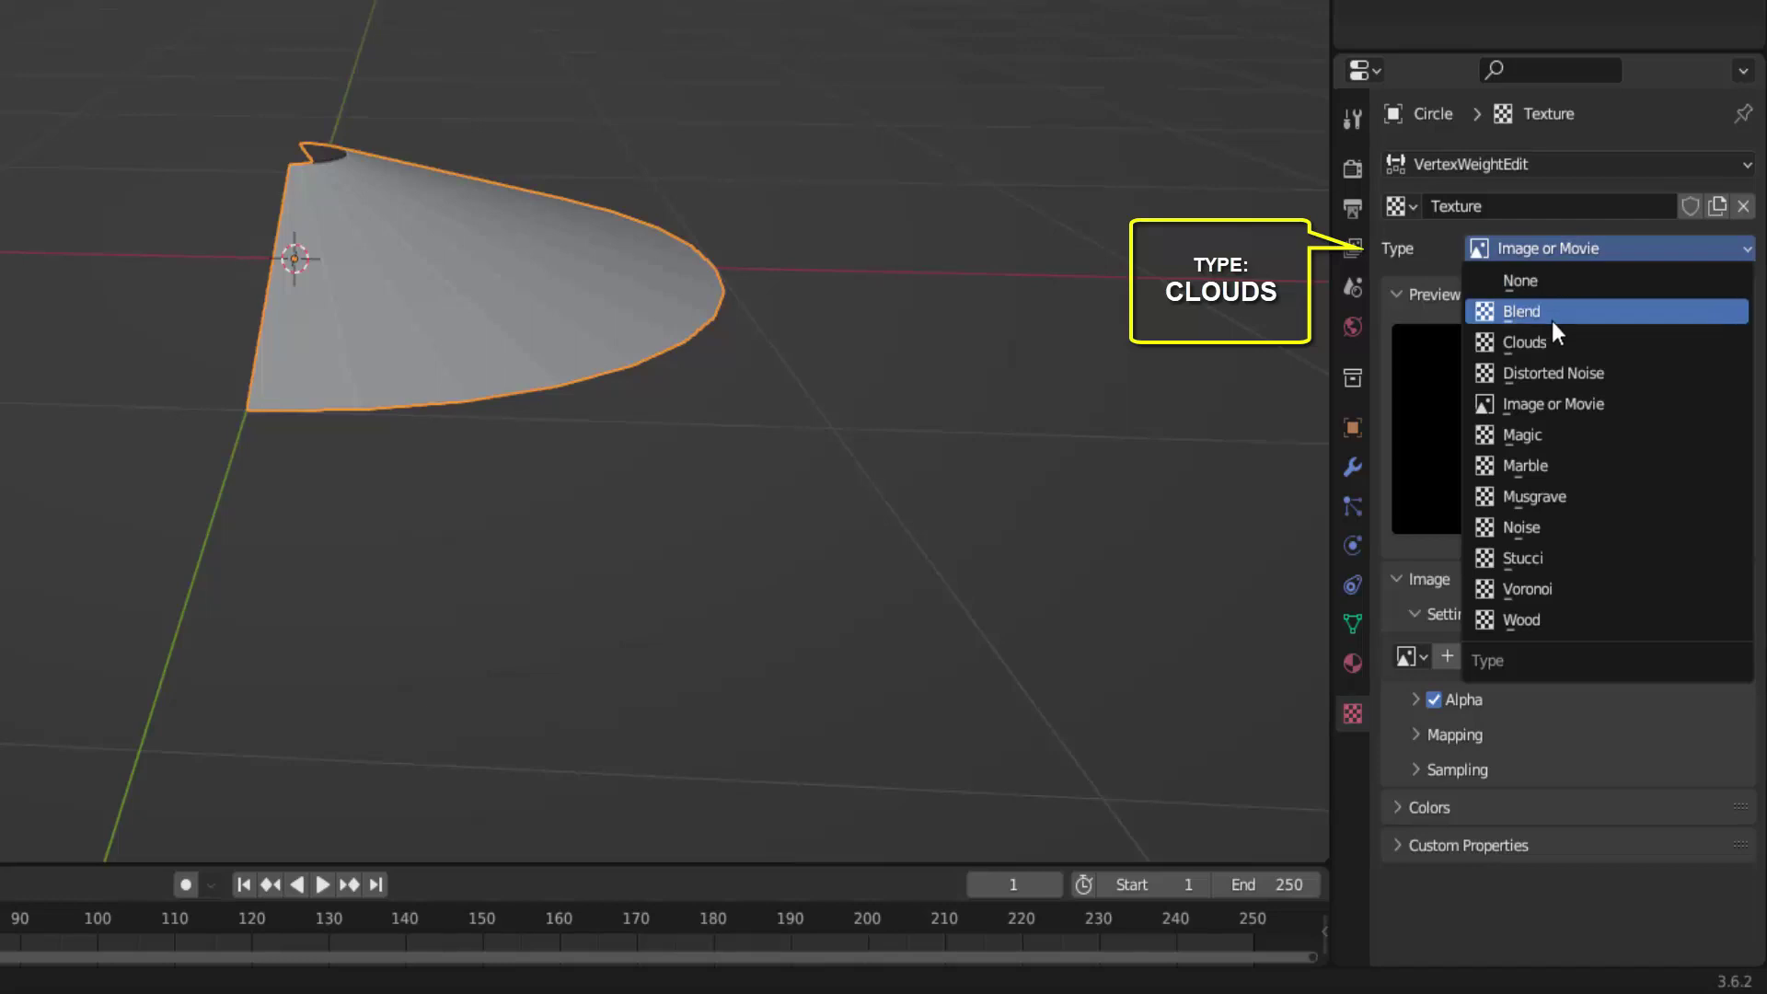
left_click(1534, 343)
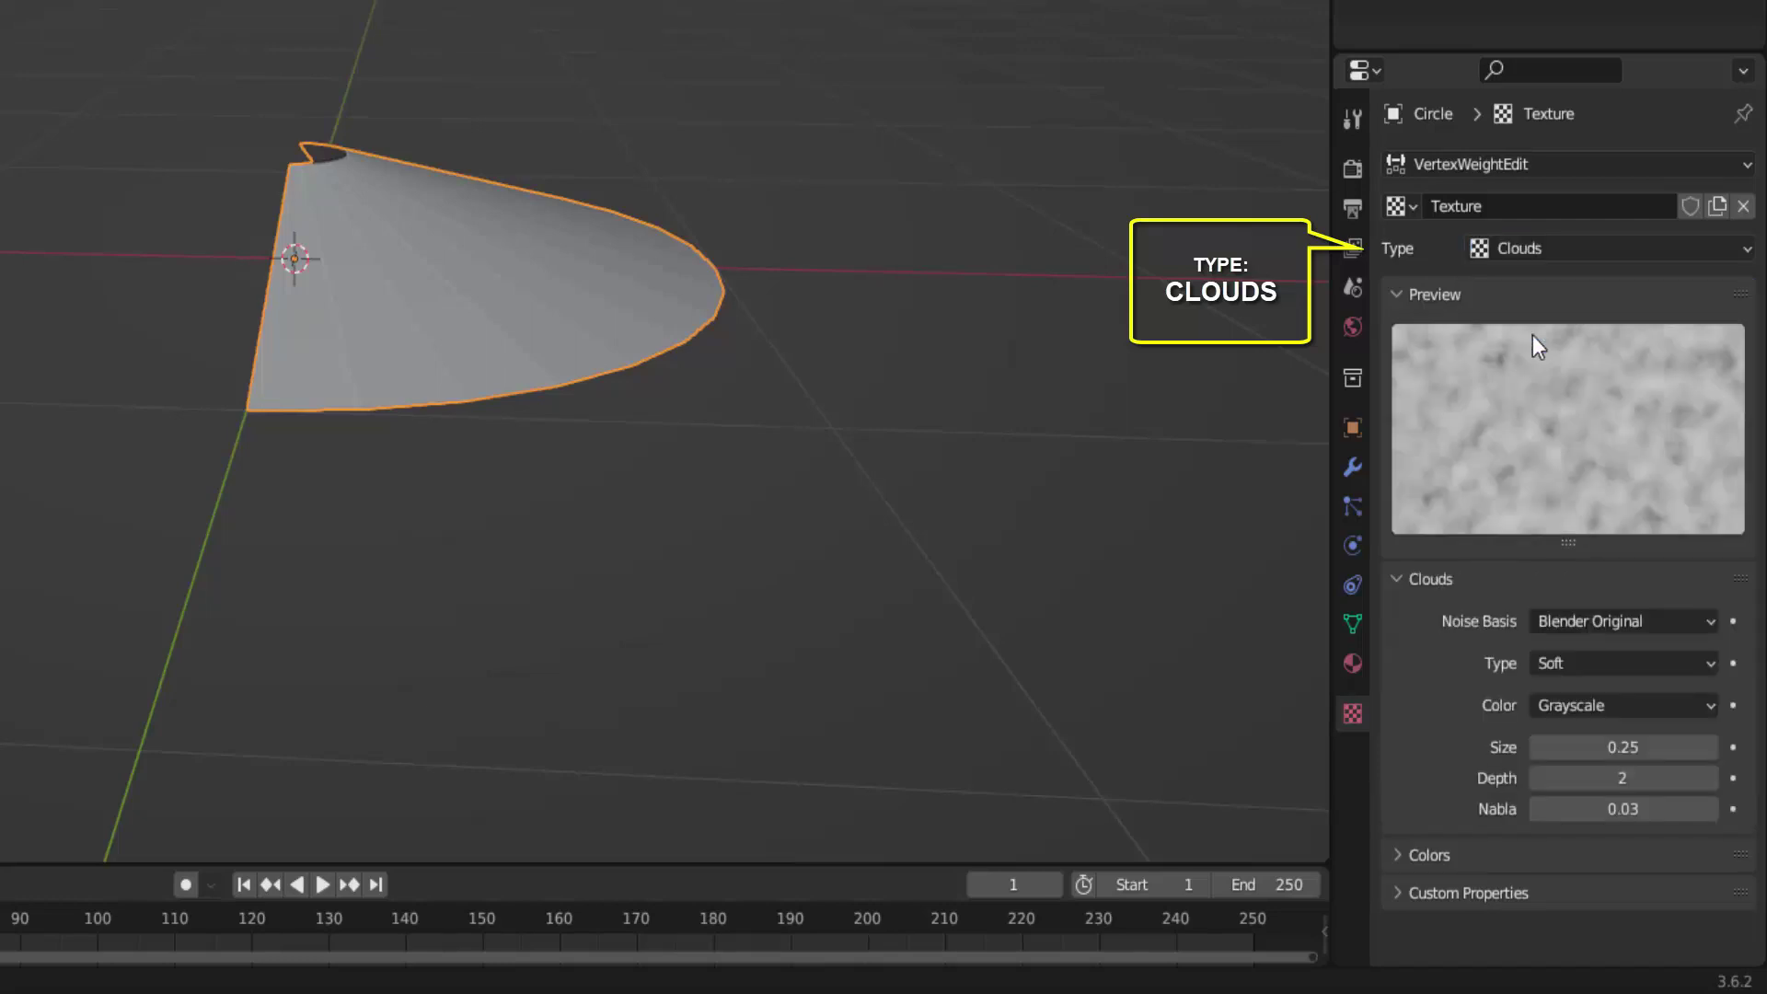
left_click(1355, 469)
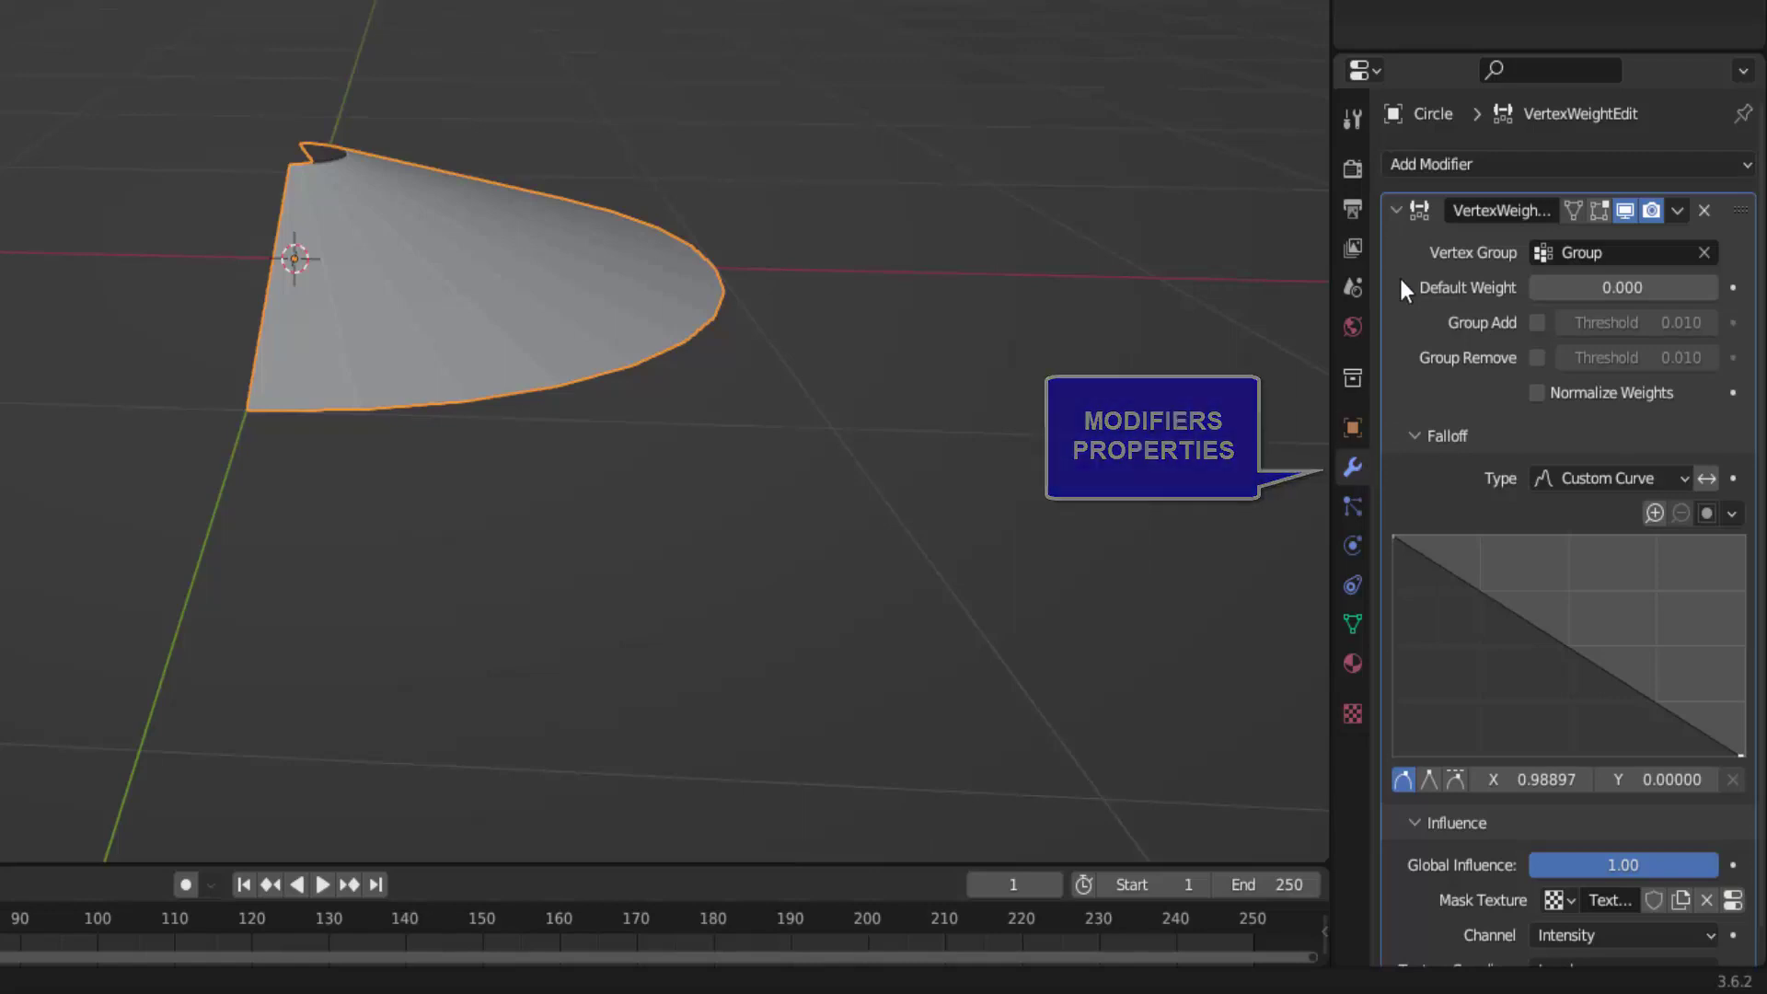
Add a Mask modifier using Group, with Smooth enabled and Threshold 0.456.
left_click(1395, 211)
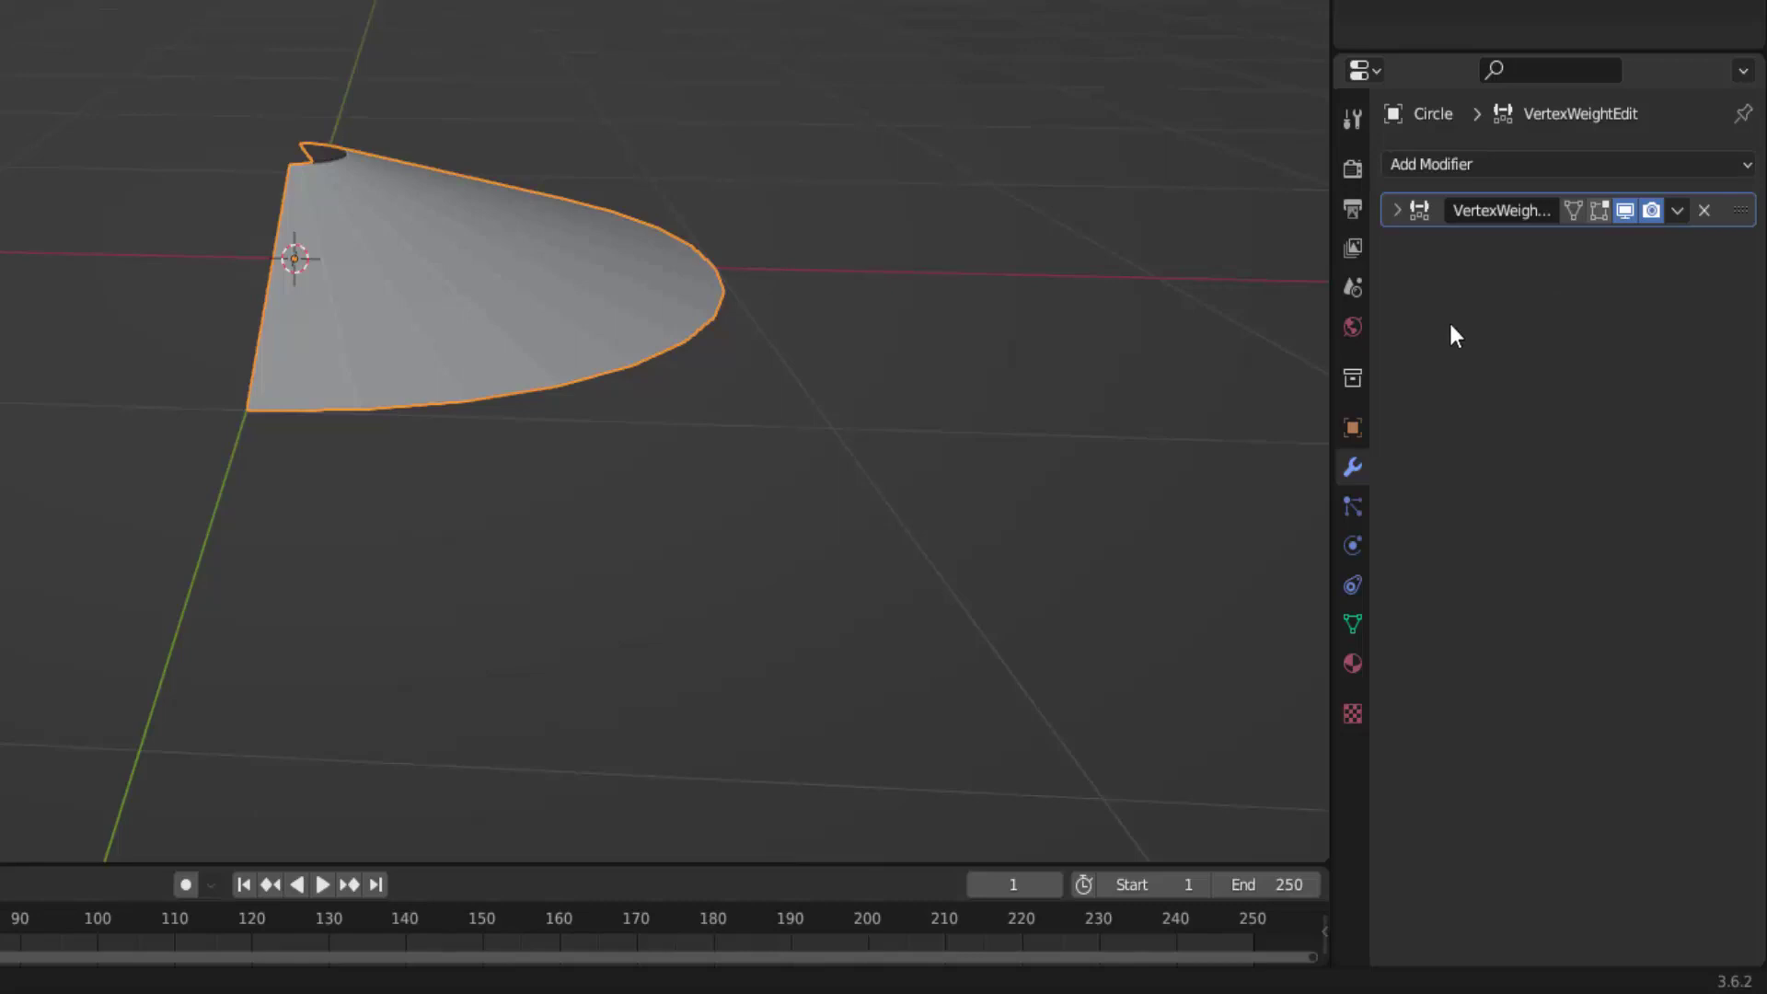
left_click(1538, 165)
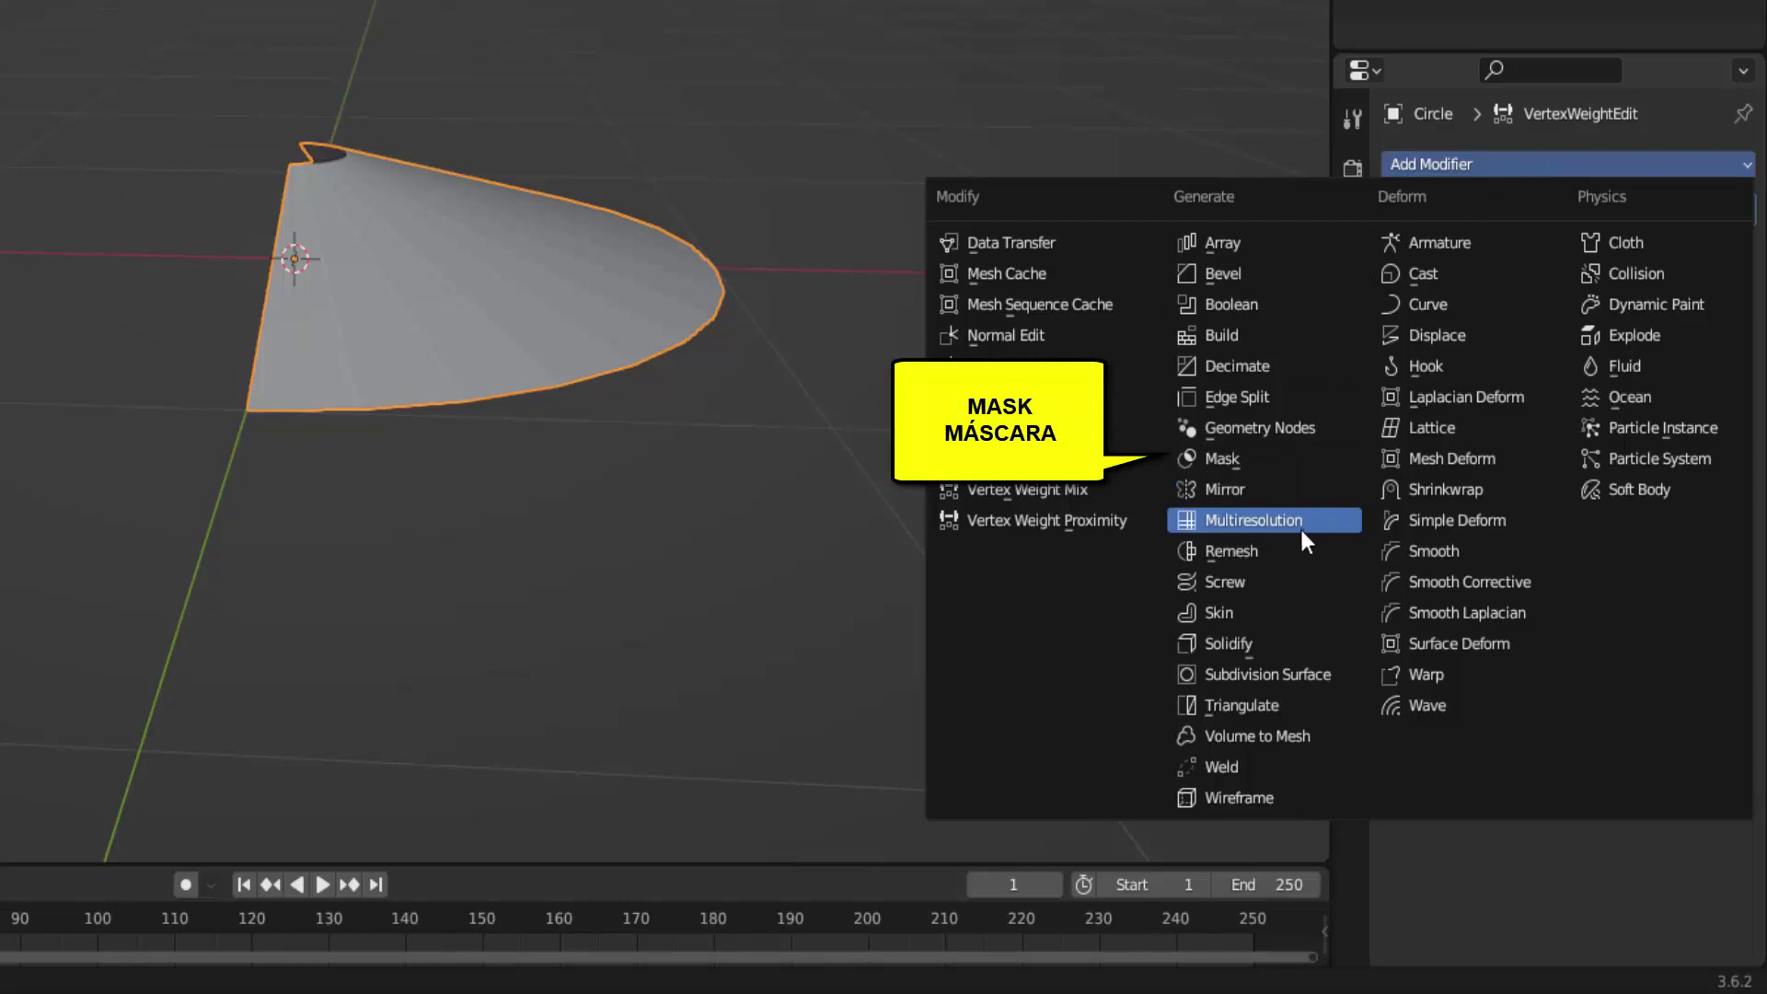
left_click(1234, 455)
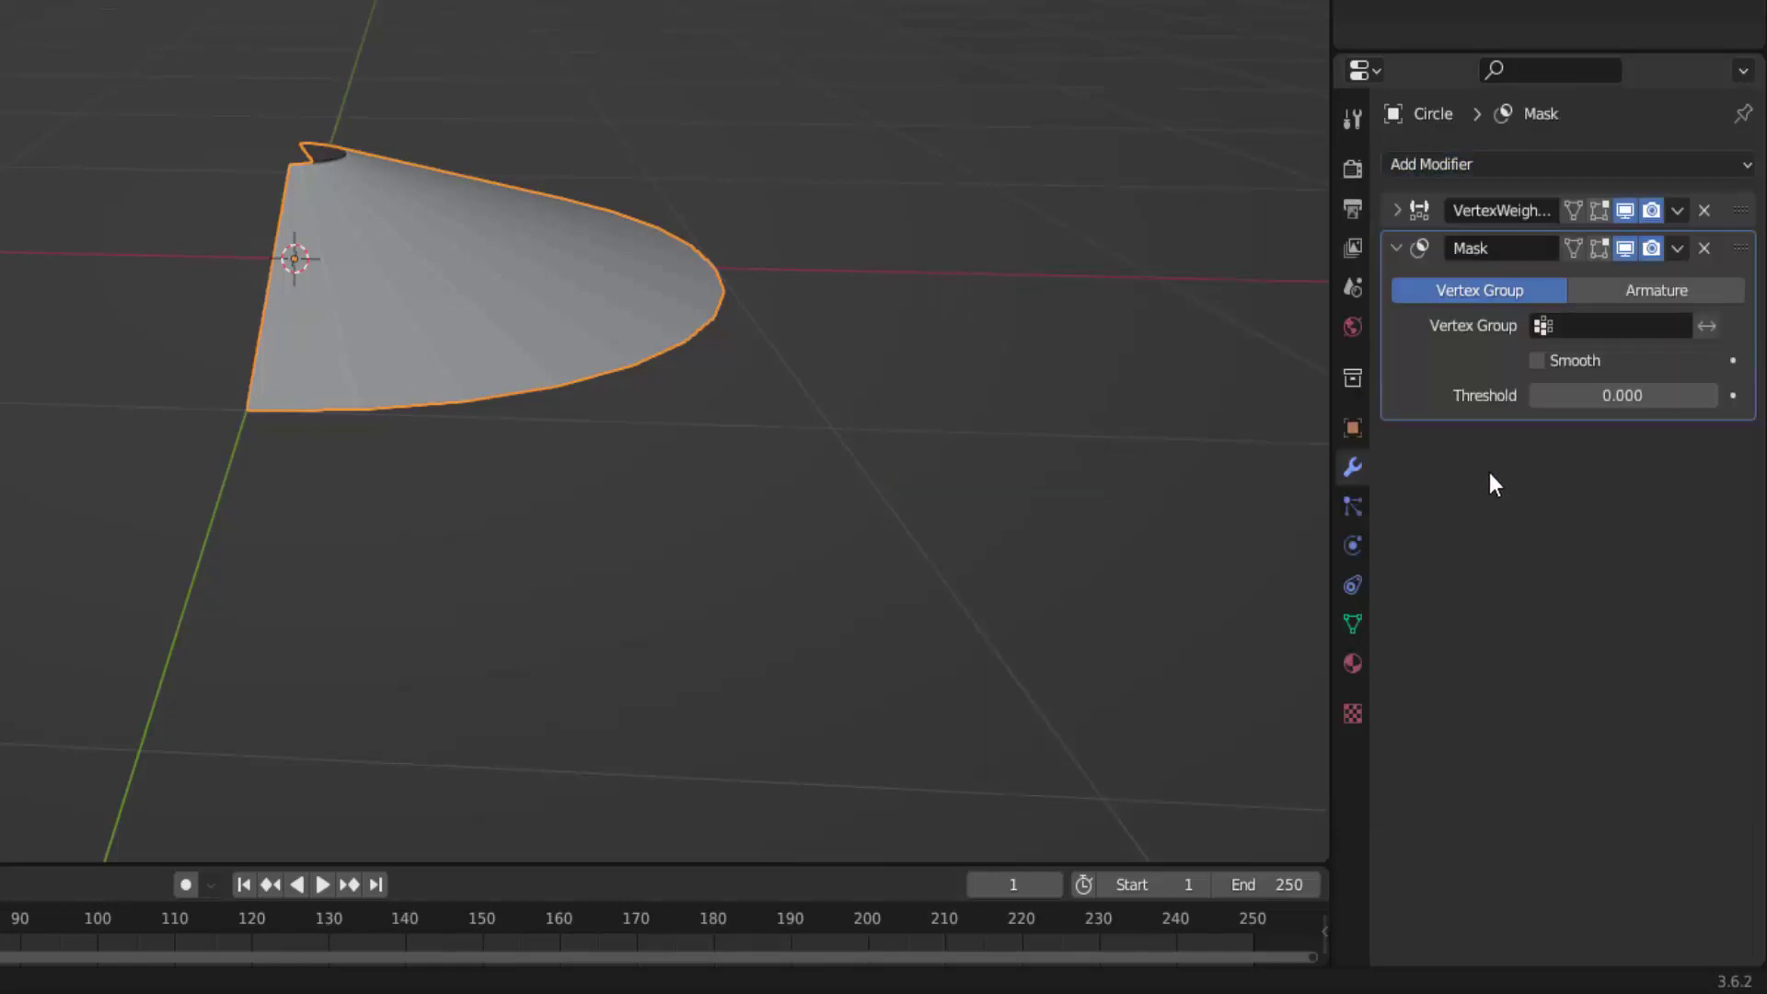
left_click(1585, 328)
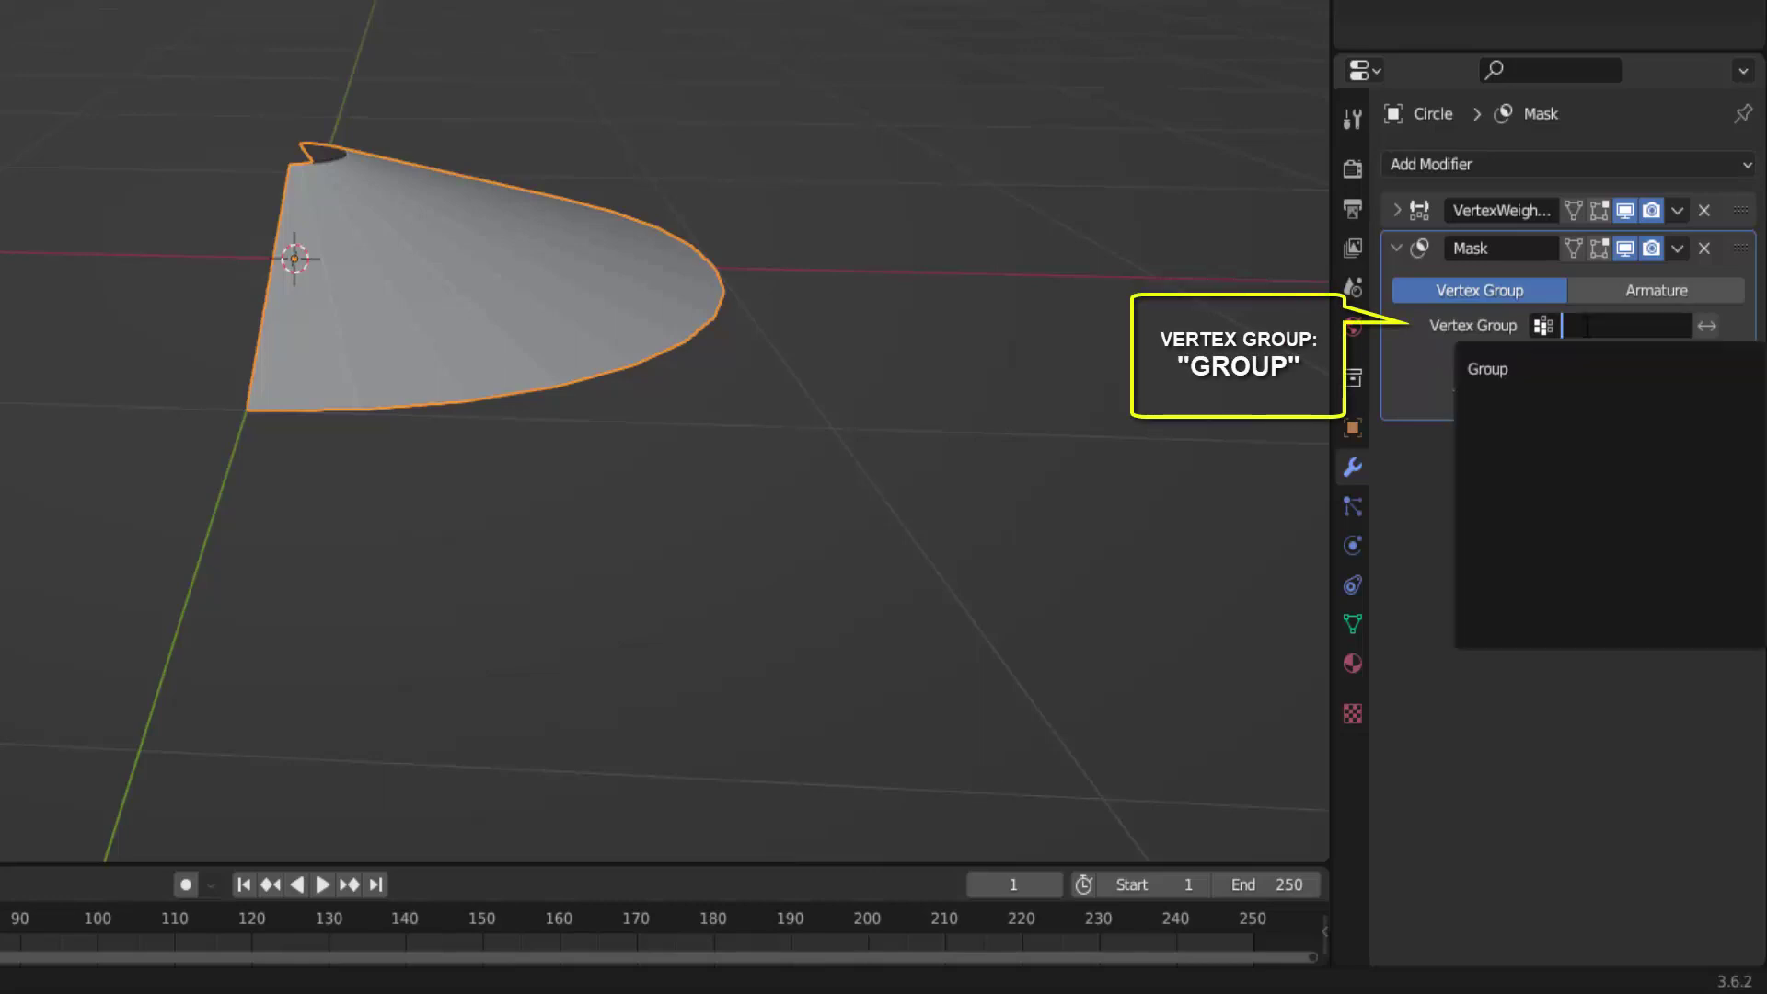
left_click(1509, 369)
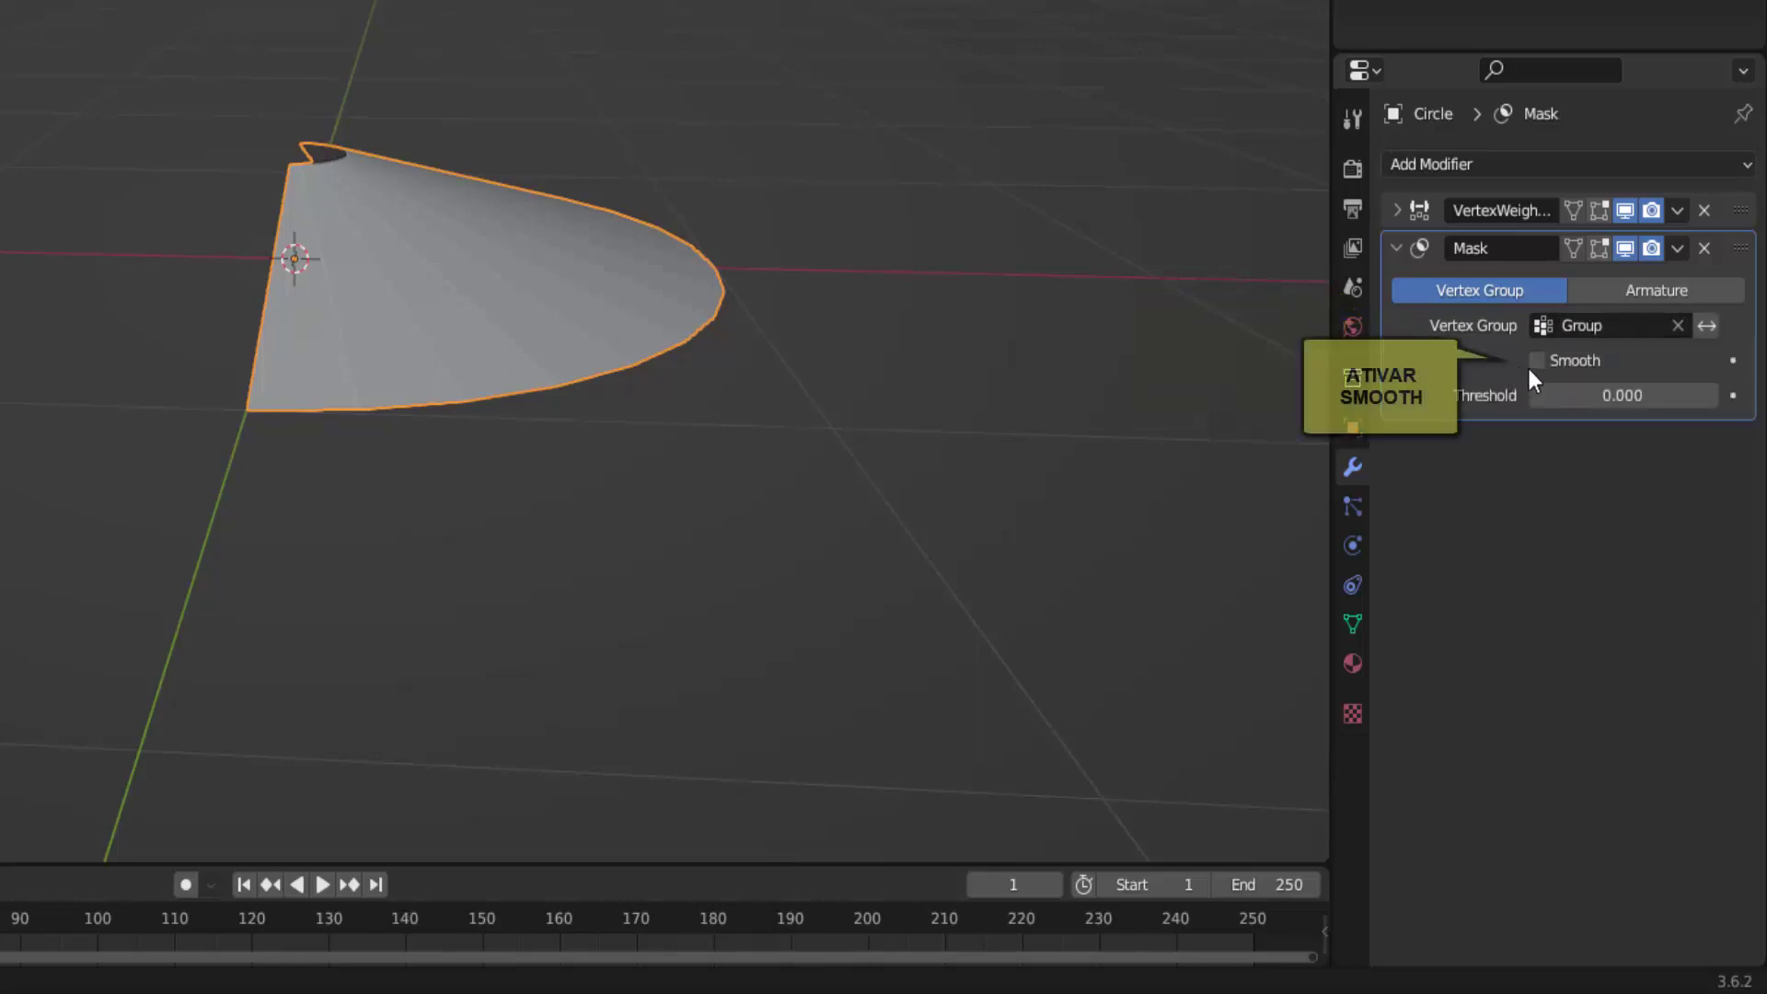
left_click(1537, 364)
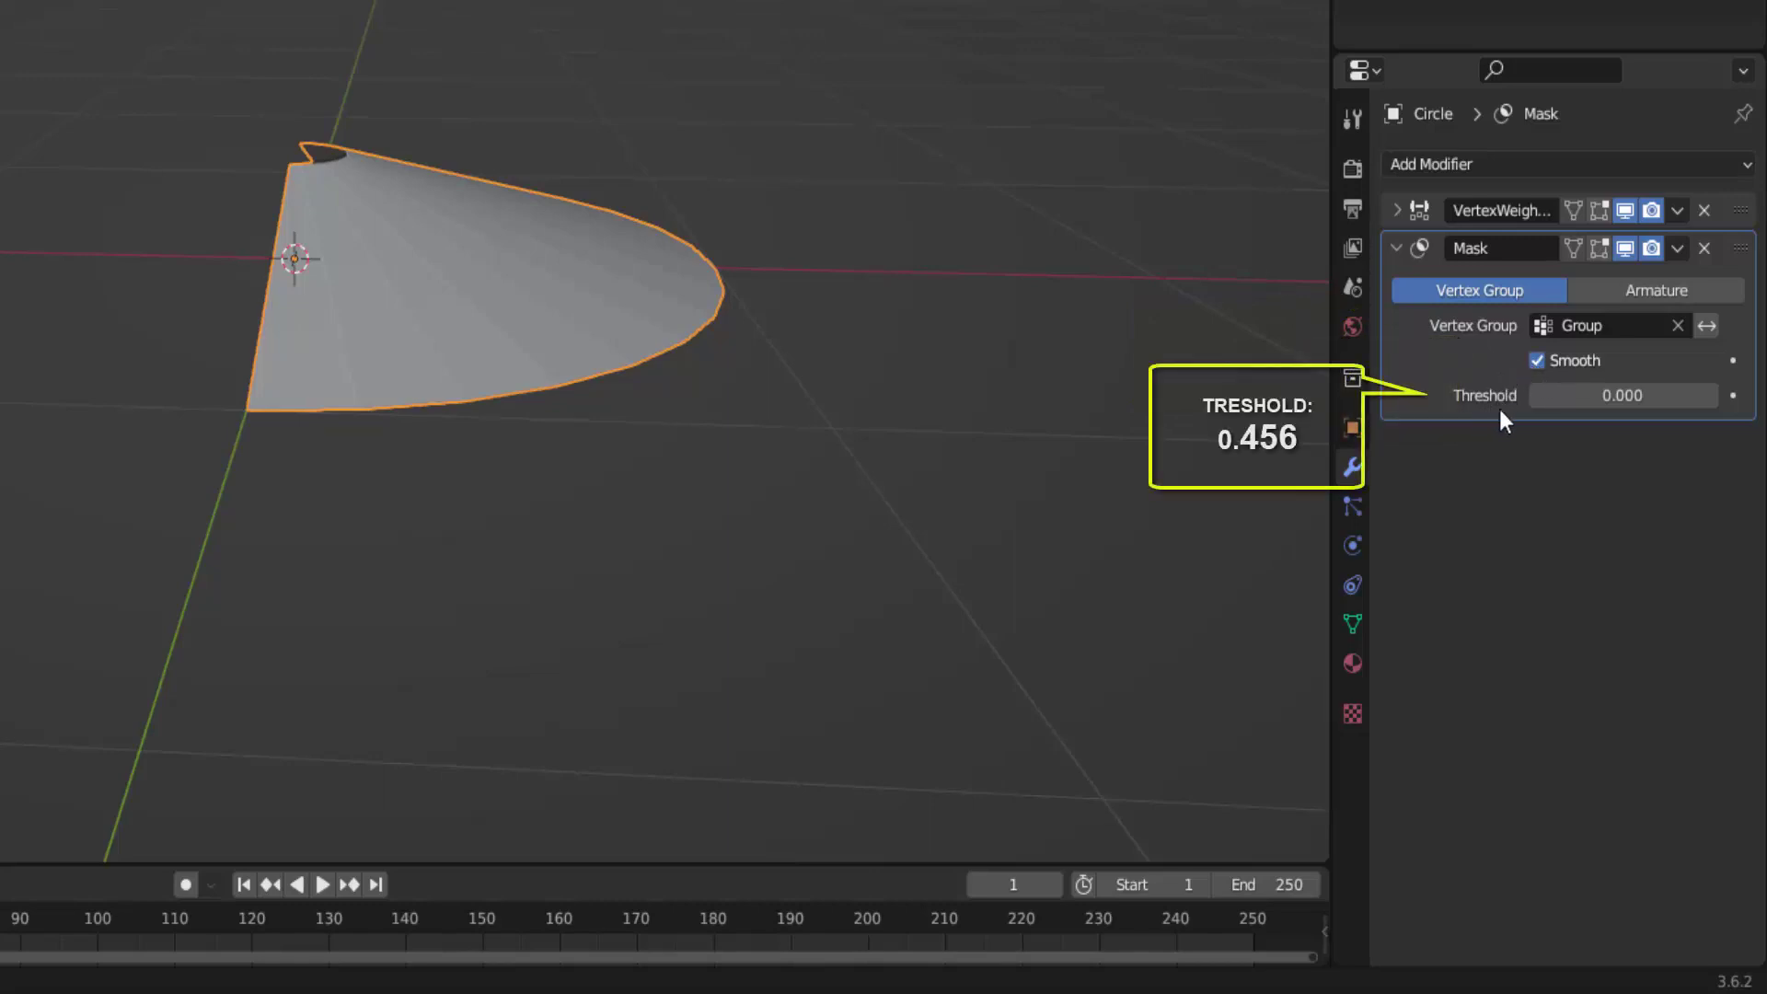
left_click_drag(1571, 402, 1666, 396)
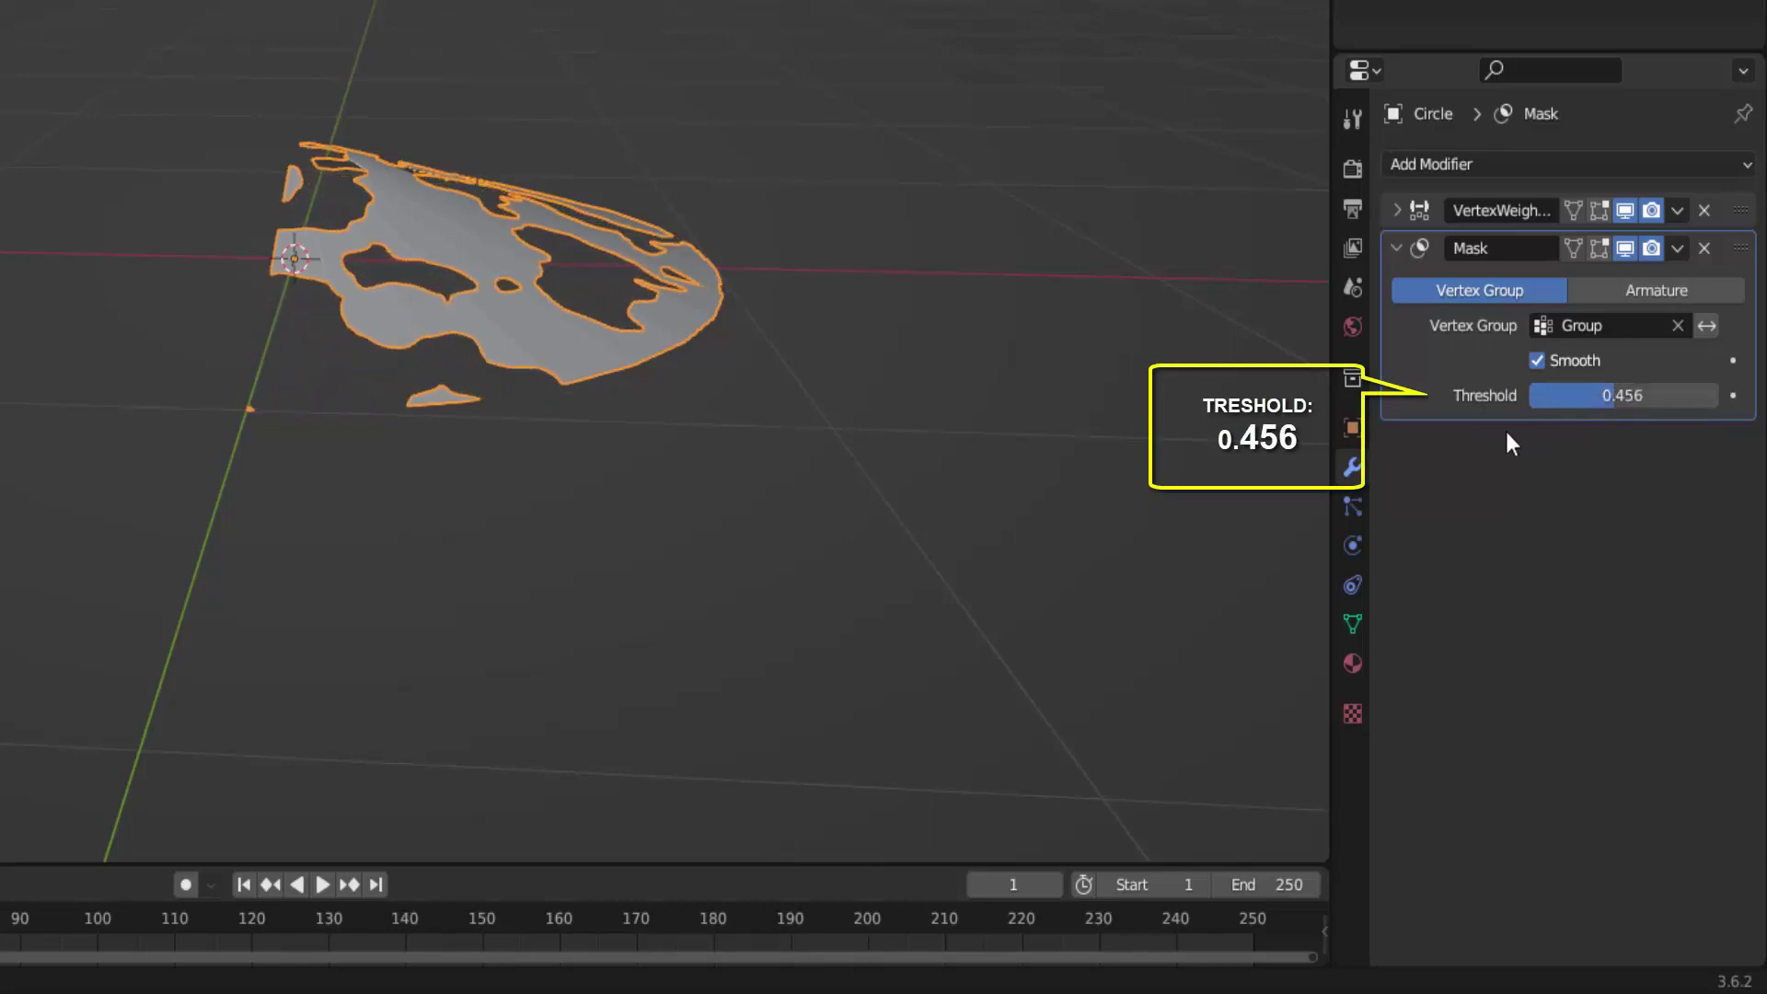
Add a Simple Deform Twist modifier around the Z axis with a 360° angle.
left_click(1534, 164)
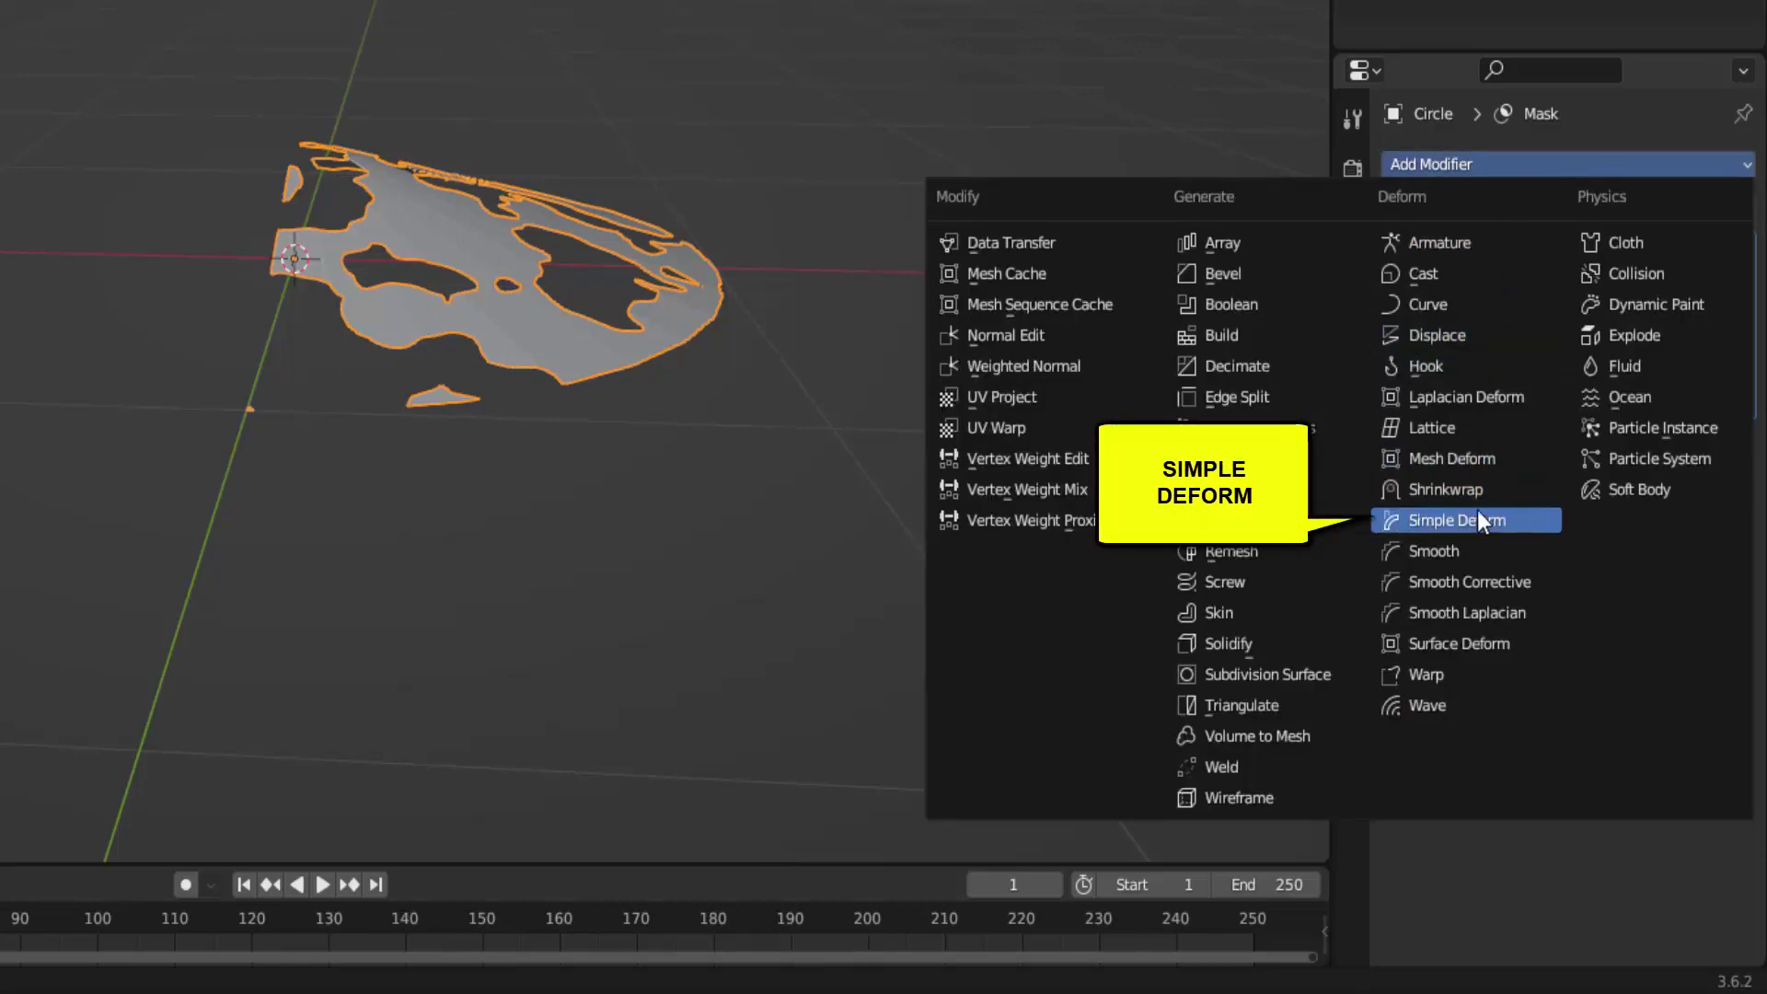
left_click(1477, 514)
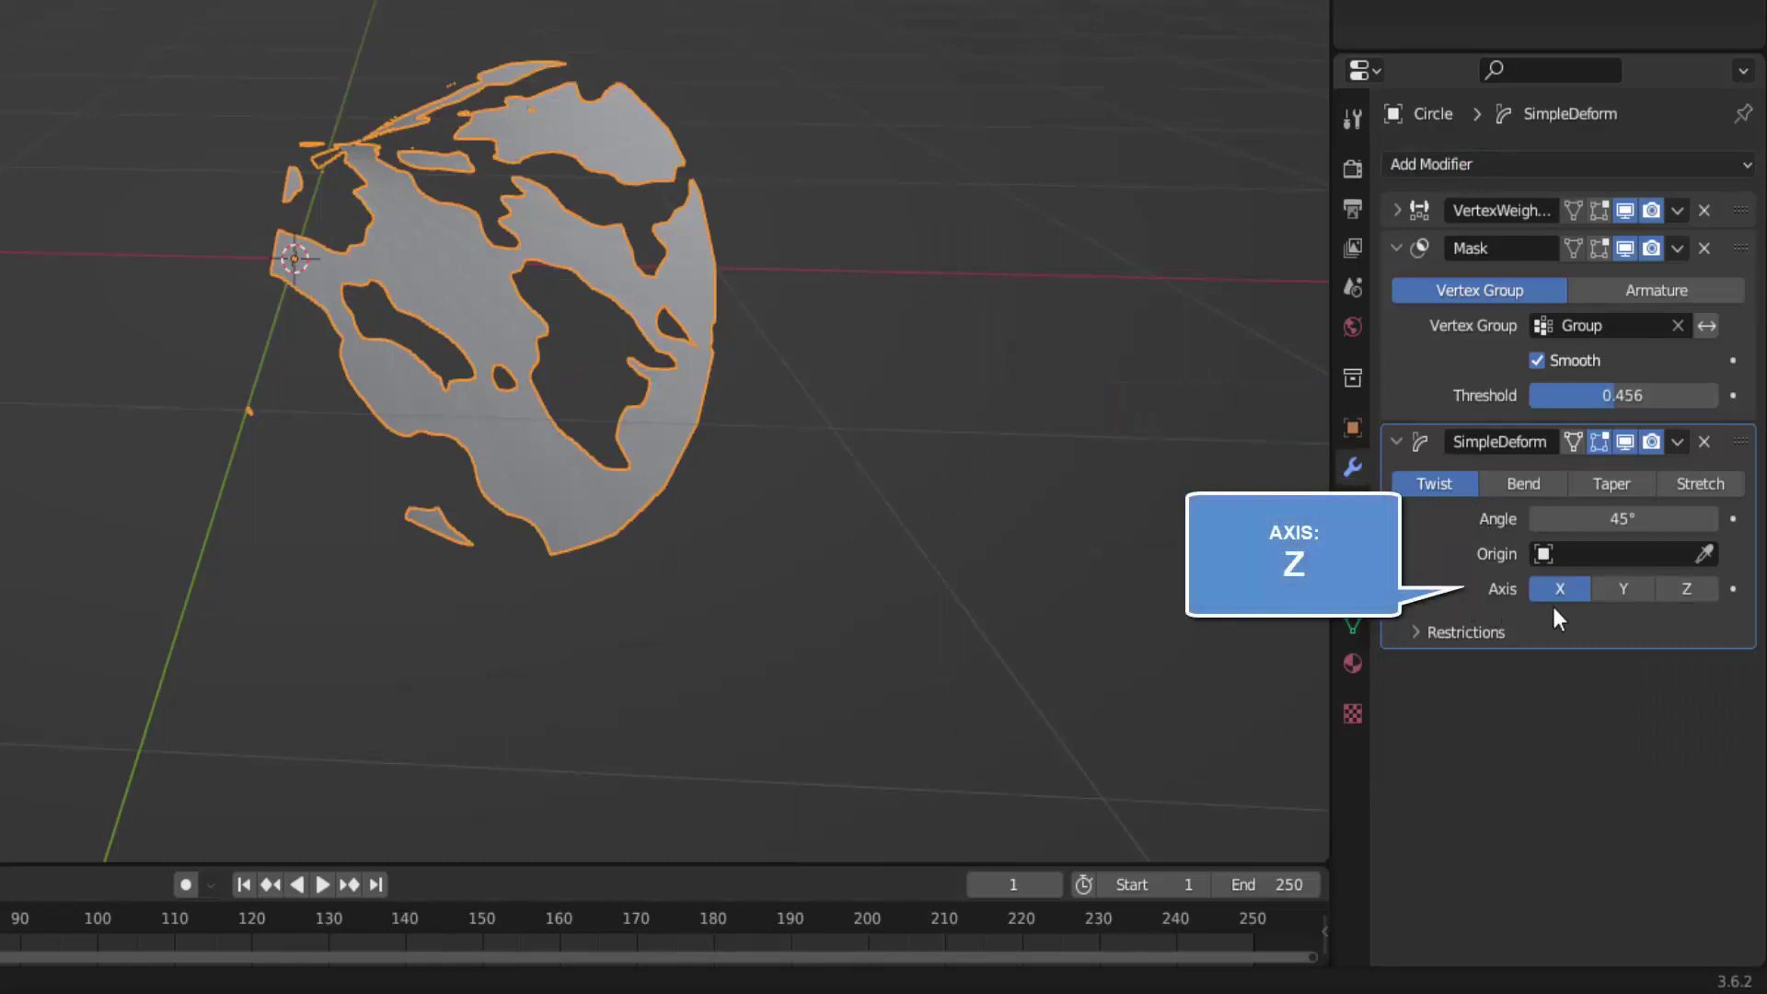
left_click(1704, 588)
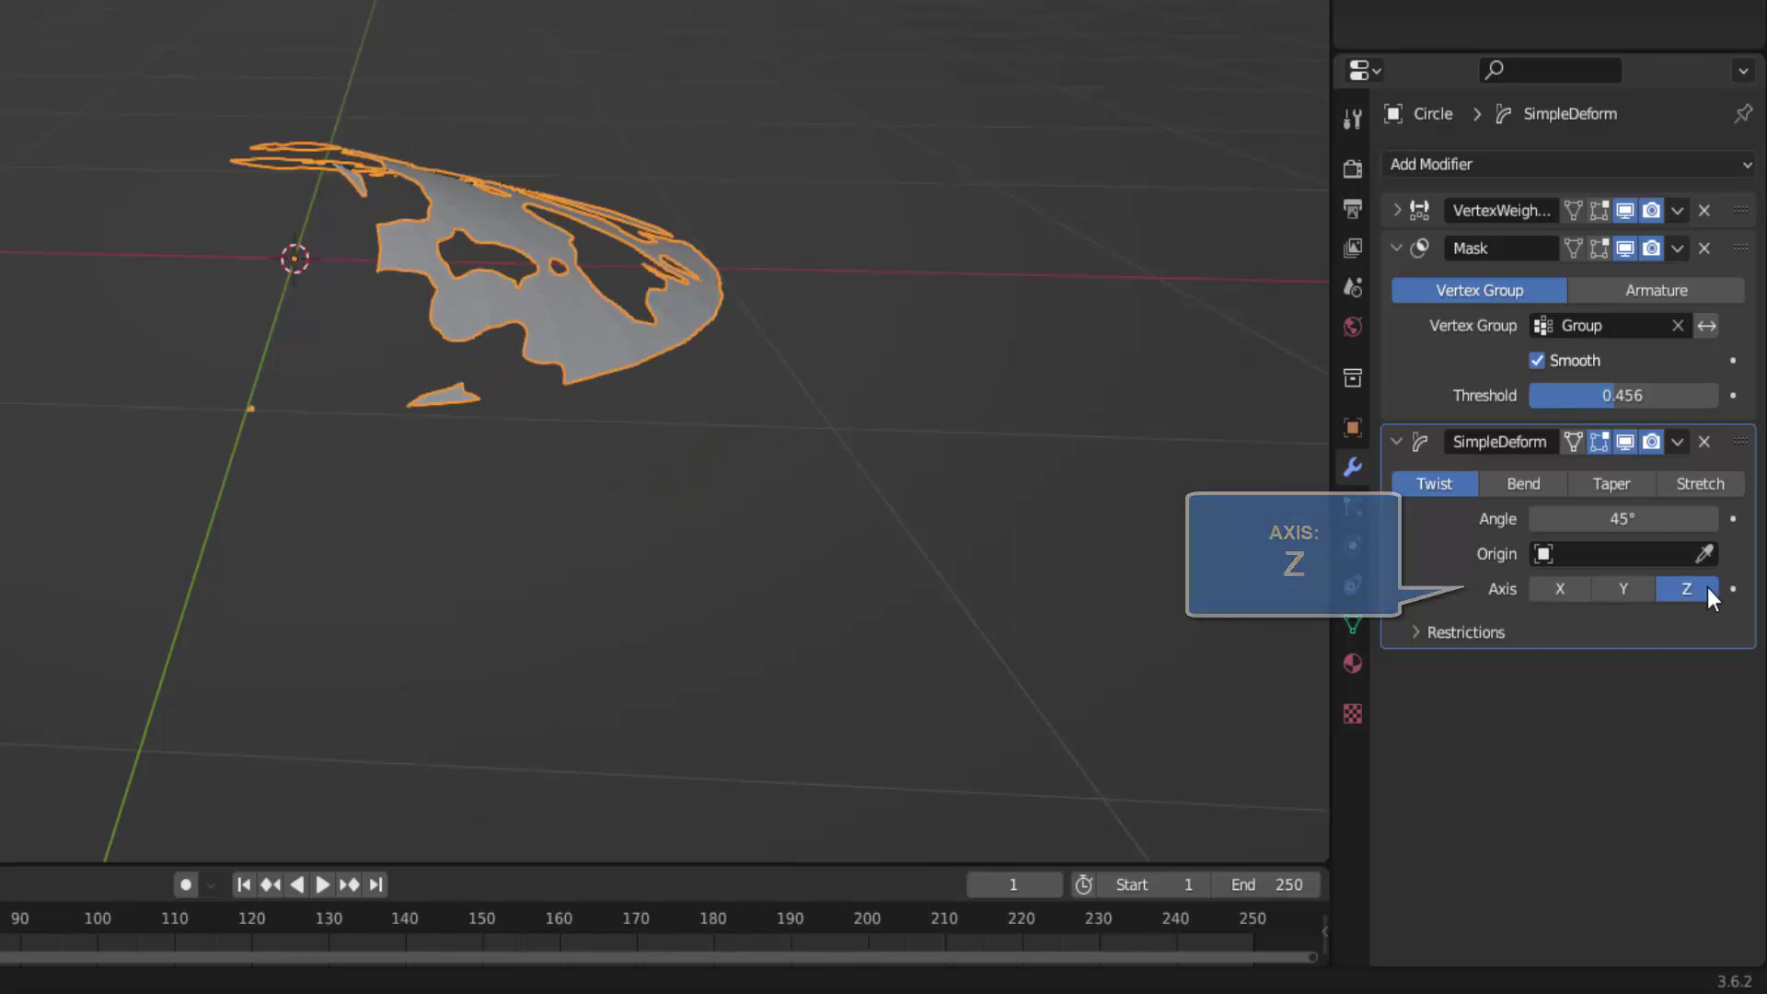
left_click(1658, 519)
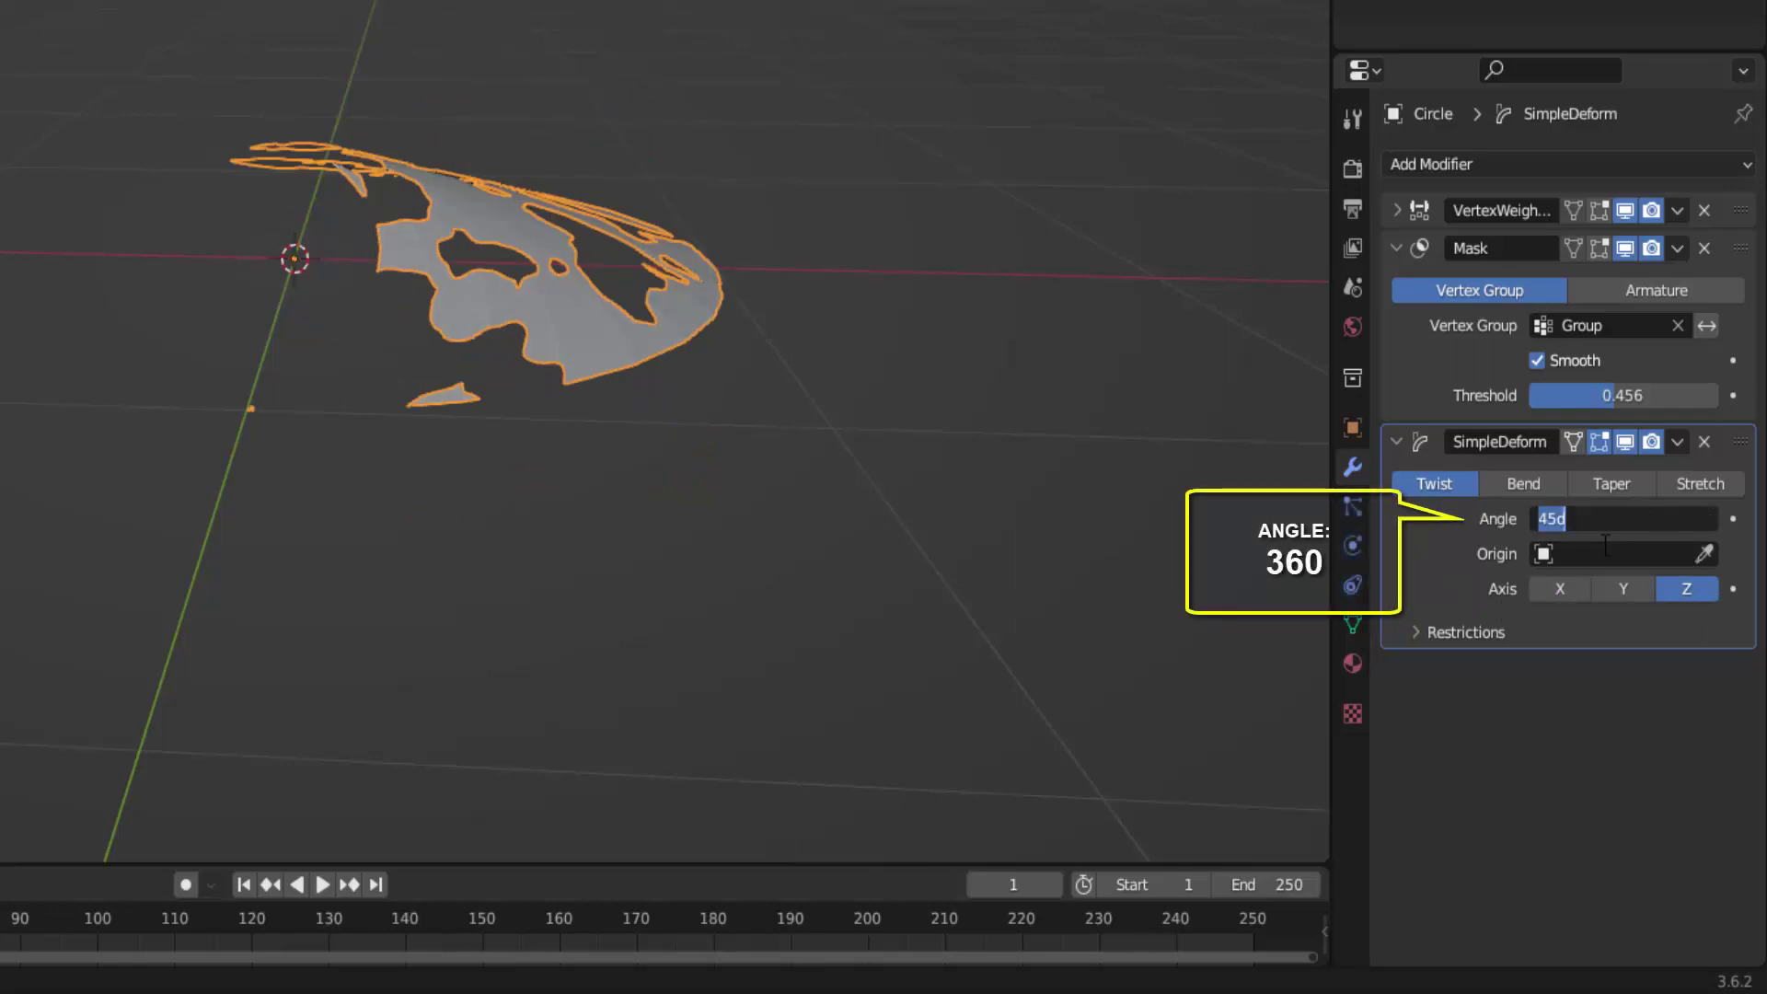
type("360")
key("Return")
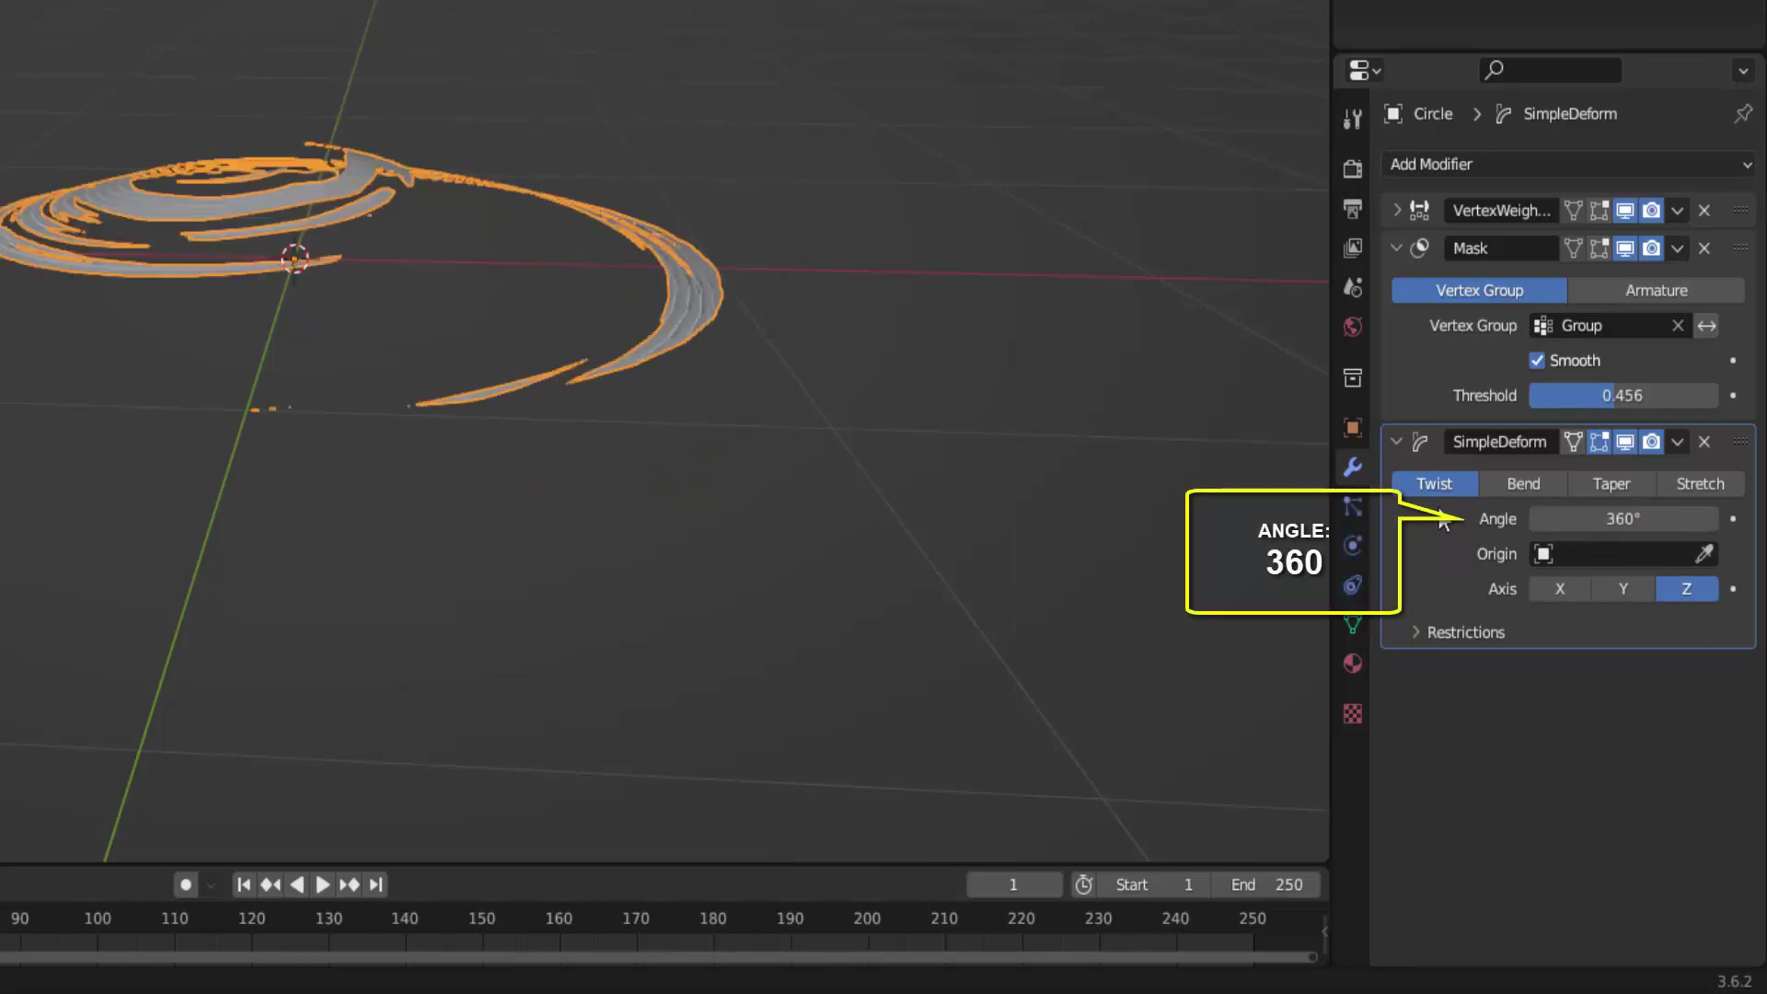
middle_click_drag(791, 502, 824, 544)
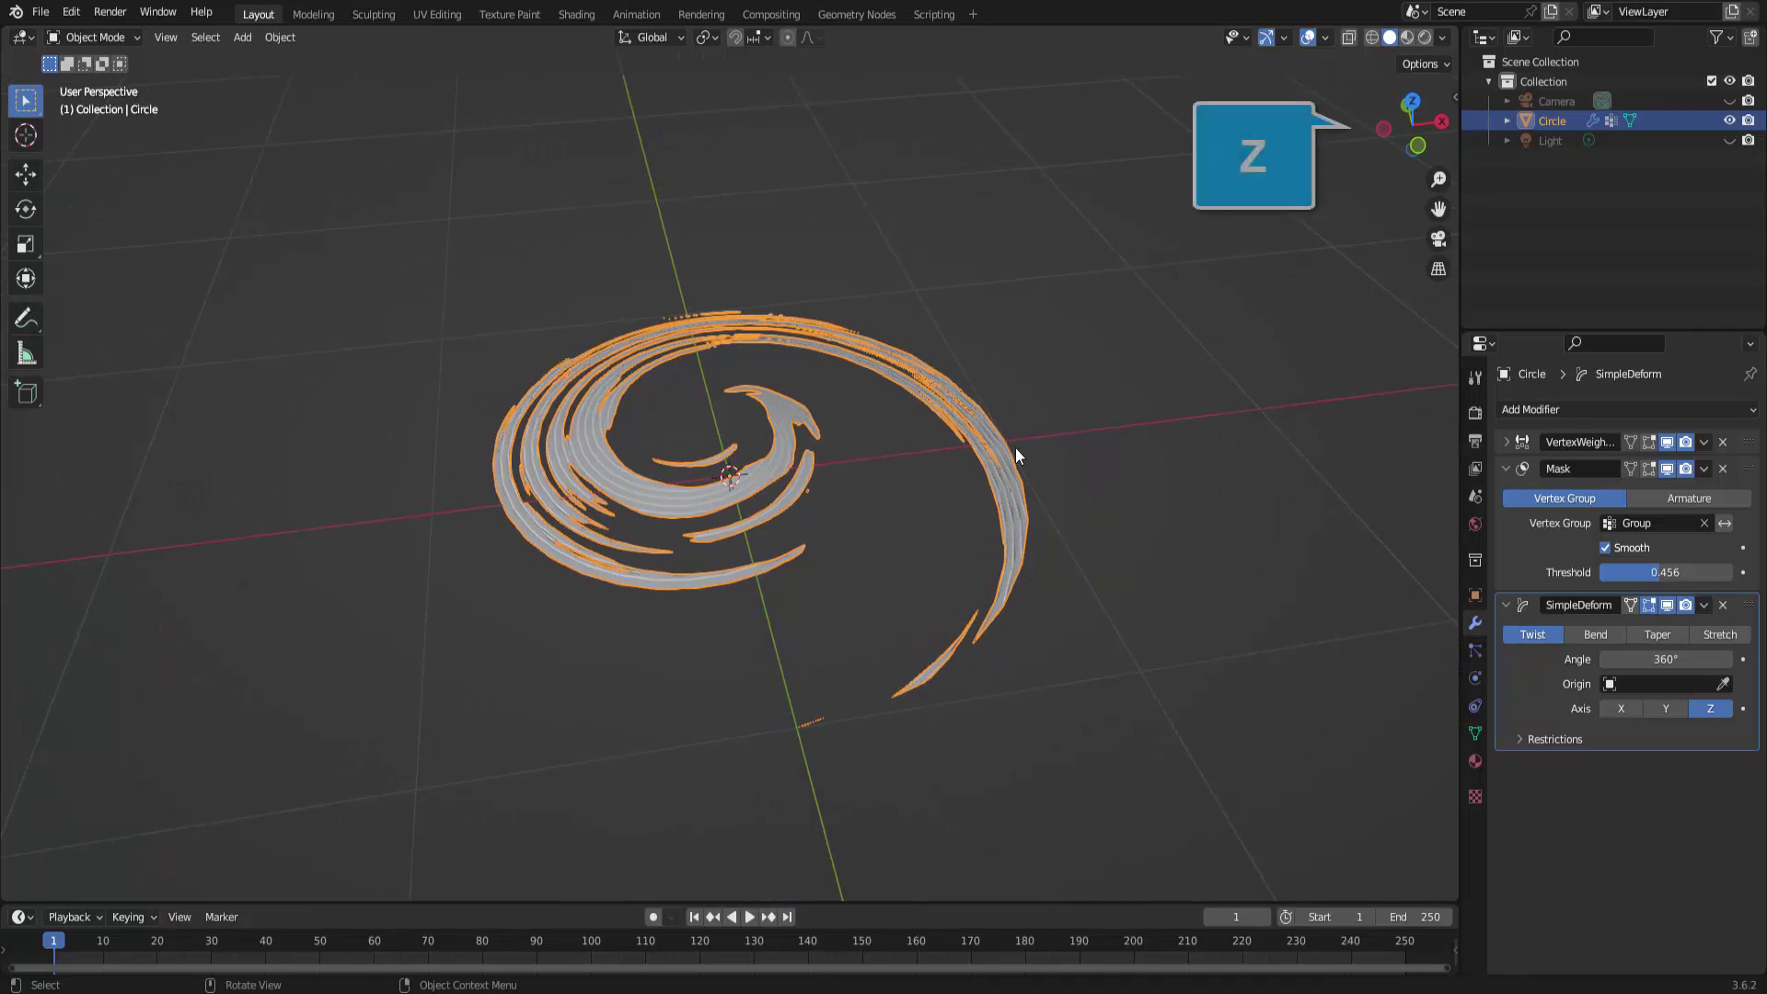
Switch to top orthographic view and enlarge the timeline area at the bottom.
left_click(1408, 106)
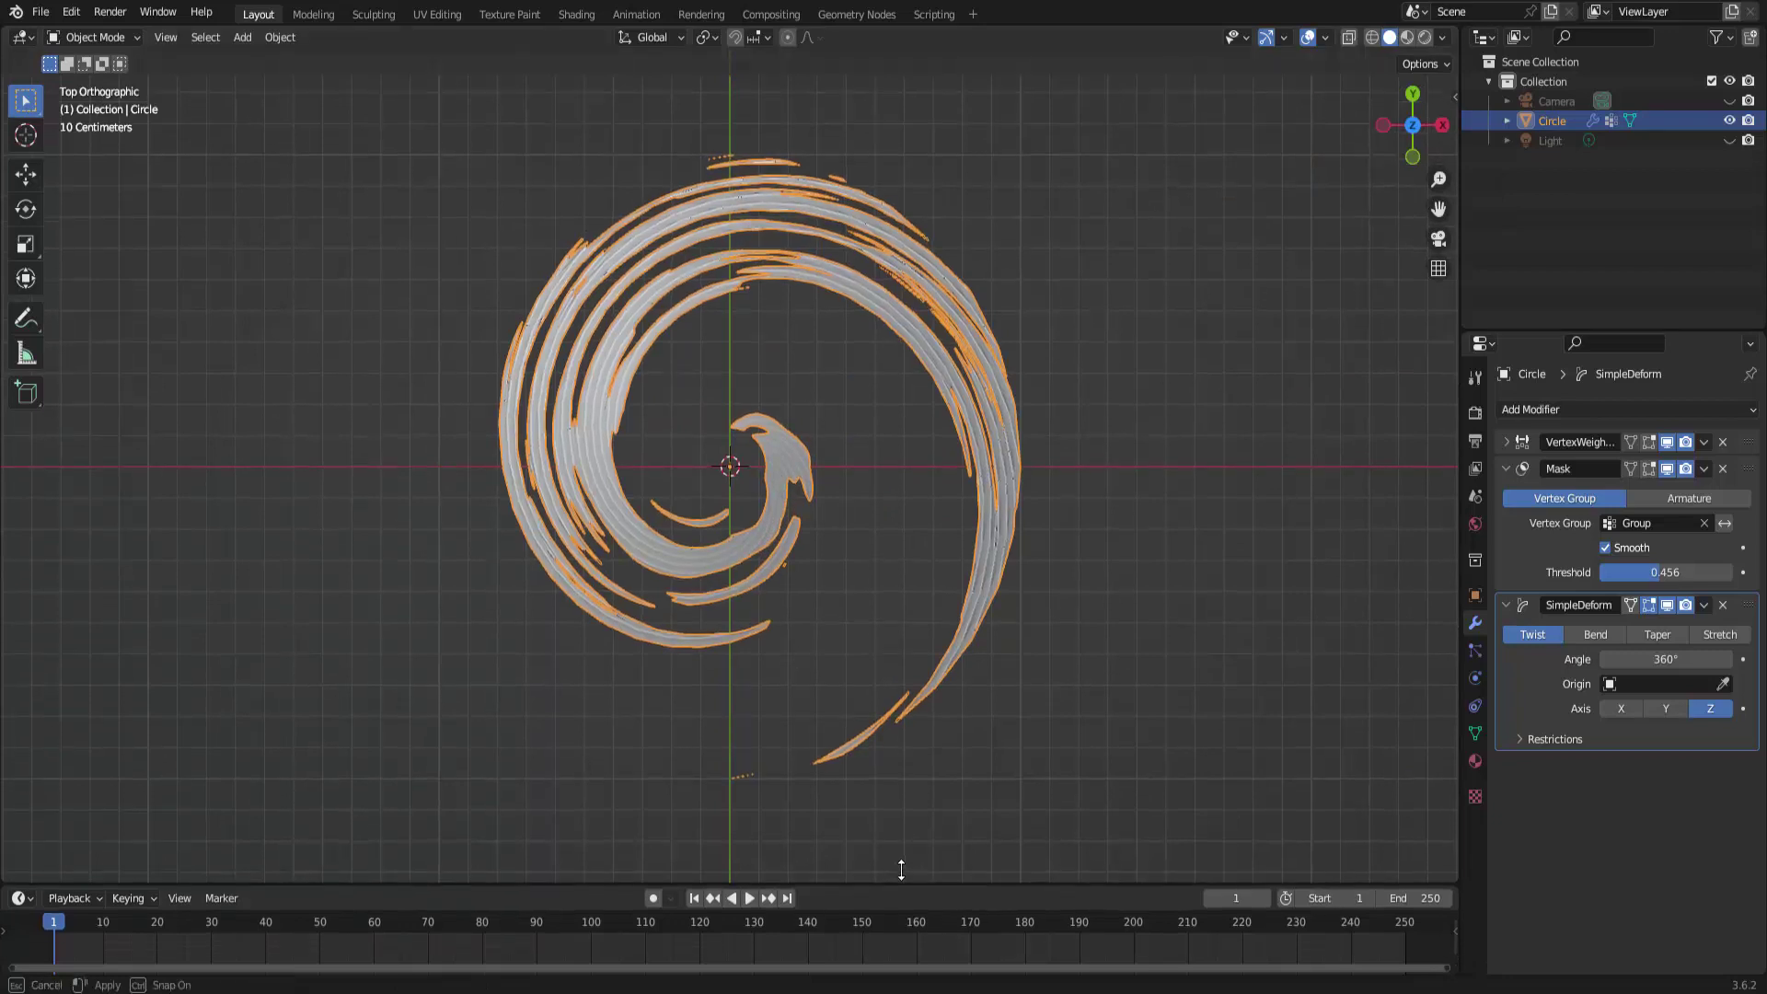
left_click_drag(899, 897, 928, 748)
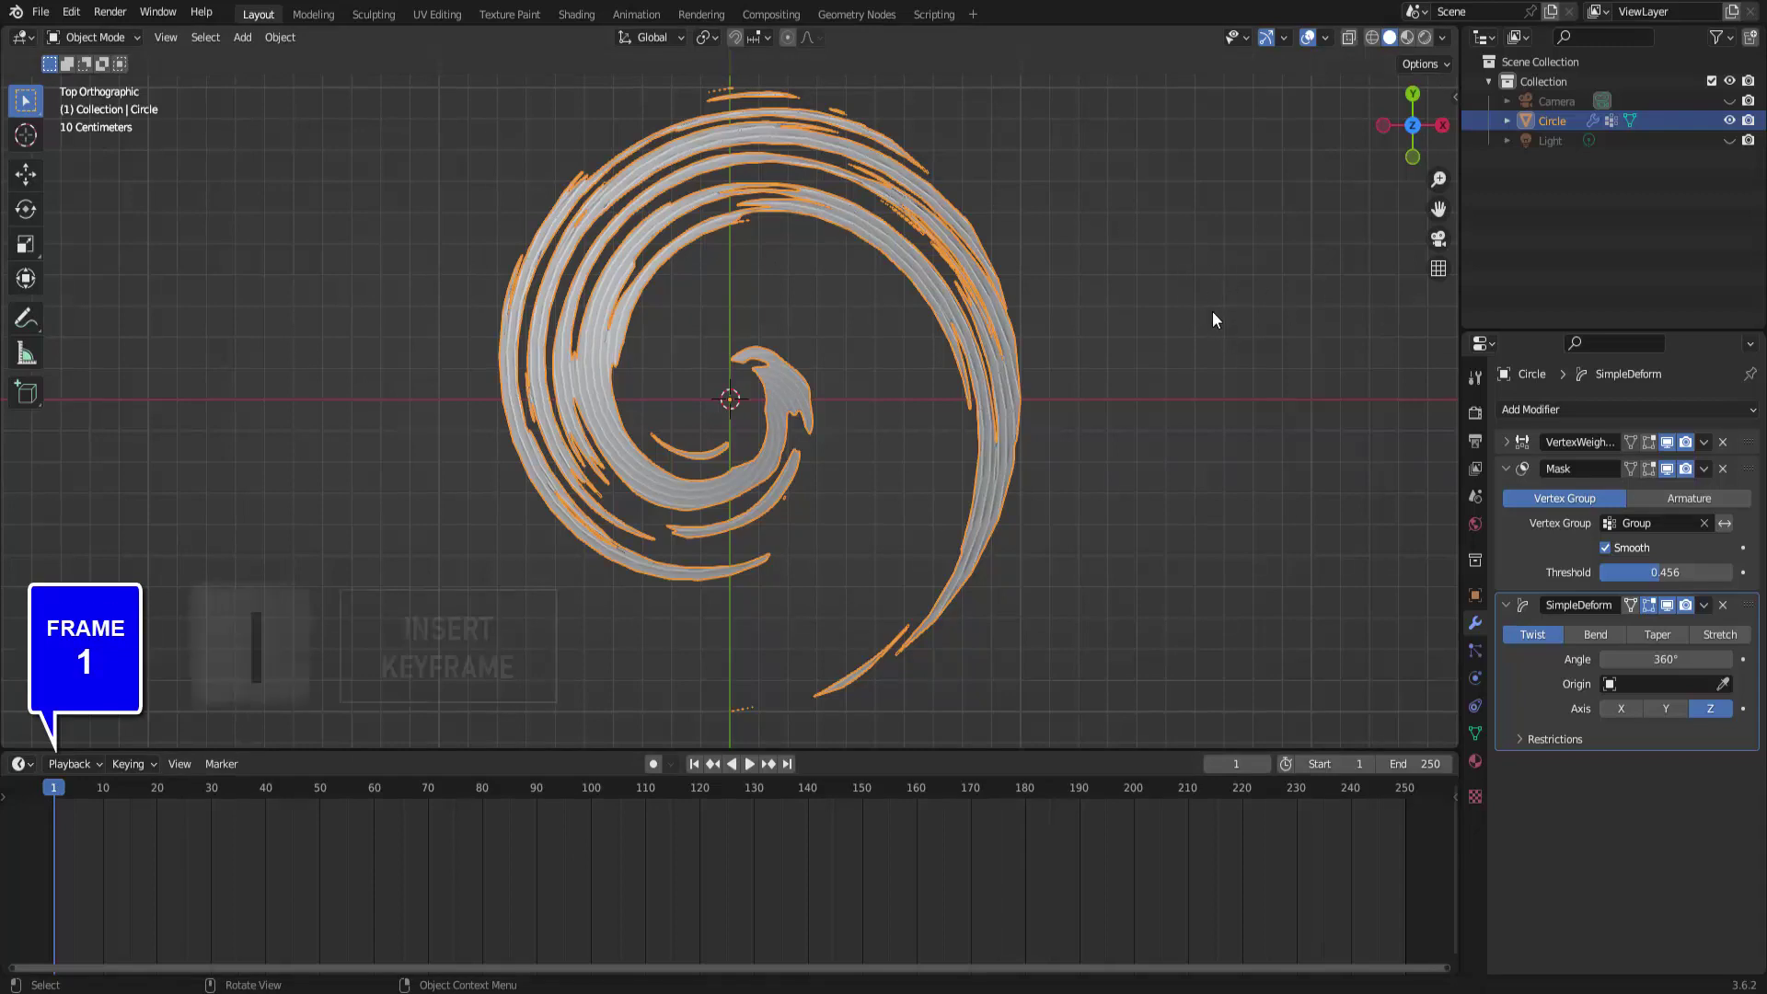
Keyframe the spiral's rotation at frame 1, then a 360° Z rotation at frame 250.
key("i")
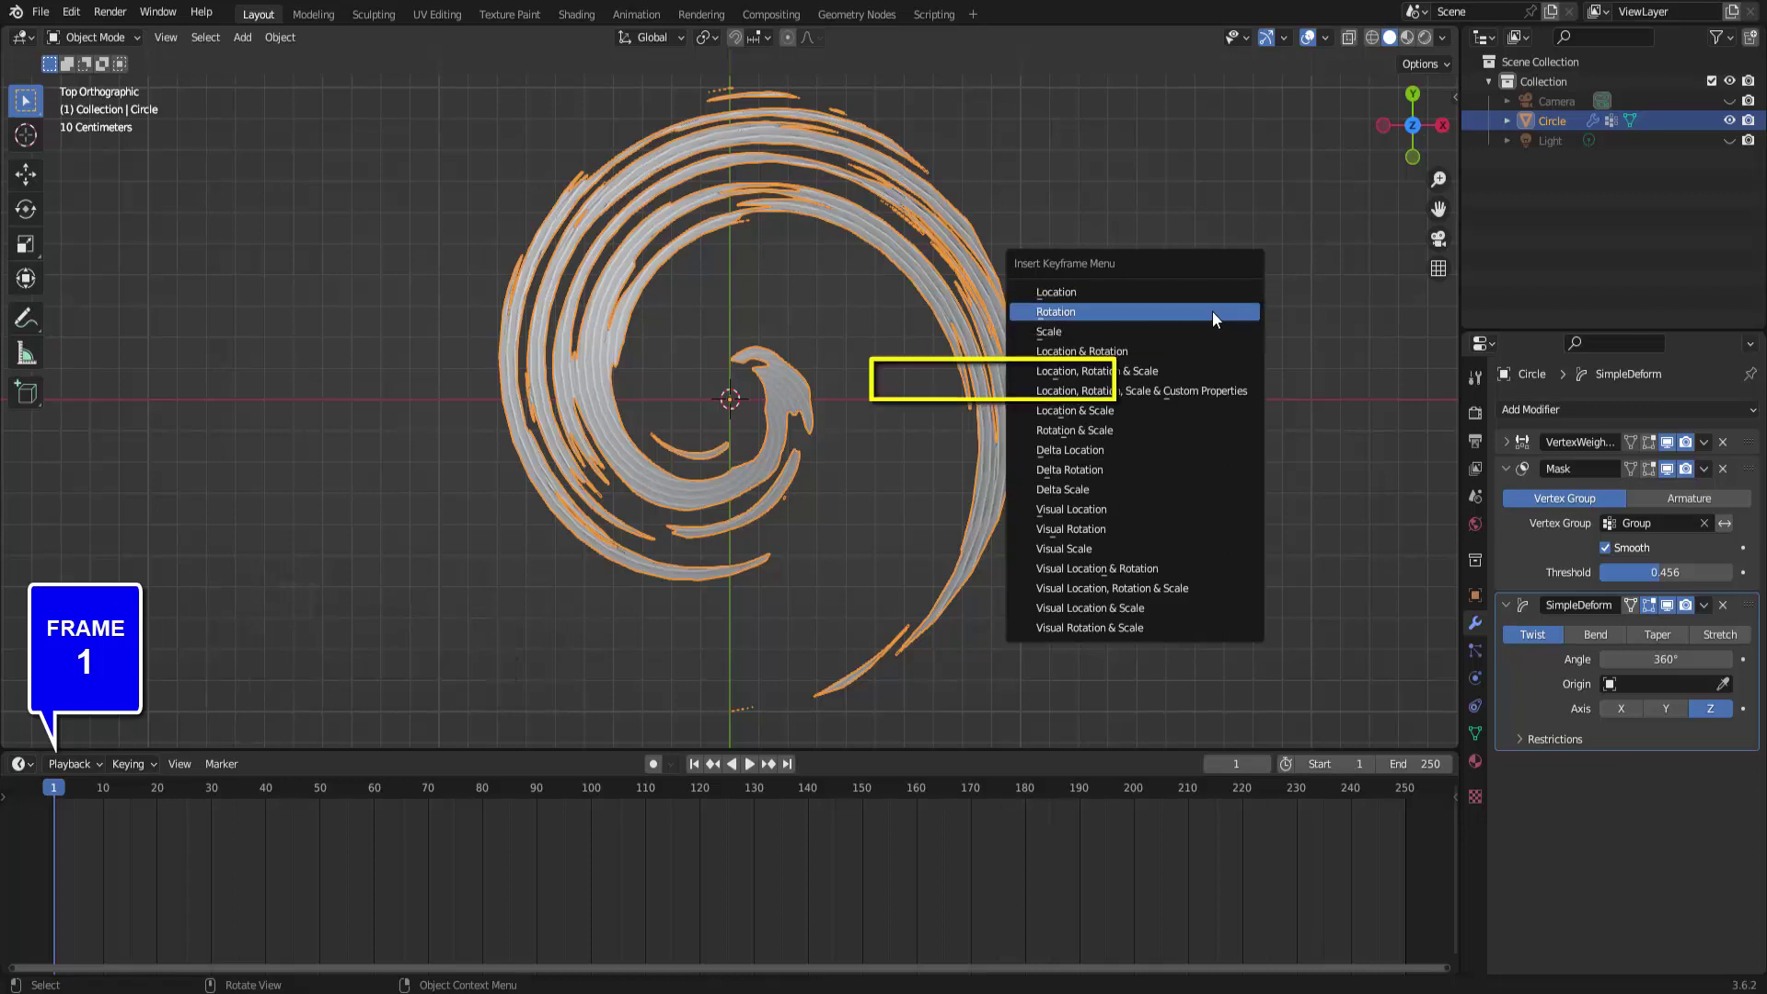
left_click(1213, 318)
key("shift+Right")
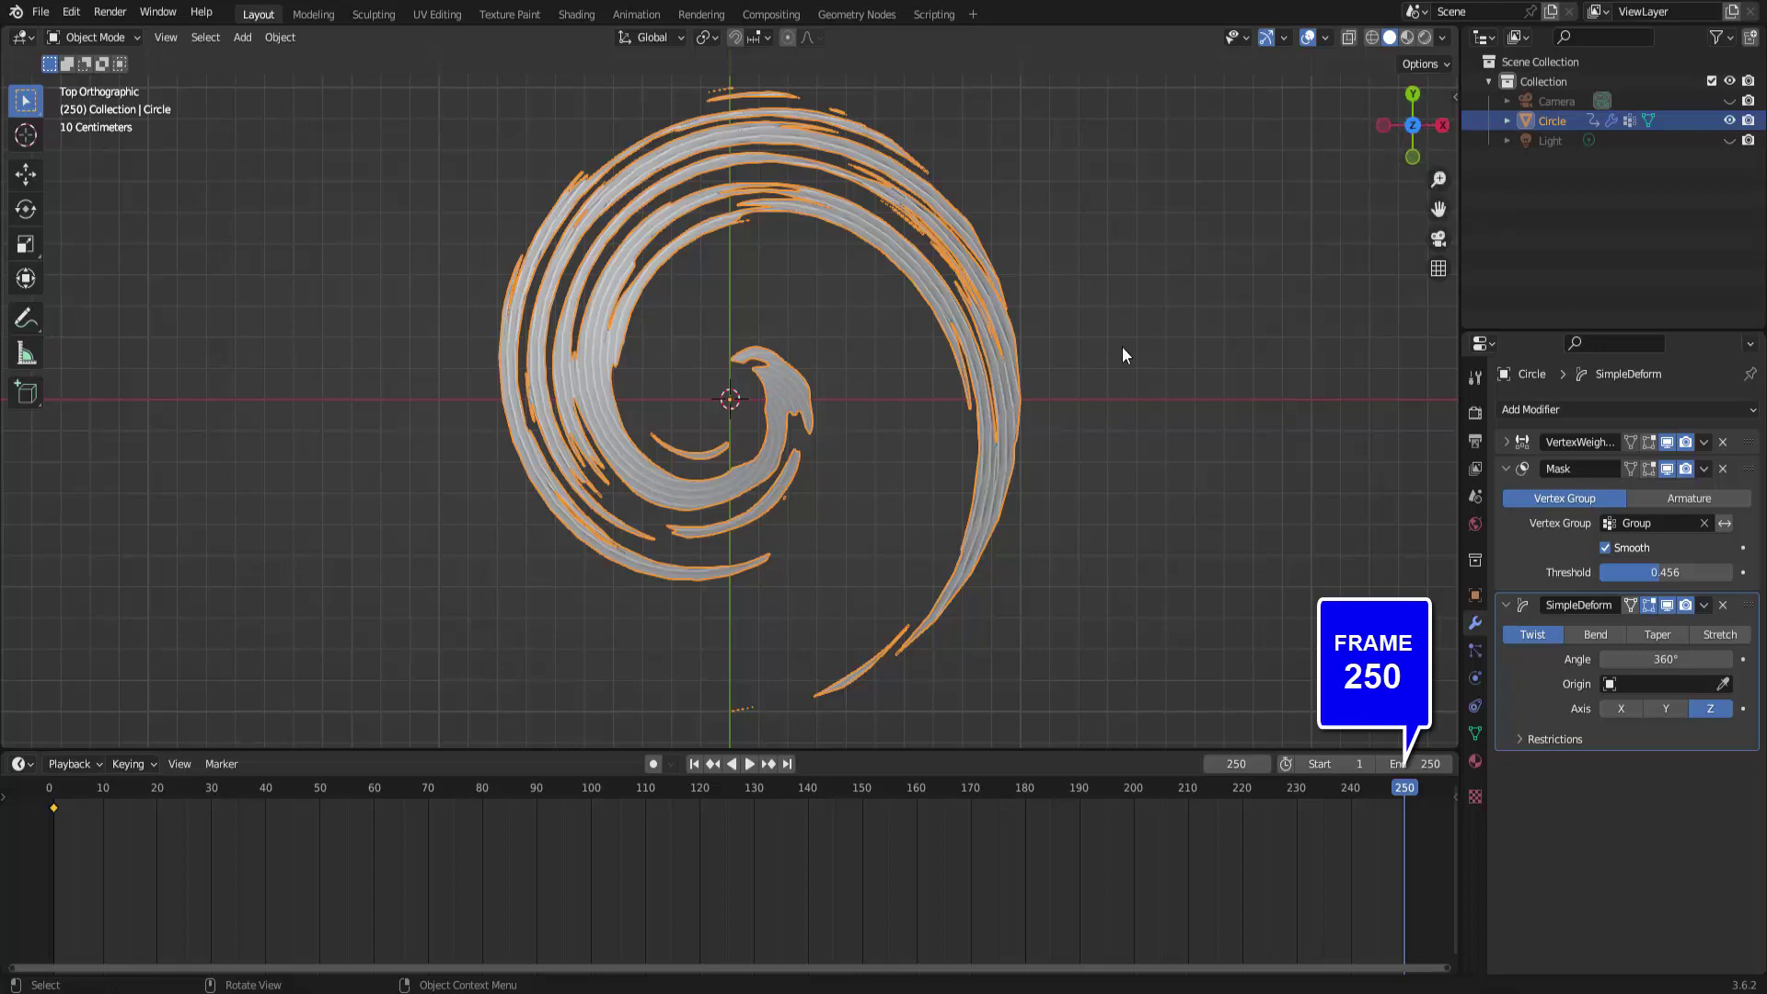
key("r")
key("z")
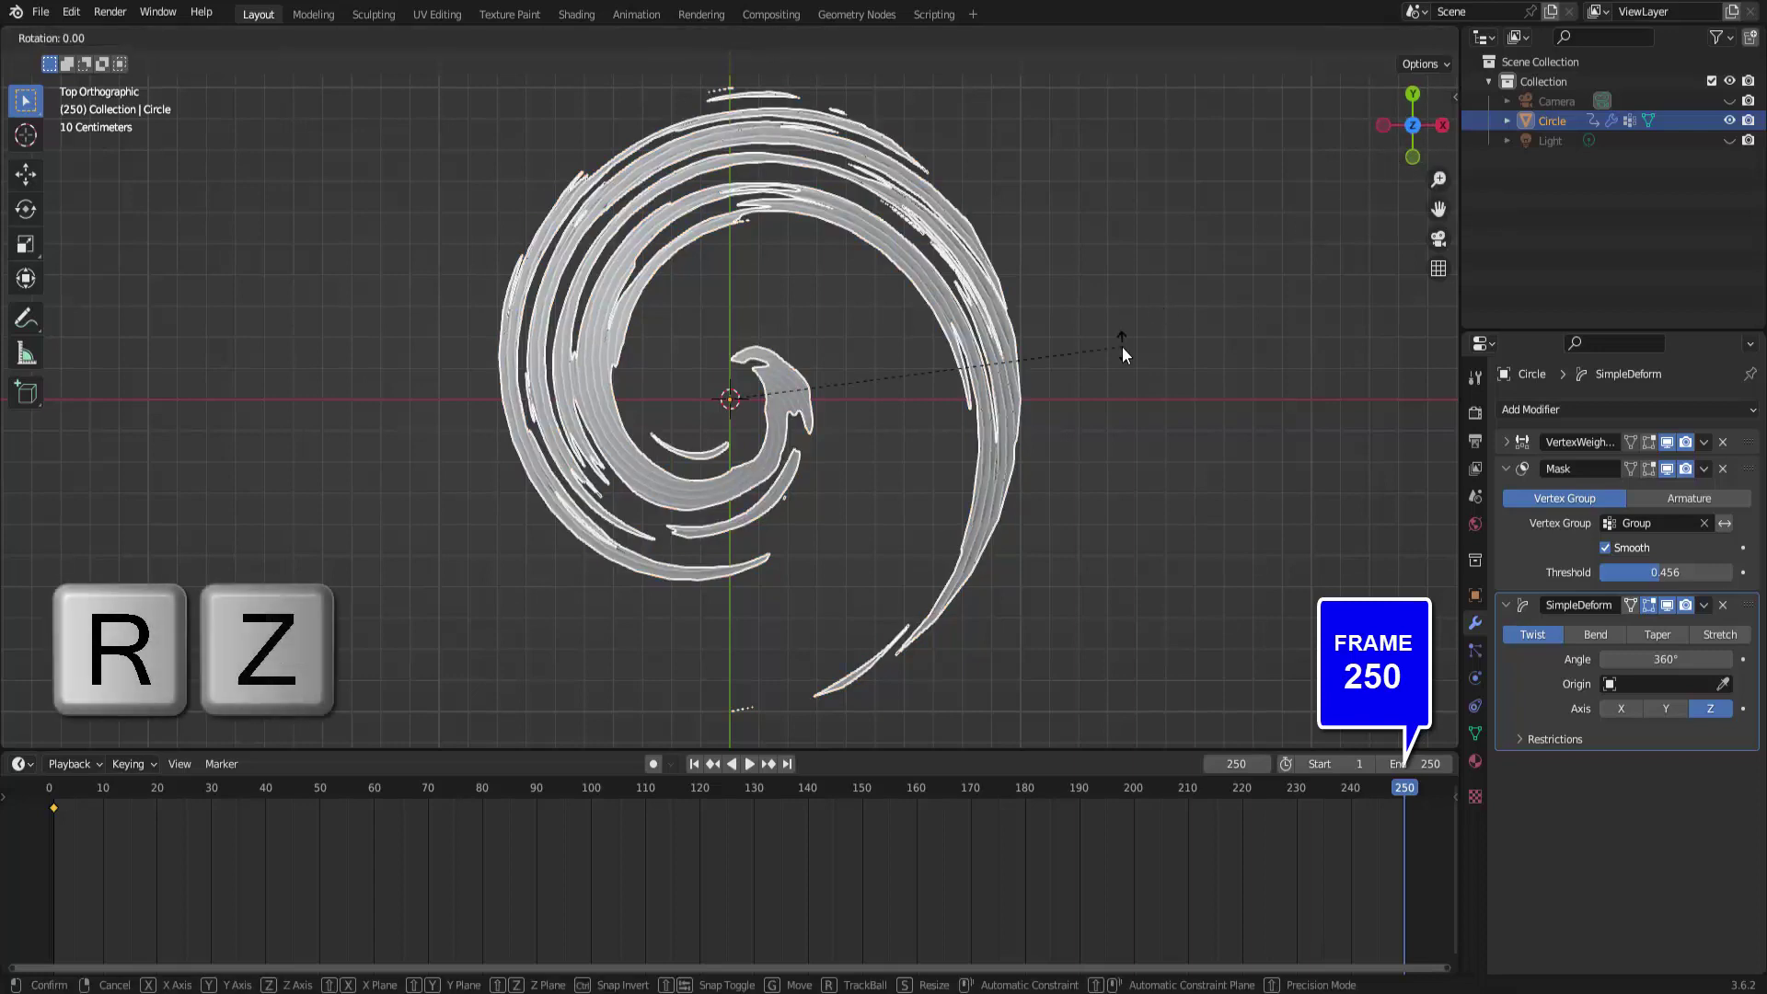
type("3")
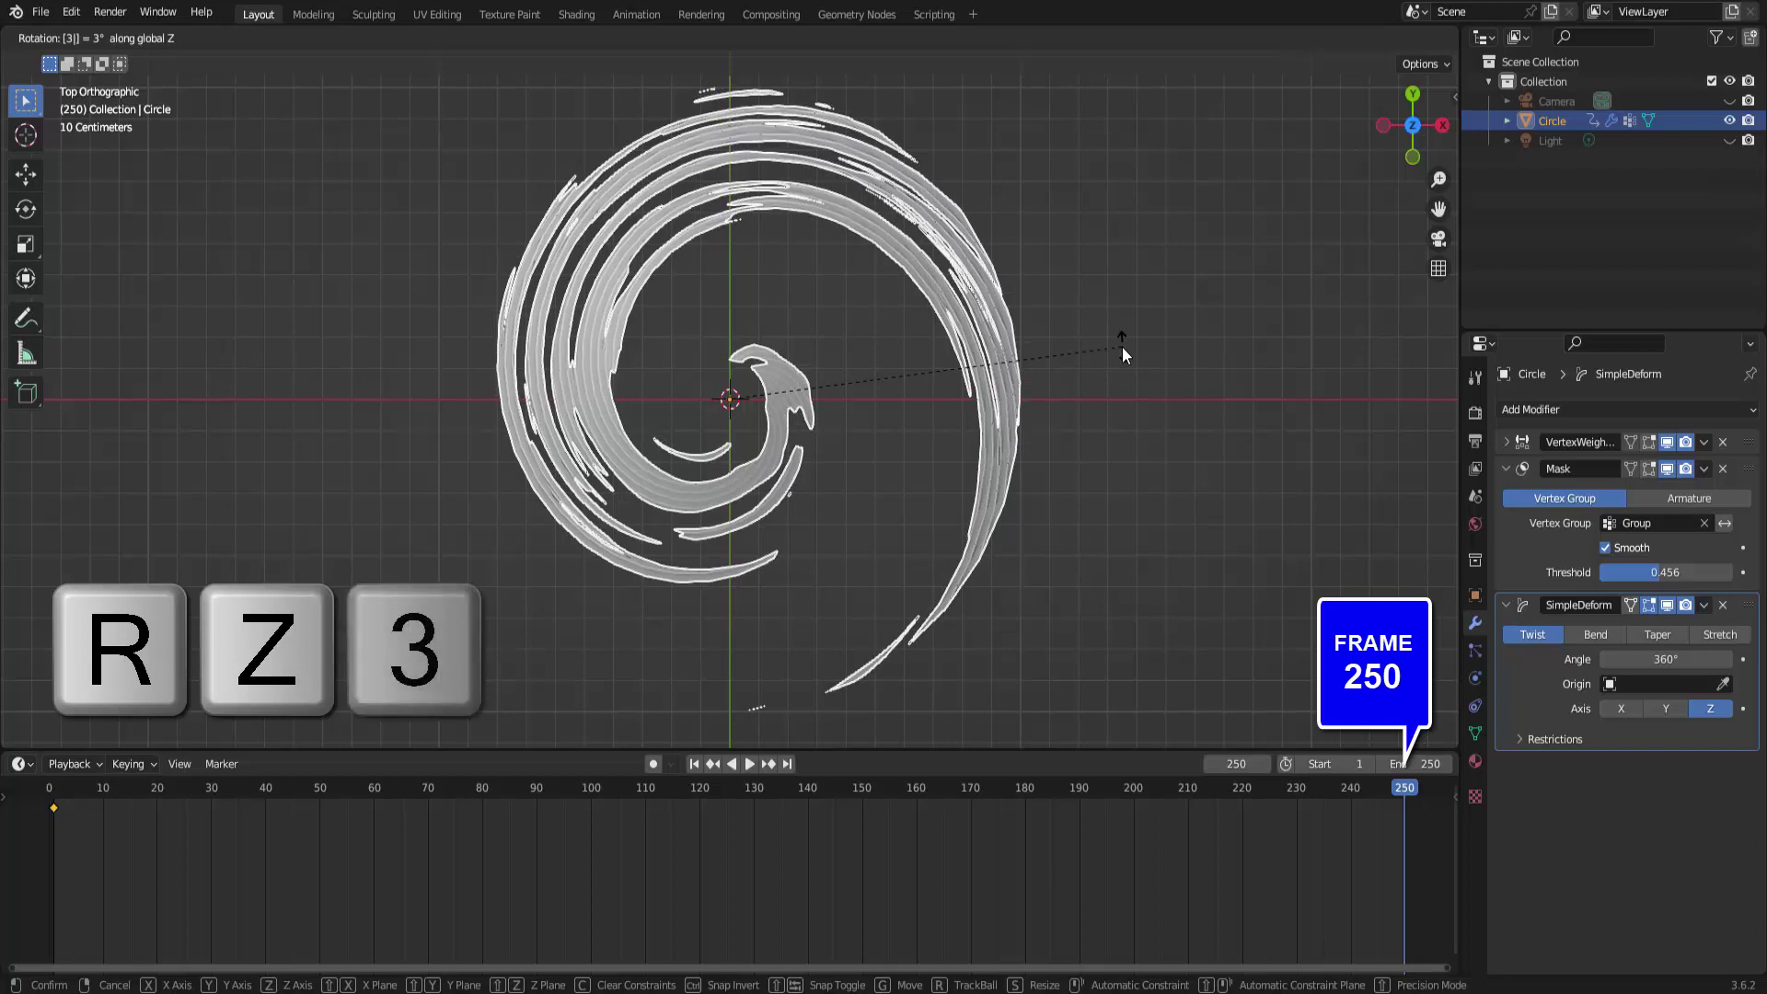
type("60")
left_click(1123, 346)
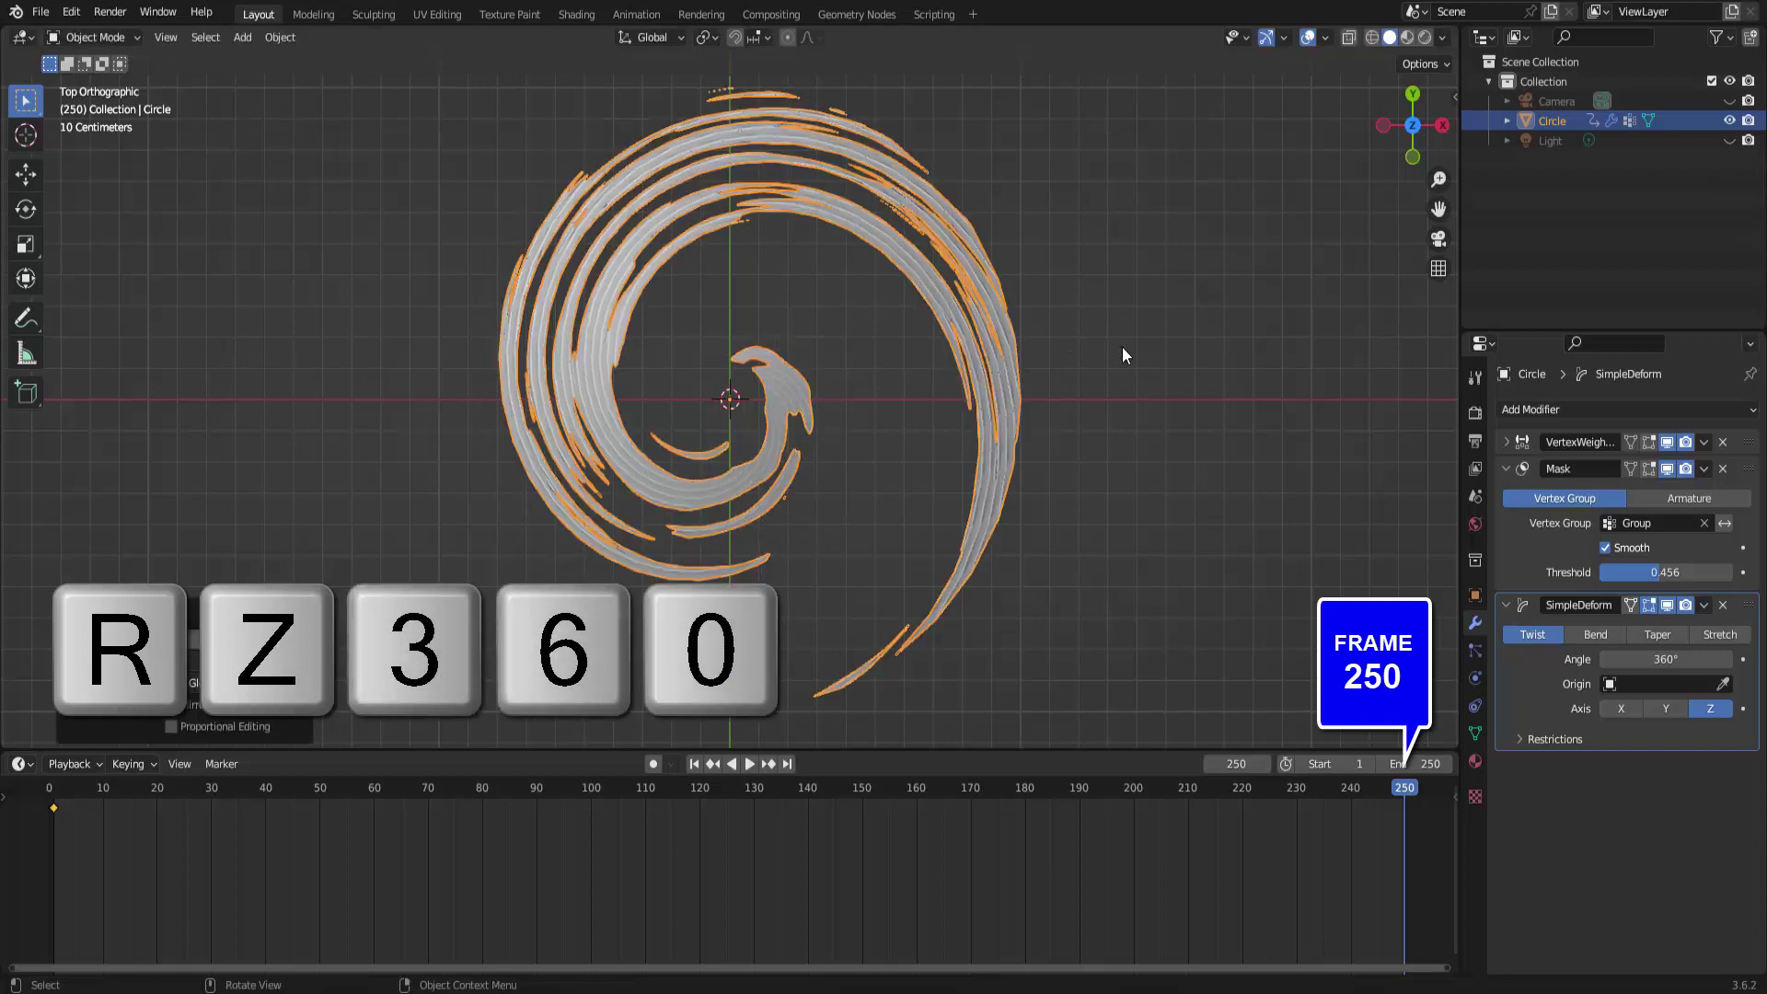
key("i")
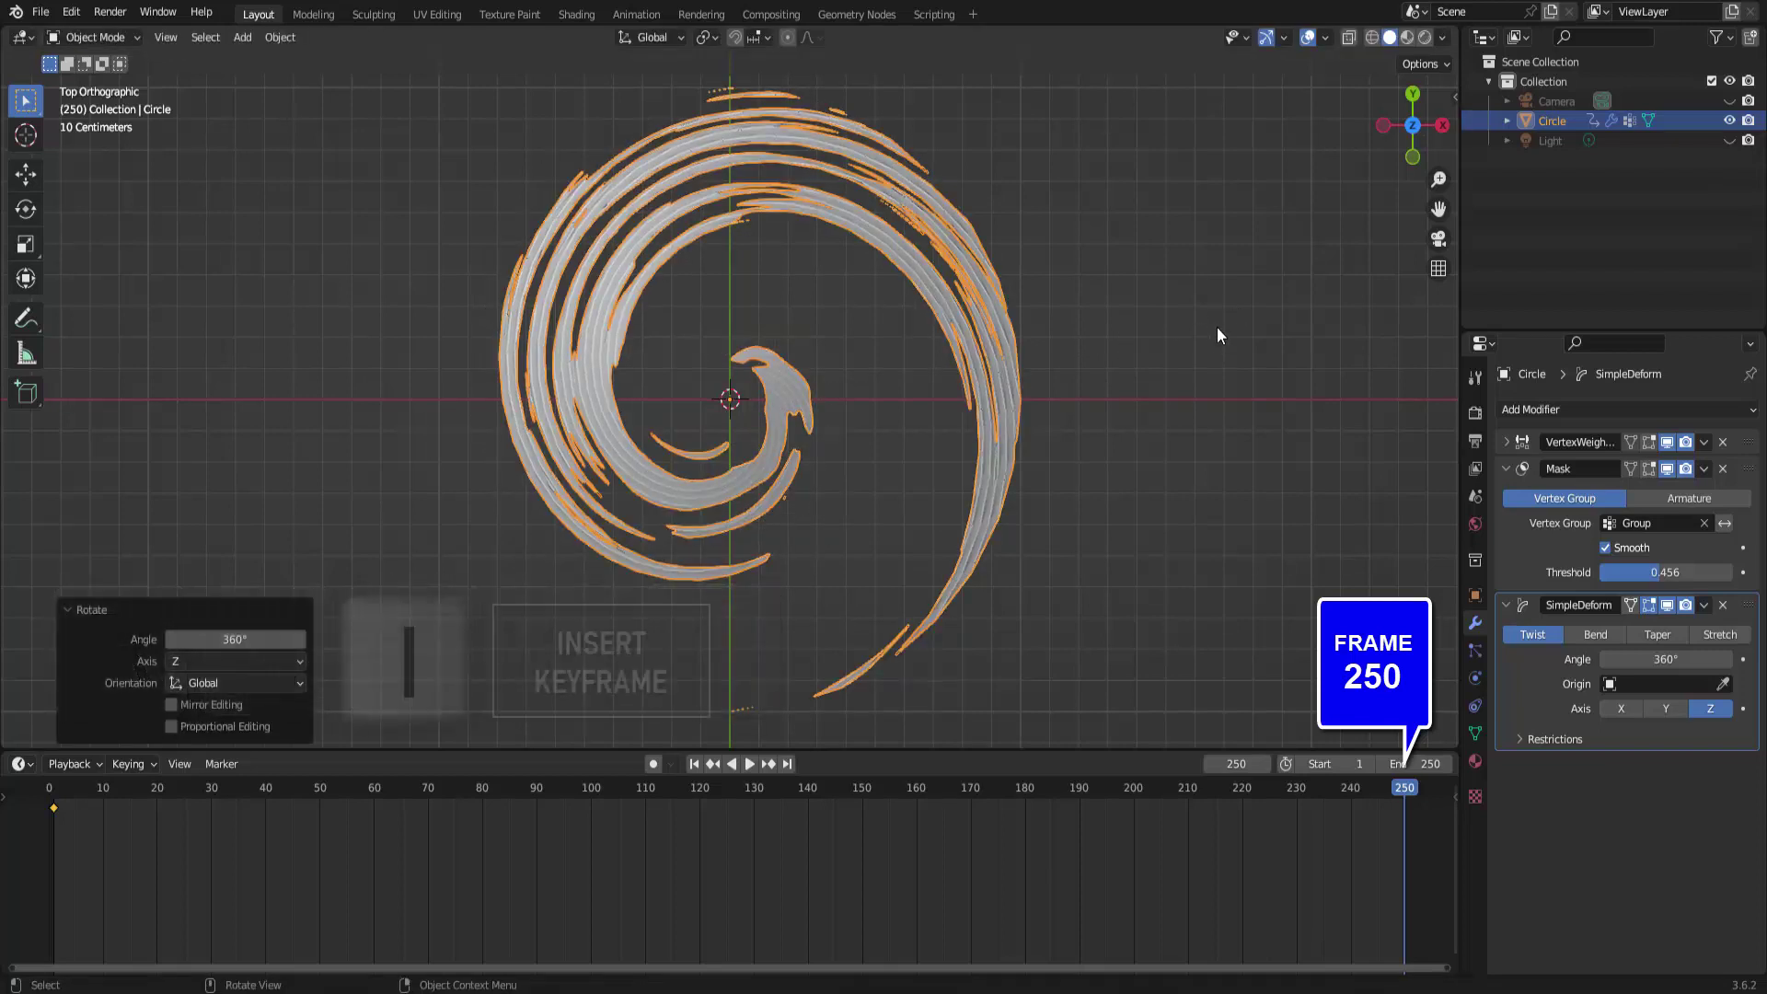
key("i")
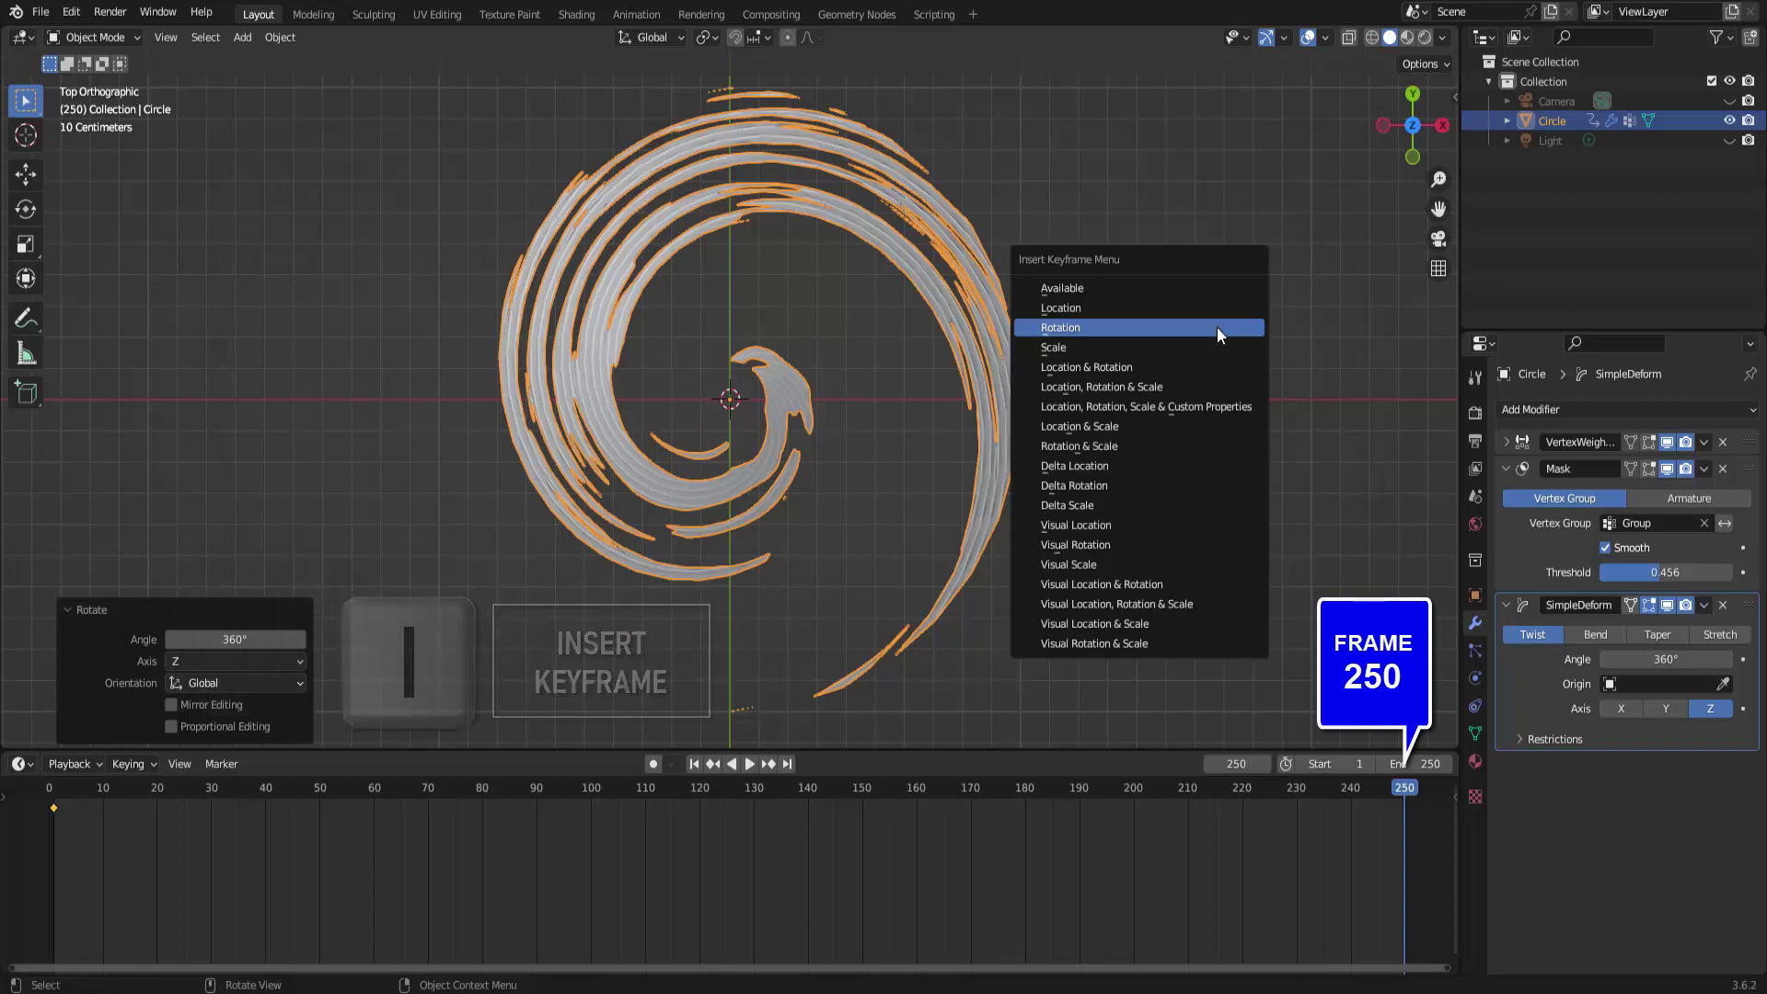
left_click(1216, 328)
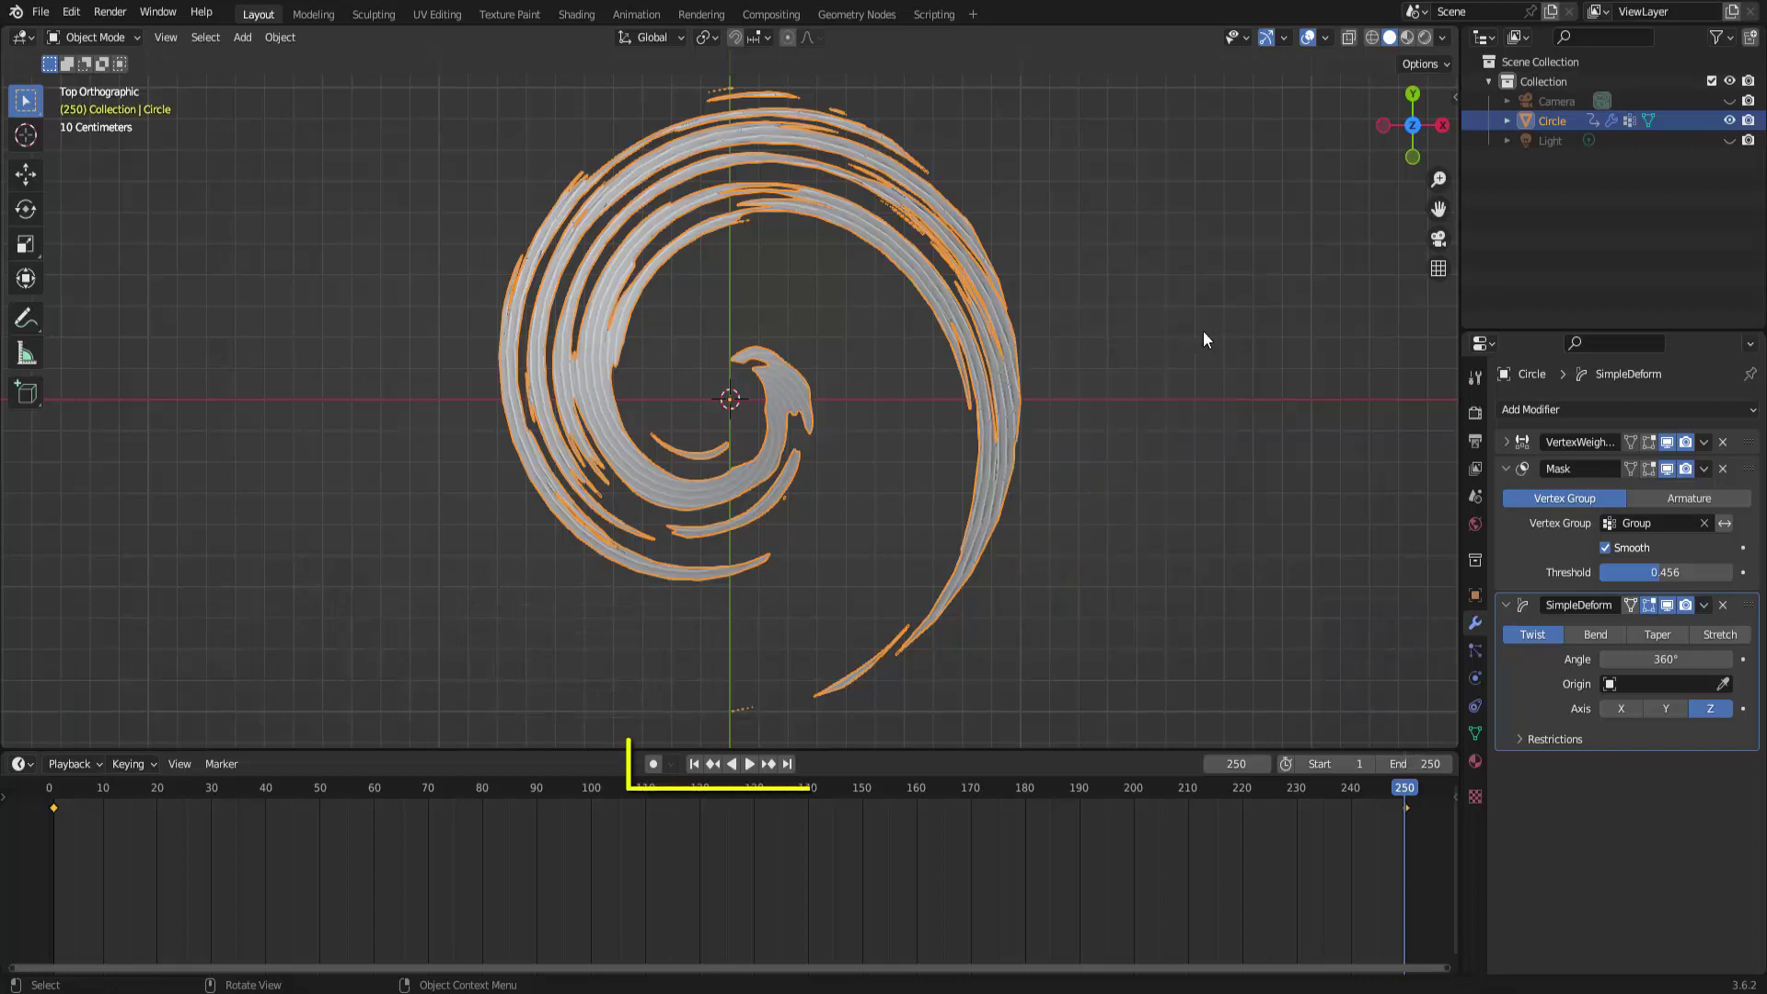
Preview the spin and set the rotation keyframes to Linear interpolation.
left_click(749, 764)
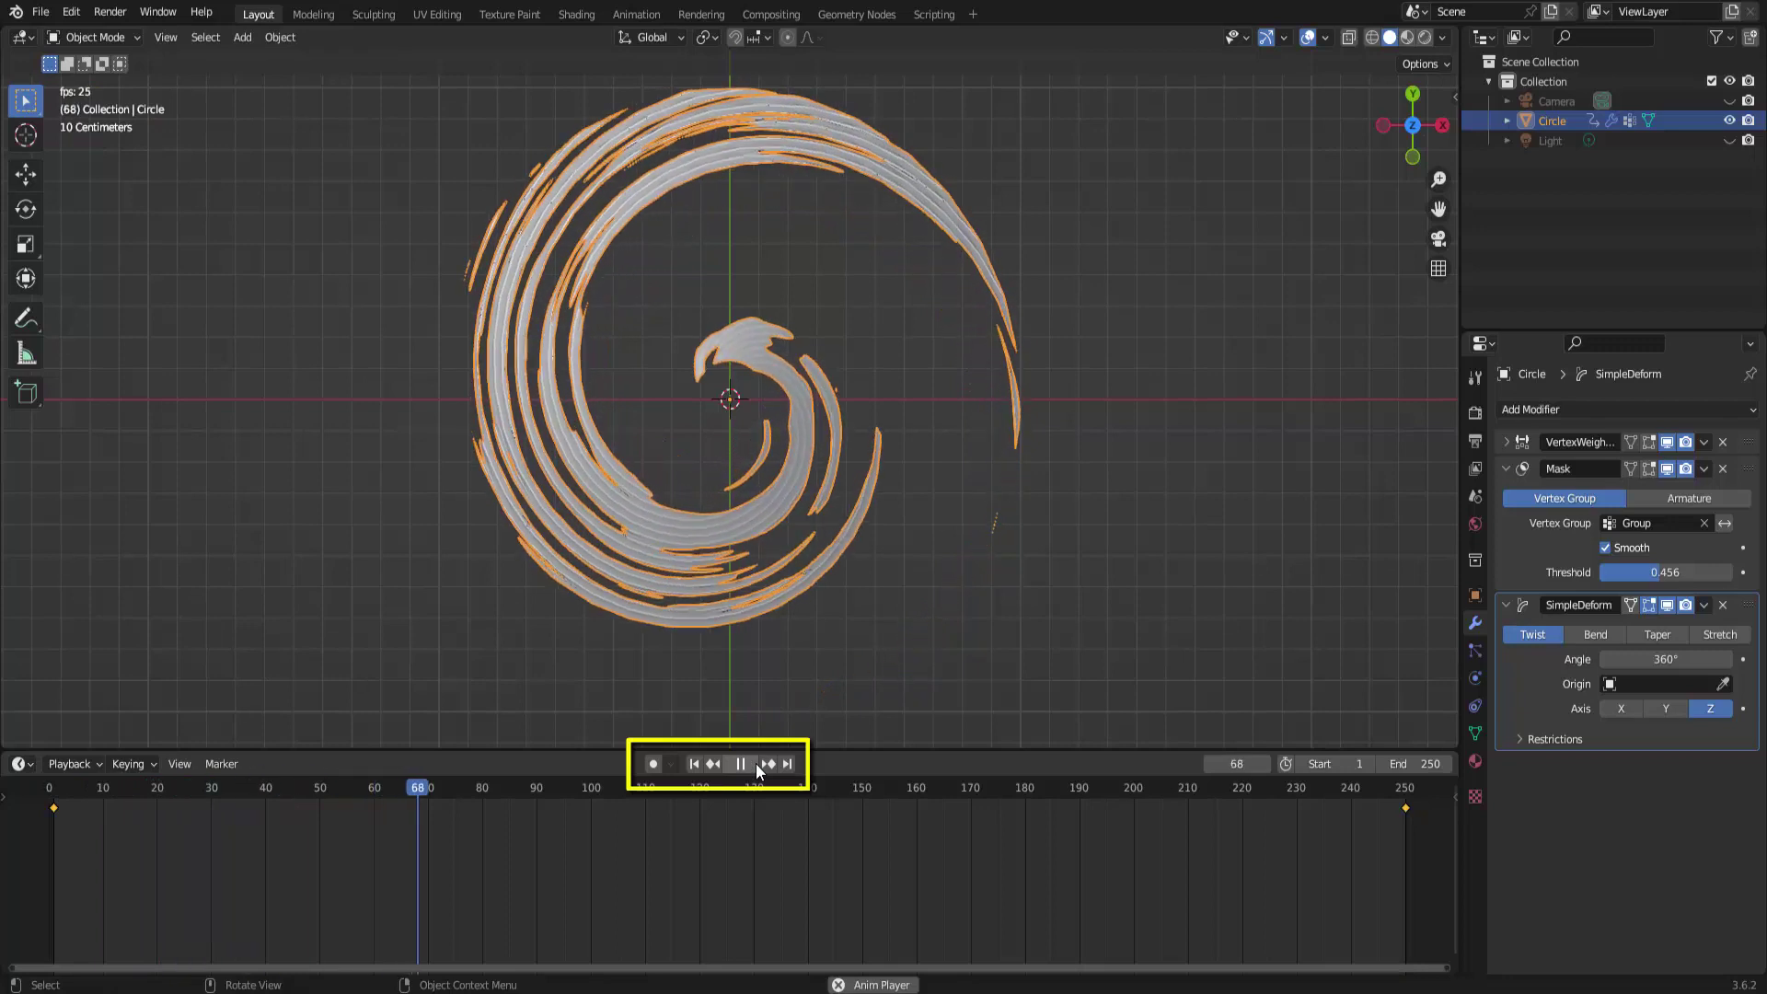
left_click(755, 764)
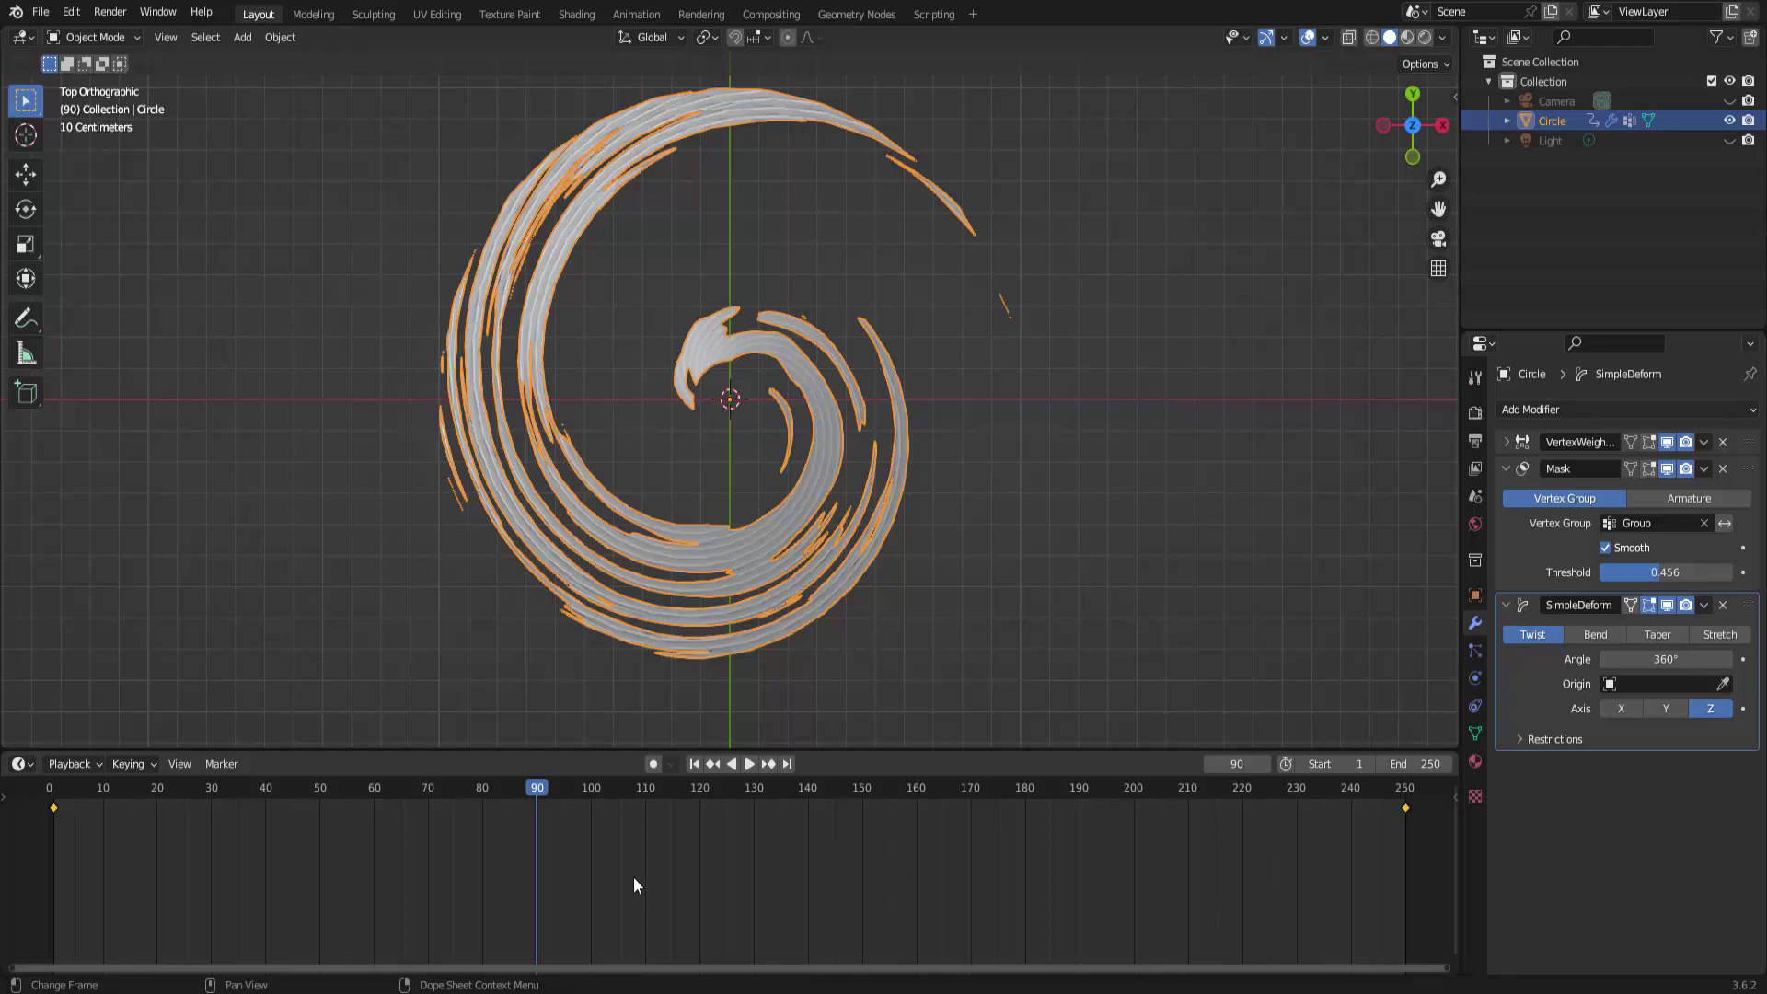
key("t")
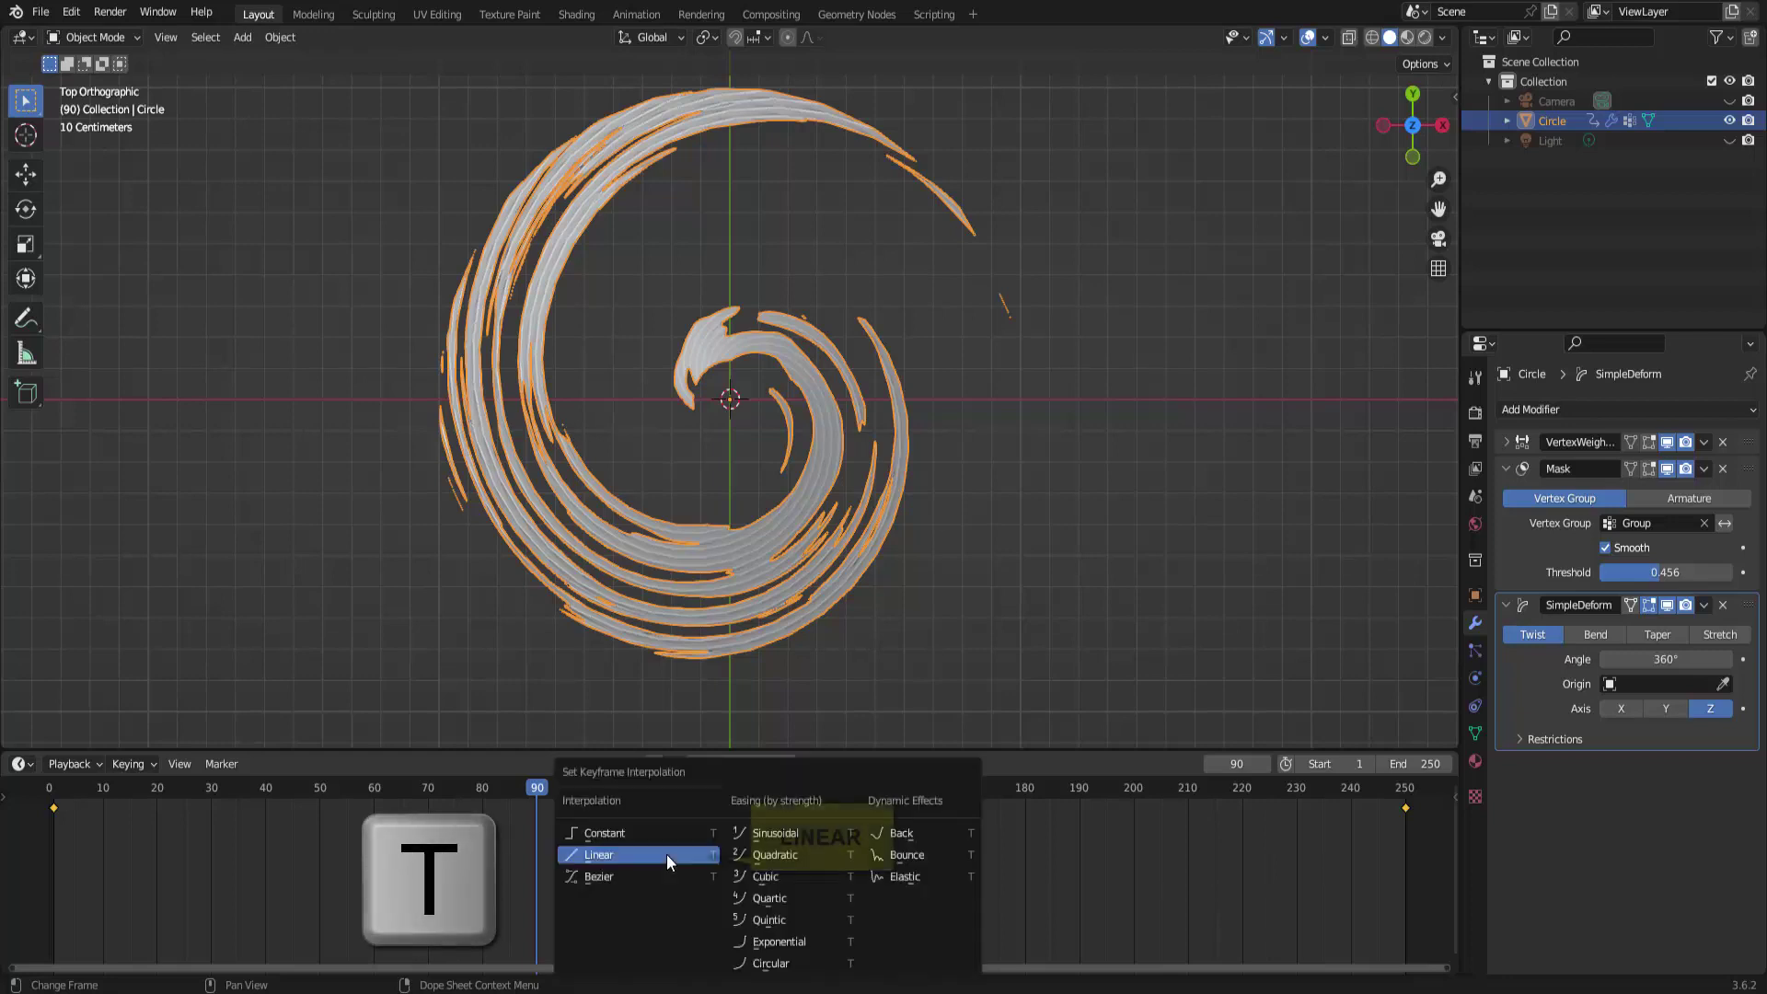
left_click(667, 854)
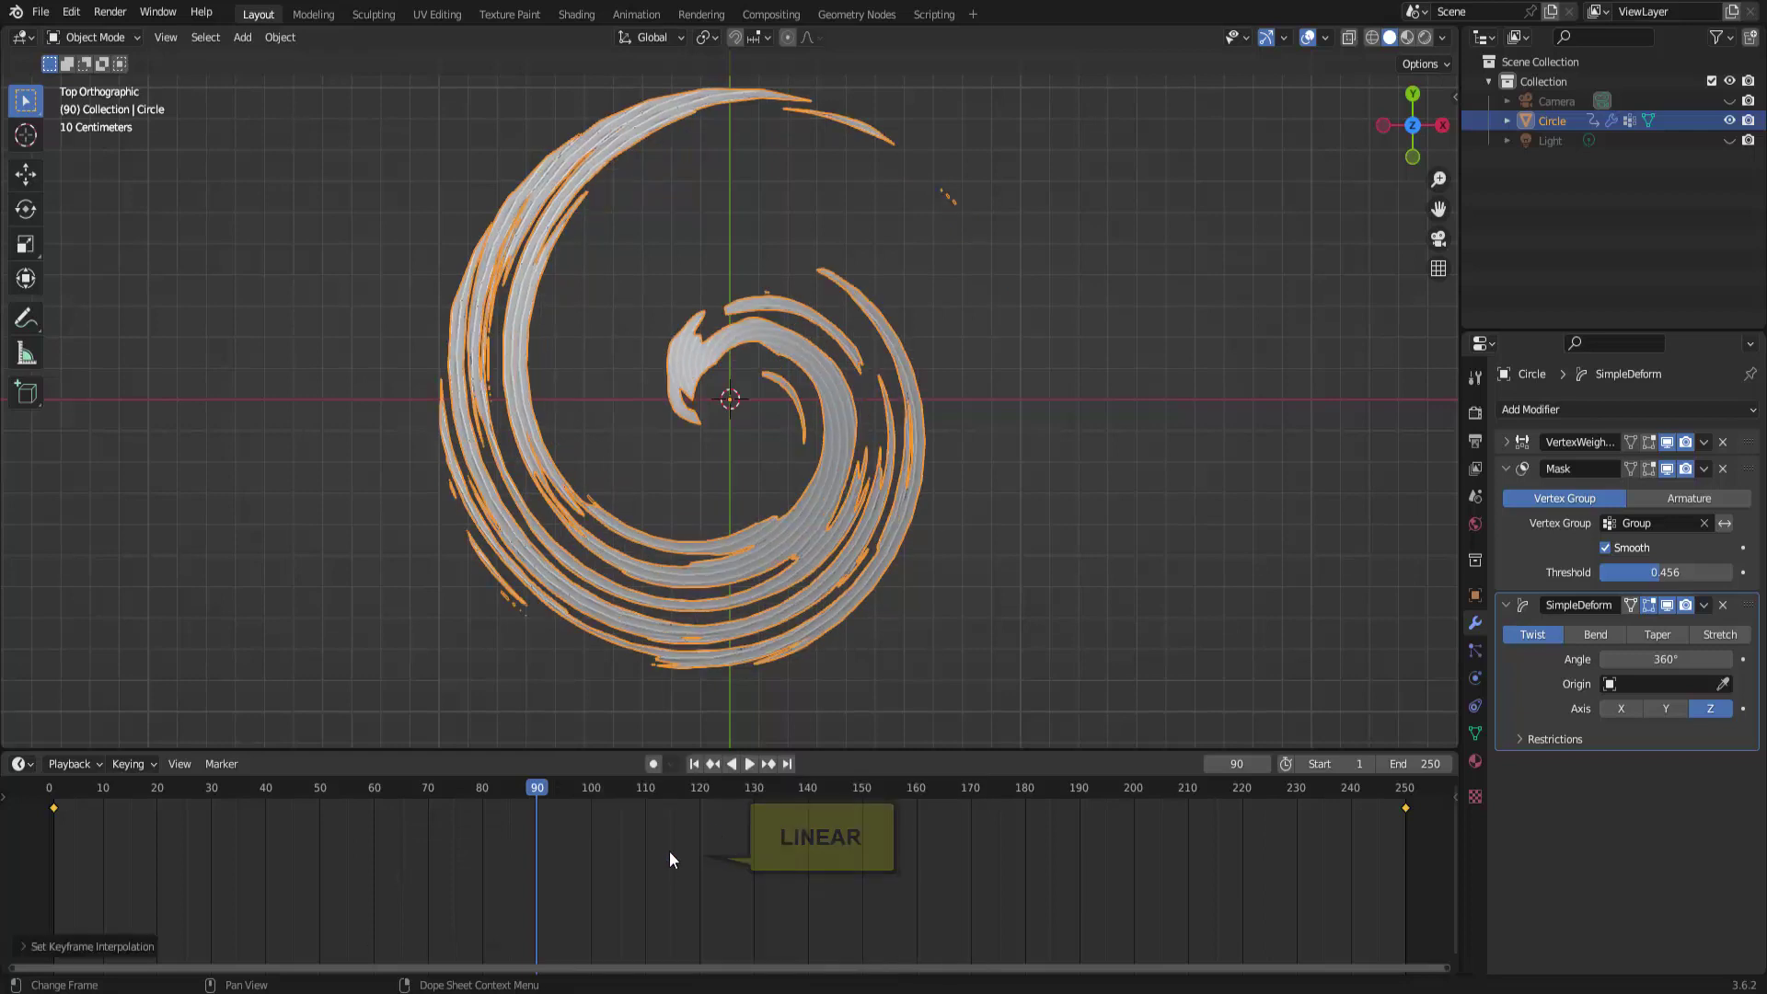
Replay the linear spin from frame 1 and stop it.
left_click(695, 764)
left_click(751, 762)
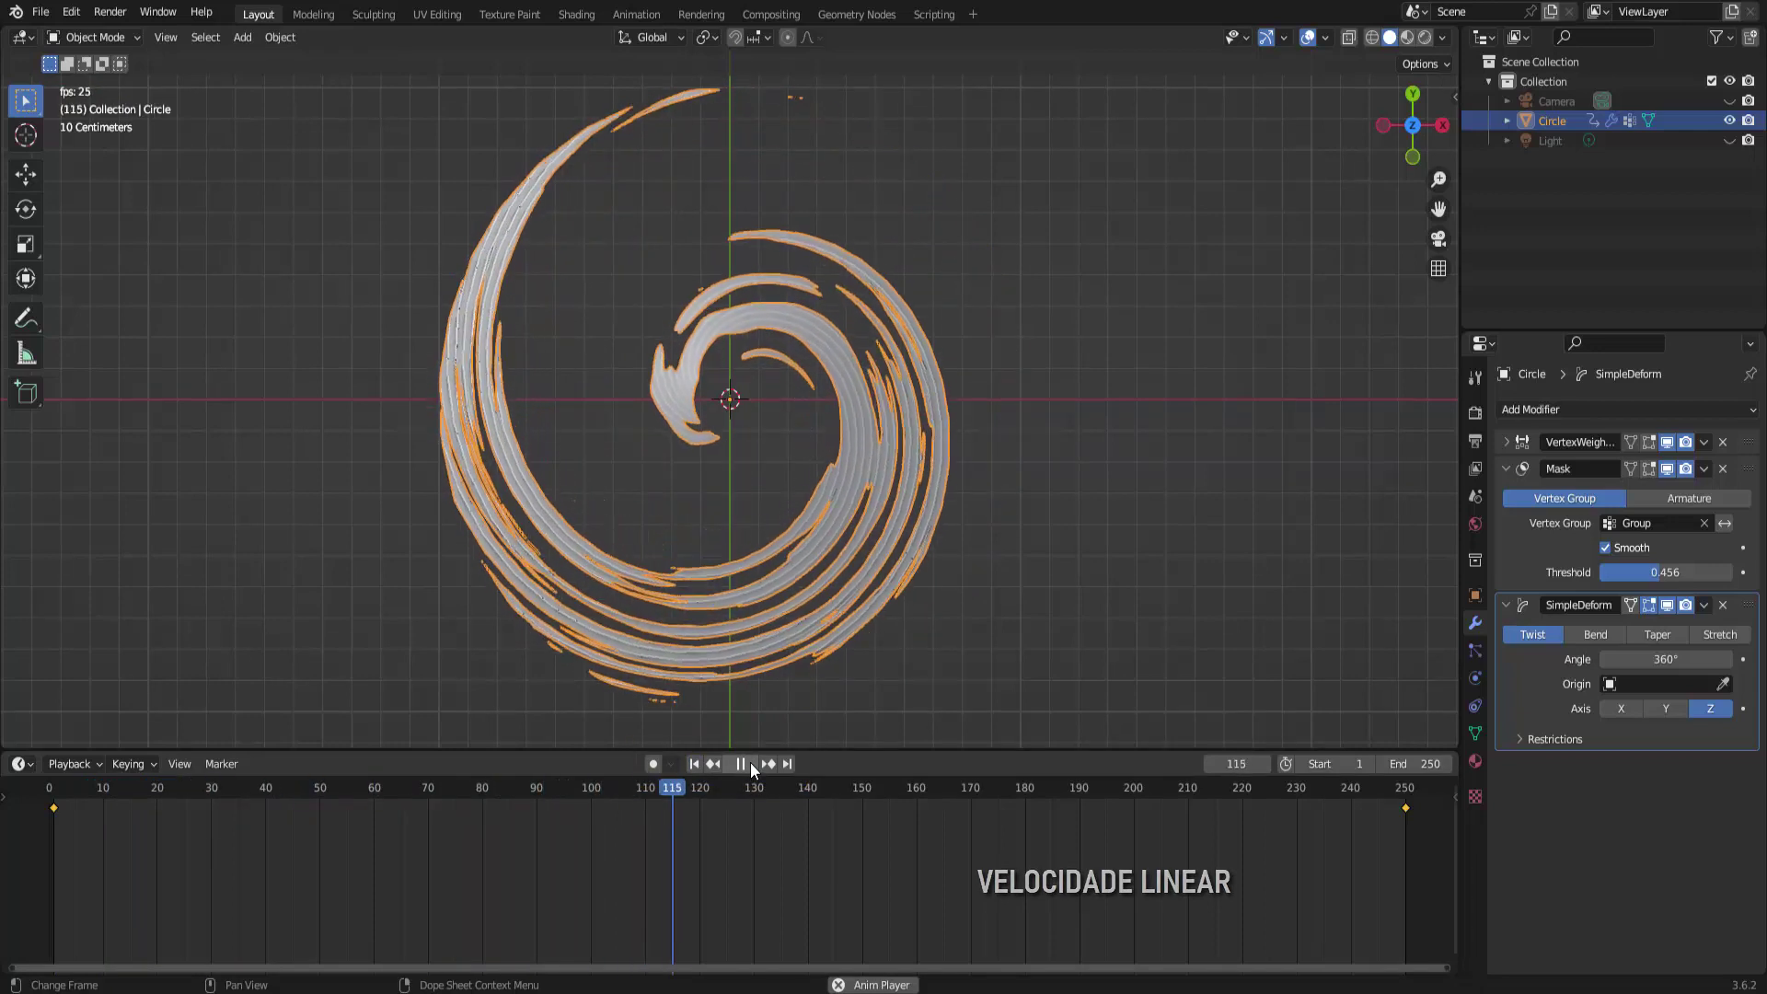
left_click(749, 762)
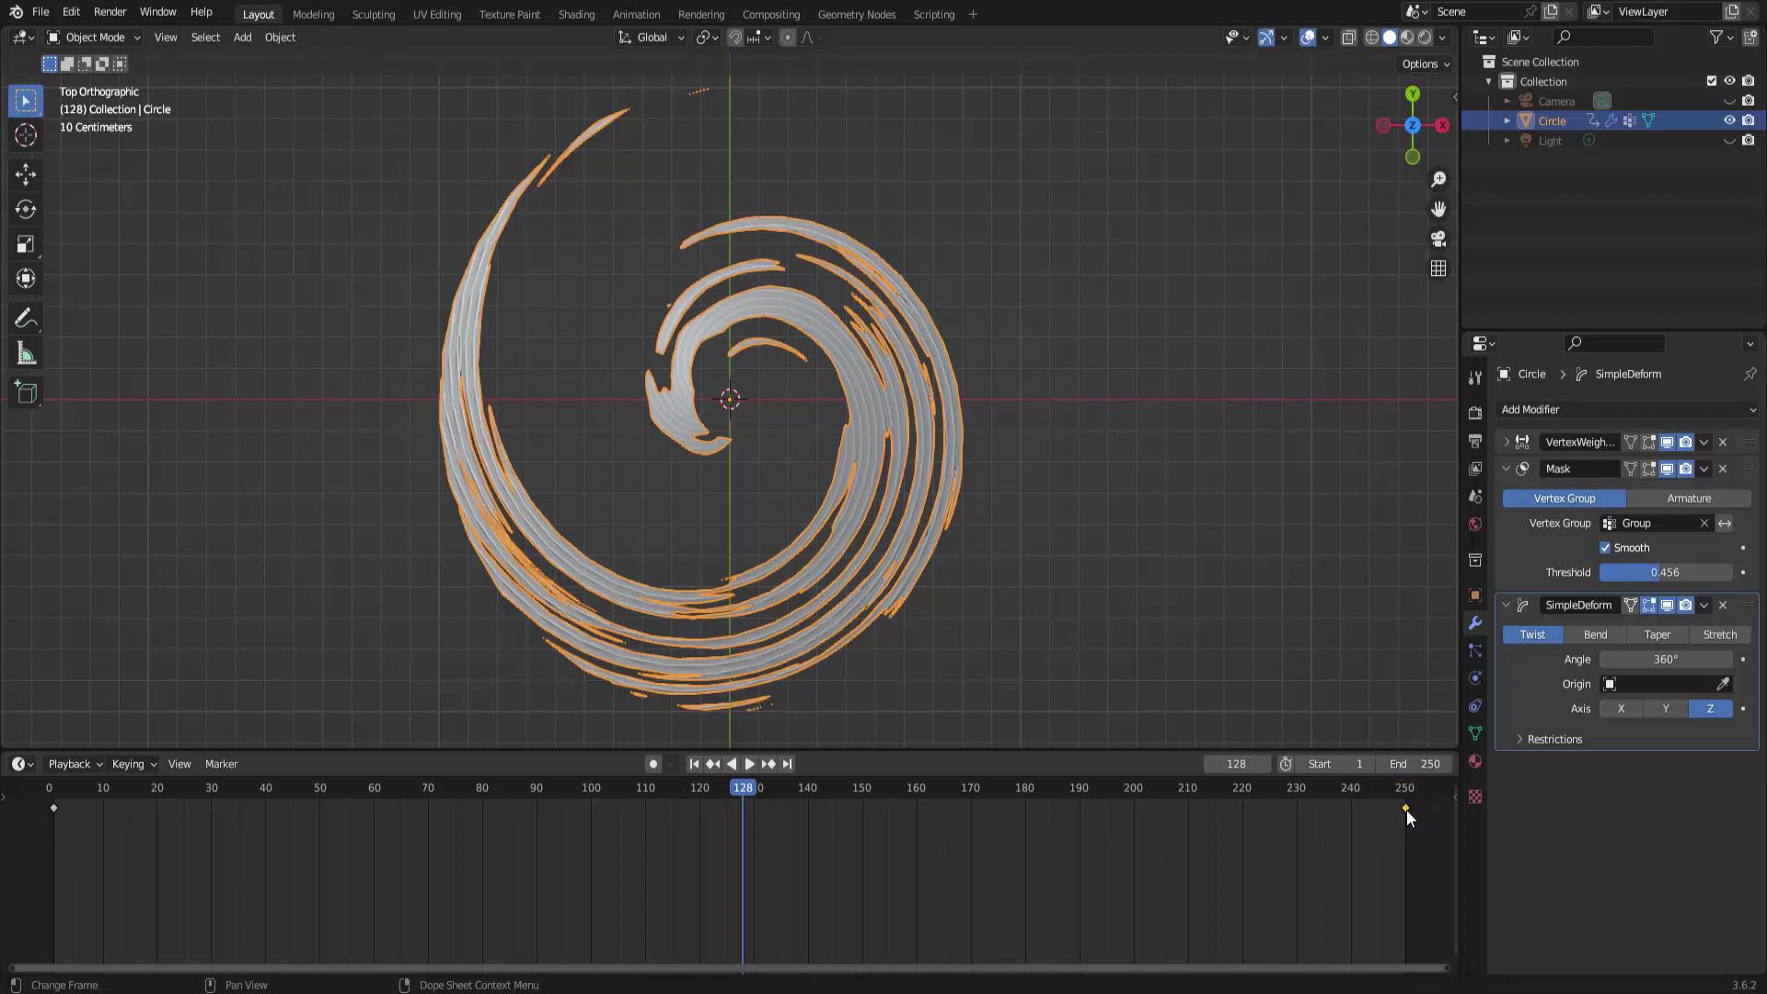
Slide the end rotation keyframe earlier, to around frame 43, and preview the spin.
left_click_drag(1406, 810, 741, 810)
left_click(691, 764)
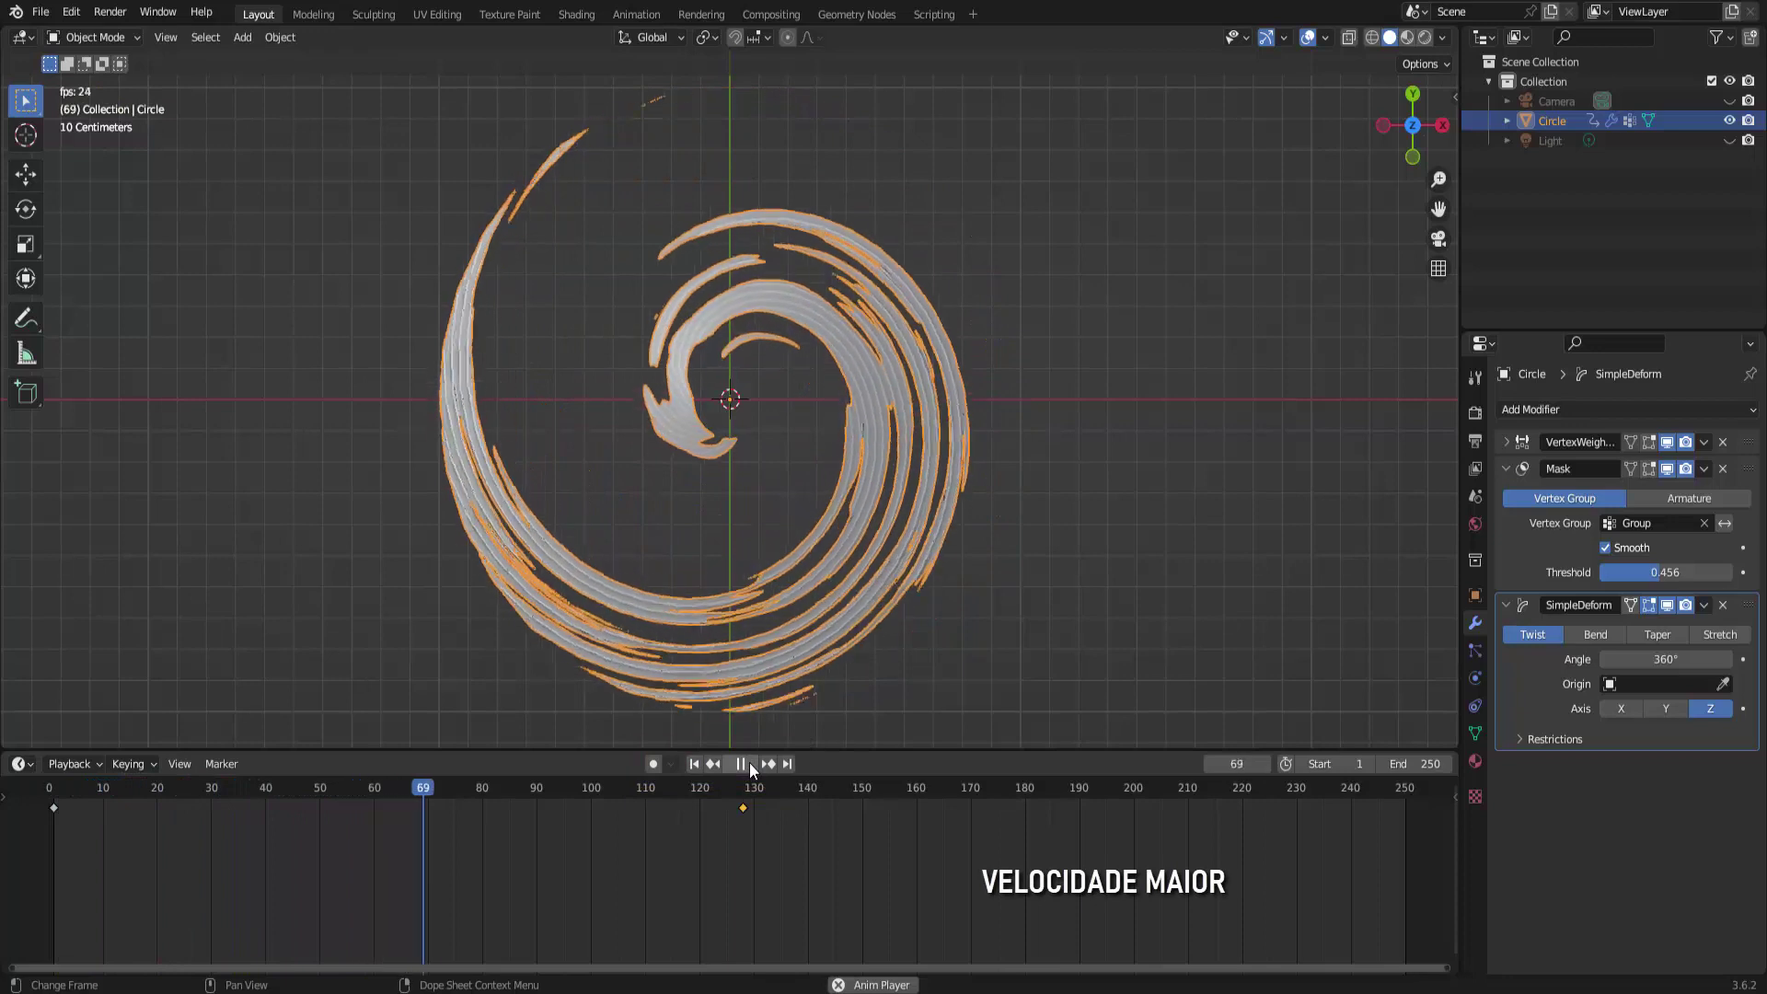
left_click(749, 762)
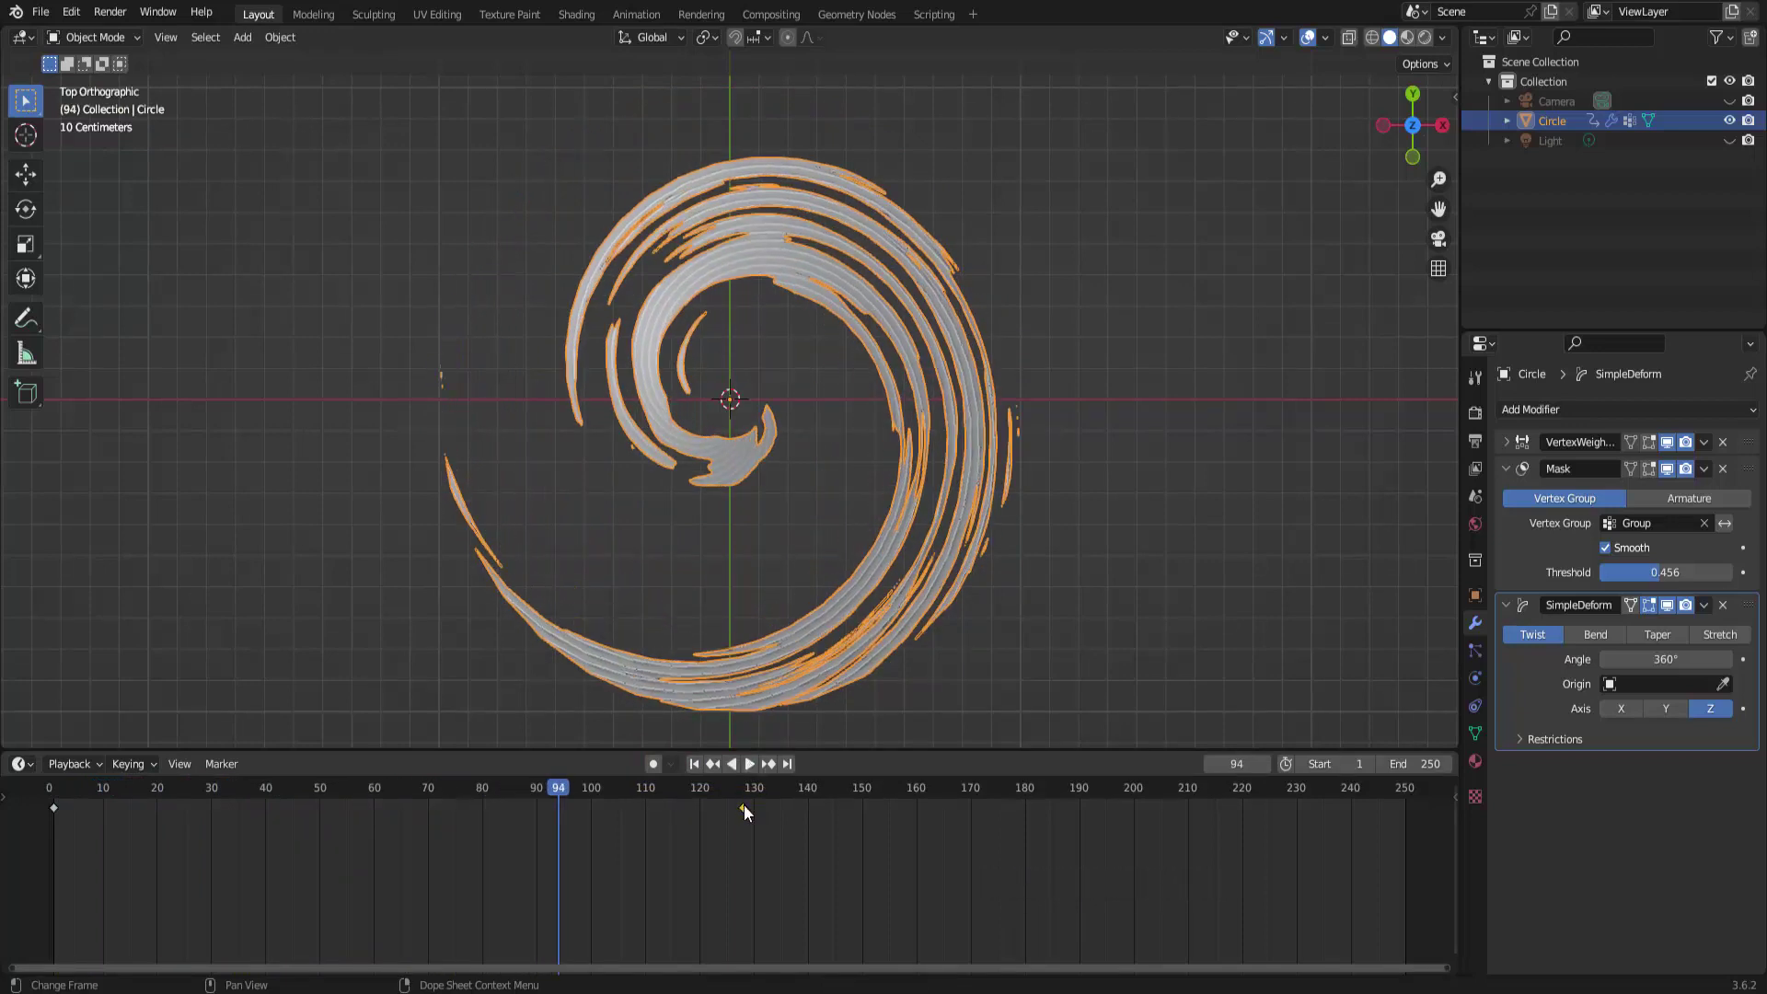
key("g")
left_click_drag(527, 805, 346, 805)
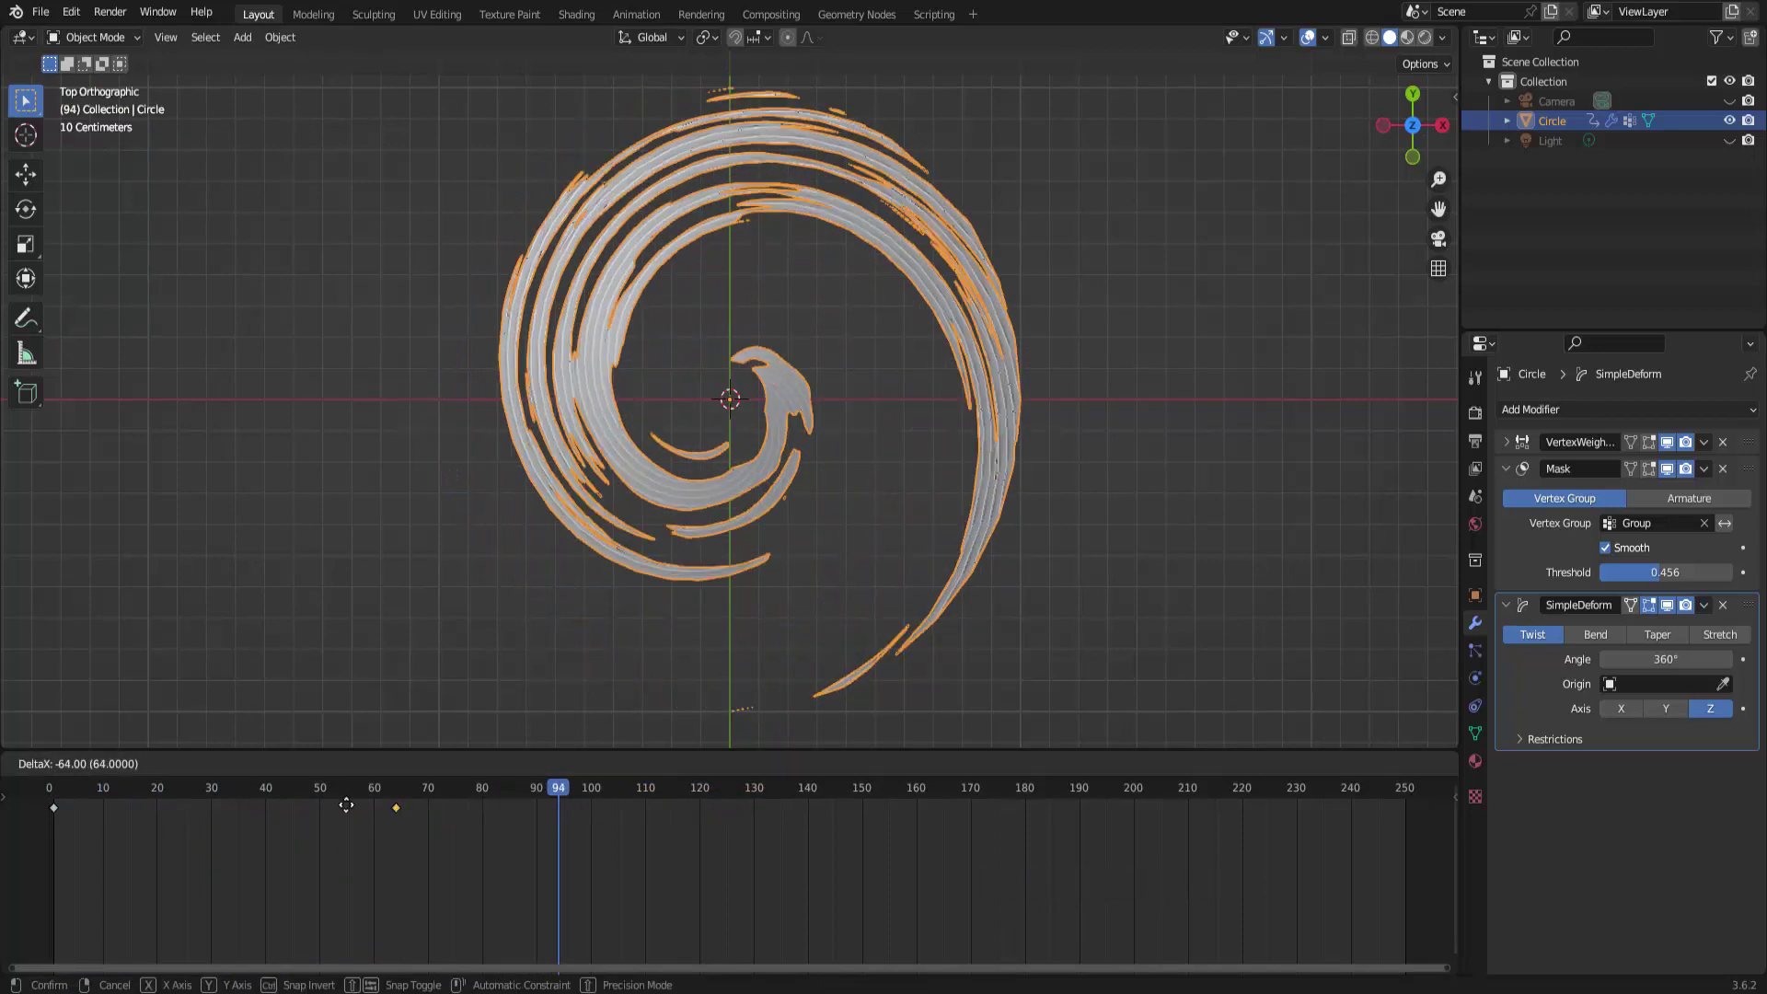
left_click(272, 810)
left_click(748, 764)
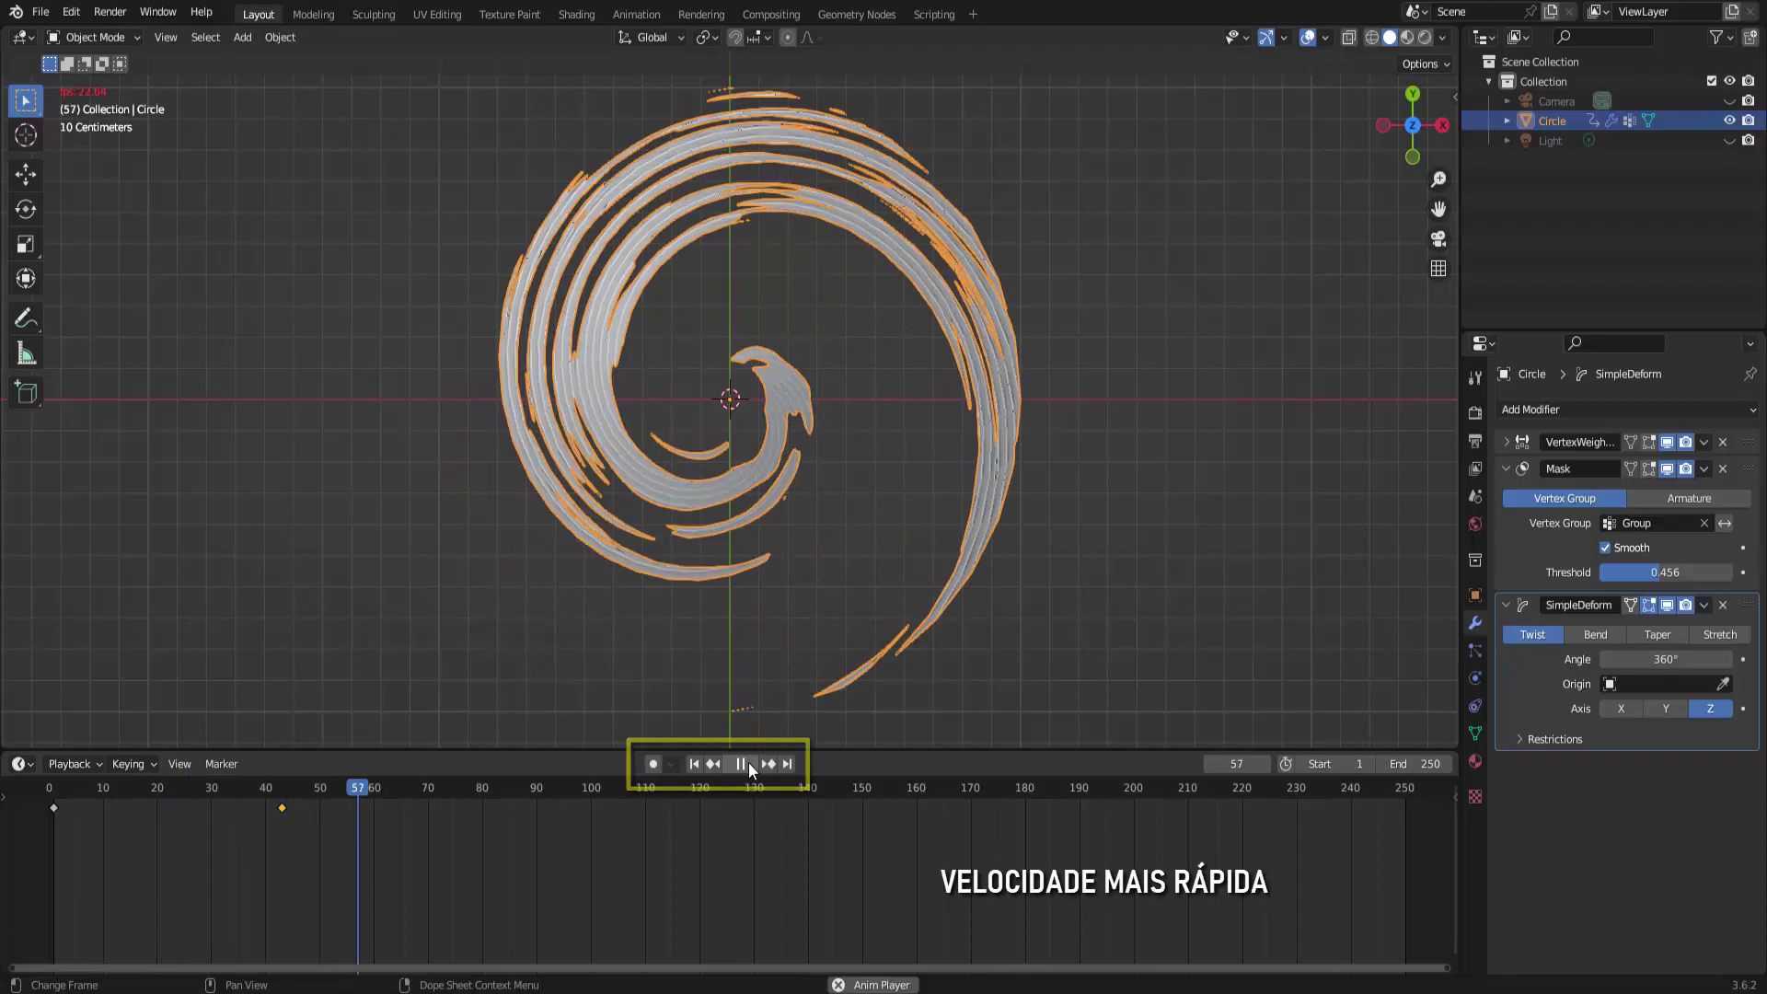
left_click(748, 765)
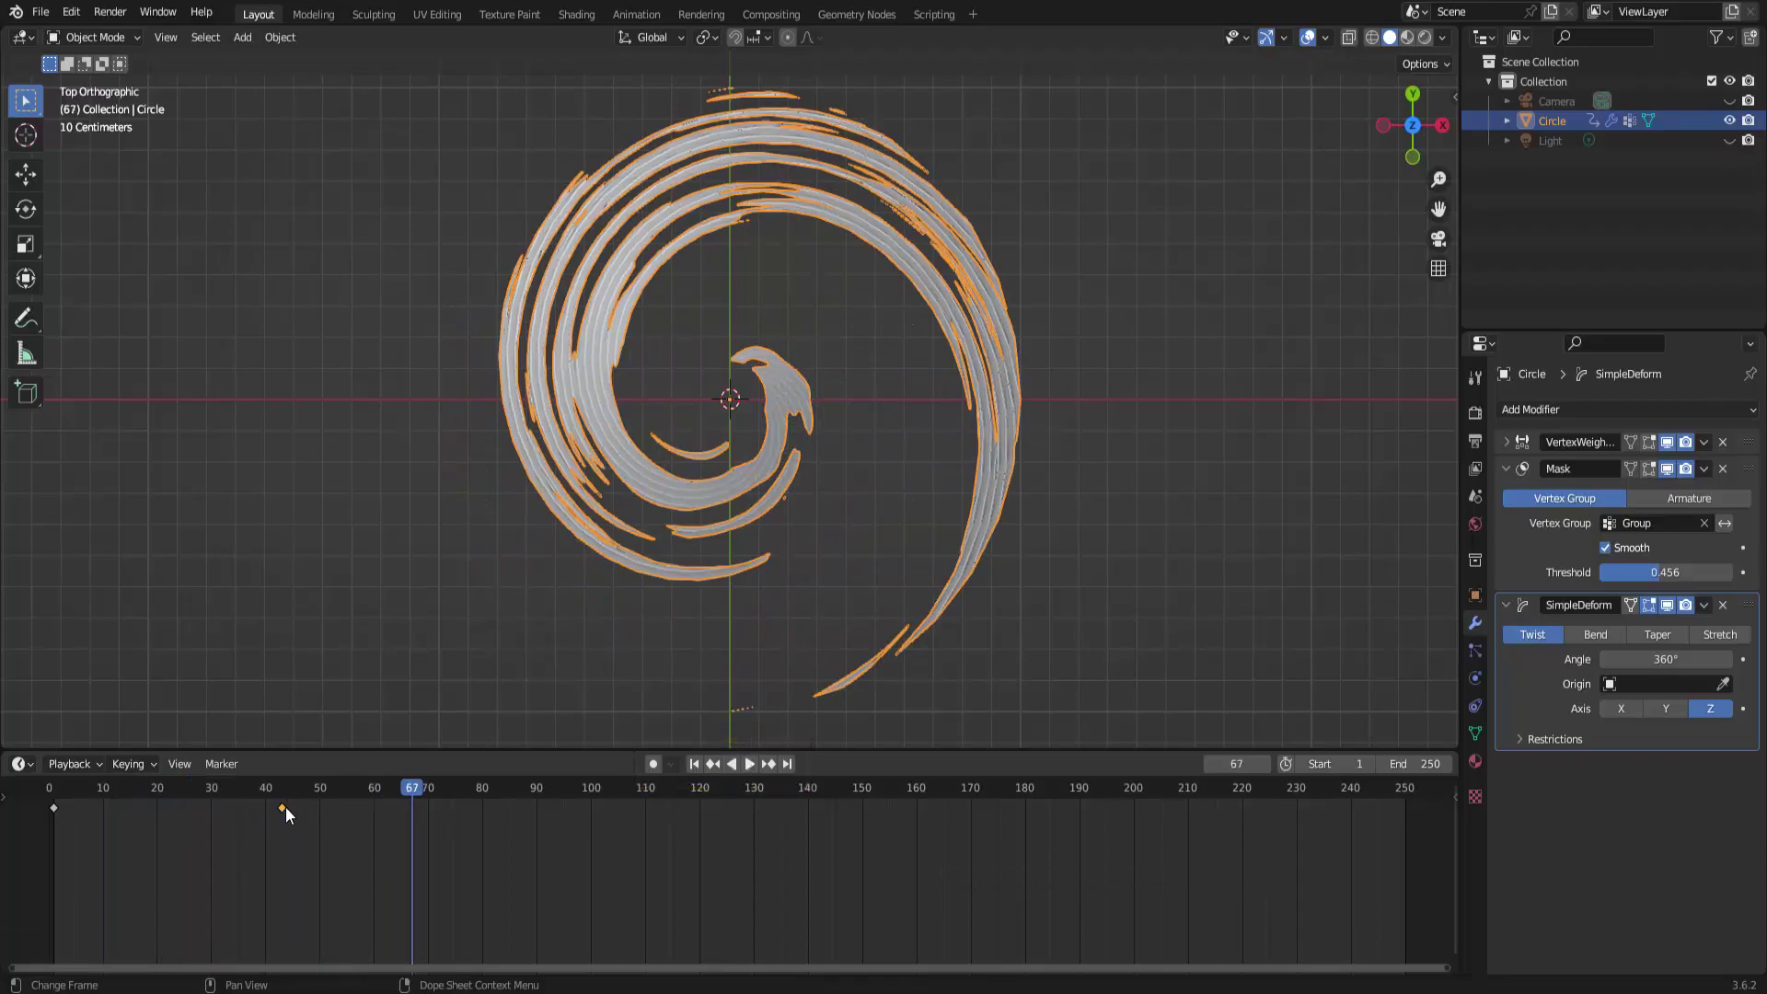
Place the end keyframe at frame 120 and replay the faster spin from frame 1.
key("g")
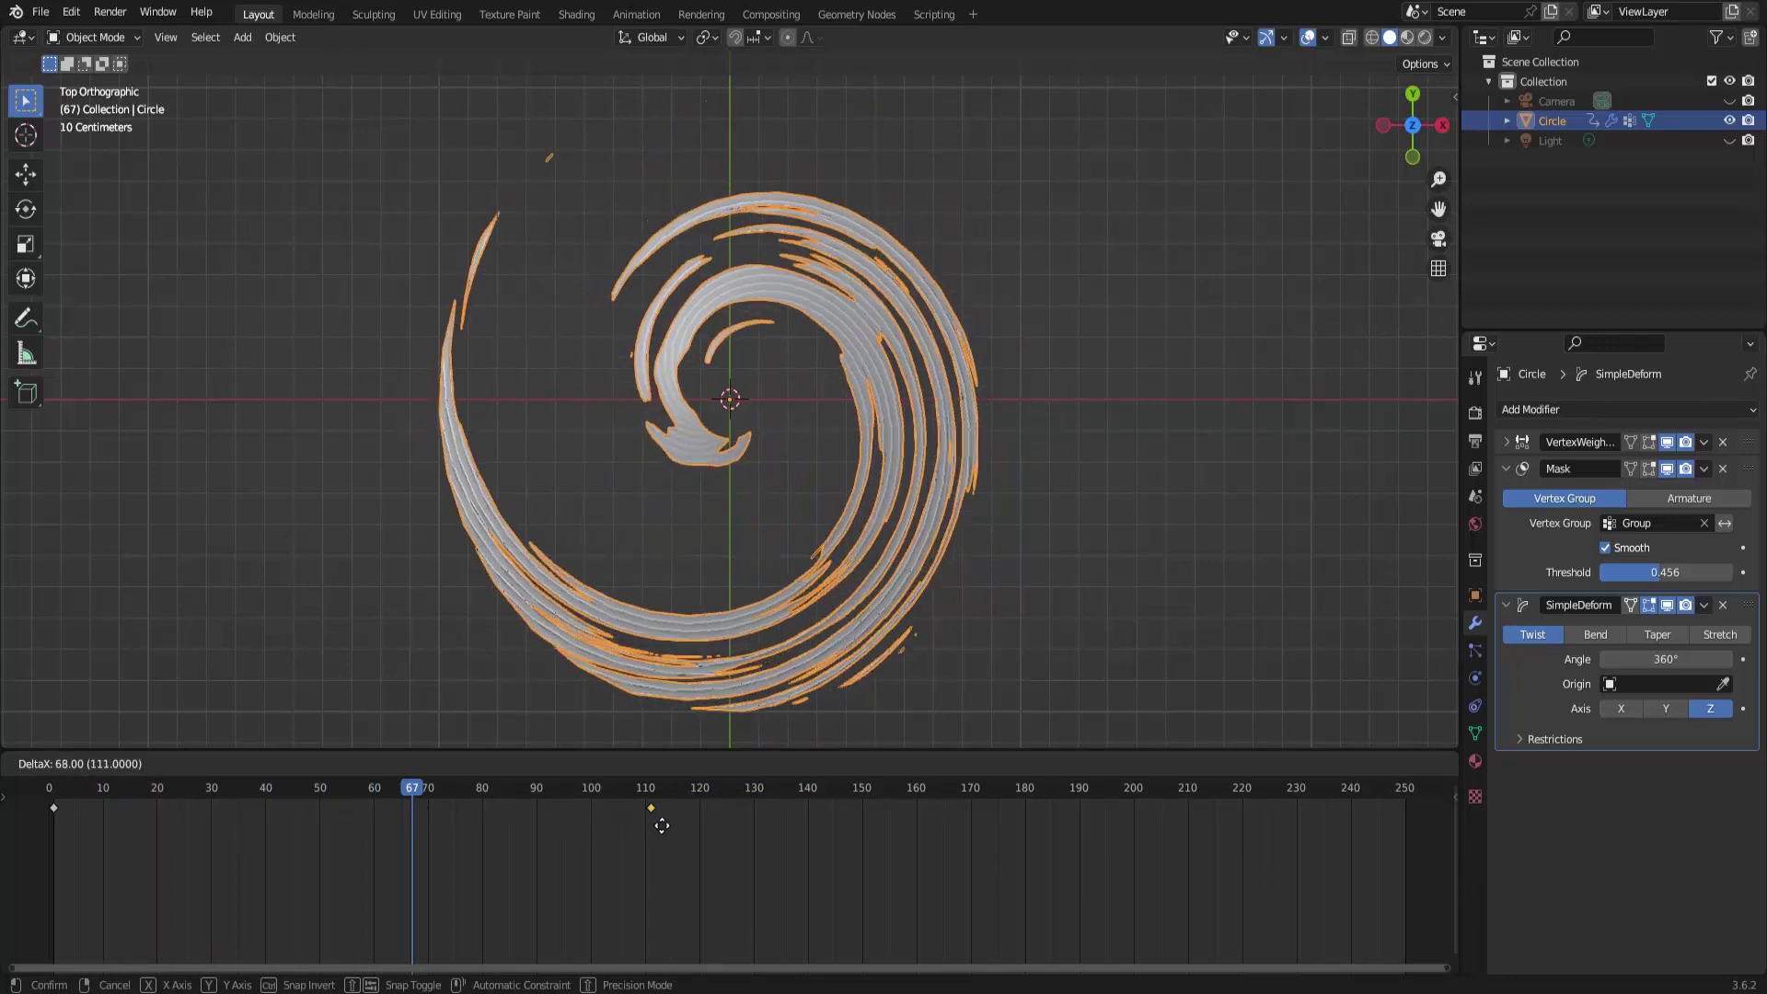
left_click(702, 812)
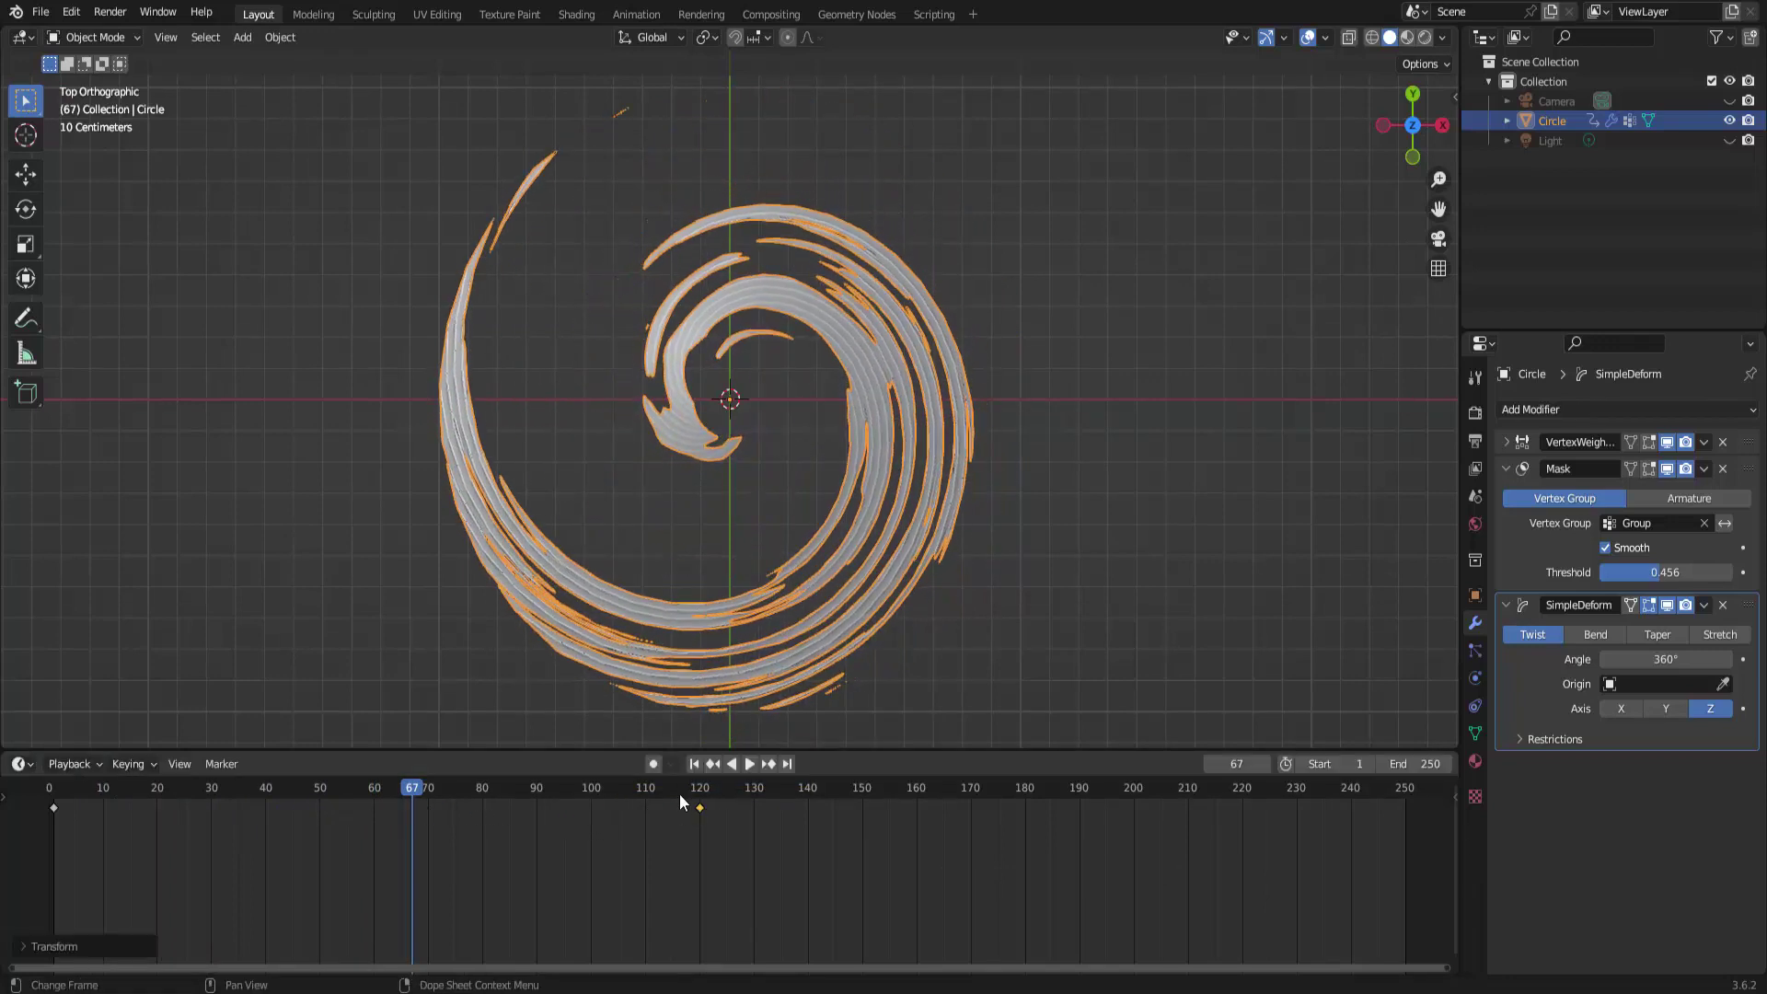
left_click(693, 765)
left_click(748, 762)
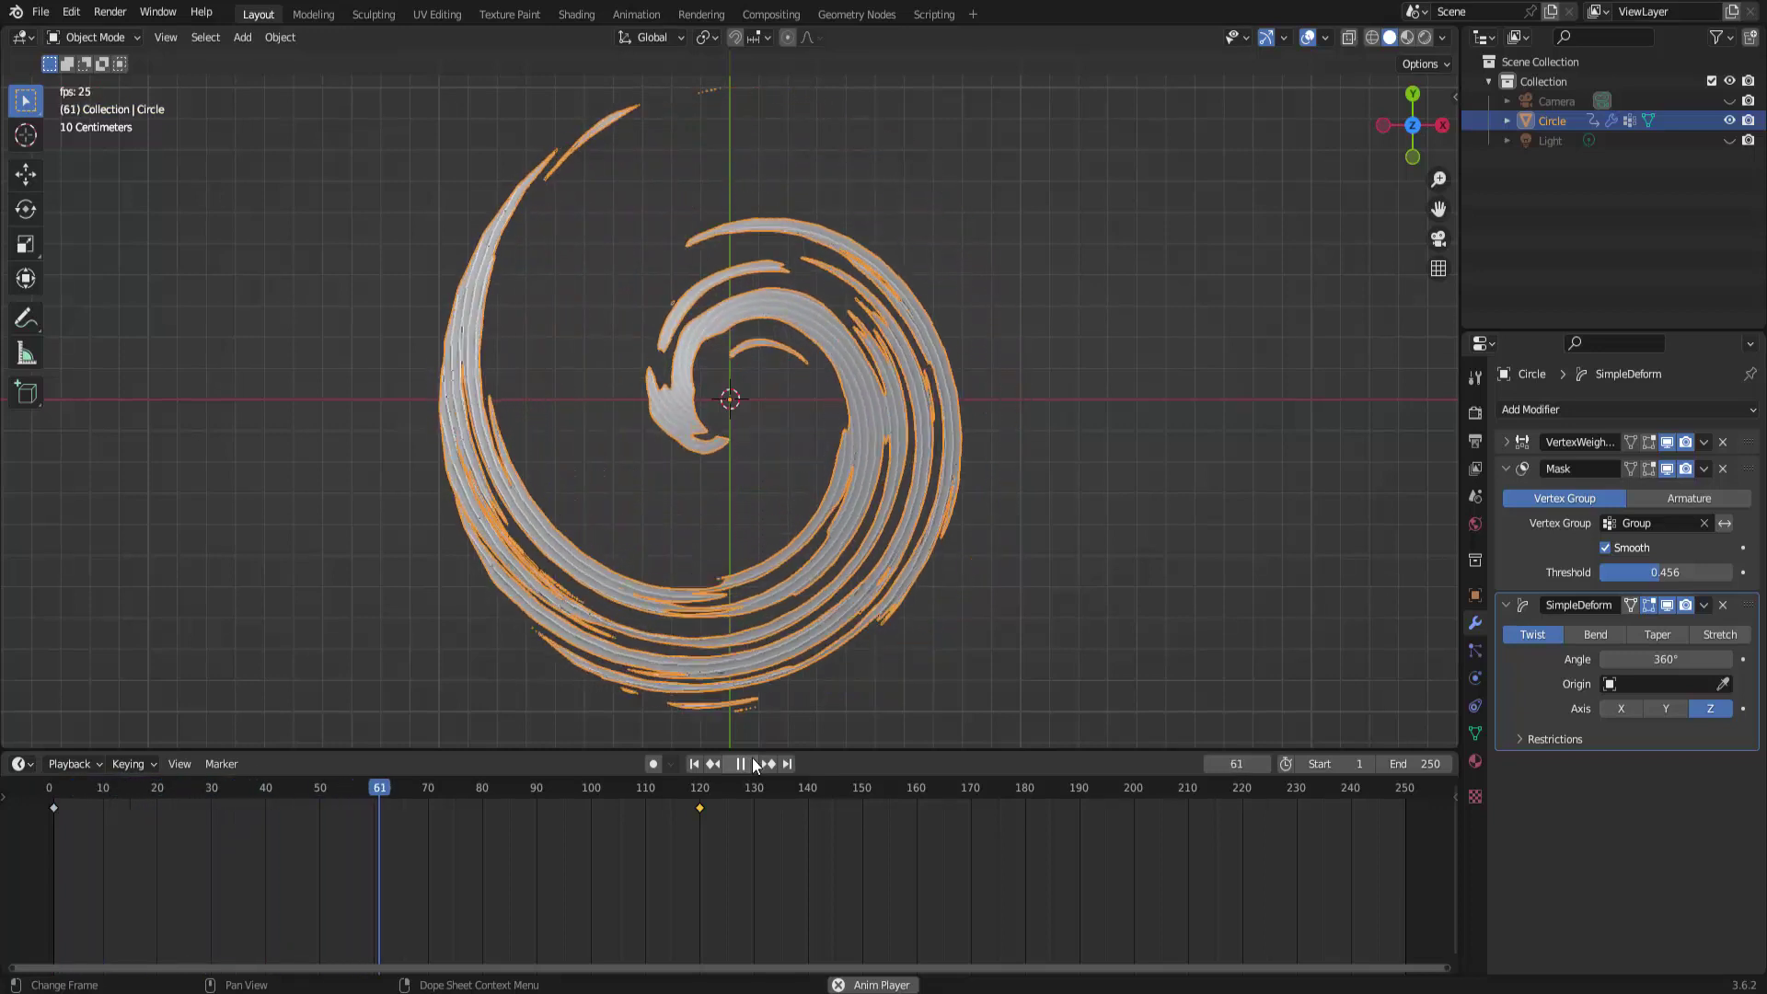
left_click(749, 763)
Apply Make Cyclic (F-Modifier) extrapolation and preview the continuous spin past frame 120.
key("shift+e")
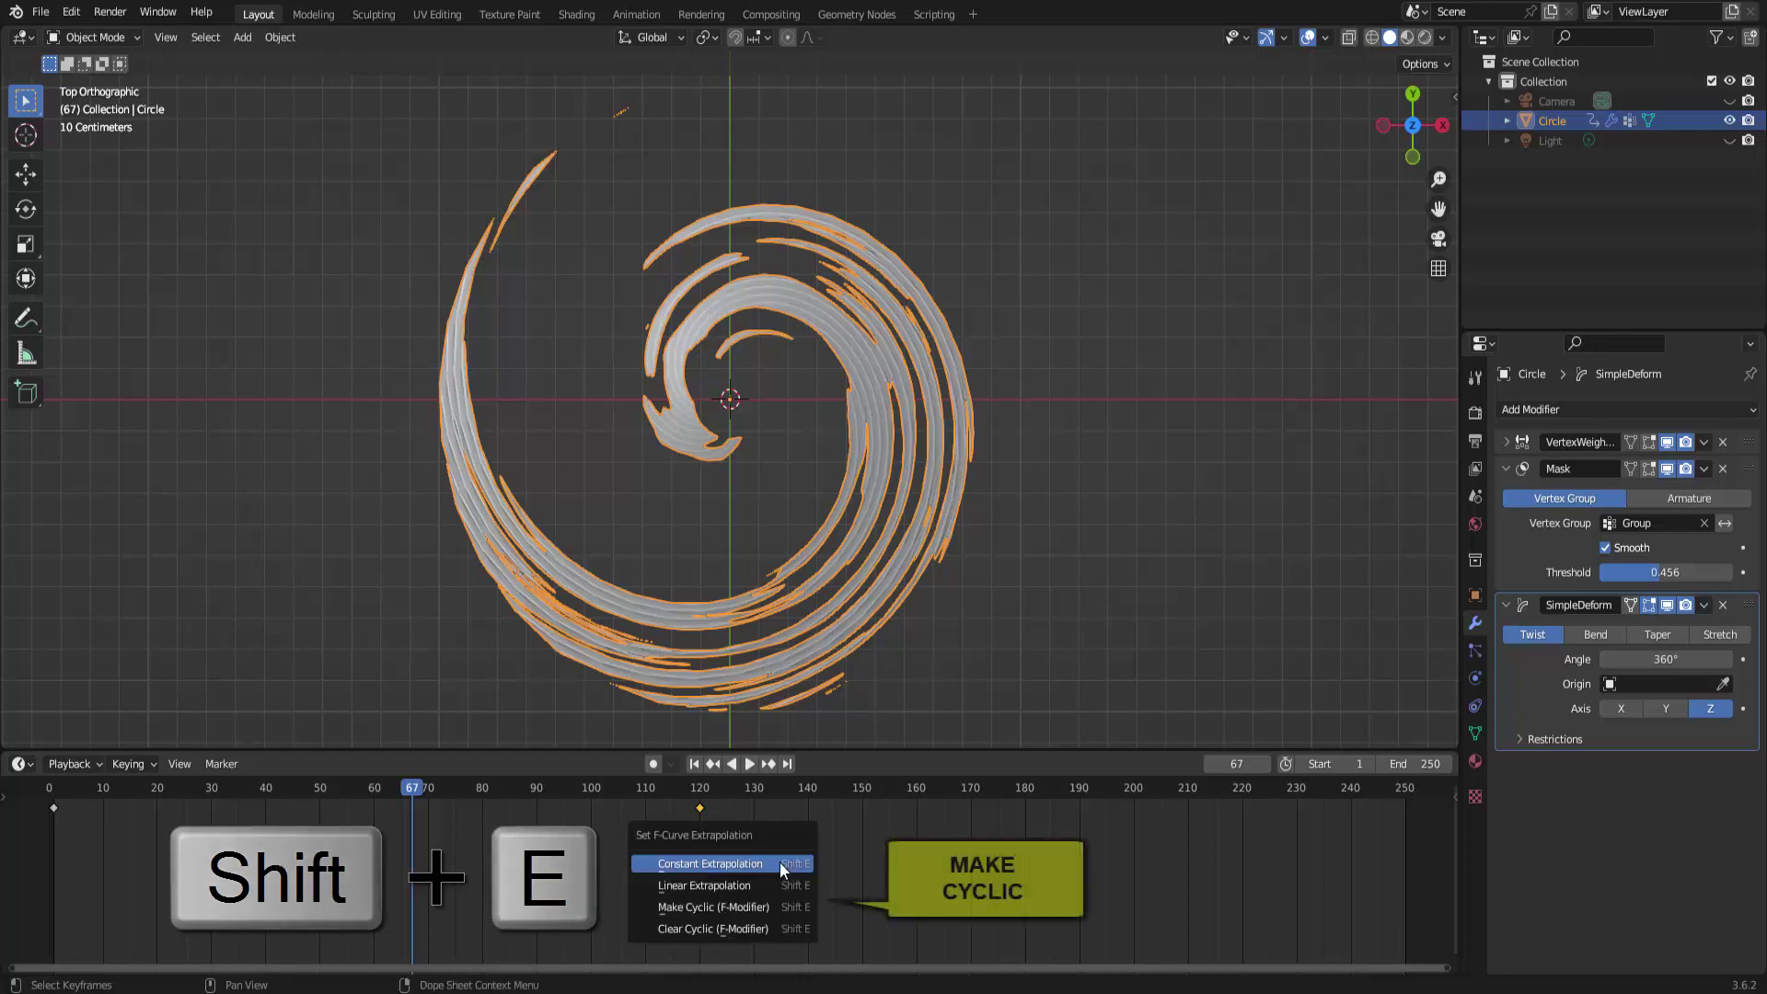
left_click(743, 906)
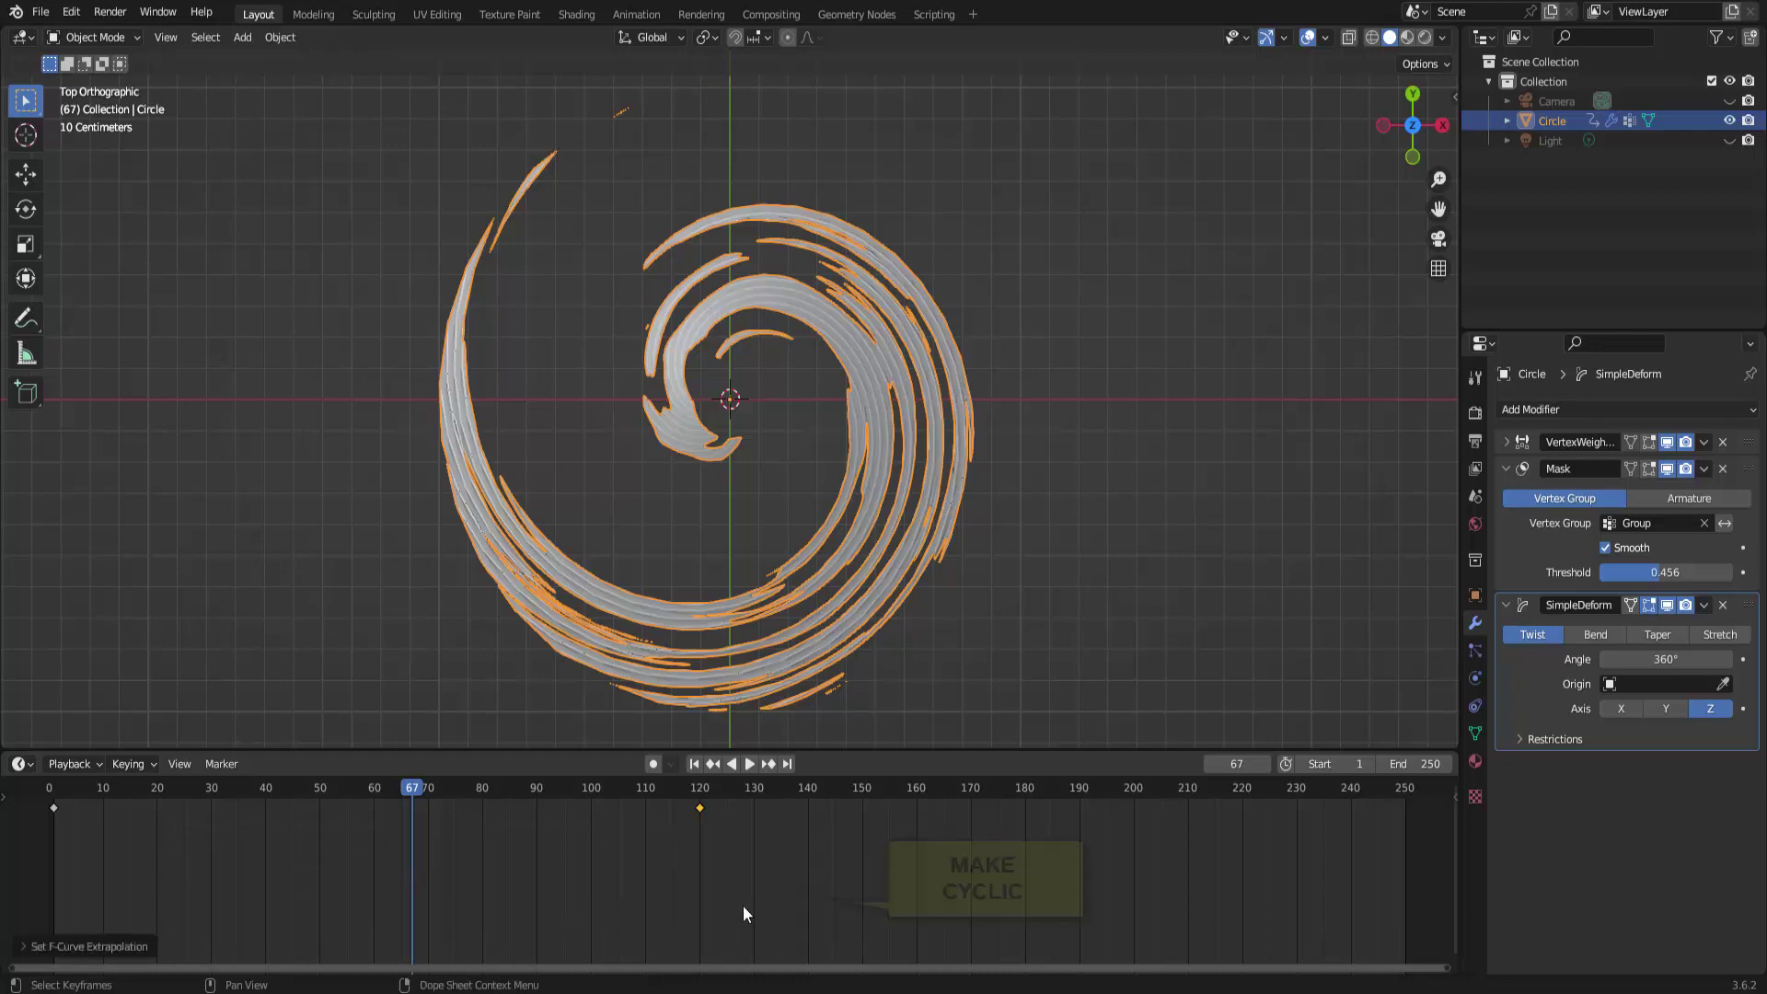
left_click(747, 766)
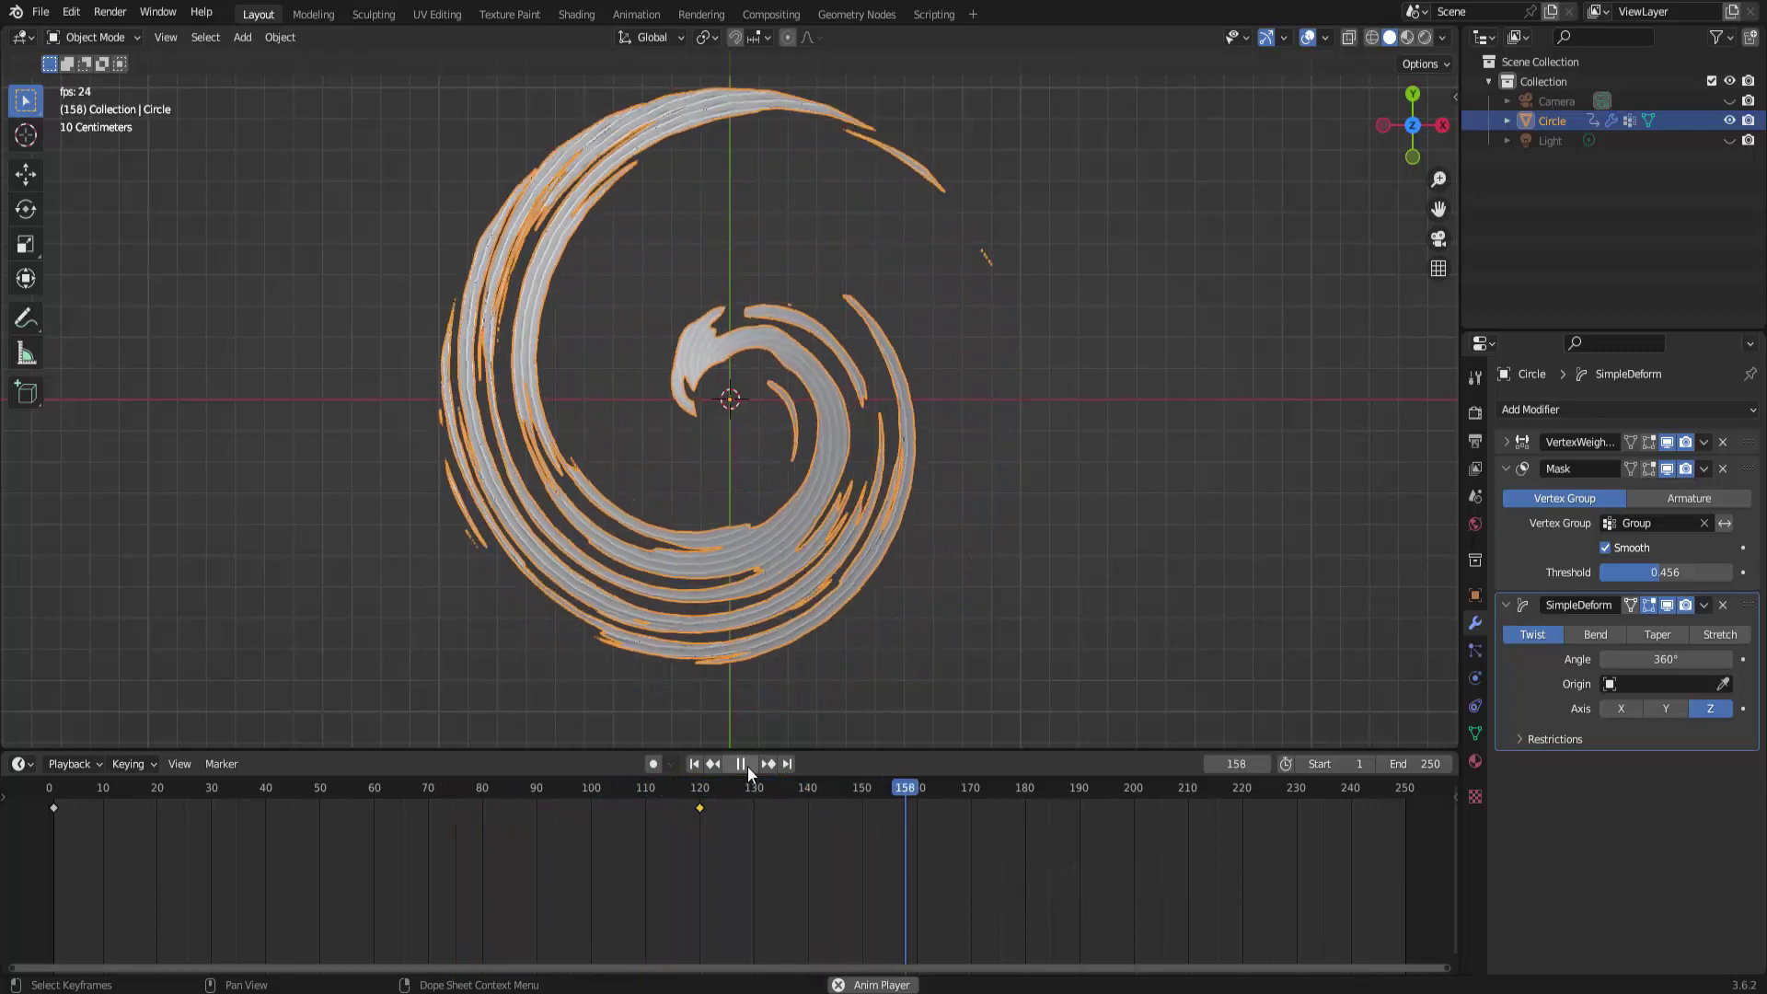
left_click(742, 763)
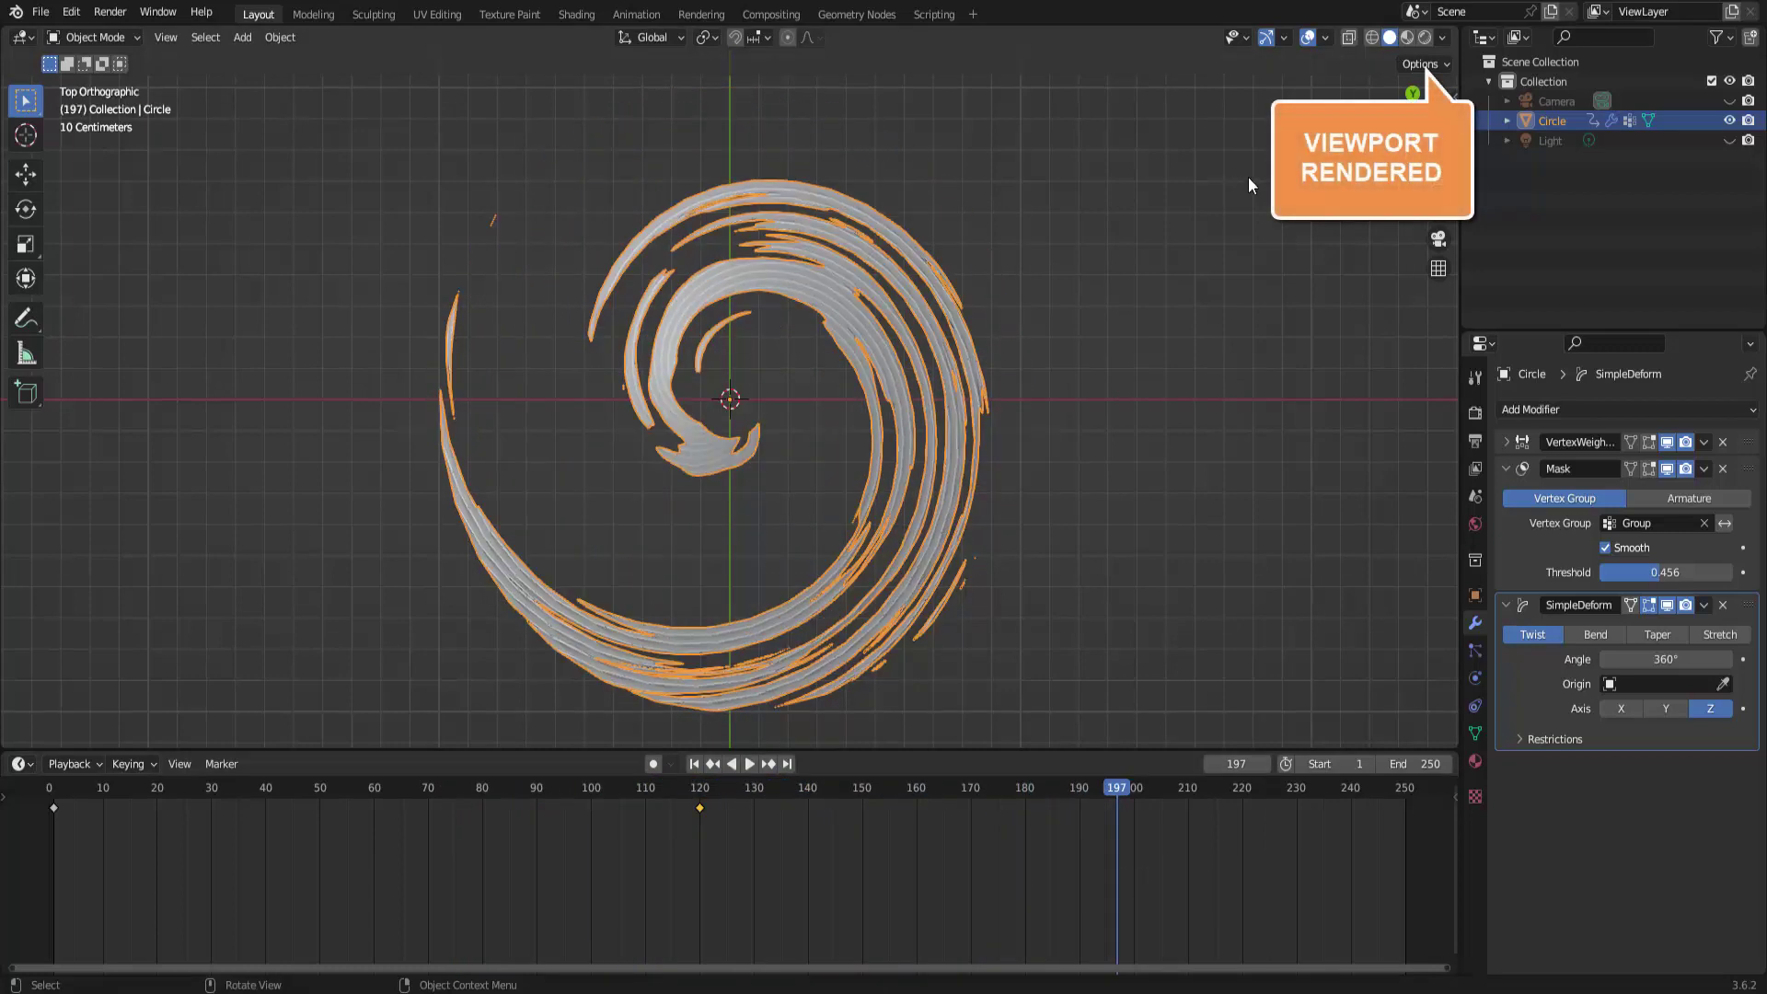
Switch to Rendered shading, add a new Emission material at strength 6, and enable Bloom.
left_click(1425, 38)
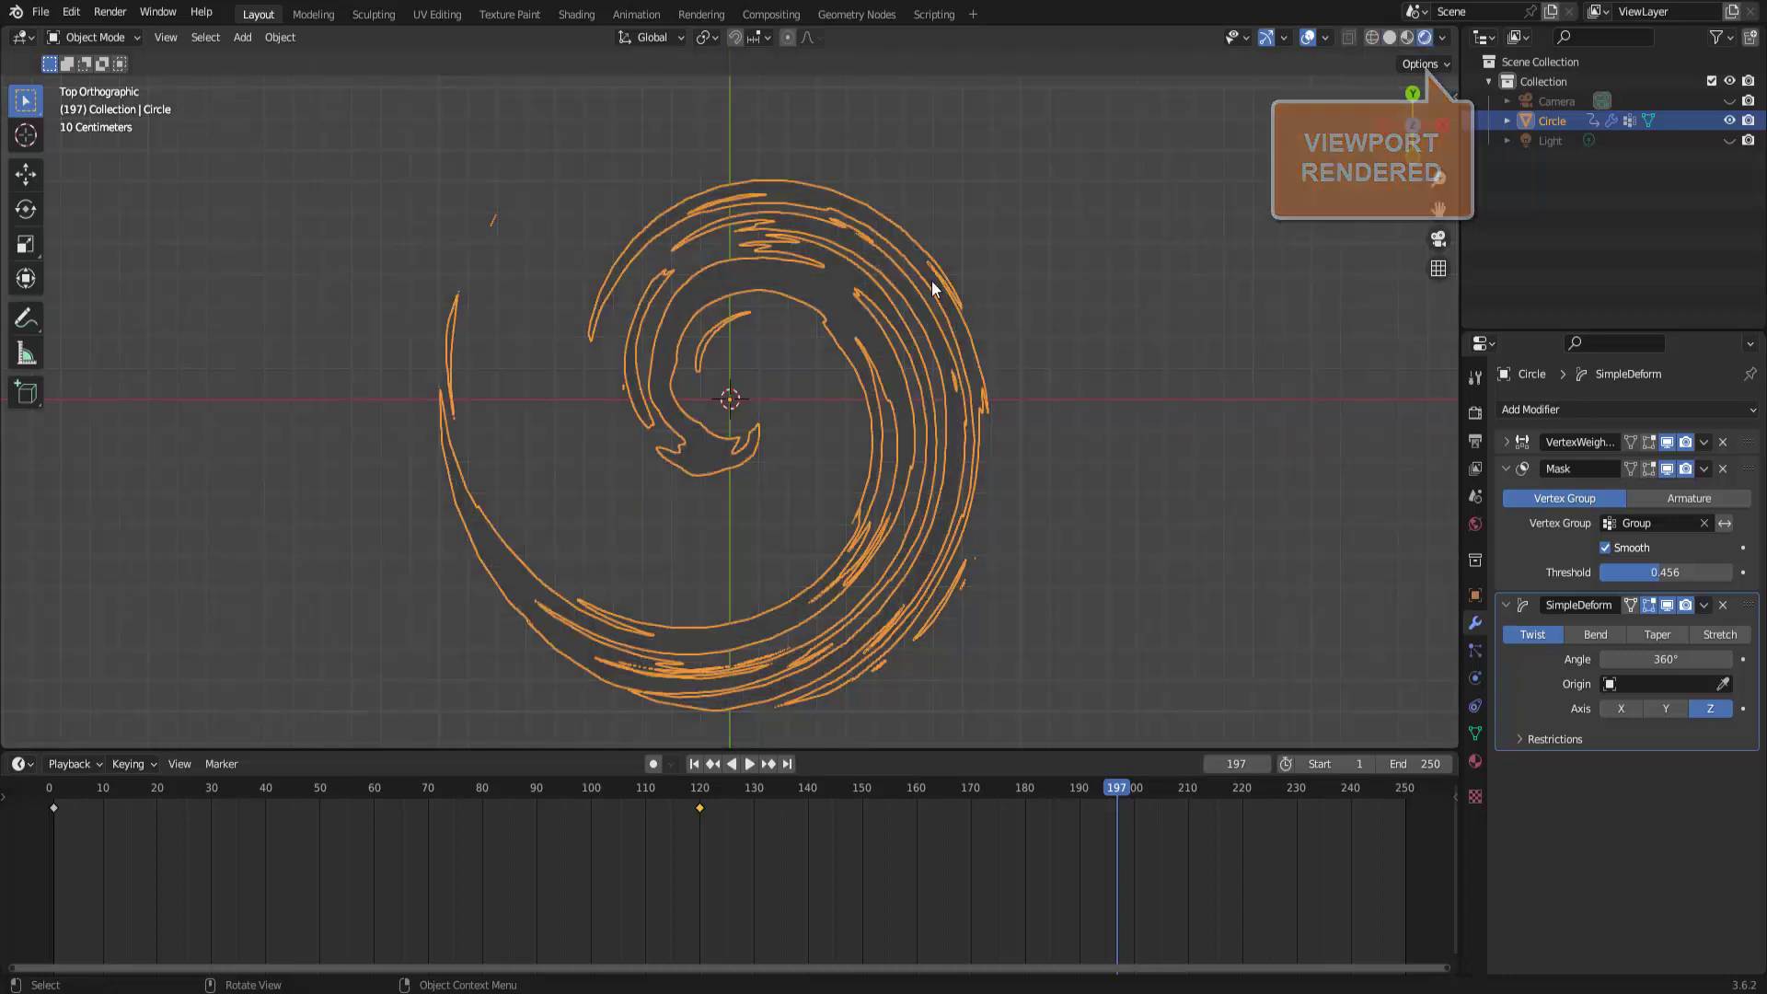
left_click(1474, 762)
left_click(1660, 491)
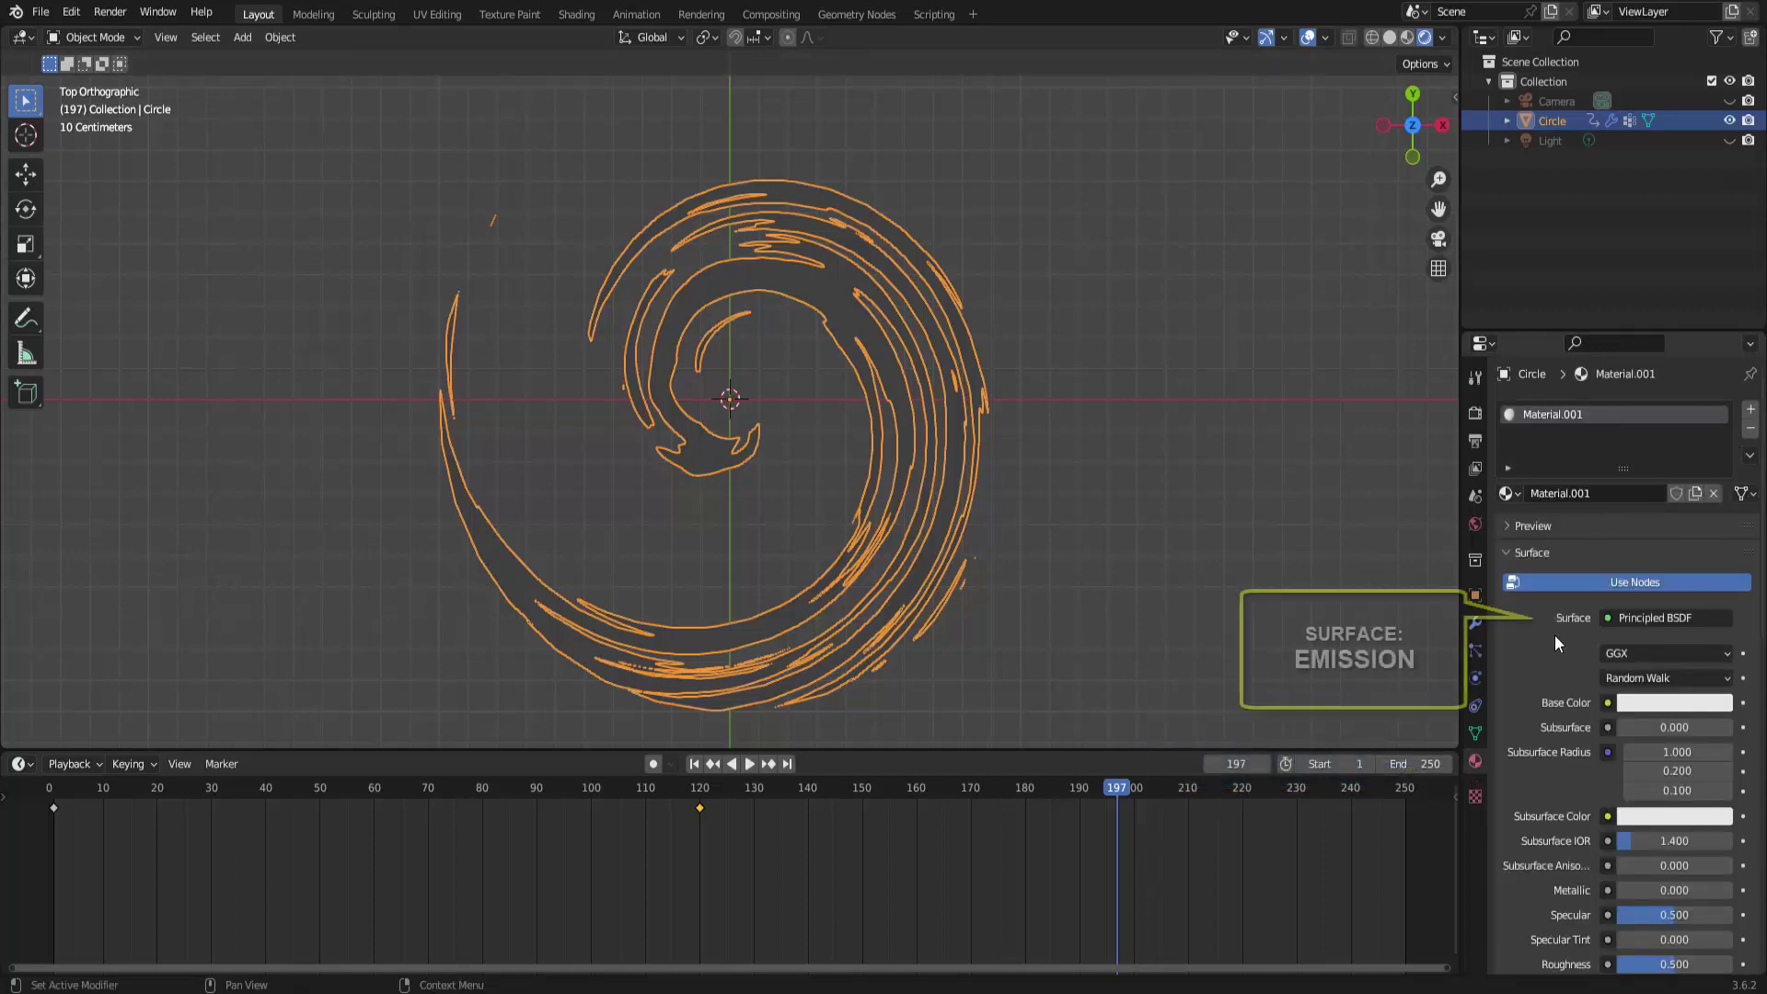
left_click(1651, 617)
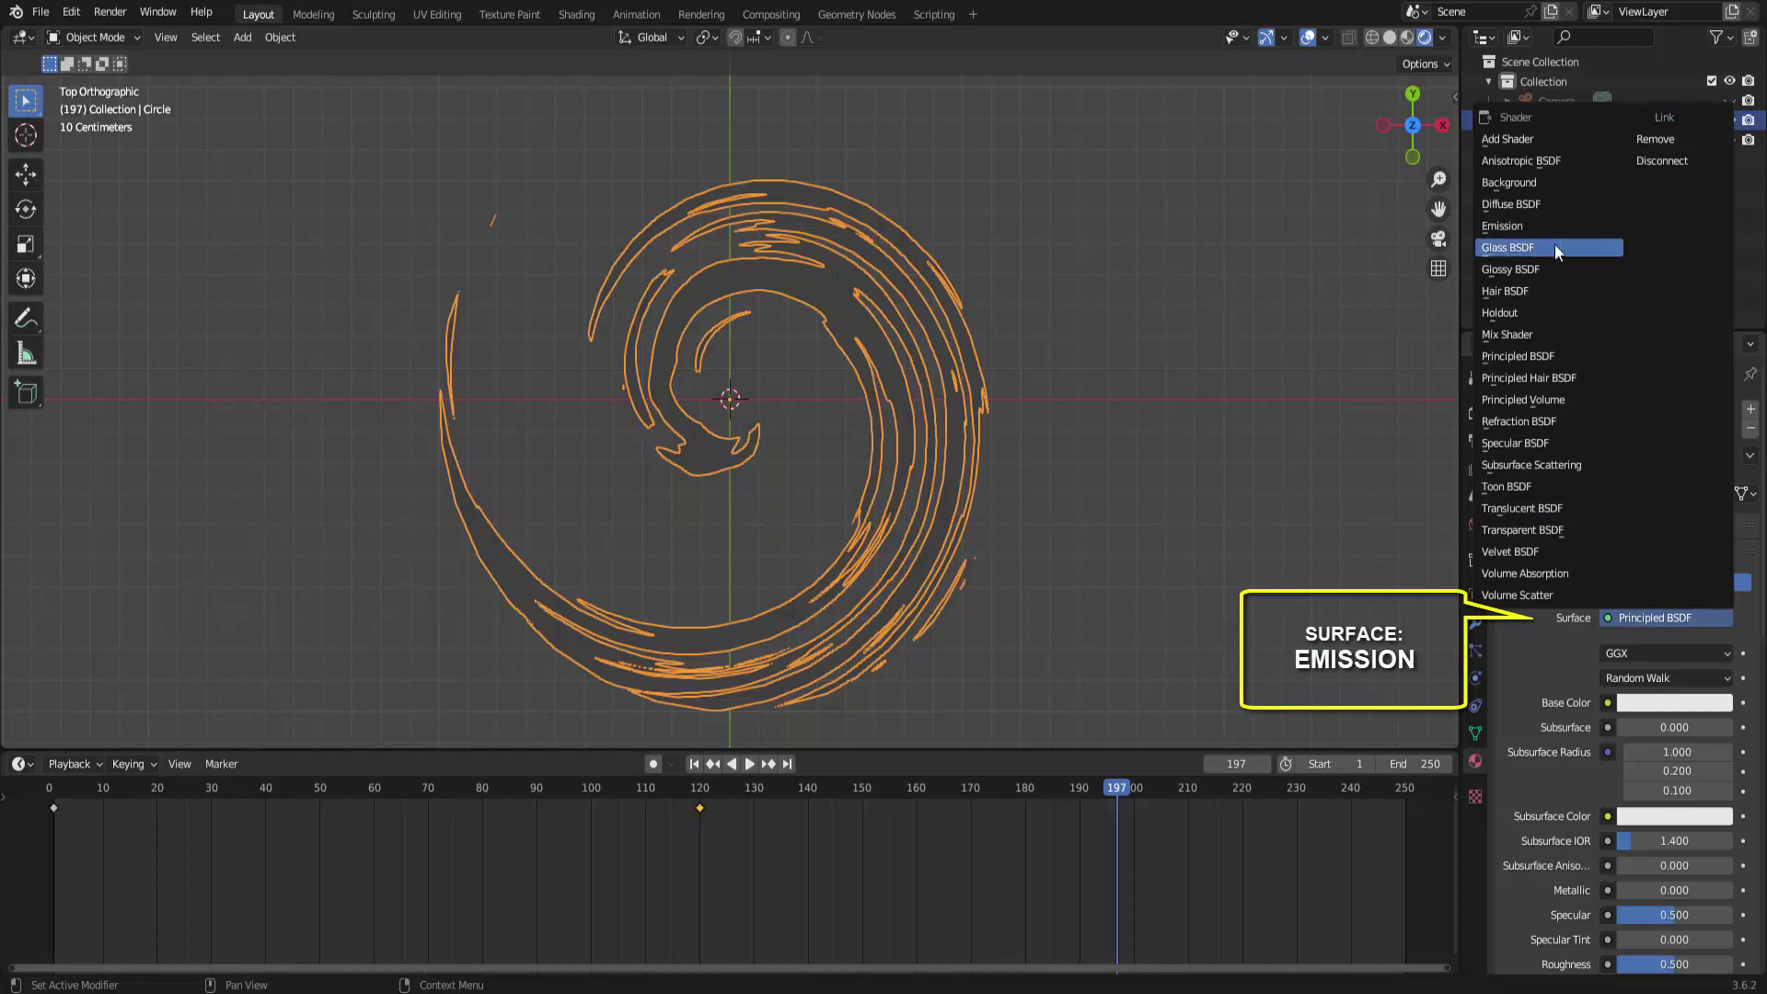
left_click(1532, 226)
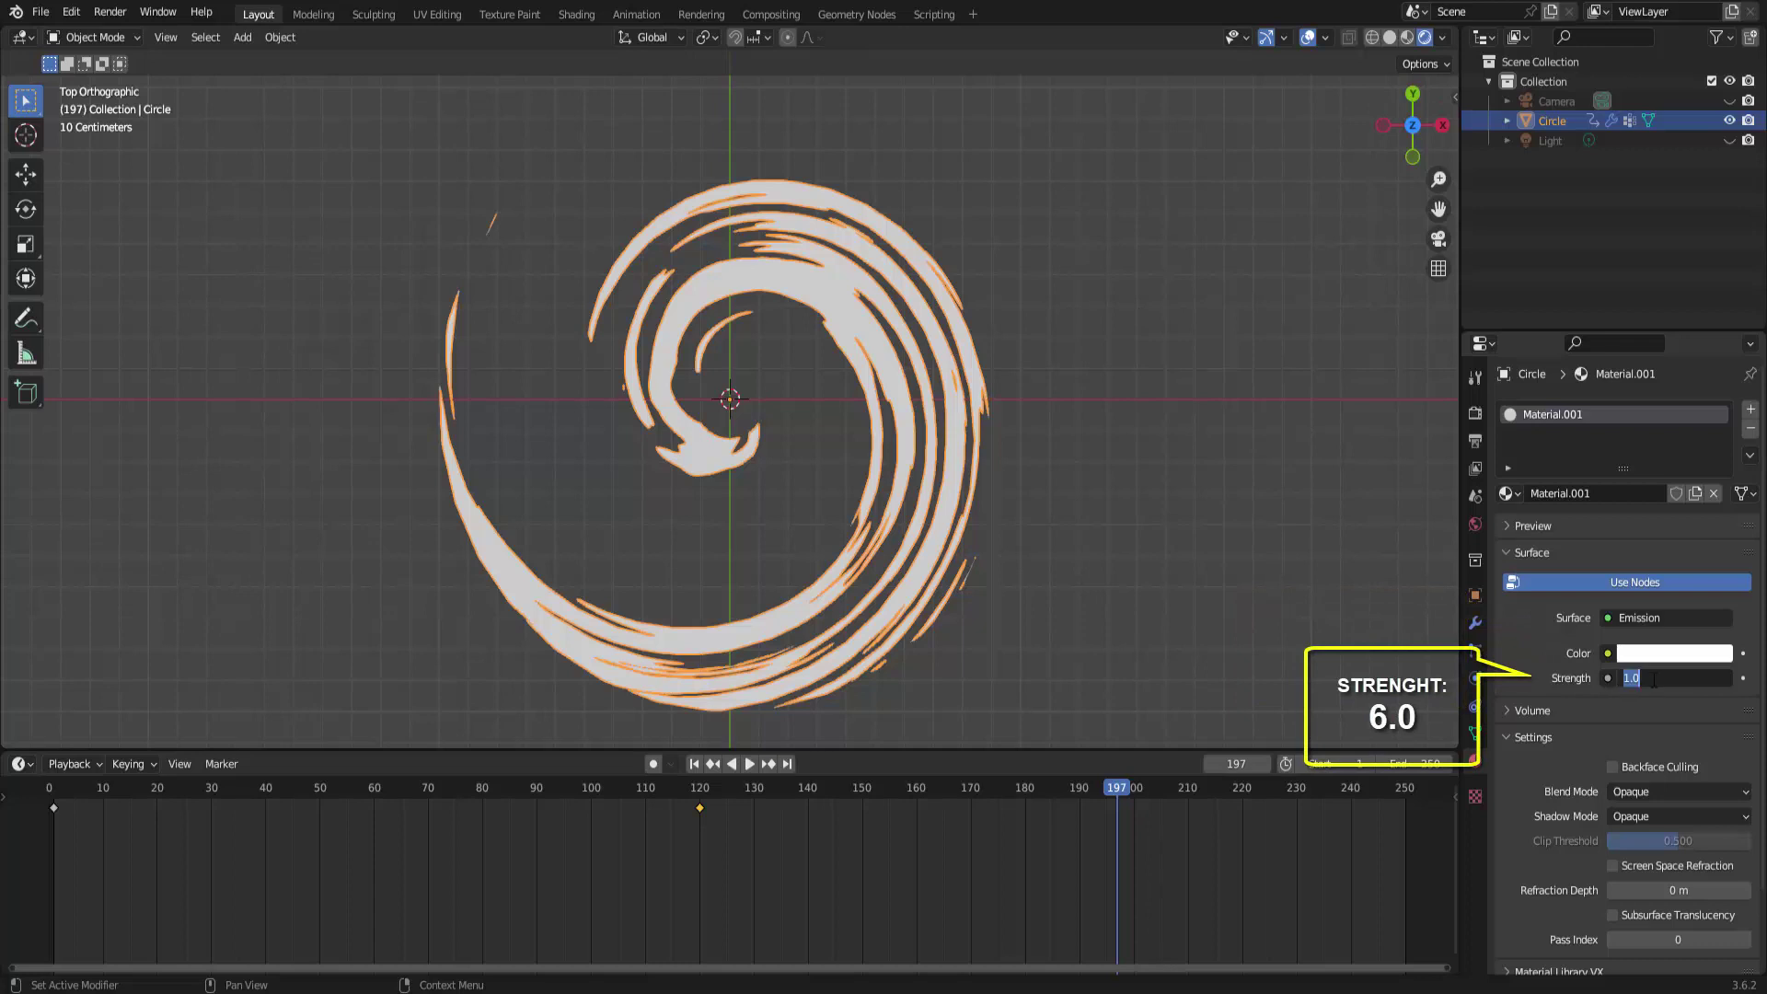
type("6")
key("Return")
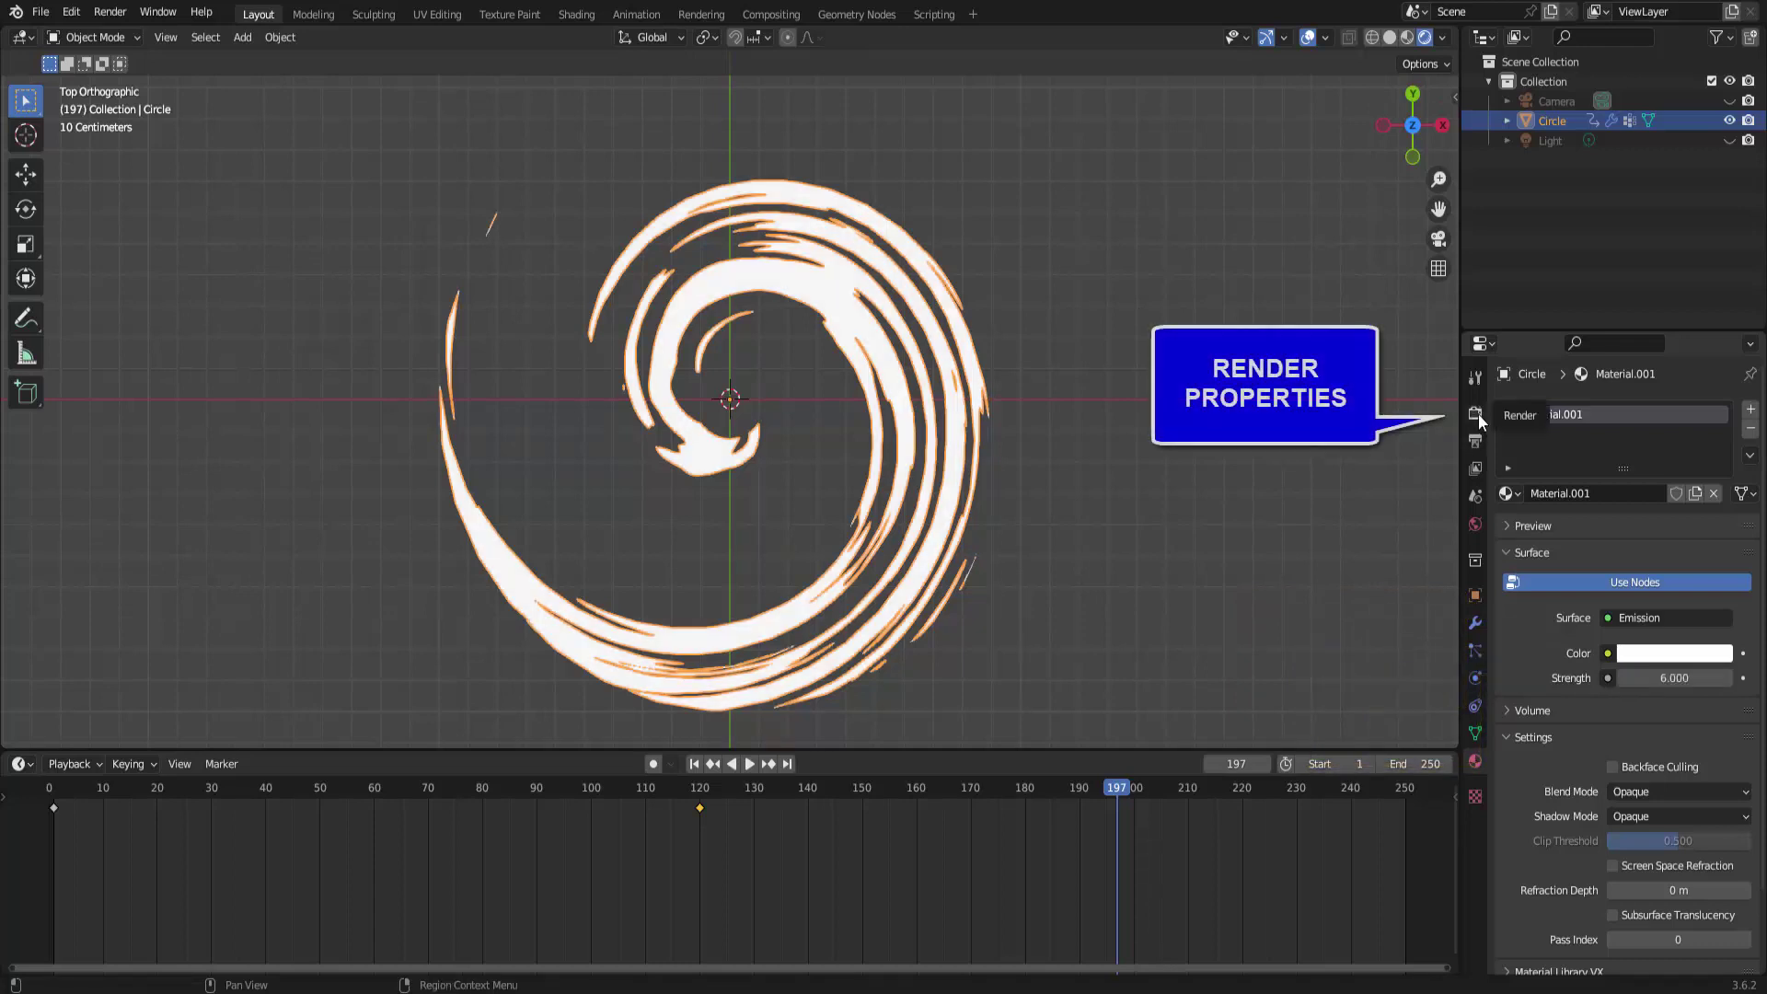
left_click(1476, 416)
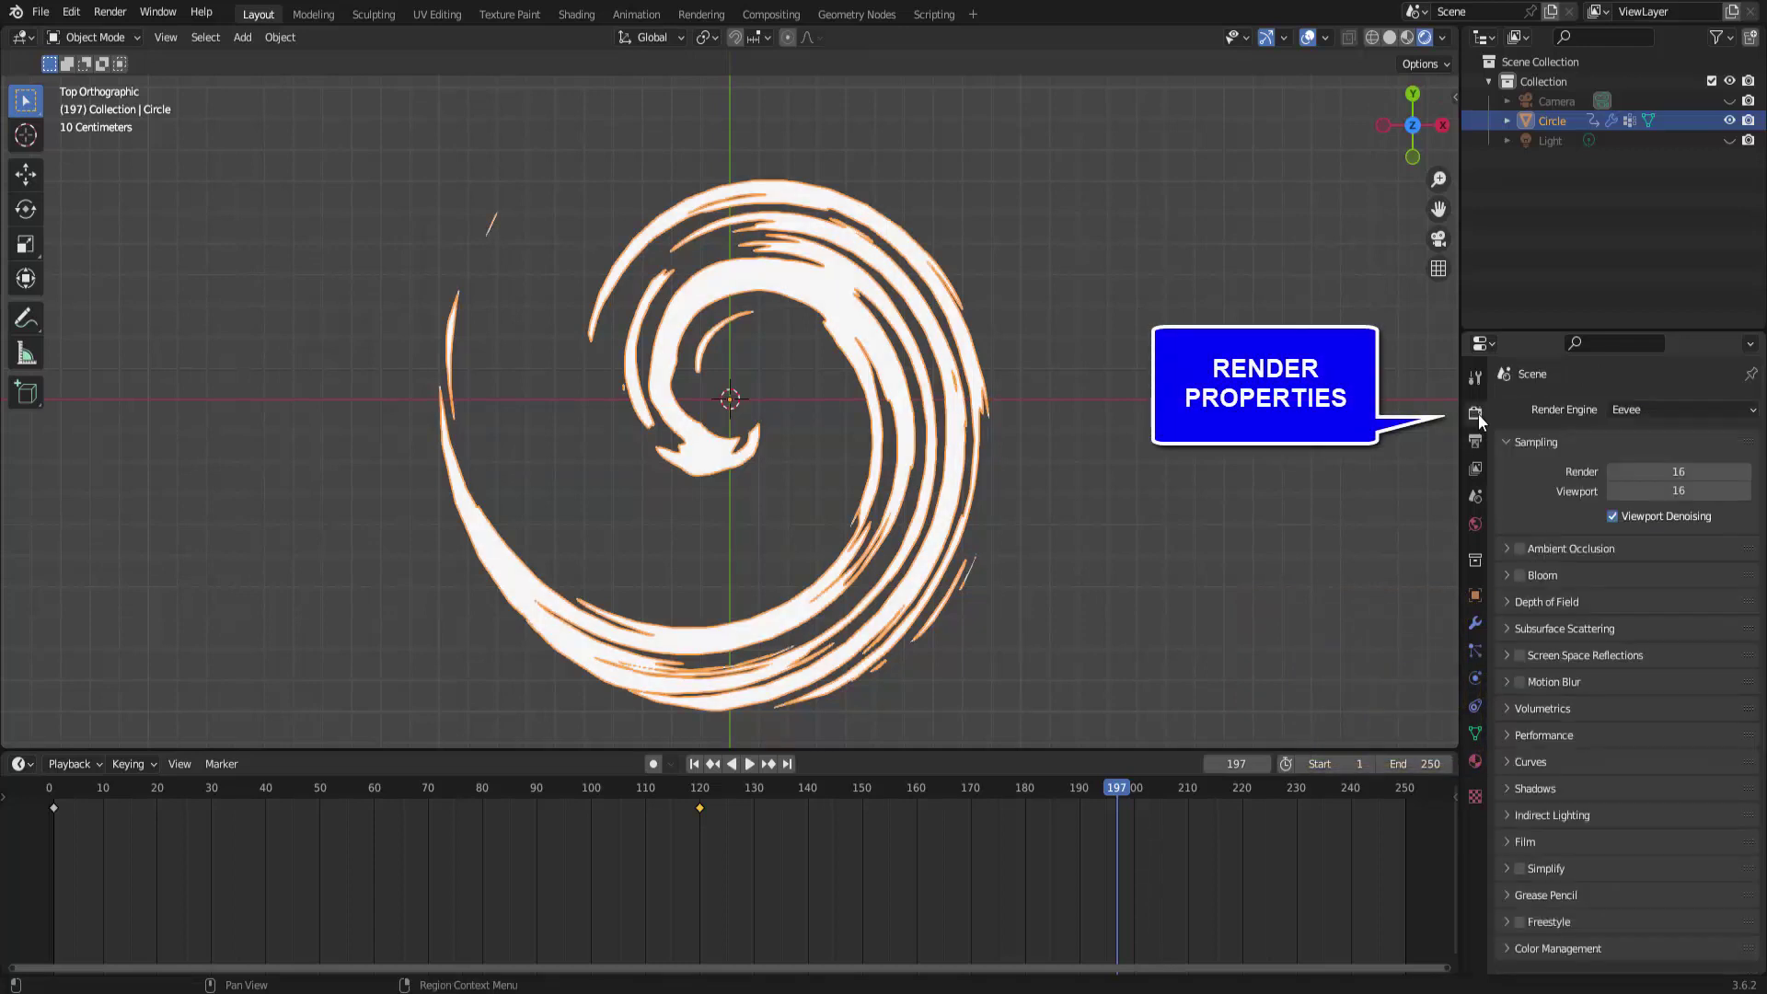
left_click(1520, 575)
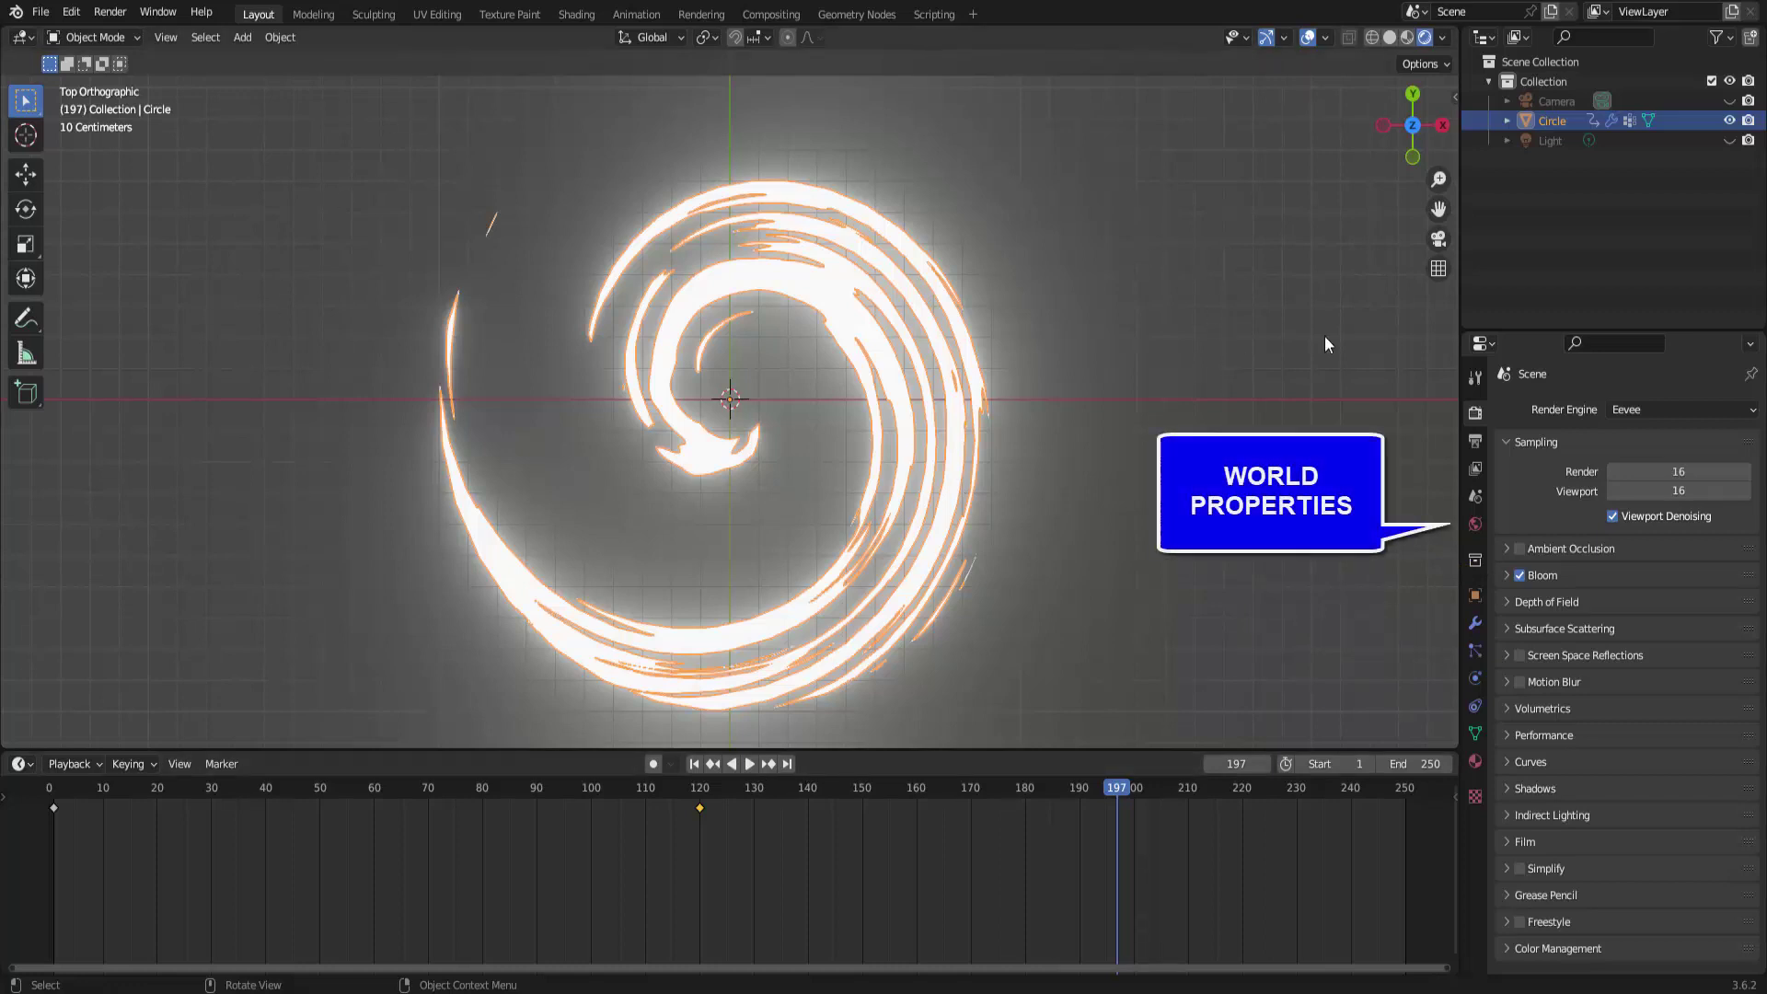
Set the world colour's Value to 0 for a black background.
left_click(1473, 524)
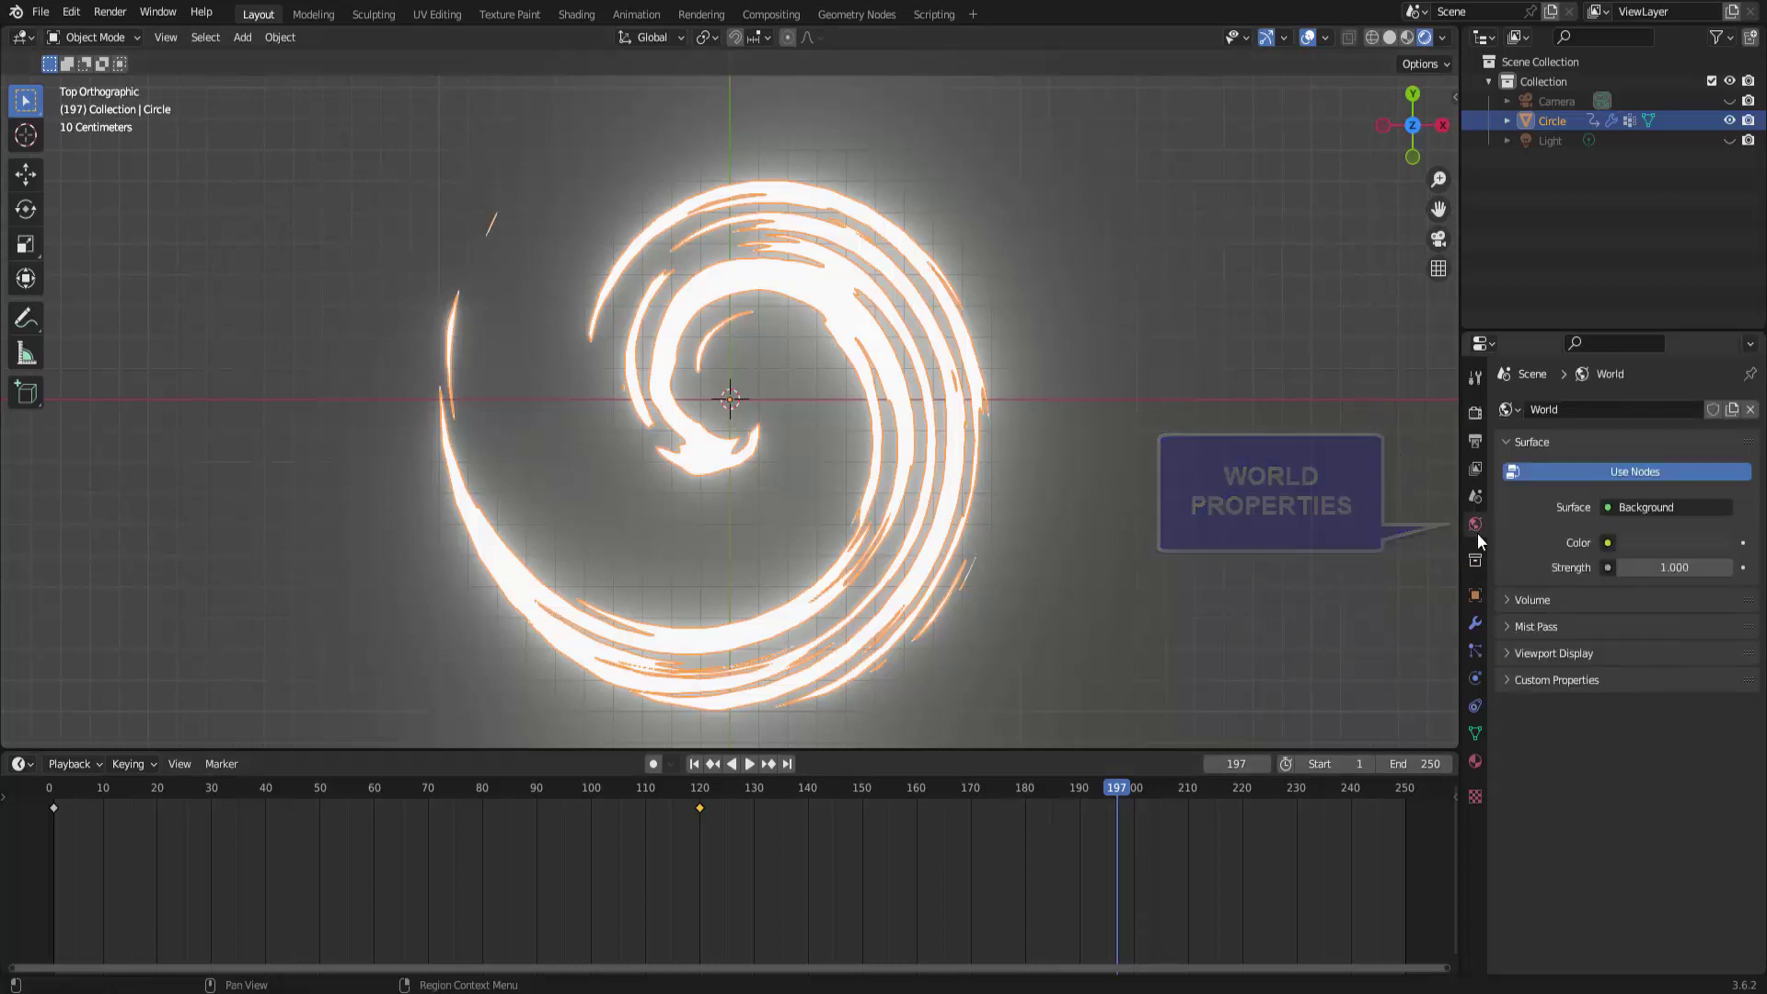
left_click(1669, 545)
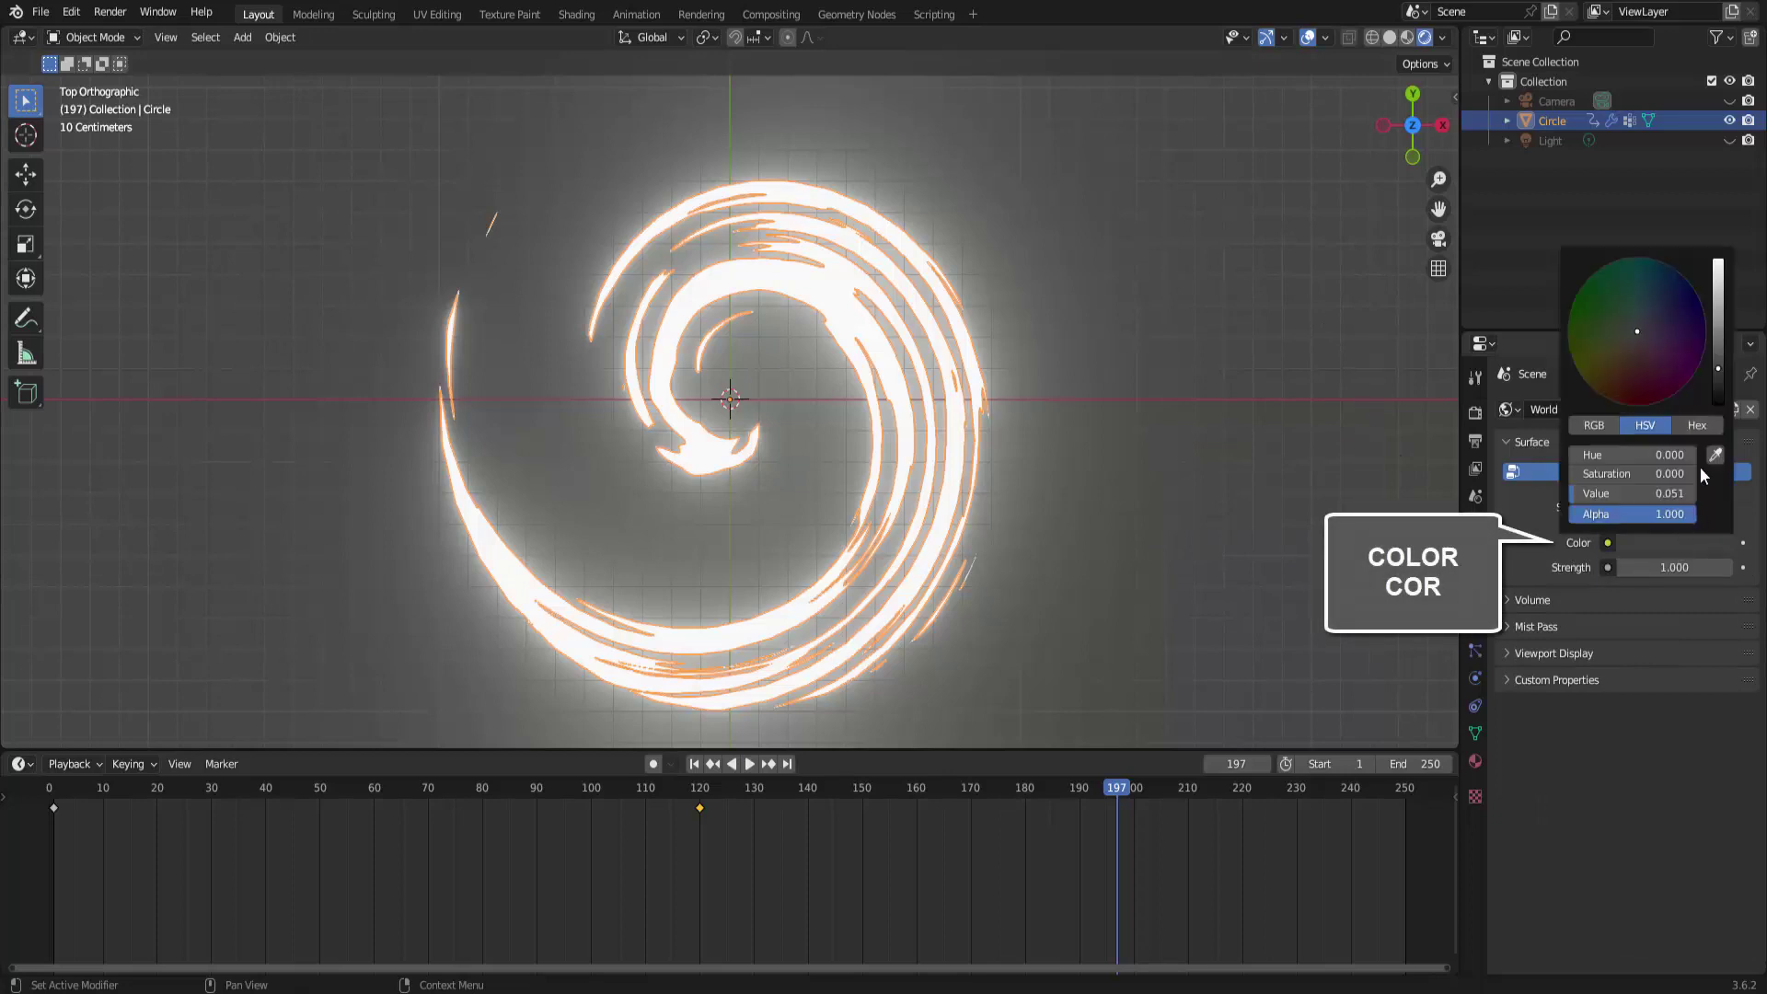
left_click_drag(1631, 493, 1579, 493)
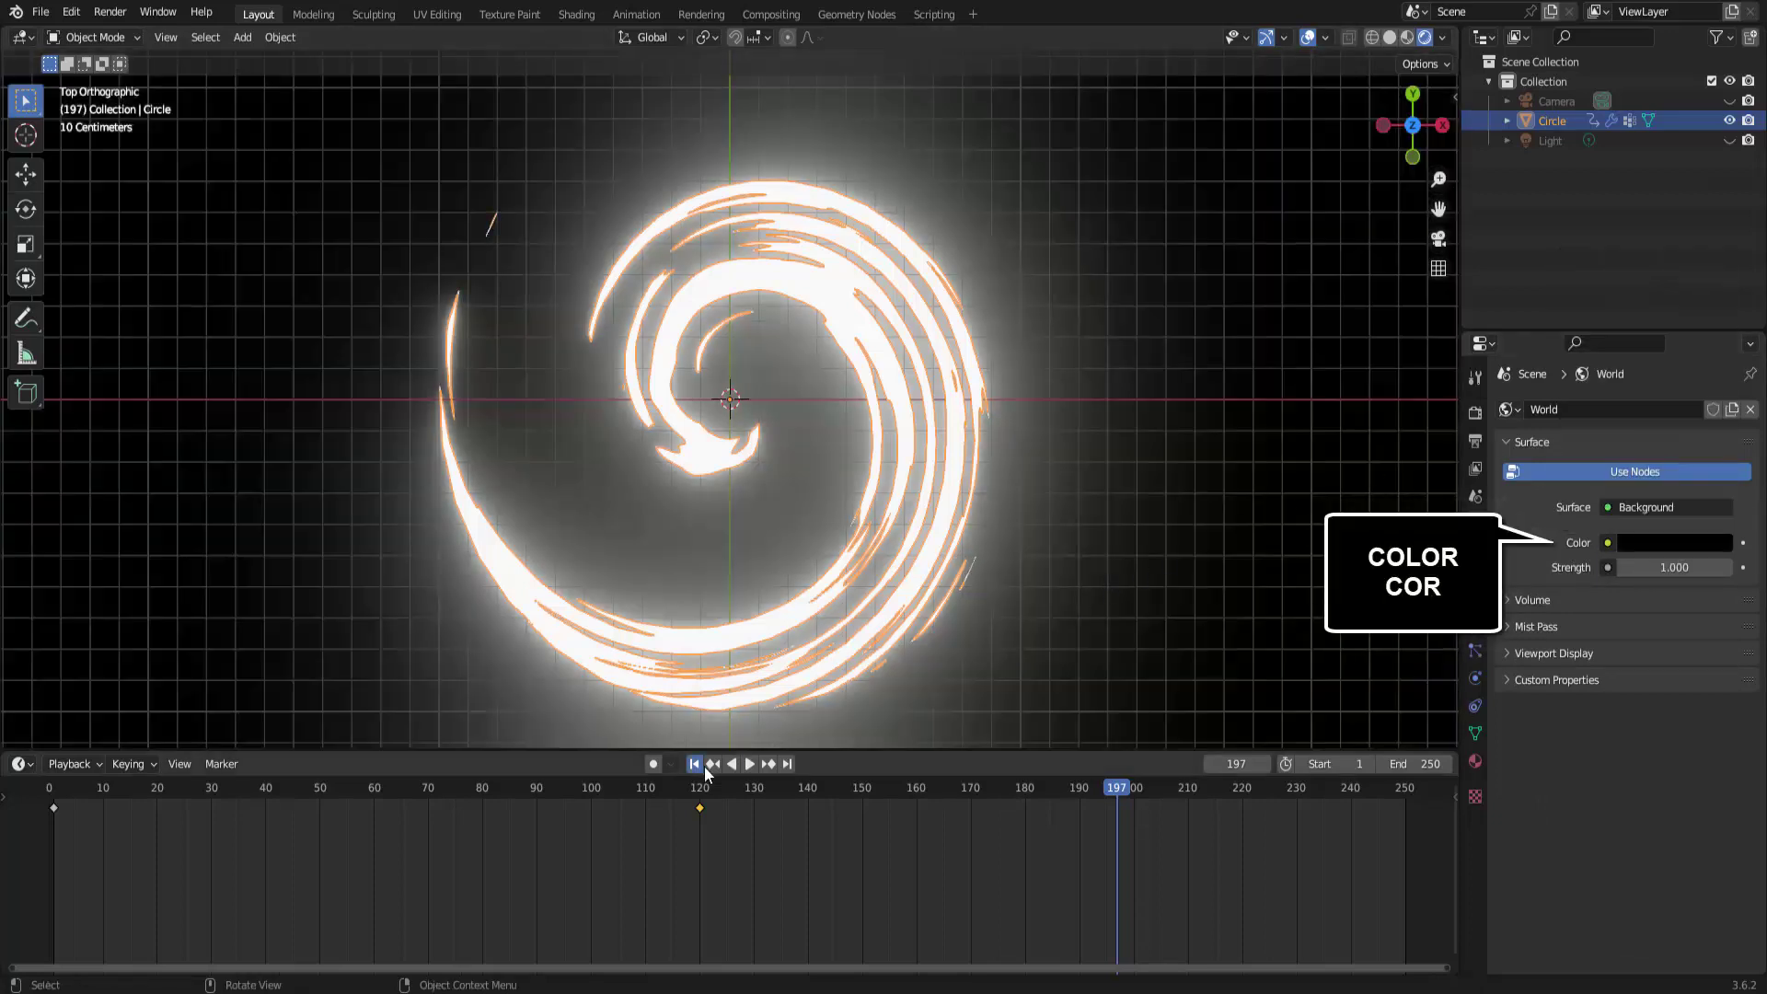
Replay the spin animation from the start and return to frame 1.
key("shift+Left")
left_click(749, 764)
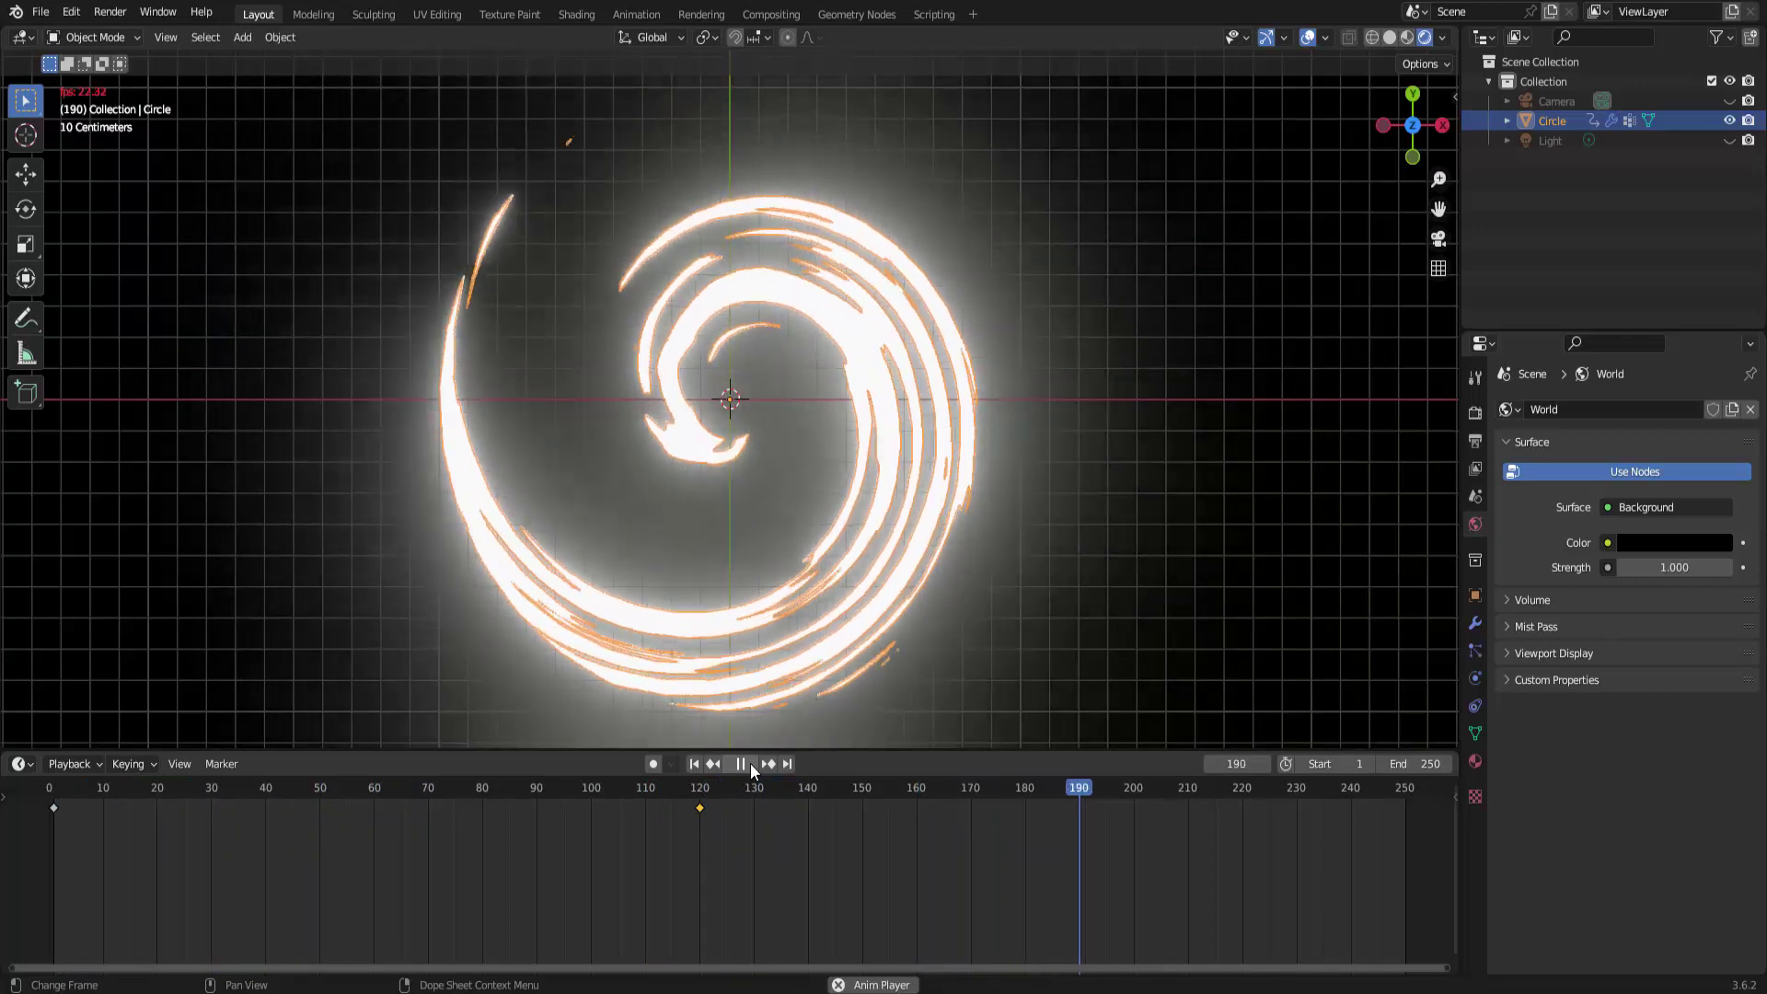
left_click(749, 763)
left_click(695, 765)
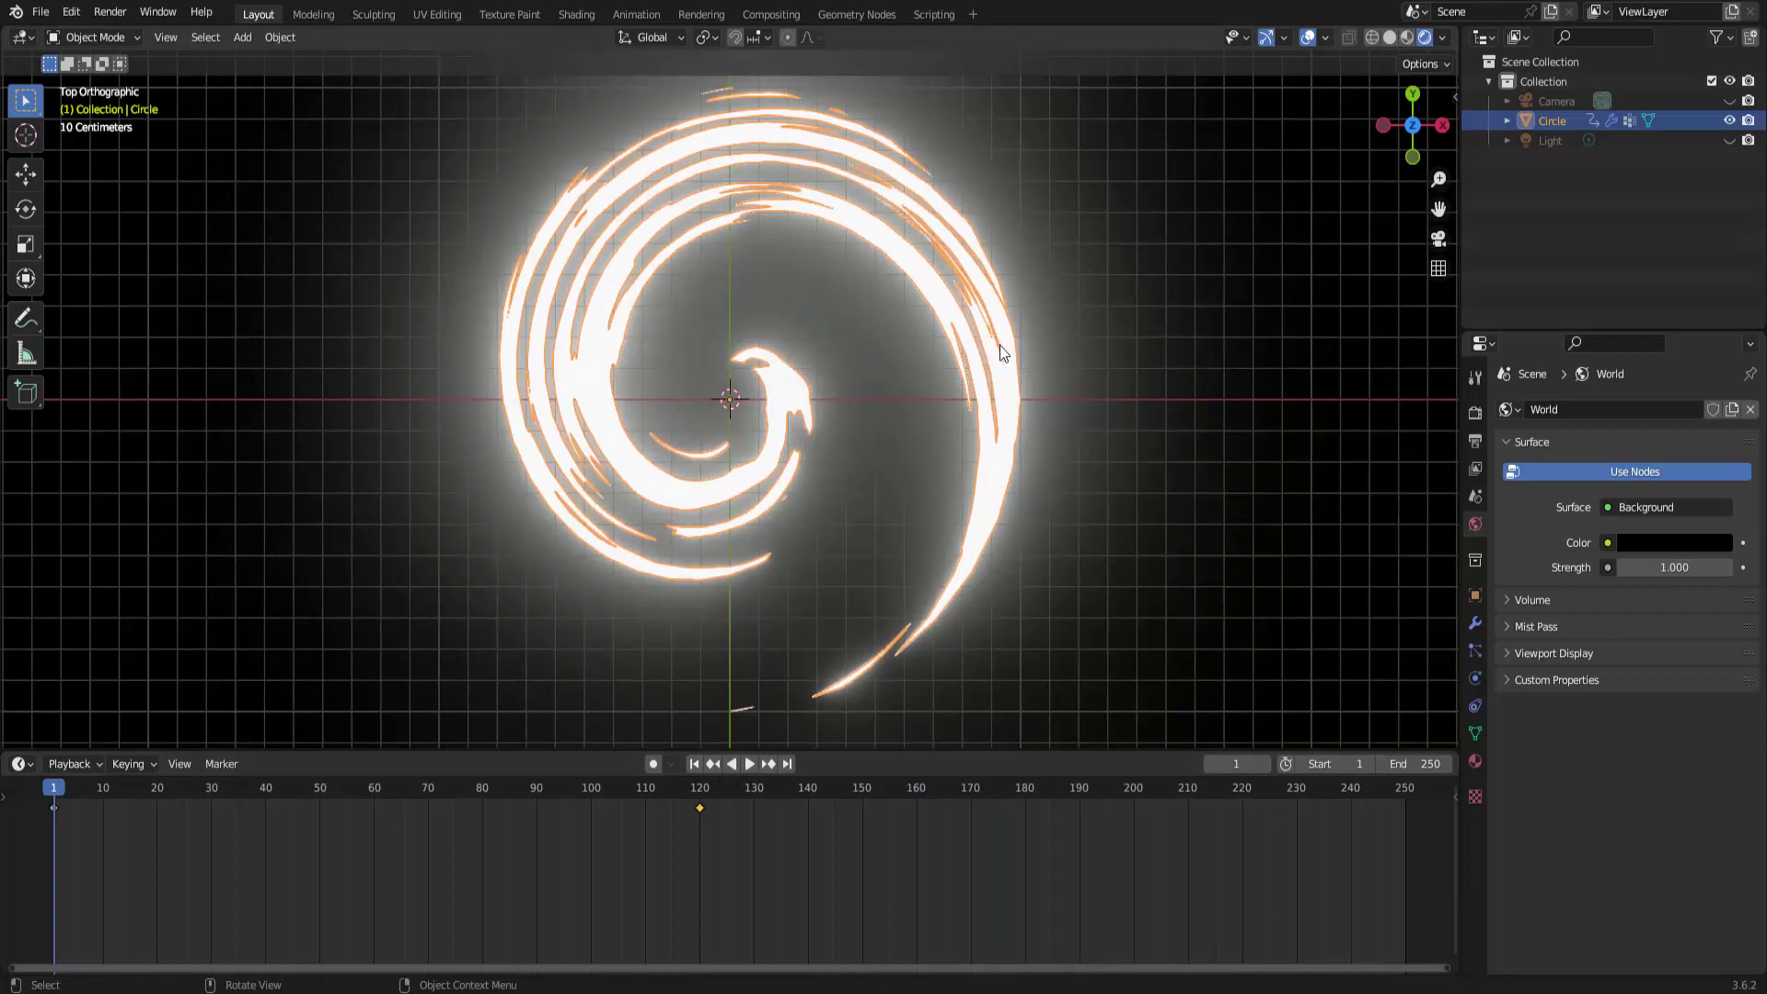
Duplicate the spiral in place and give the copy a new material with orange emission.
key("shift+d")
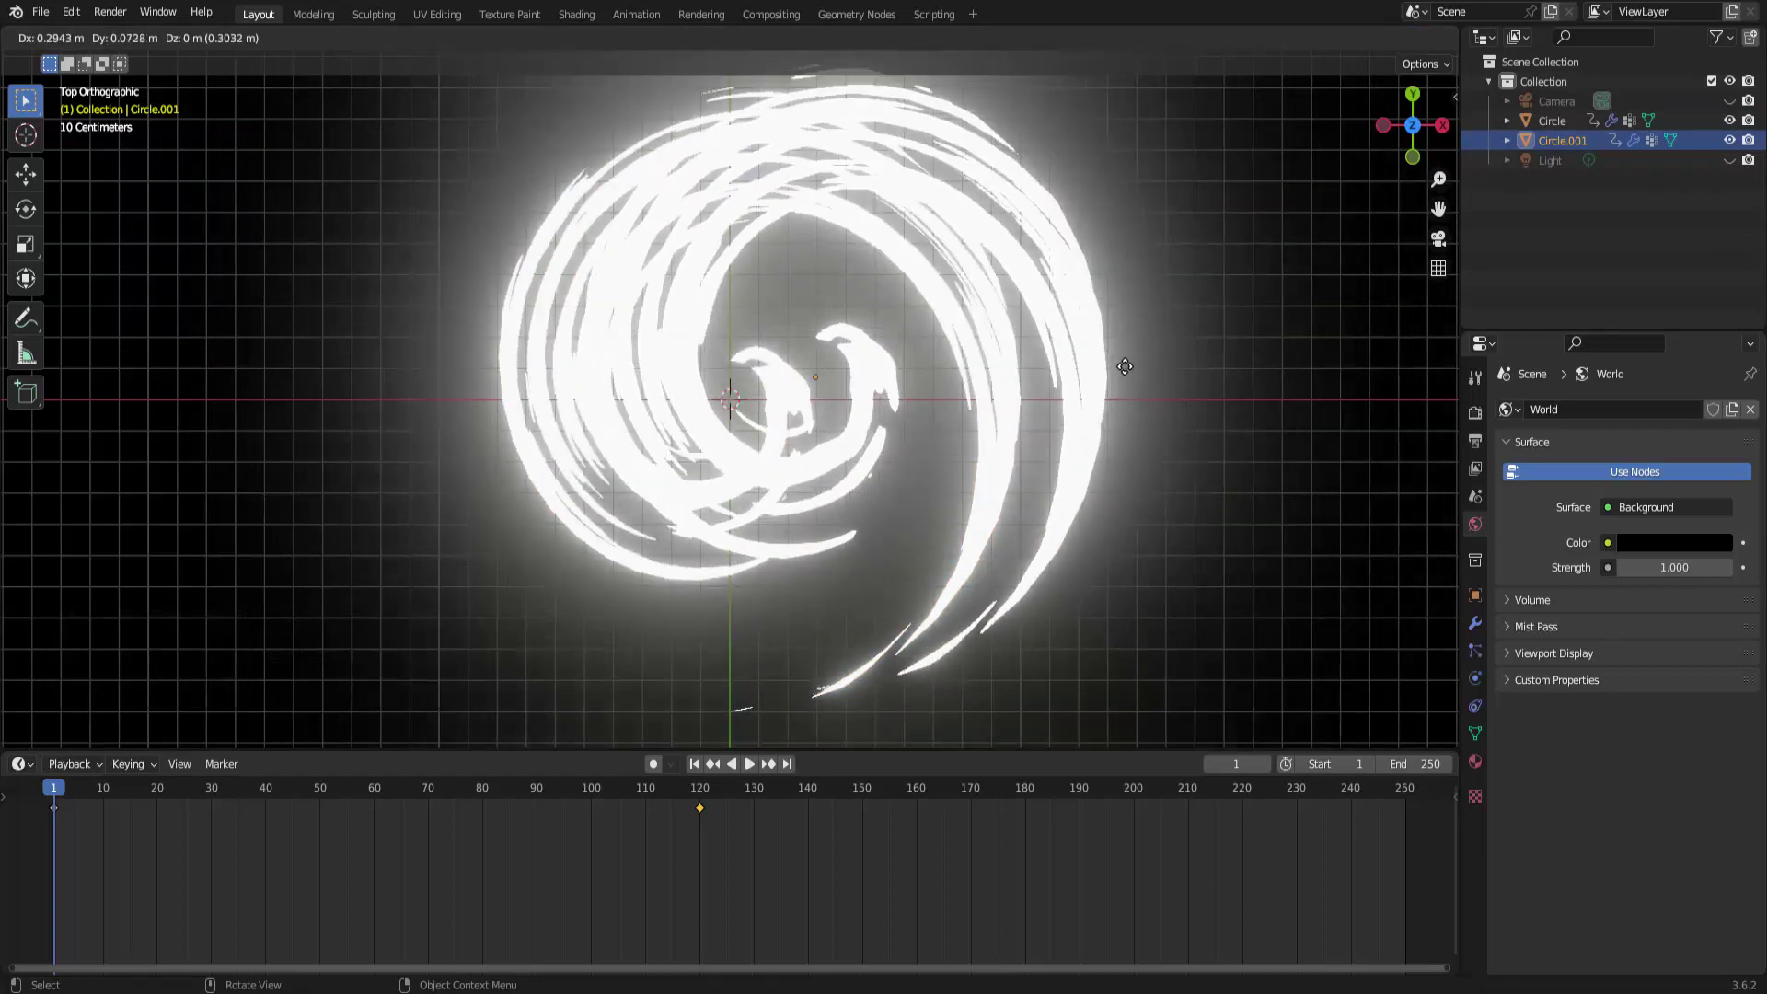
key("Escape")
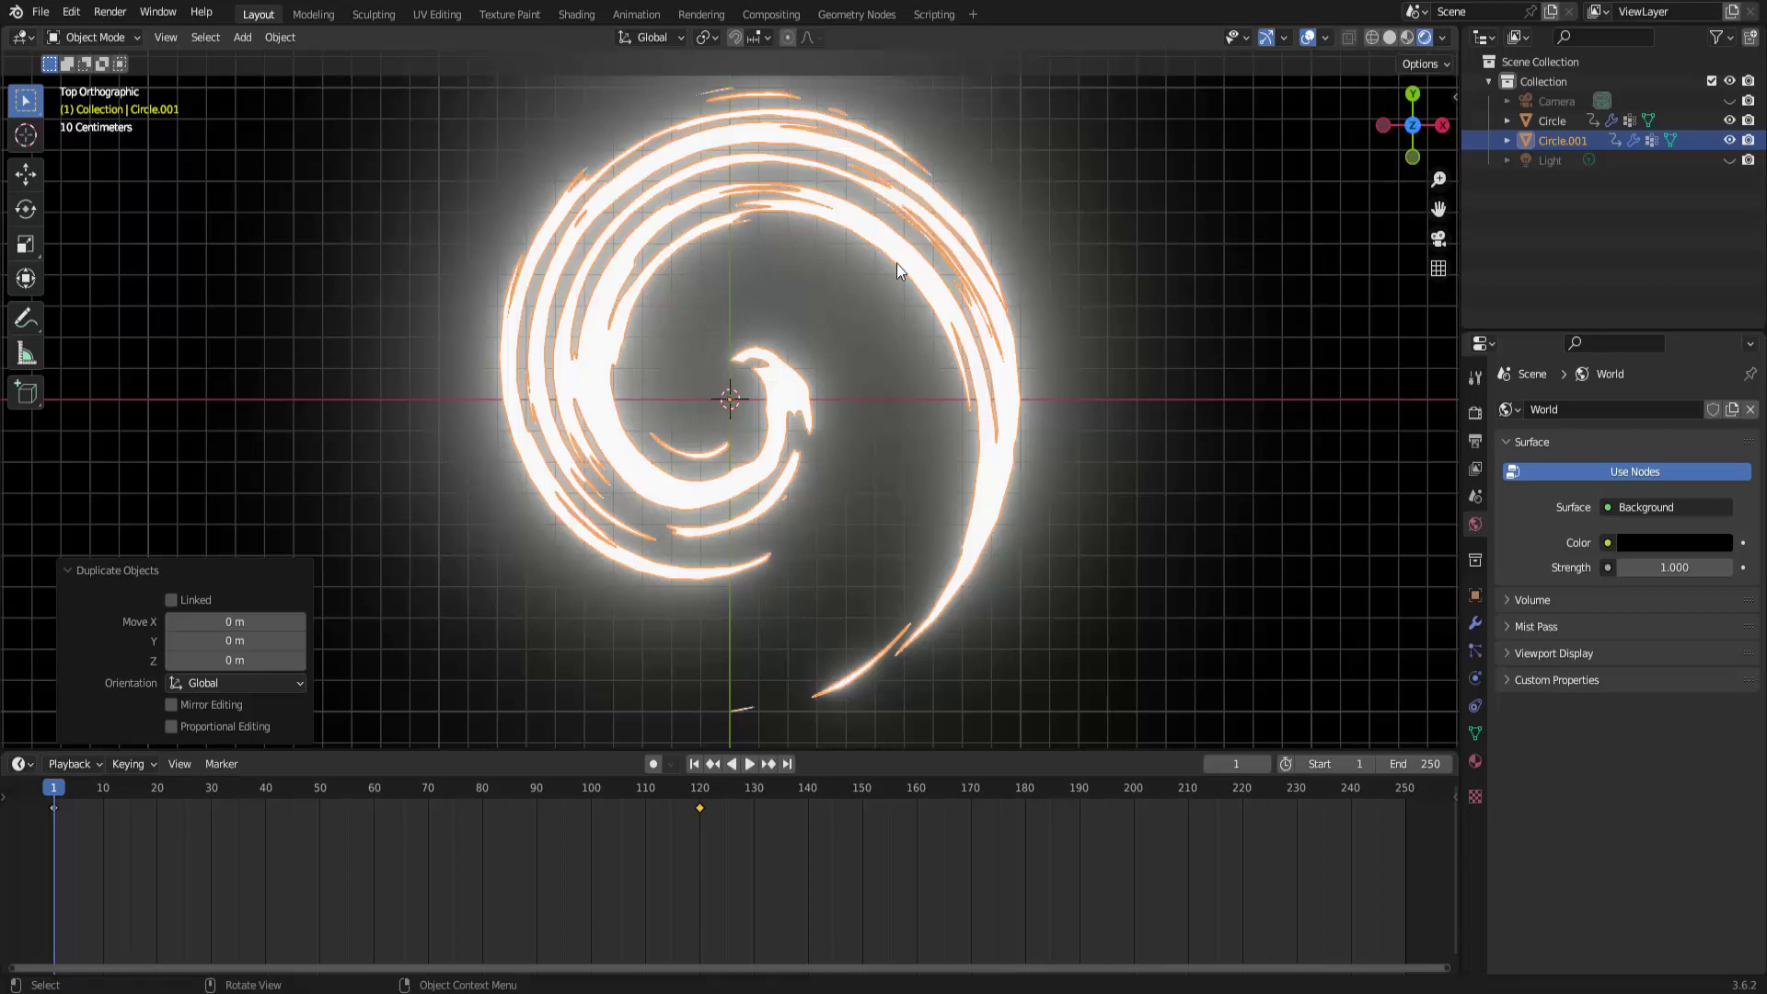
left_click(1475, 759)
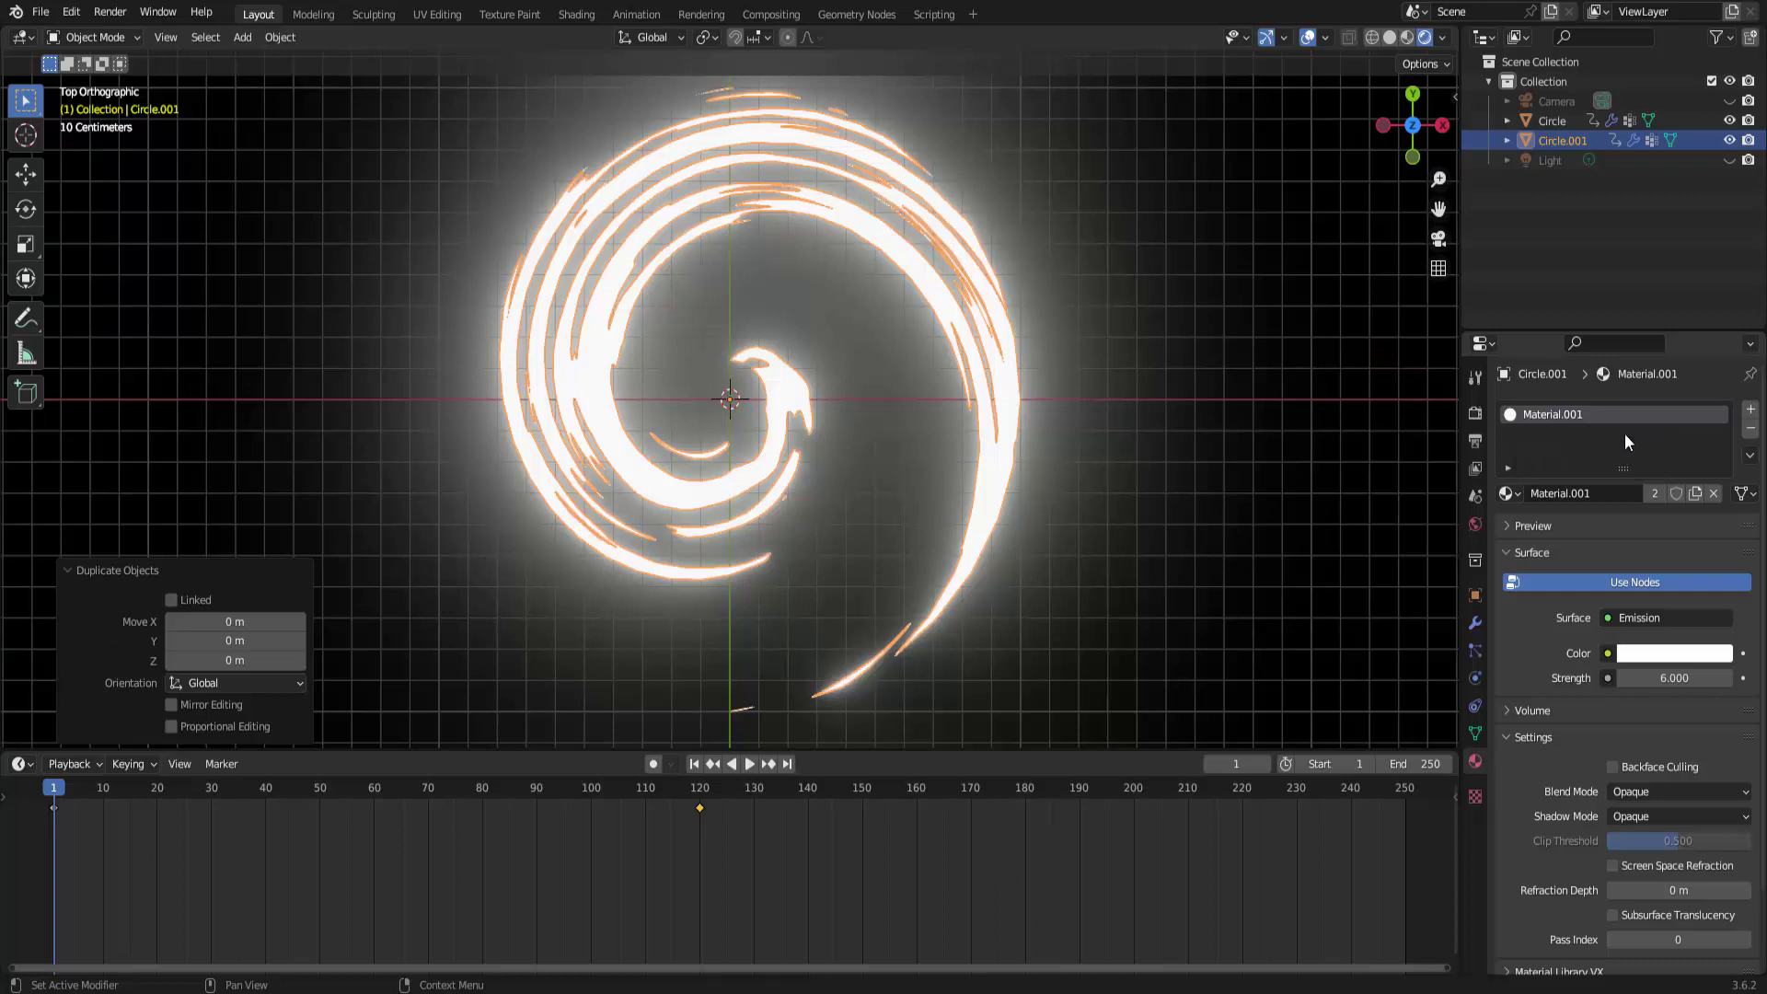
left_click(1694, 495)
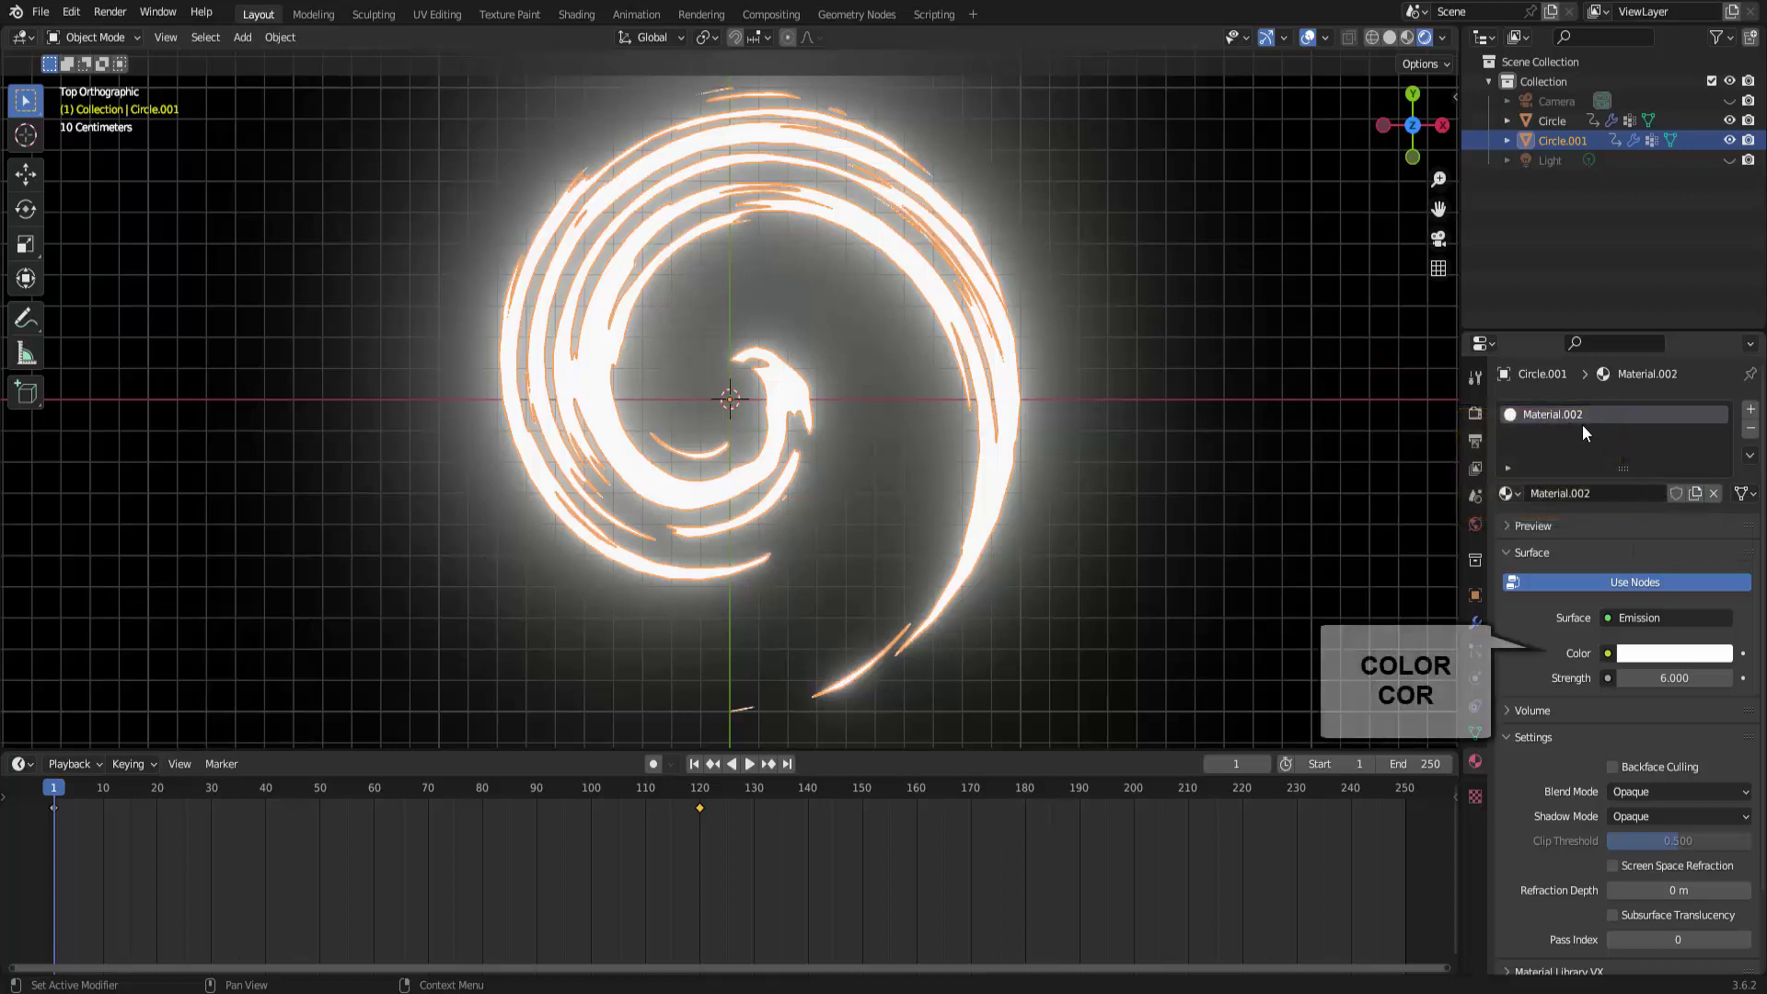
left_click(1666, 655)
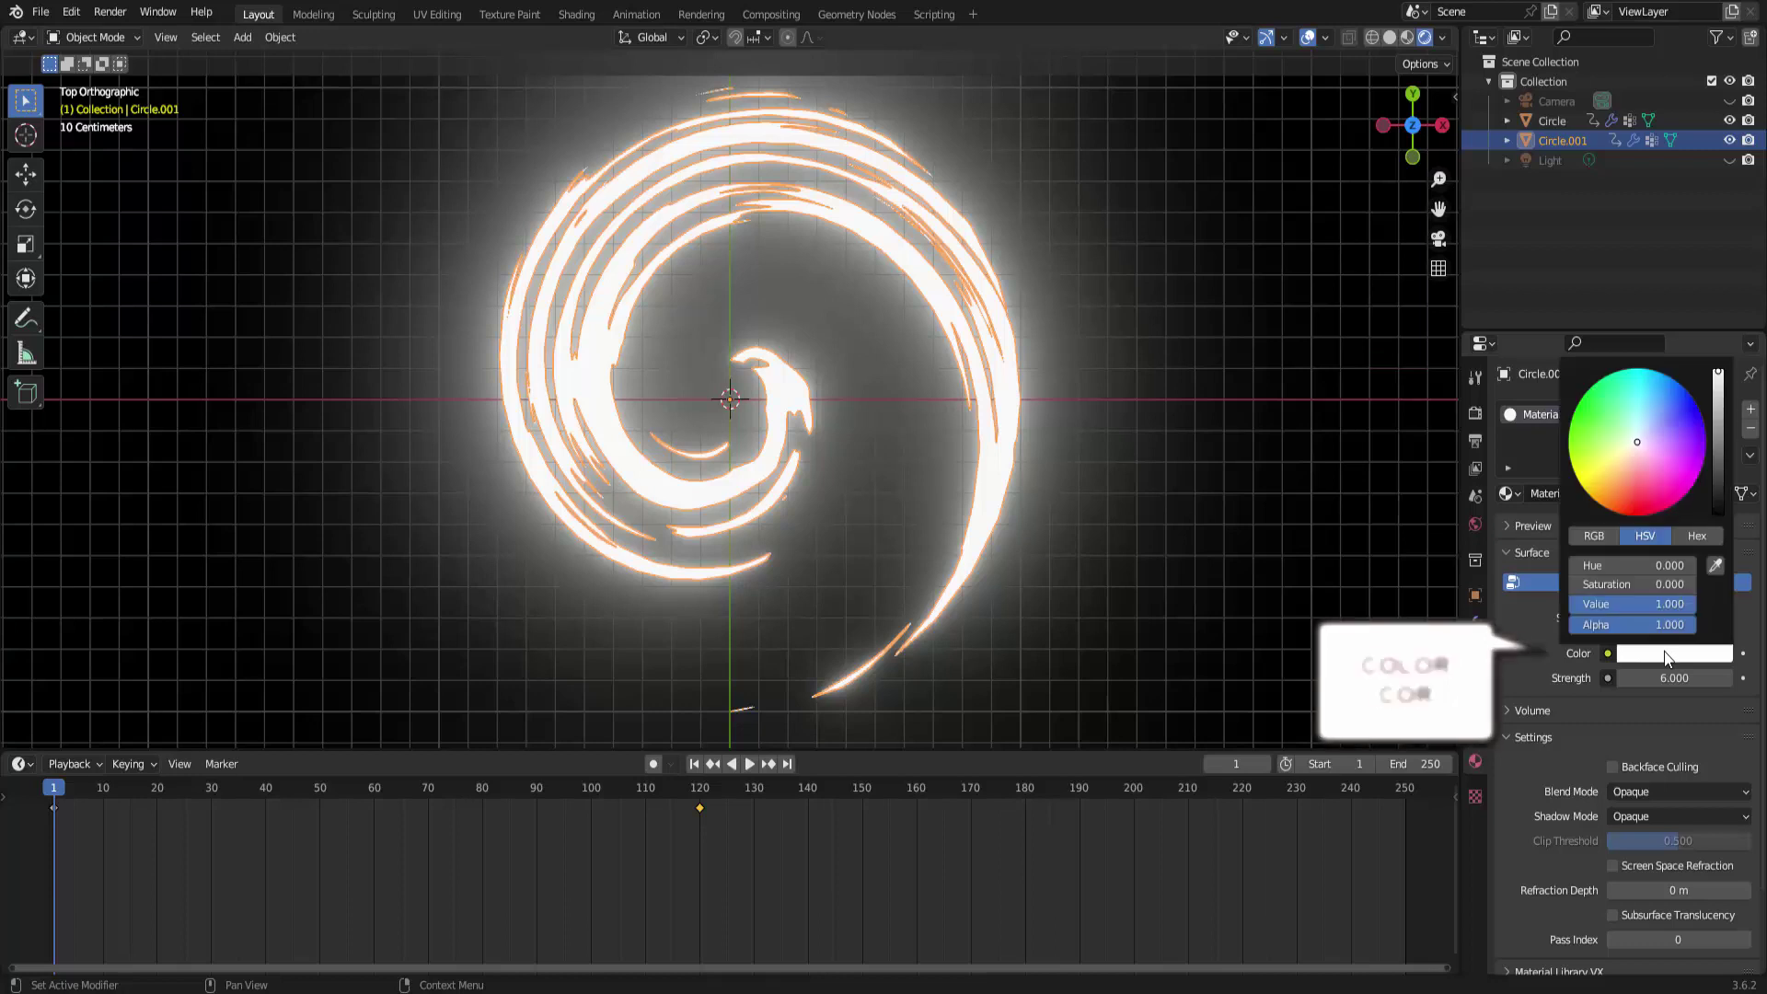
left_click(1621, 484)
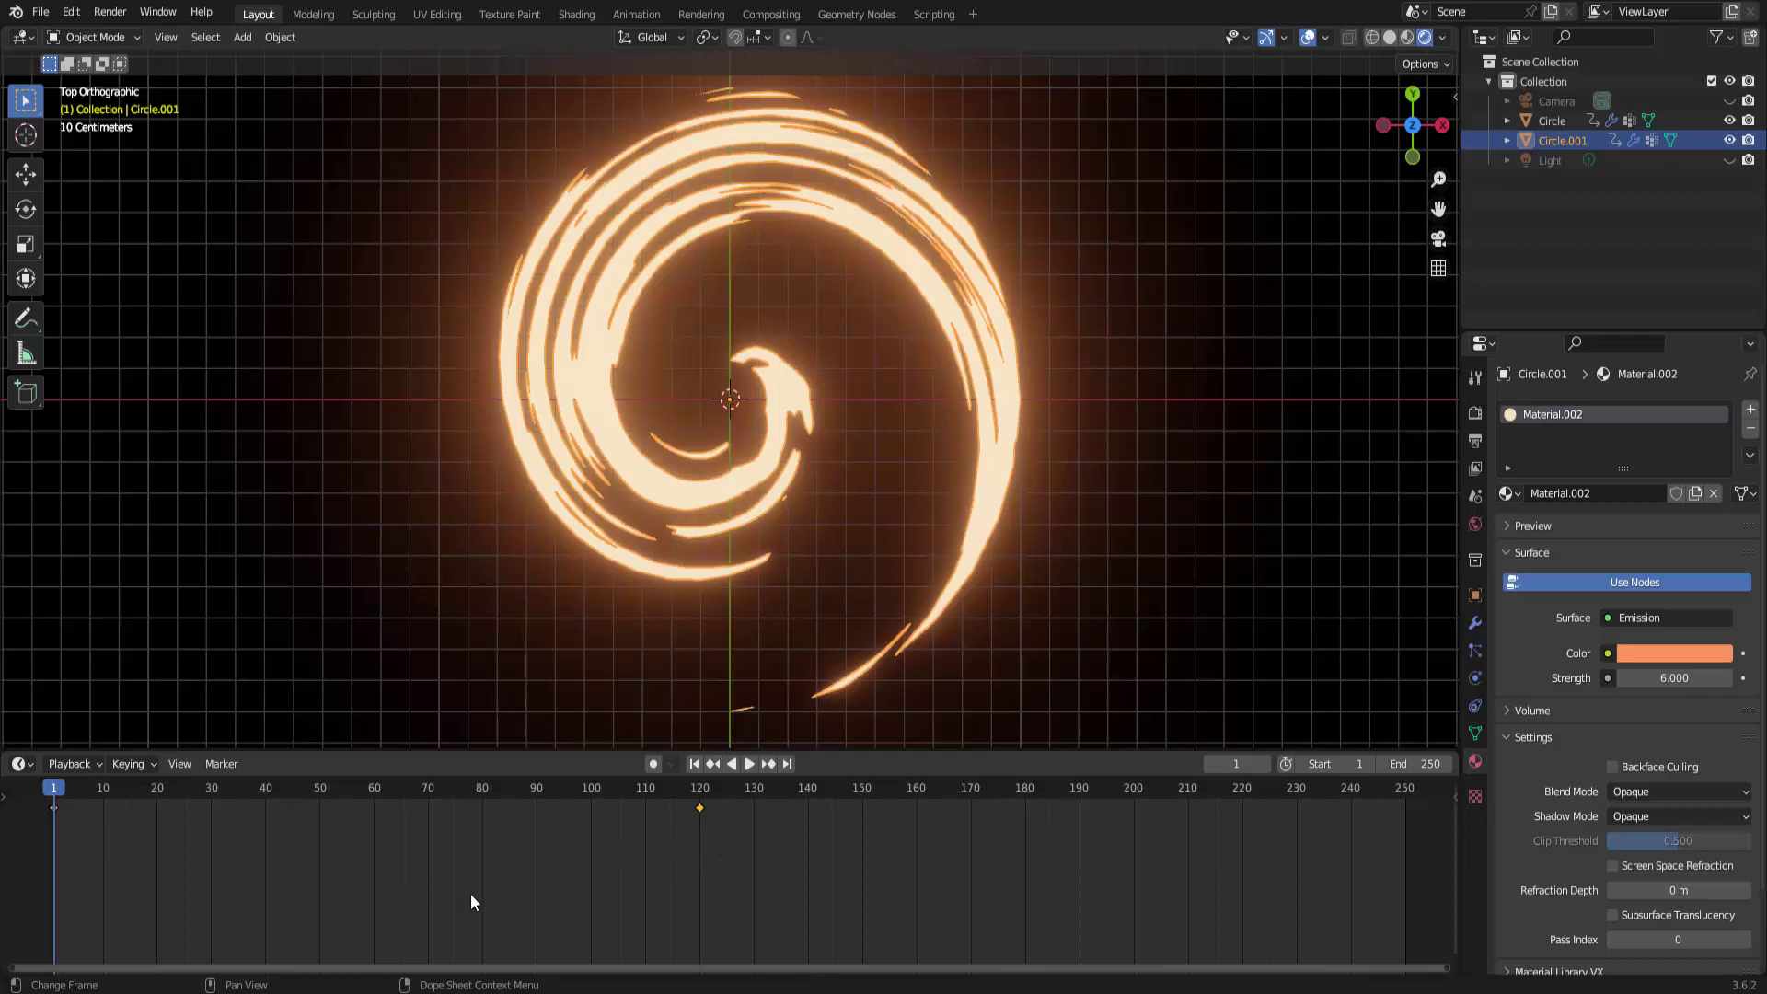
Delete all the duplicate's copied keyframes.
key("a")
key("x")
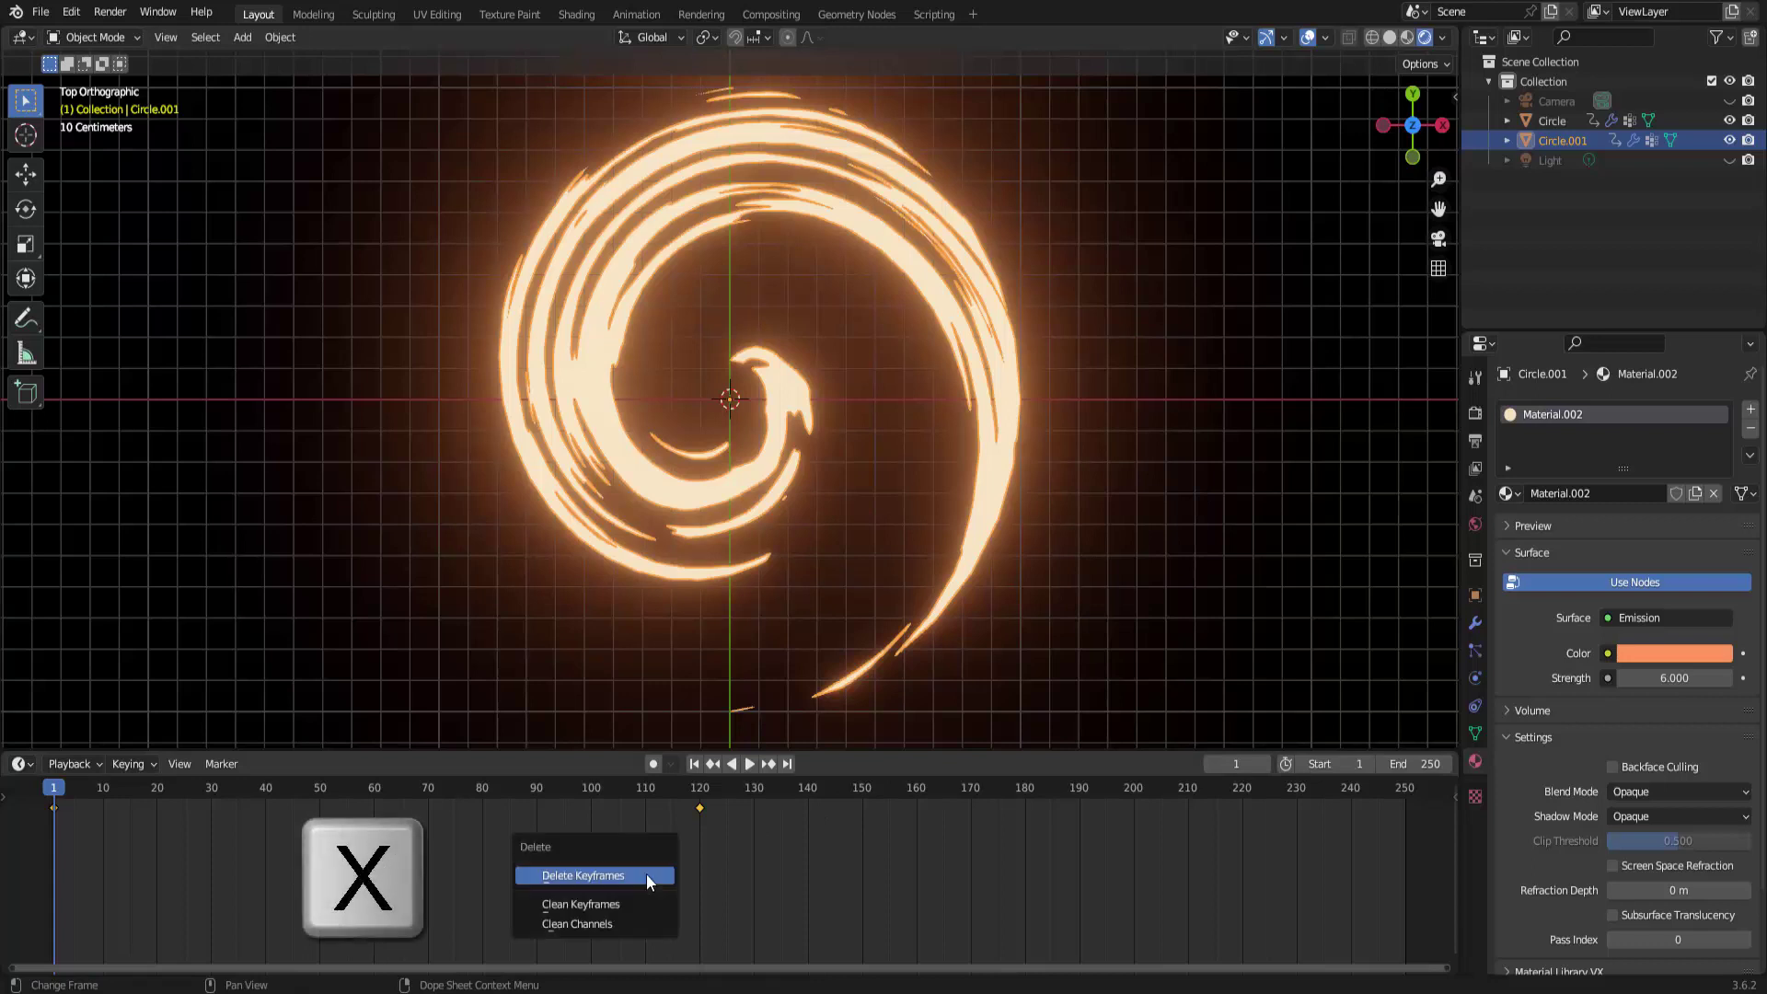
left_click(646, 874)
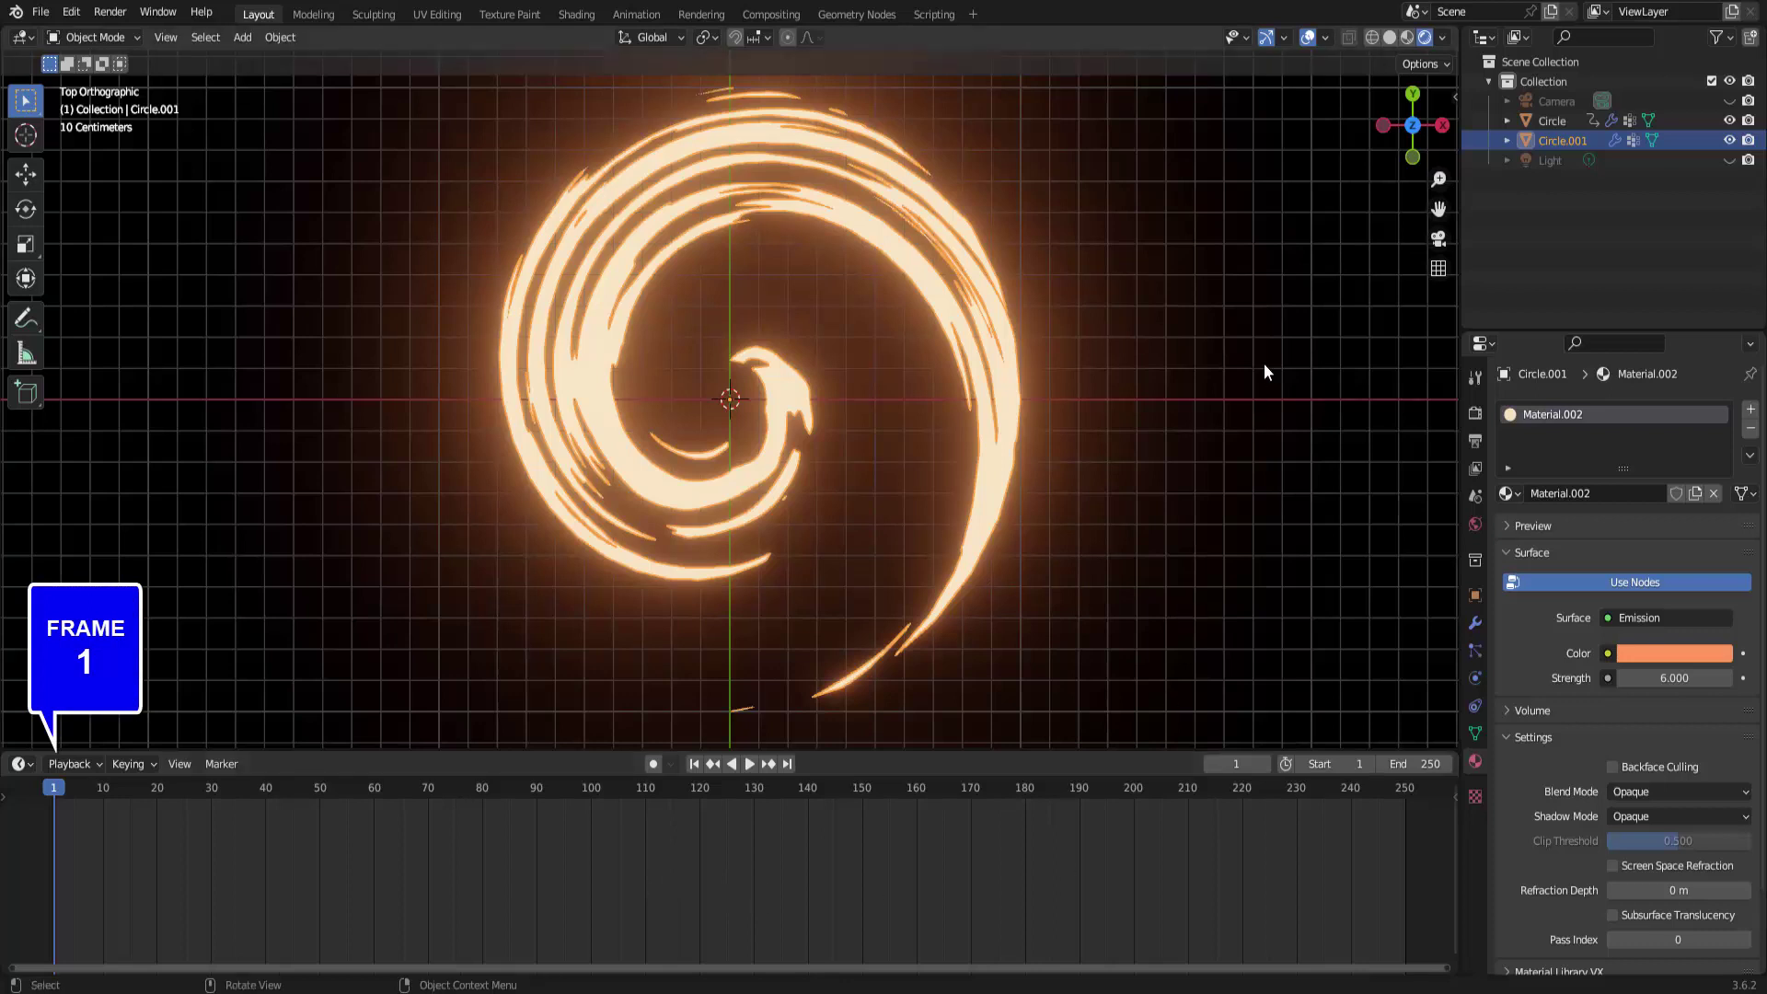
Keyframe the orange swirl's rotation at frame 1 and a -426° Z rotation at frame 250.
key("i")
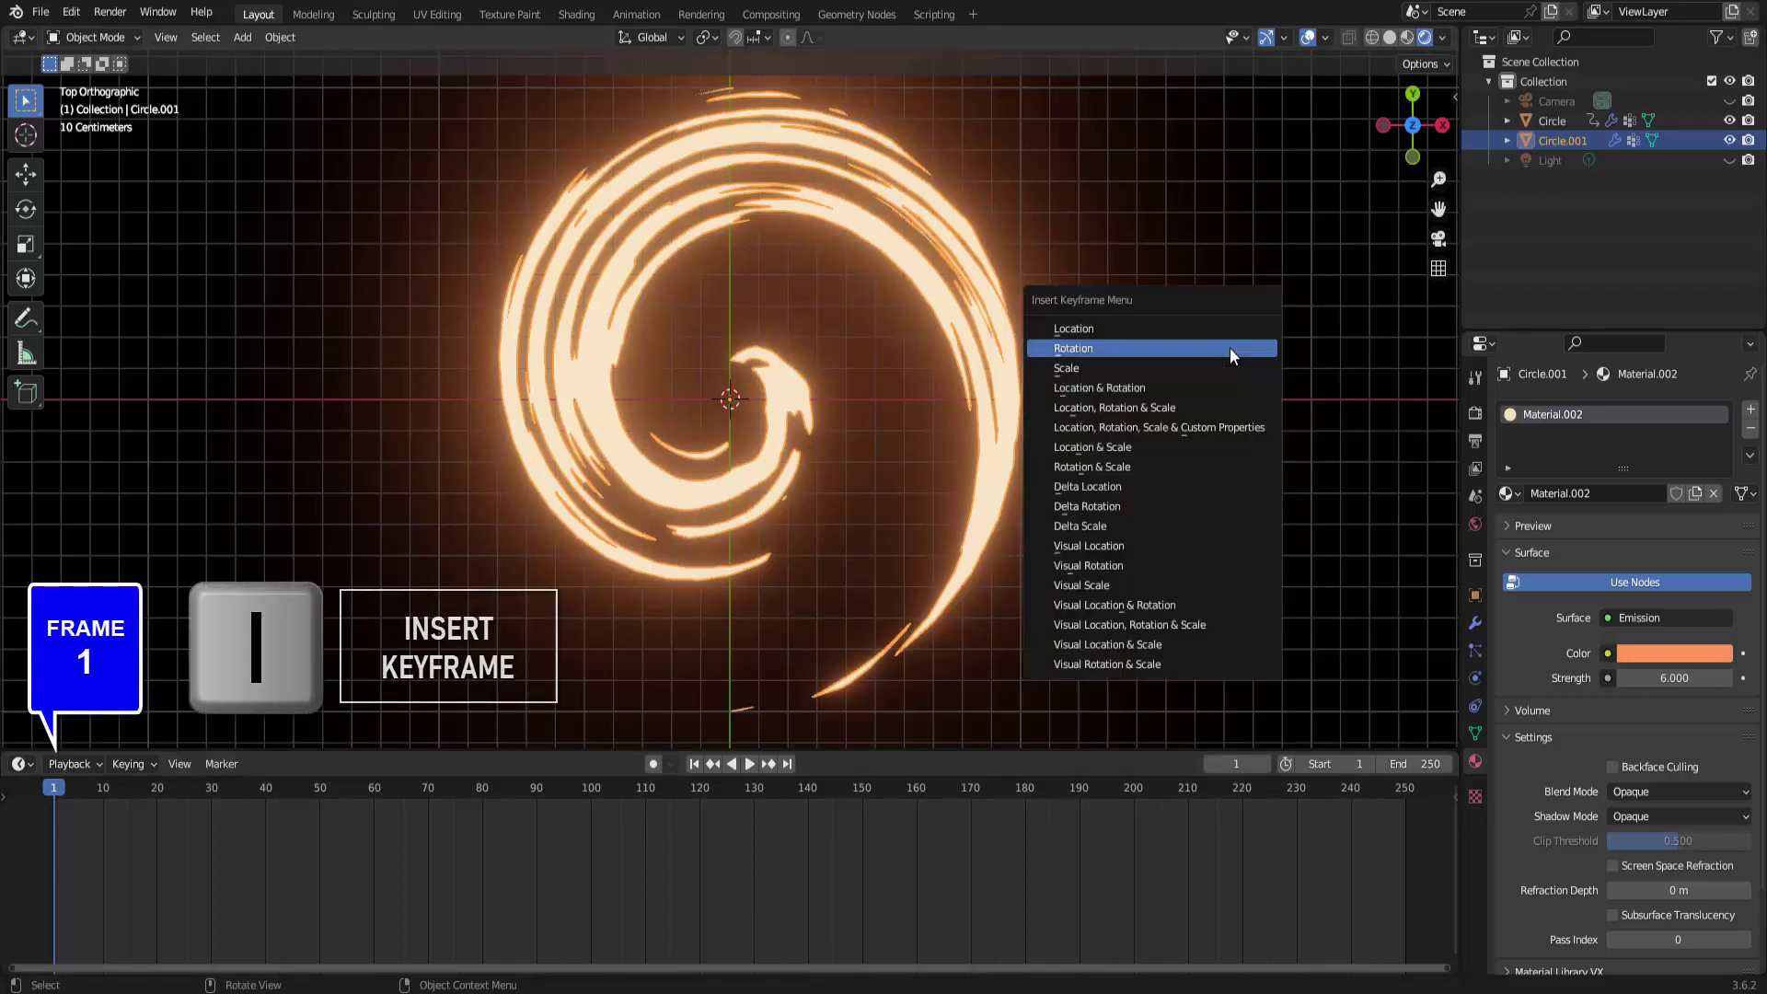
left_click(1231, 351)
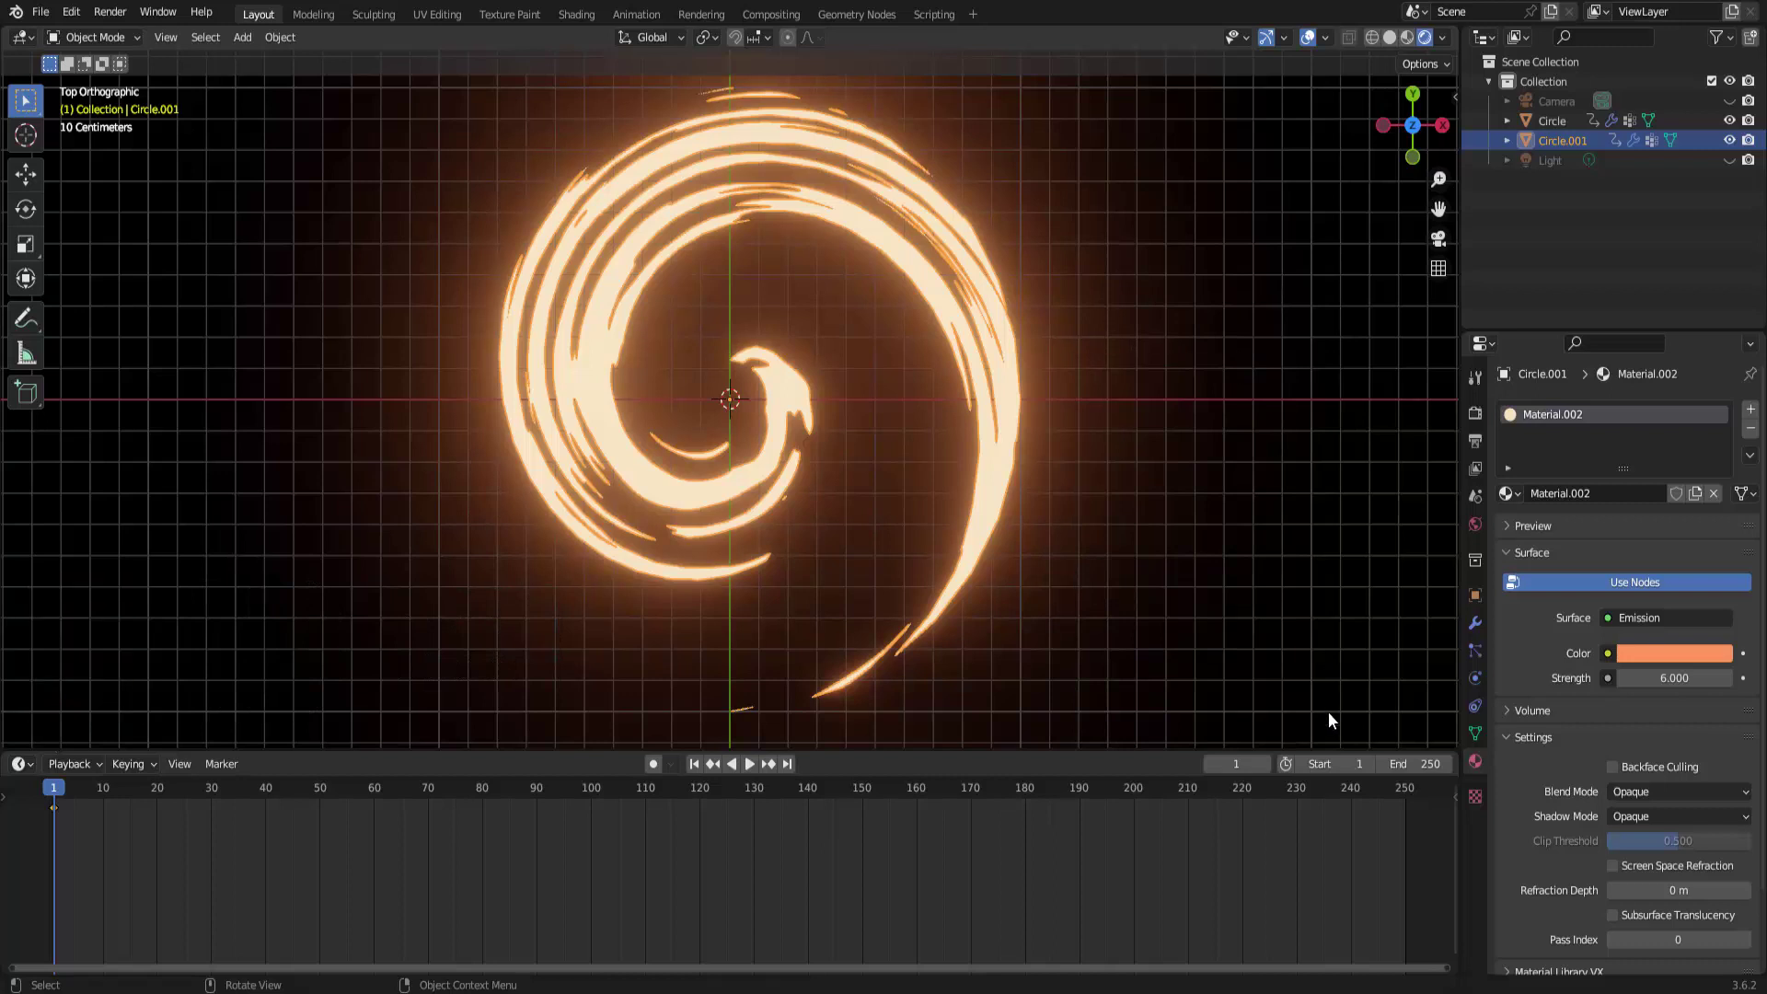
left_click(1406, 790)
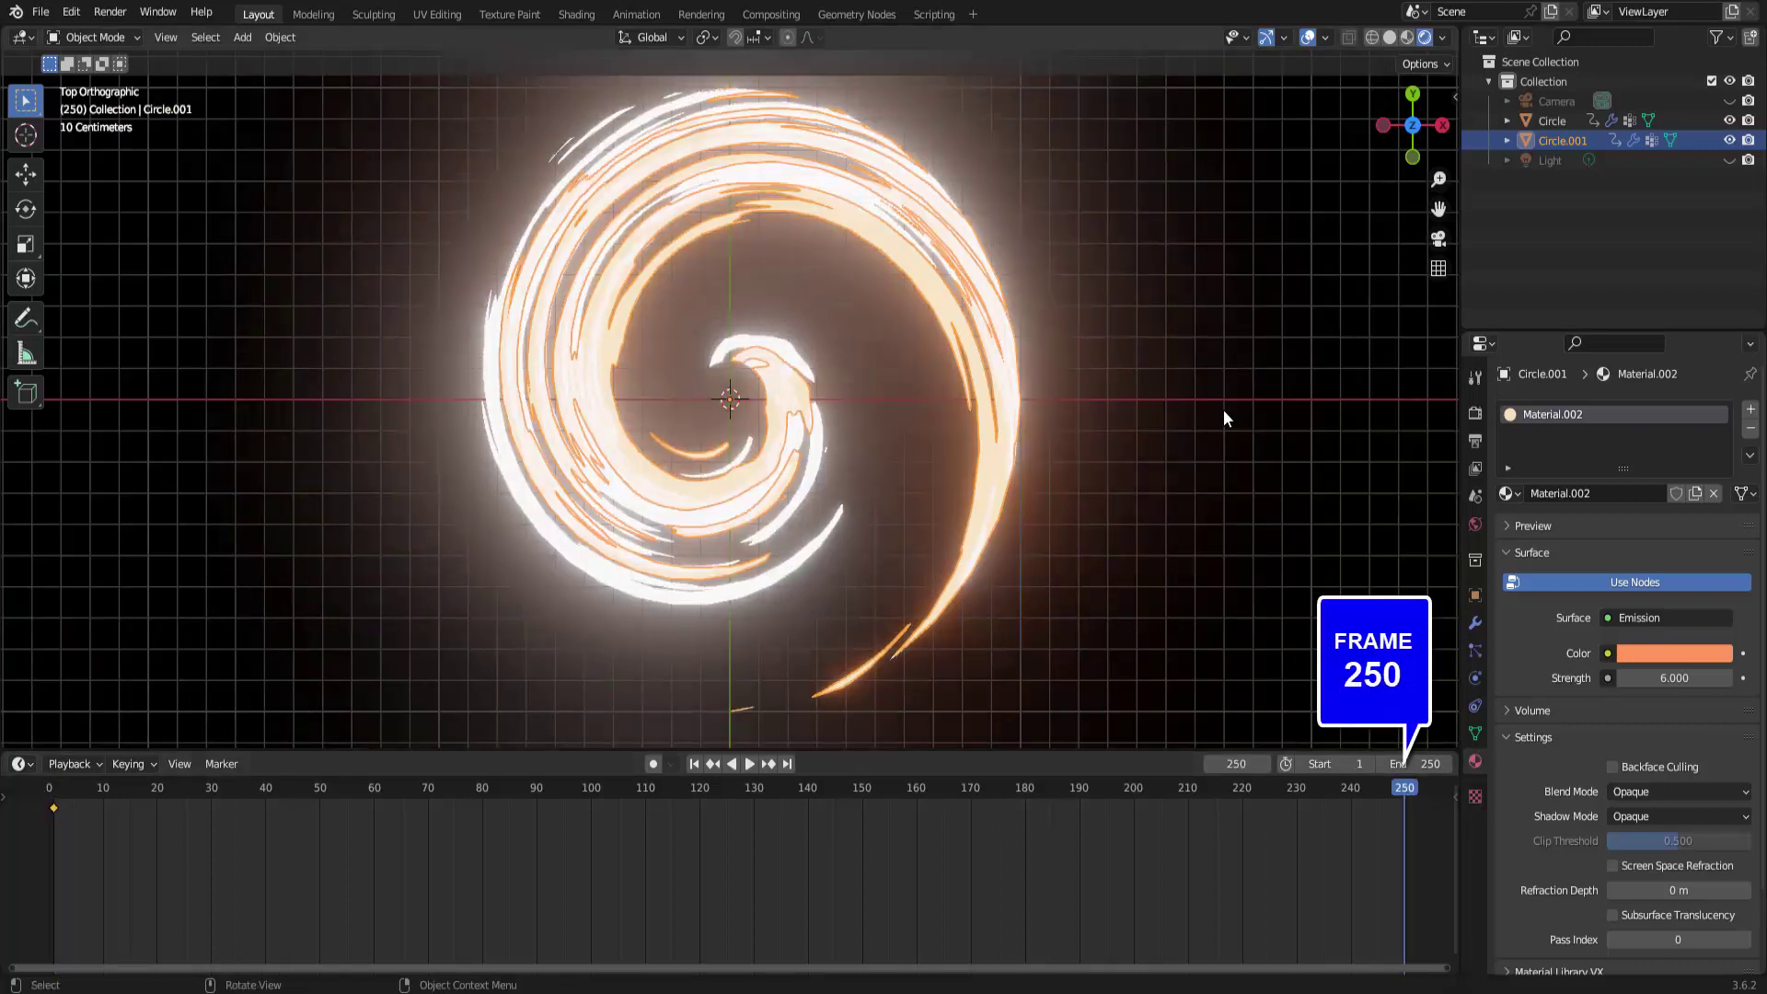
key("r")
key("z")
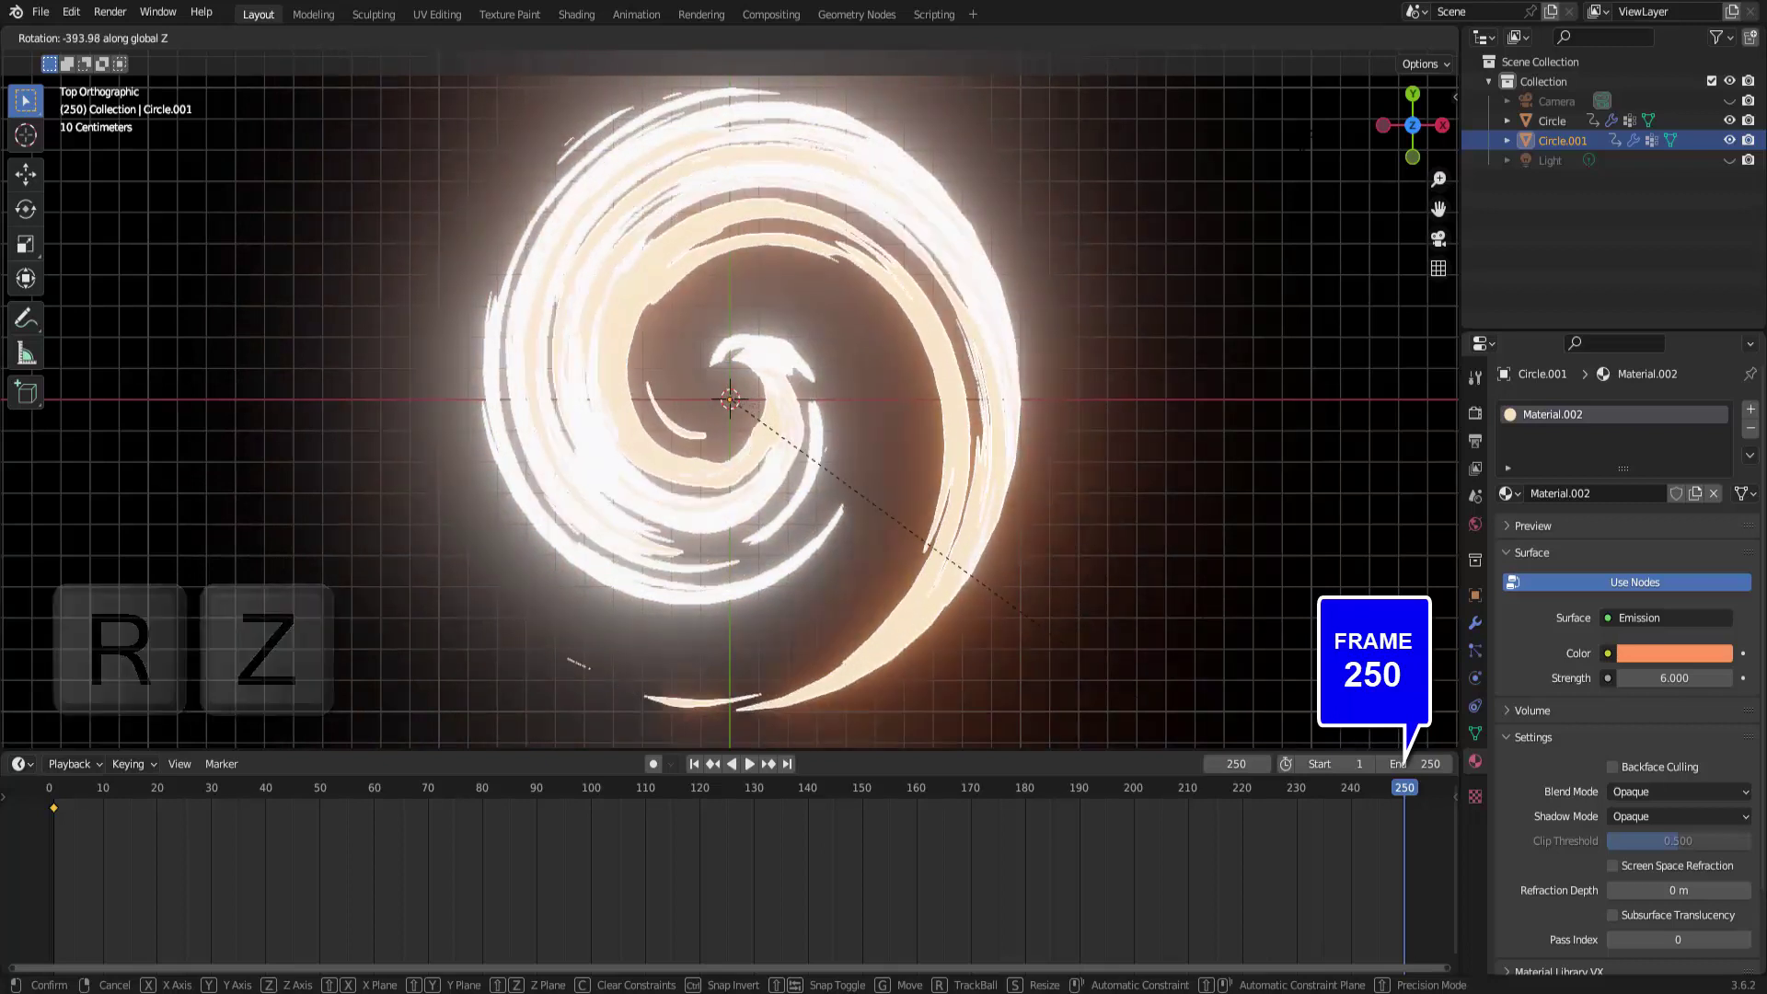
left_click(967, 276)
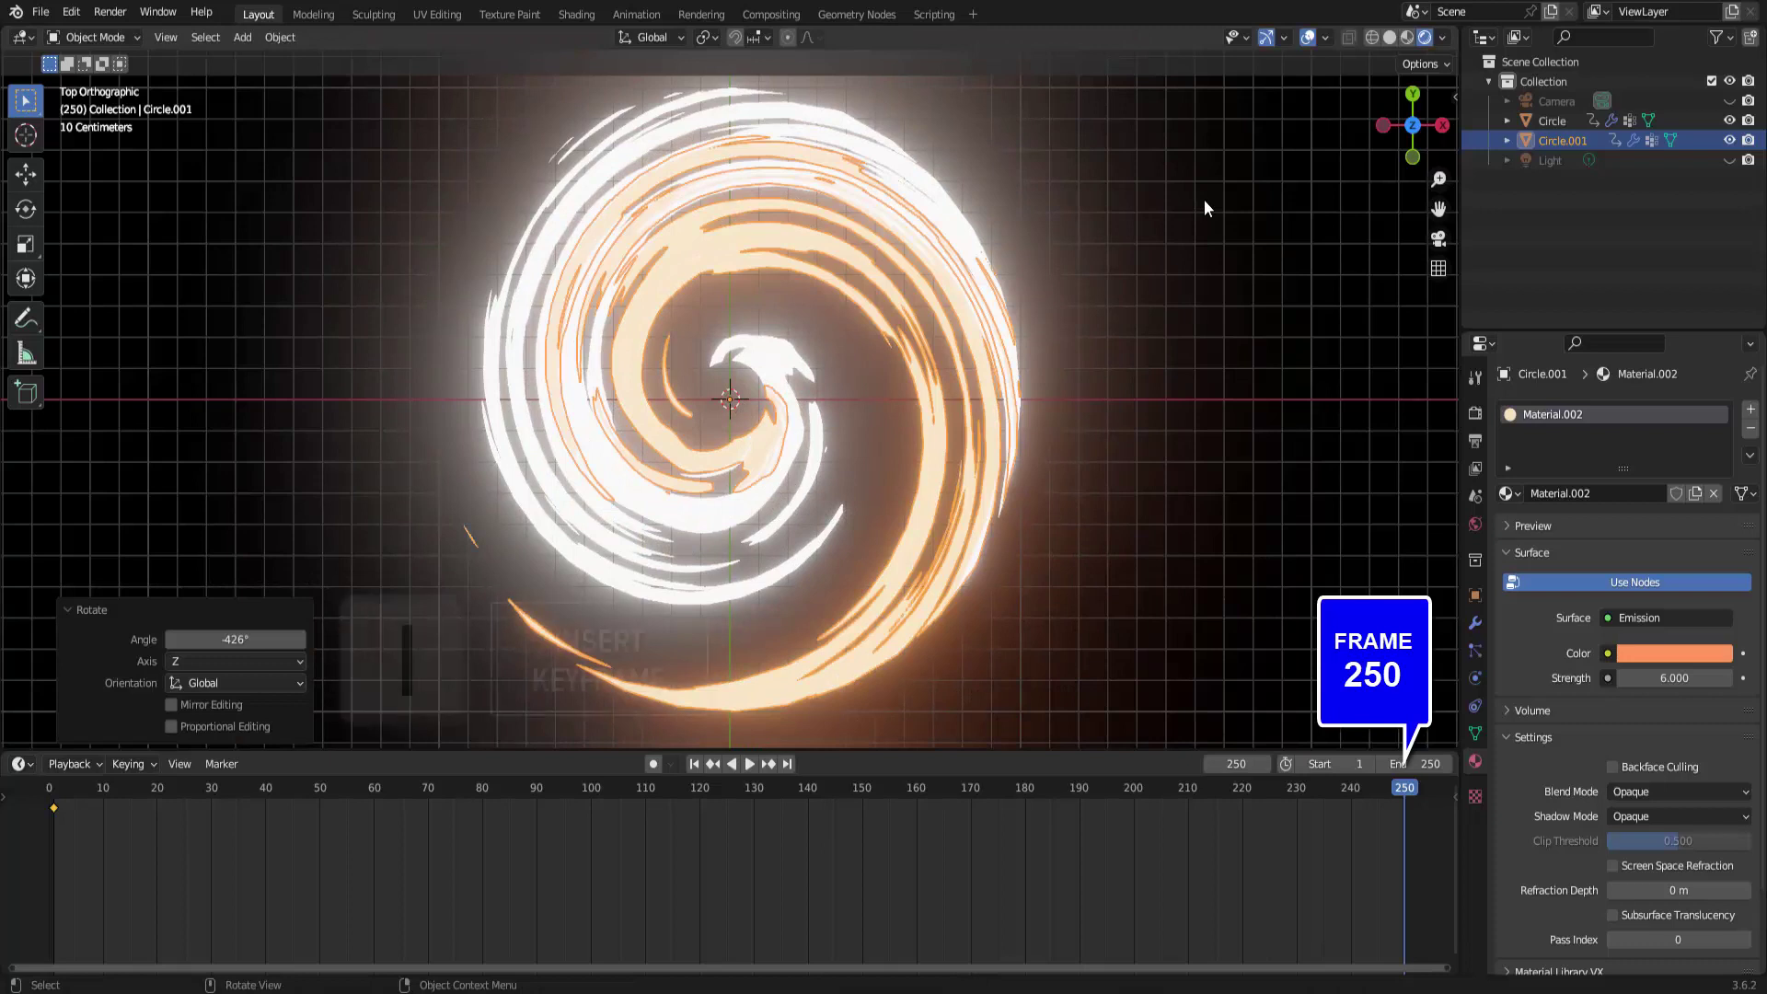
key("i")
left_click(1203, 201)
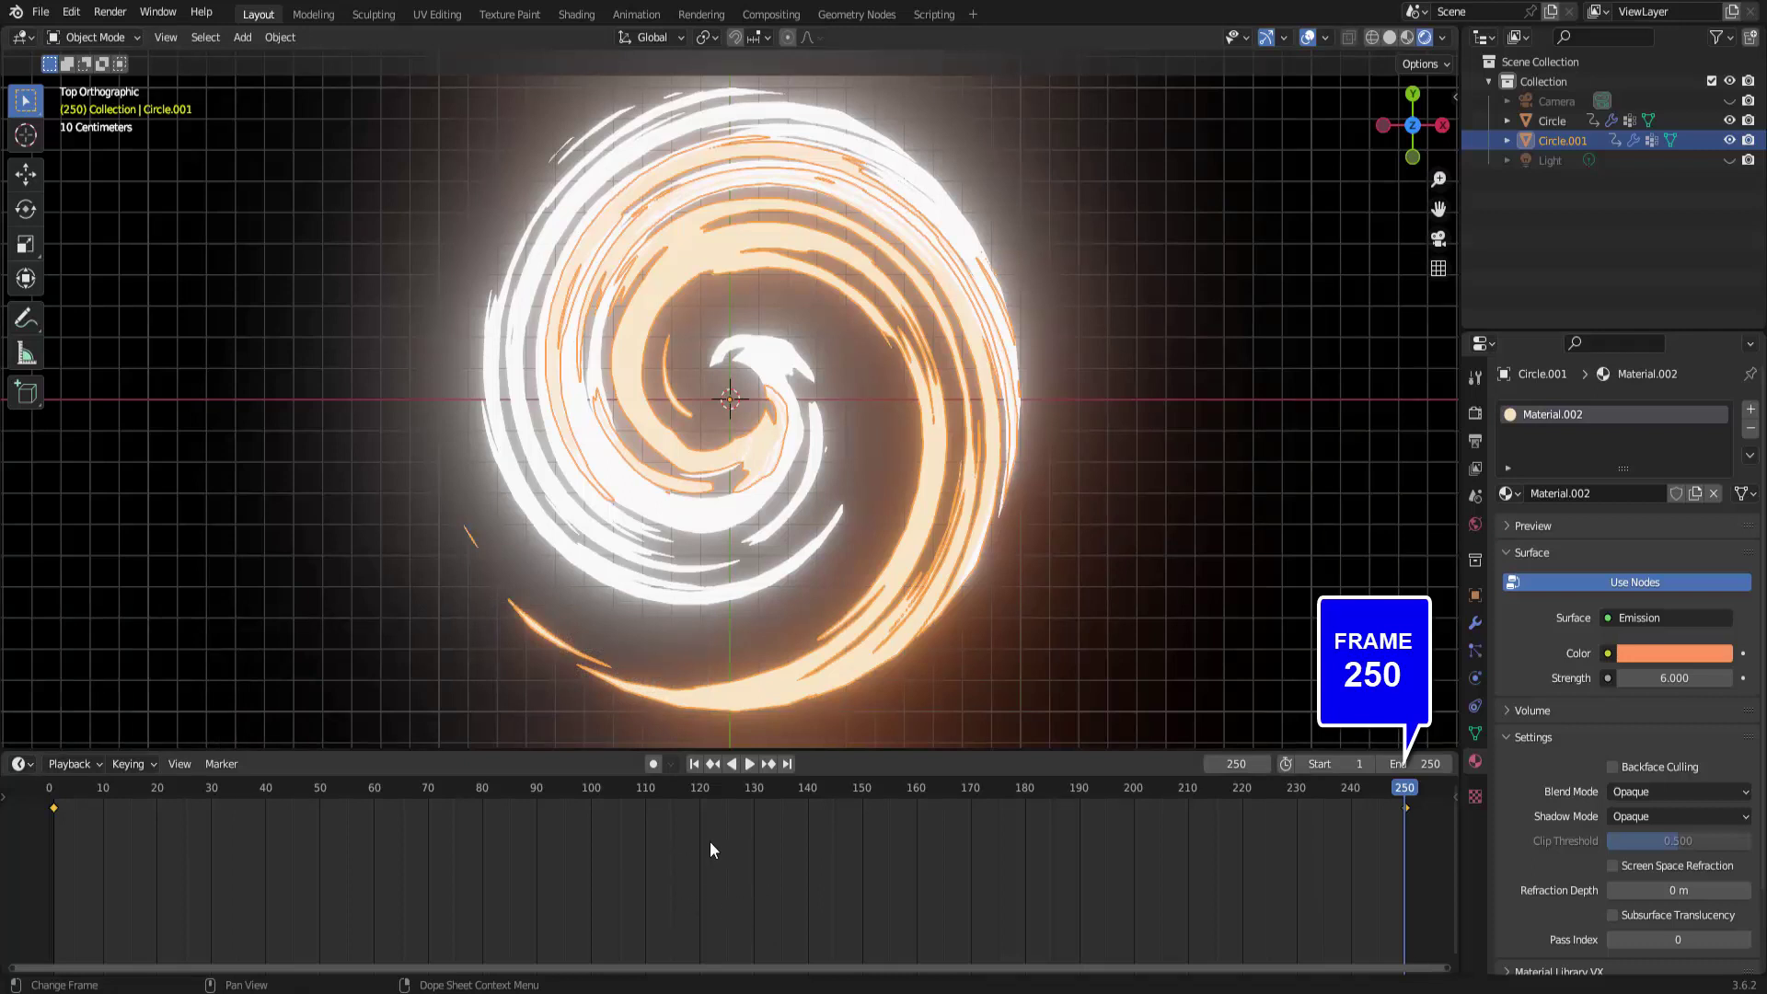
Set the orange swirl's rotation keyframes to Linear interpolation and stop the preview.
key("t")
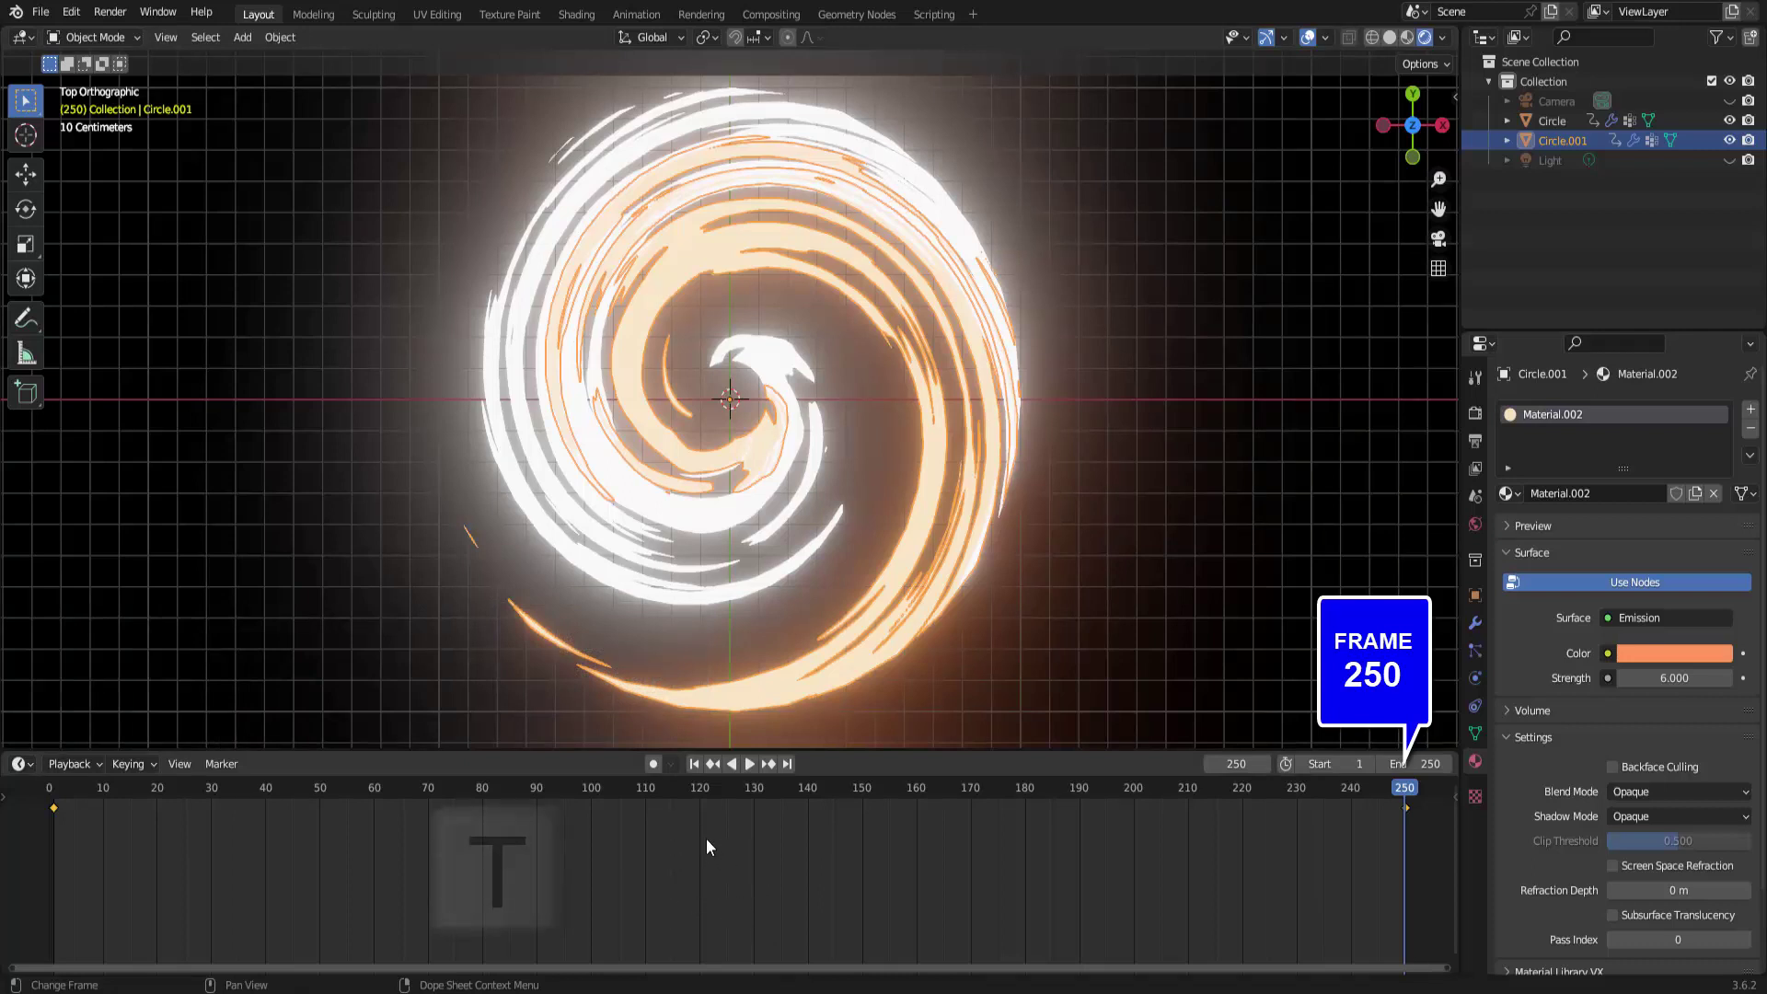
key("t")
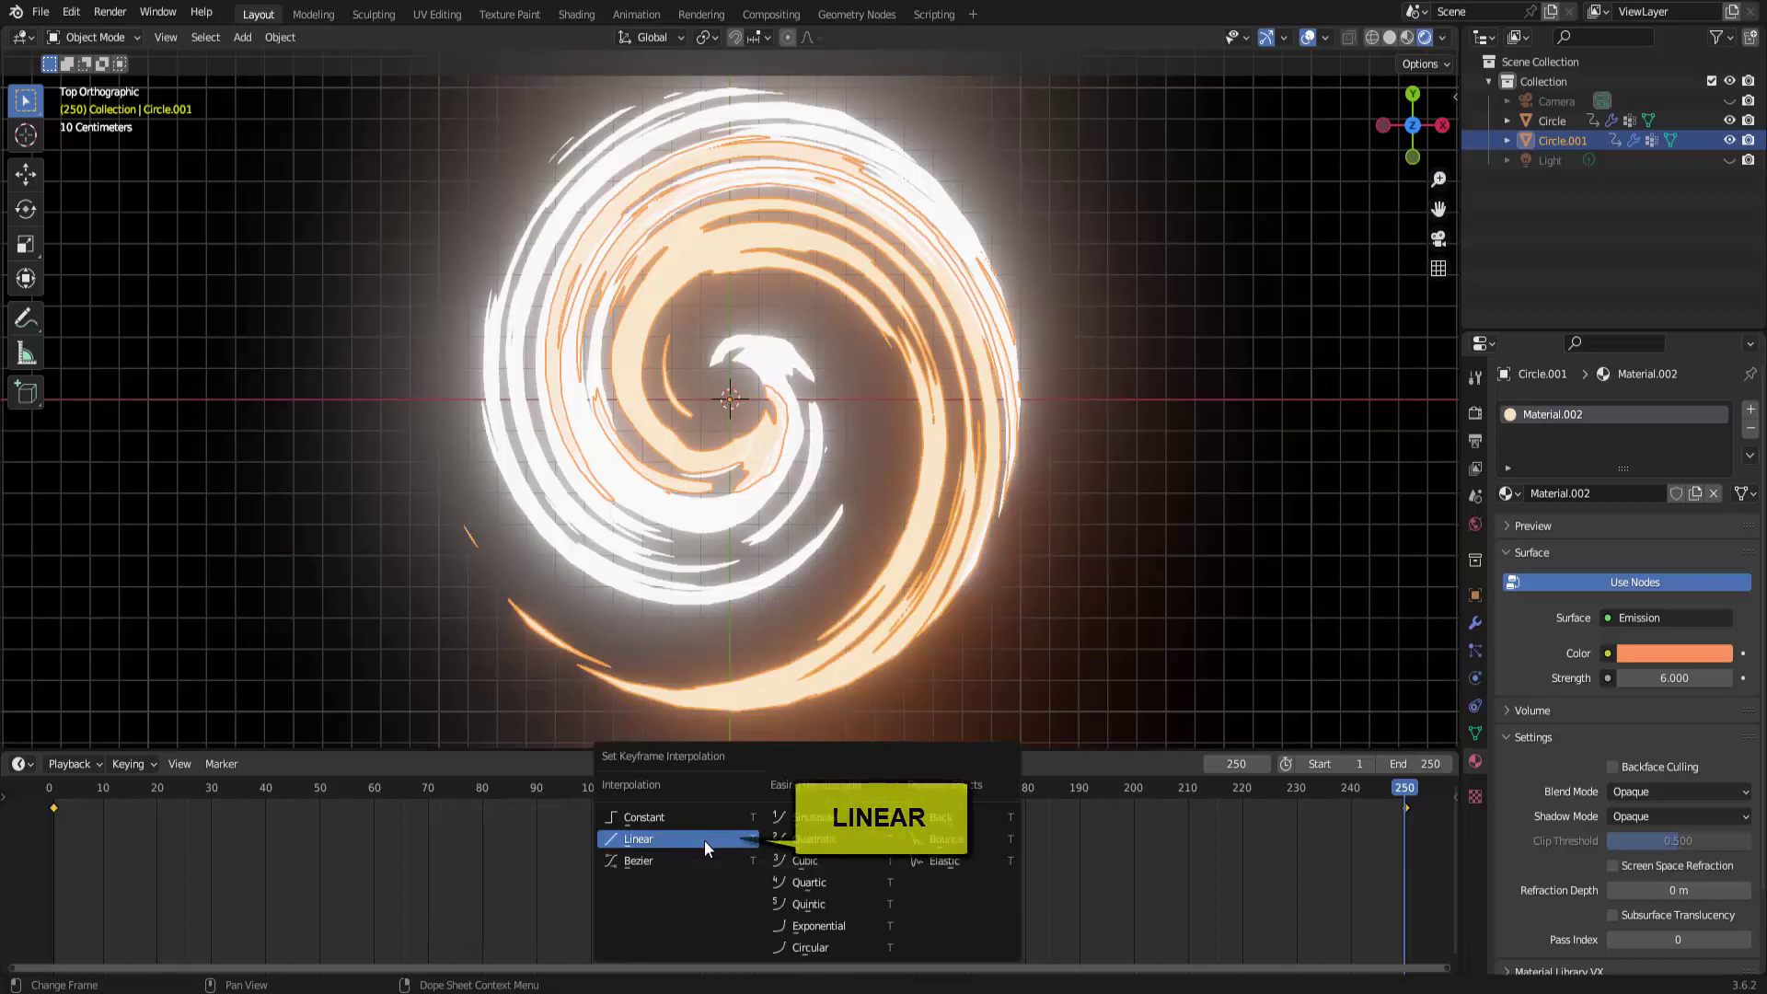
left_click(704, 842)
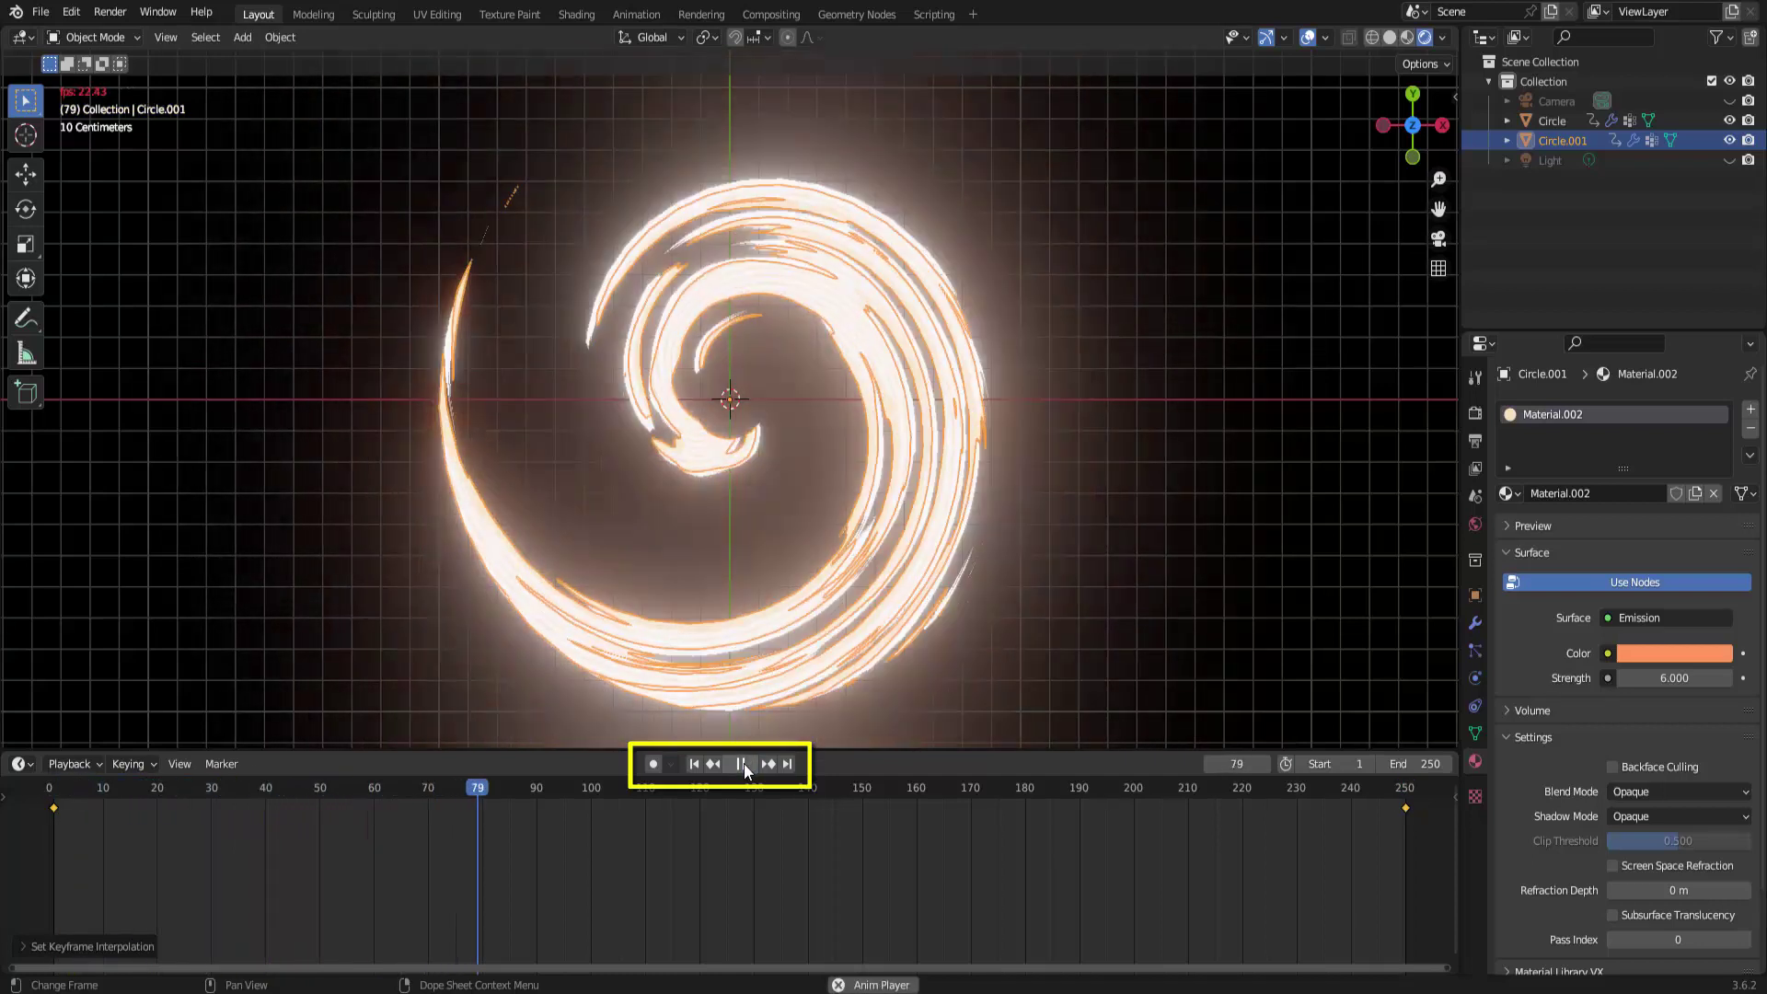
left_click(743, 764)
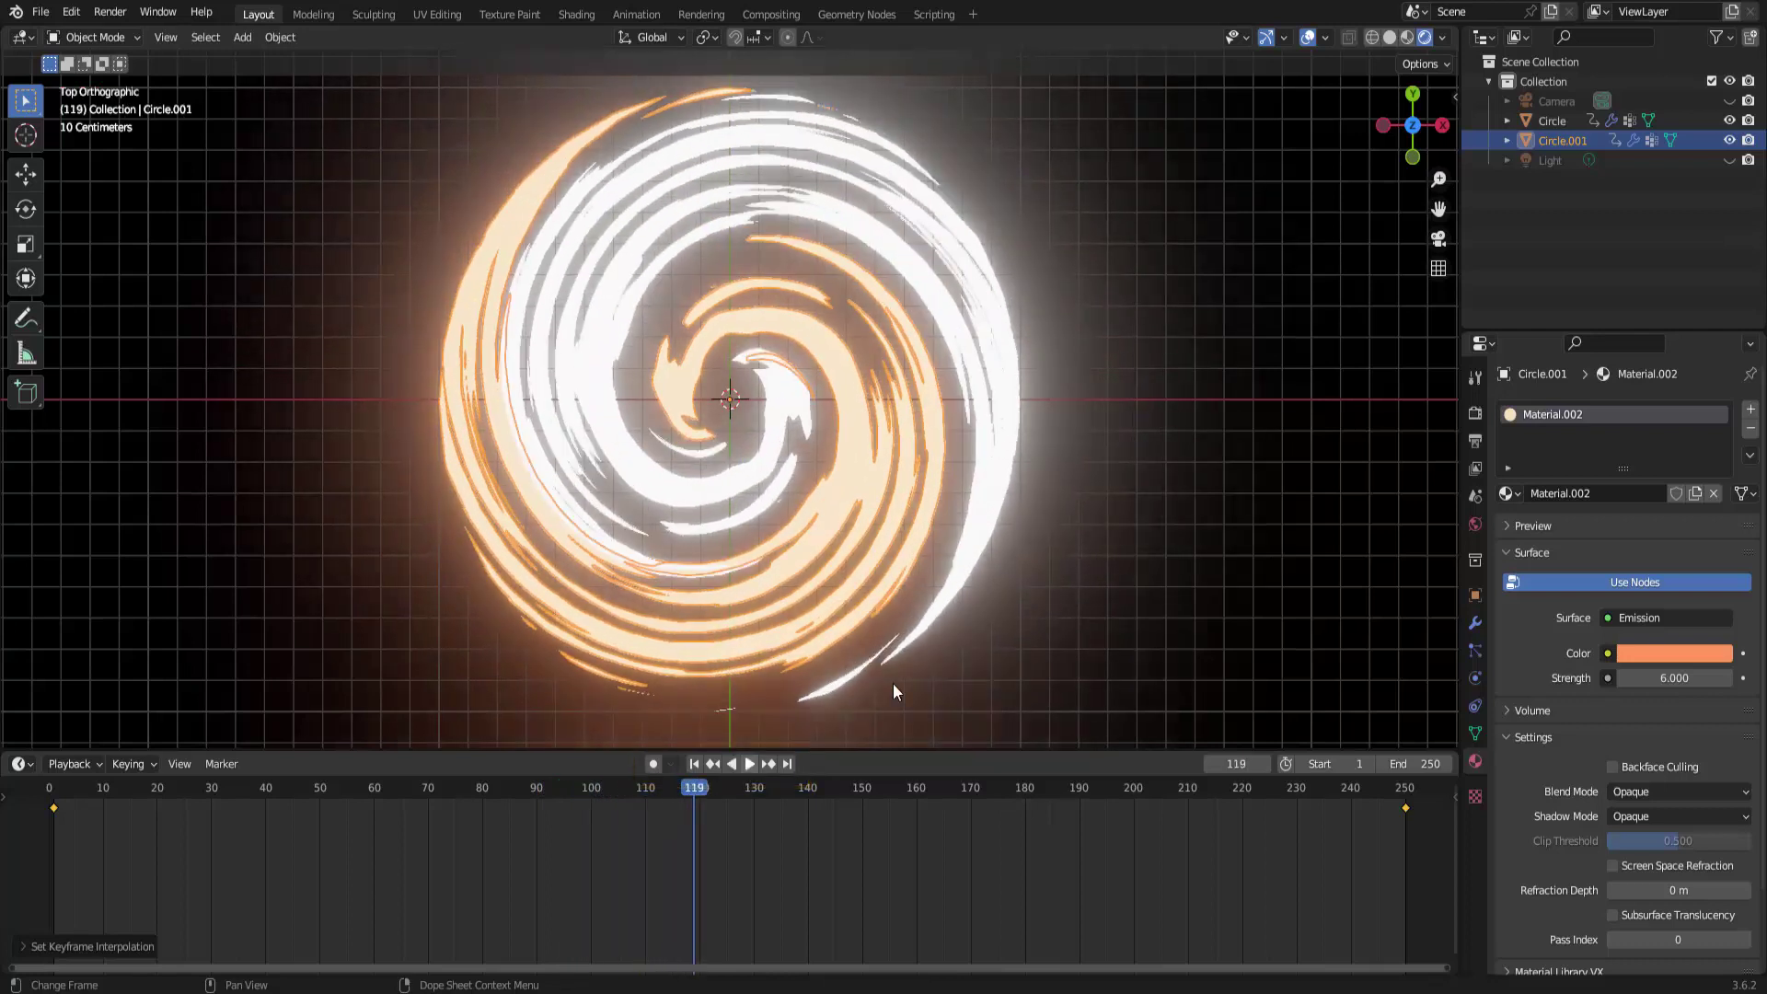
Select Circle and change its emission colour to pink, then orbit to an angled view.
left_click(877, 238)
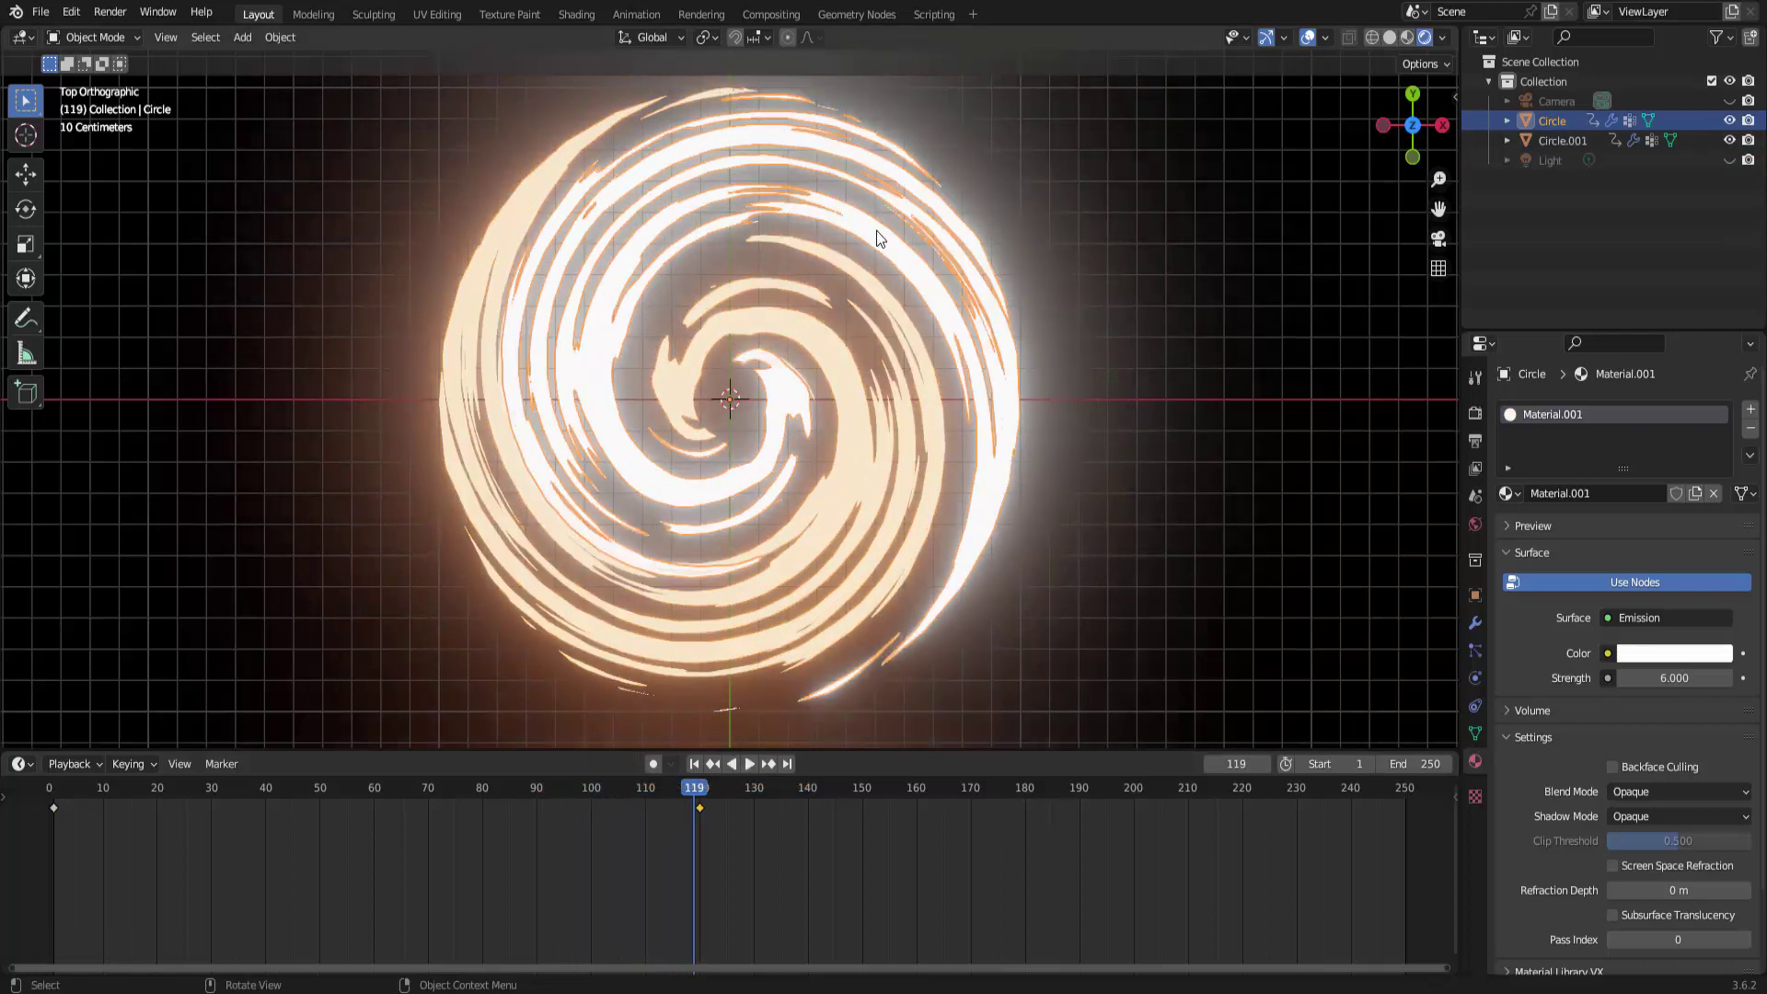
left_click(1698, 651)
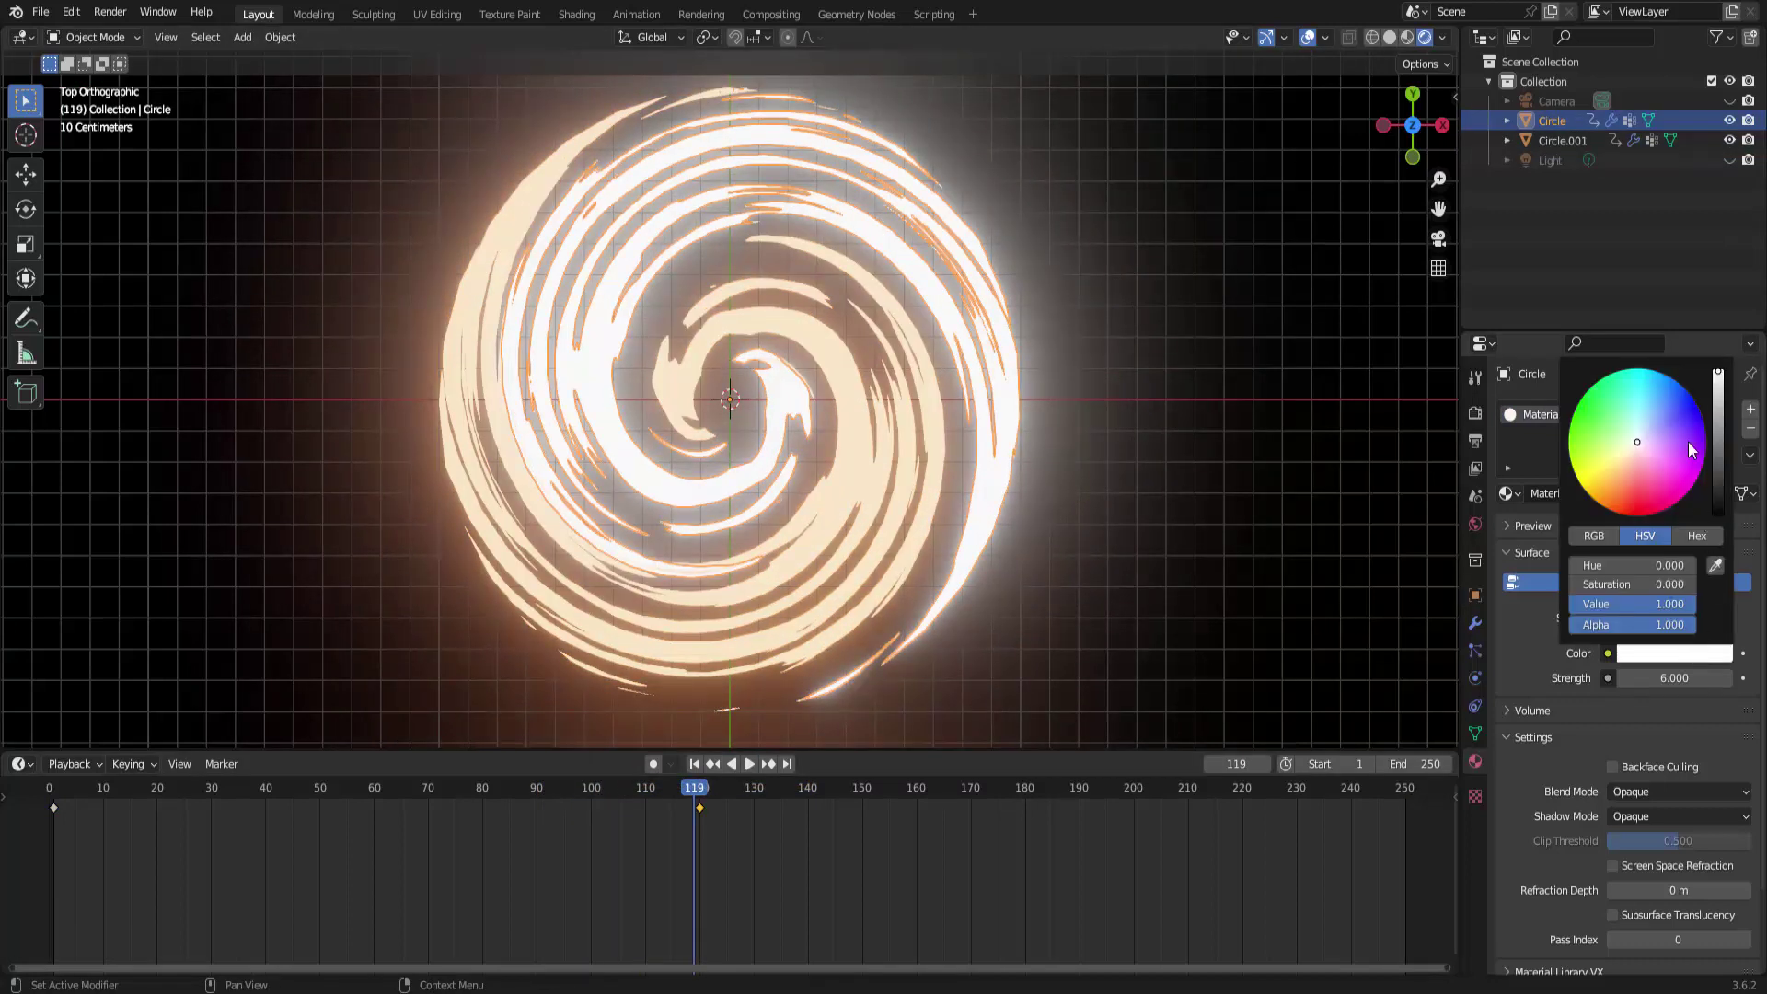
left_click(1680, 393)
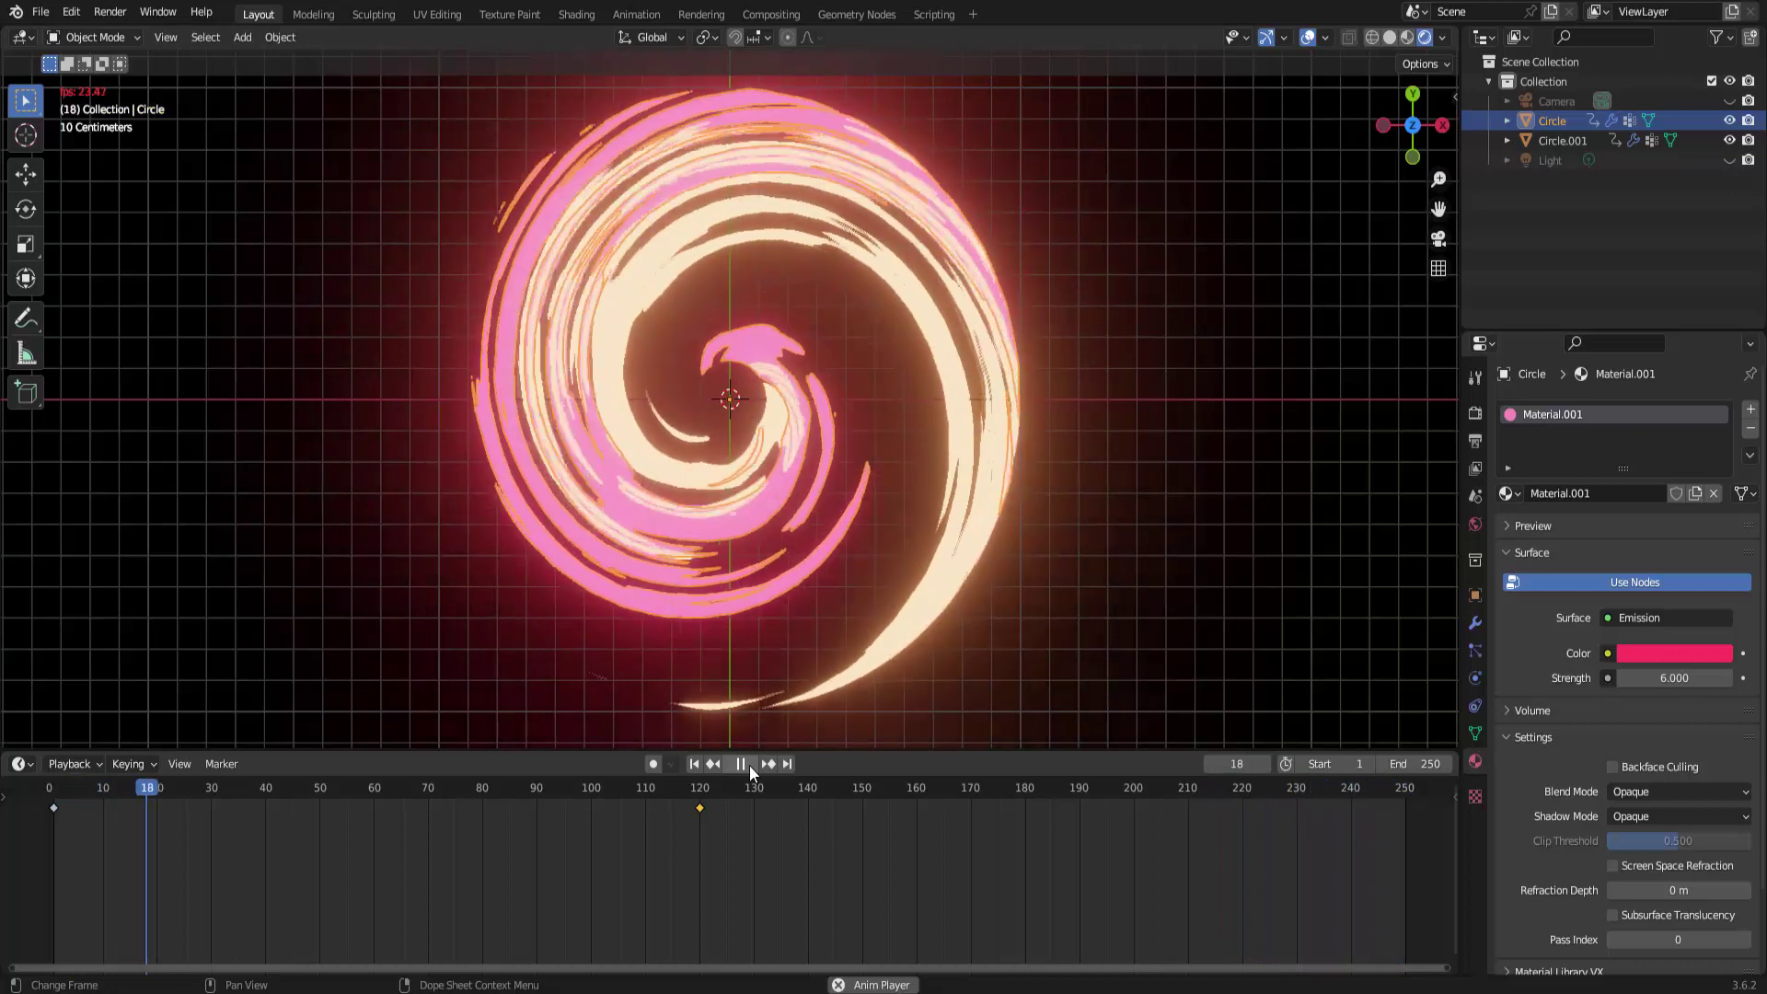
left_click(749, 765)
middle_click_drag(1164, 593, 1121, 406)
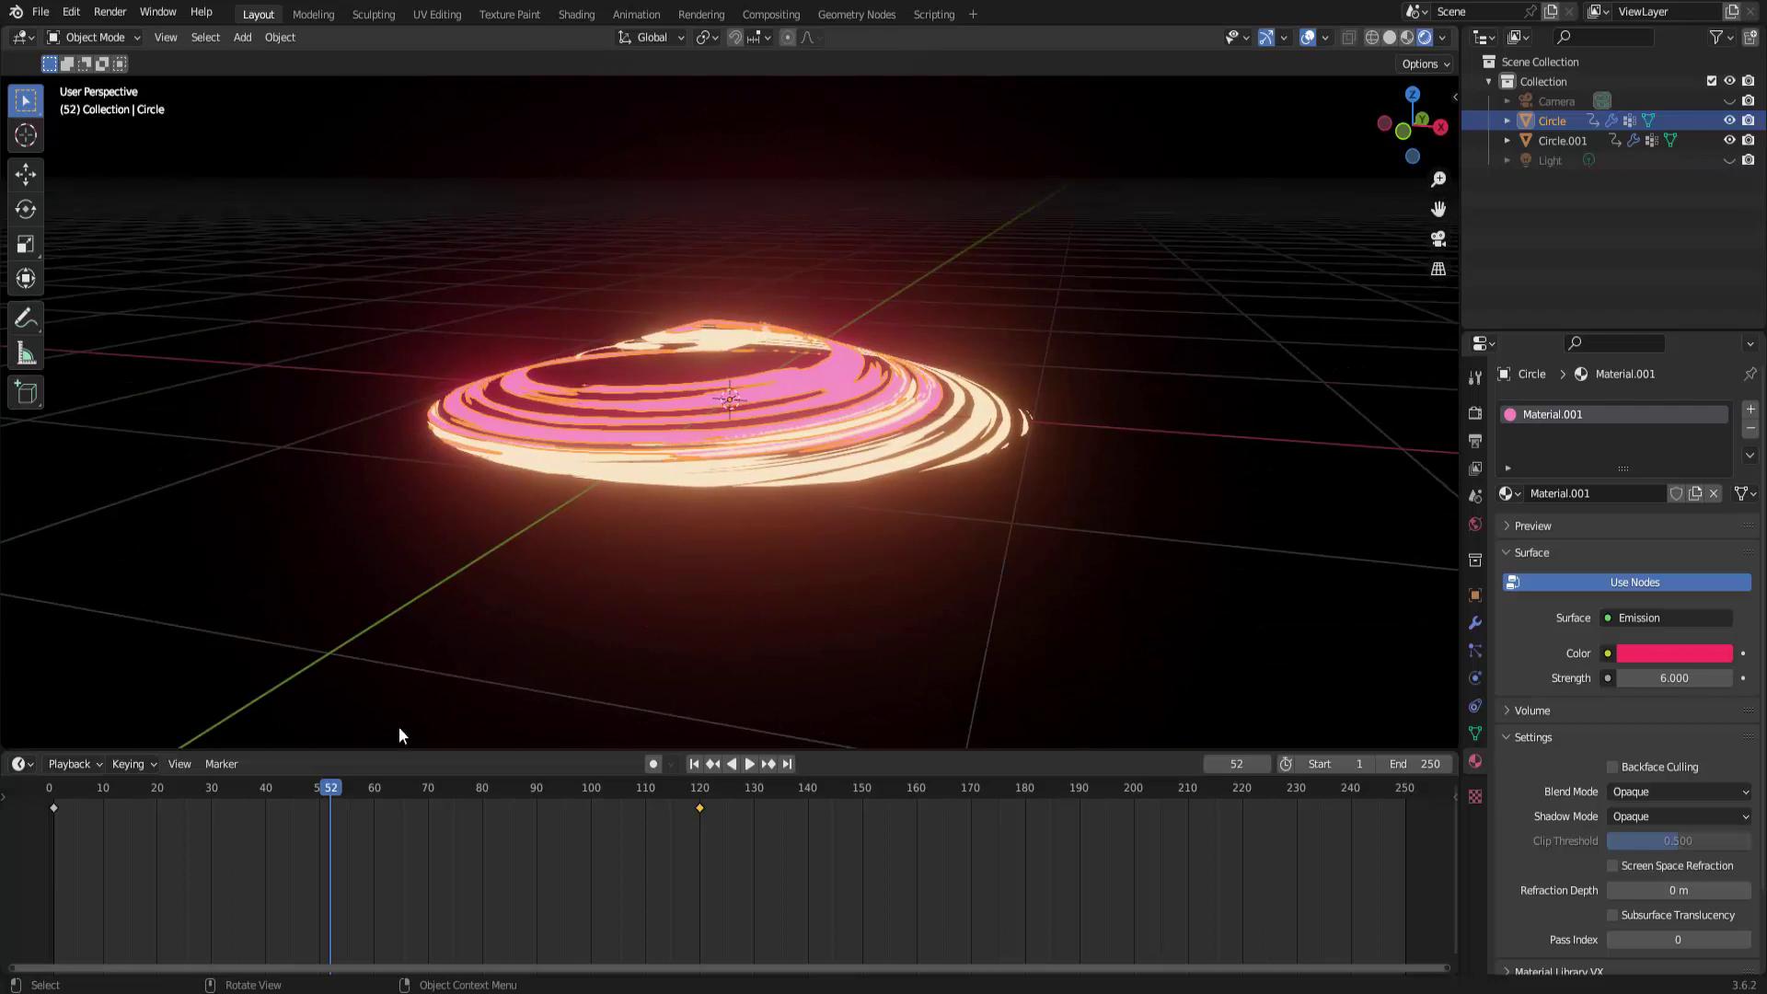
At frame 1, raise Circle.001 0.096 m on Z above the pink swirl and check from above.
left_click(695, 764)
left_click(736, 354)
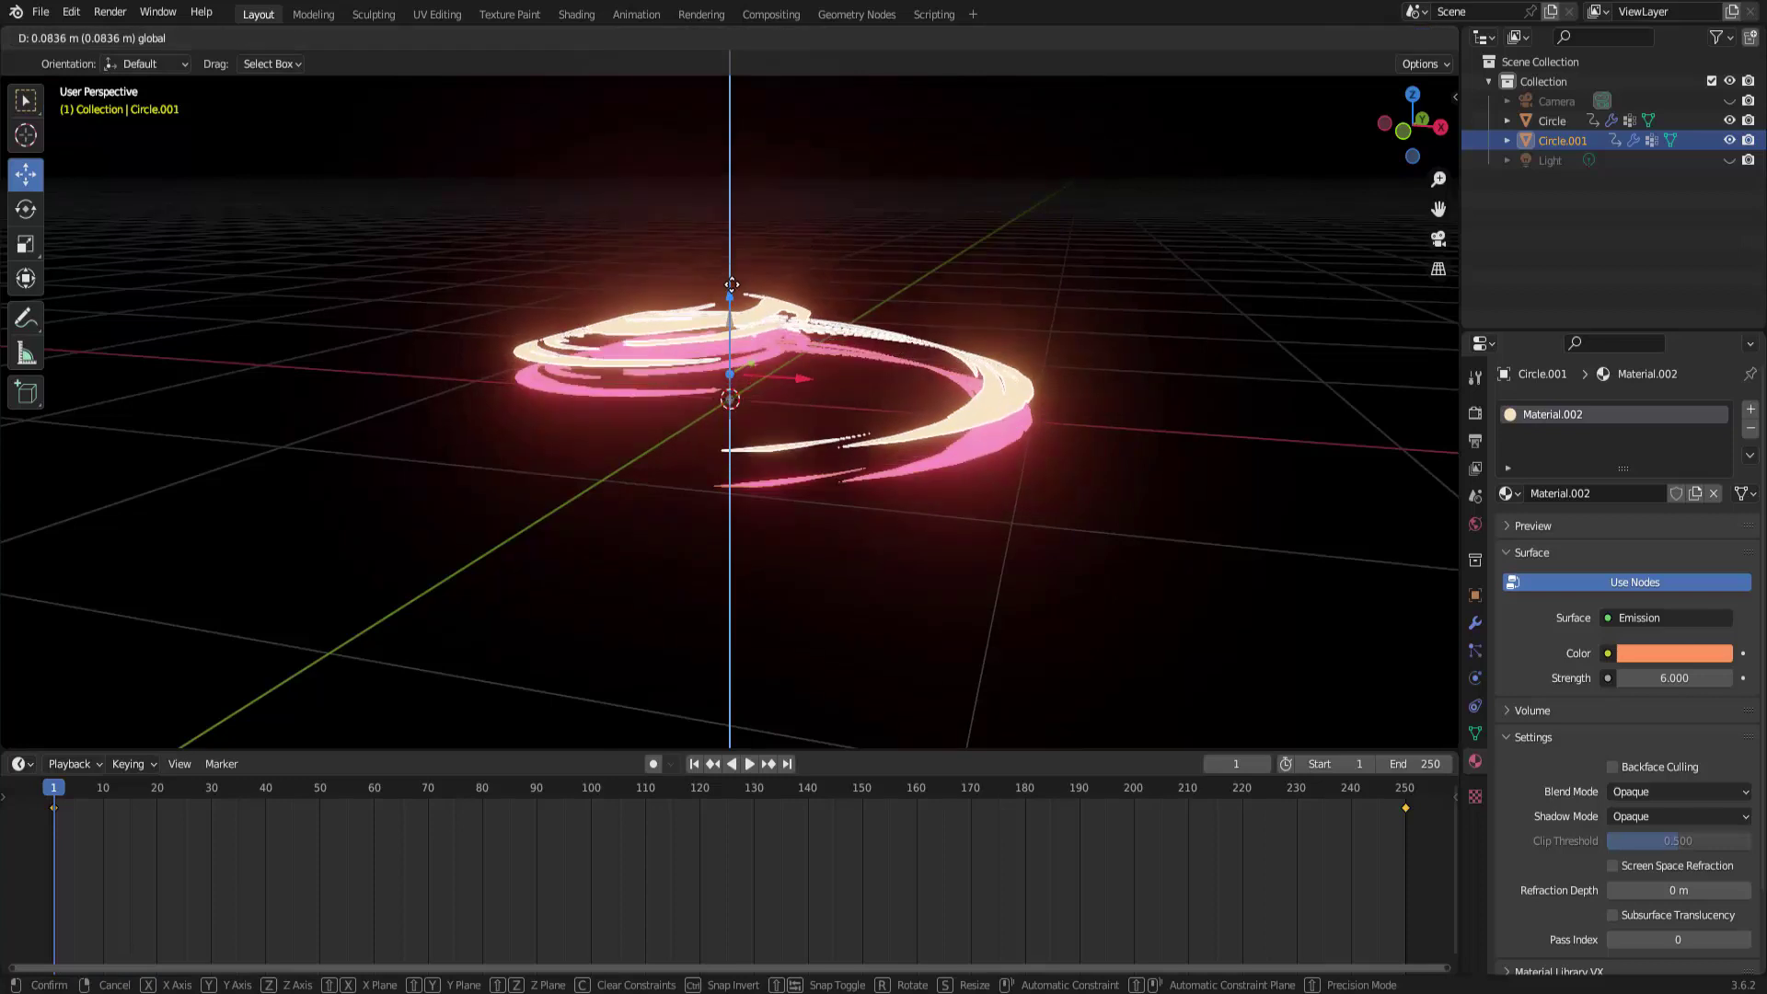
left_click_drag(732, 302, 731, 276)
middle_click_drag(933, 532, 933, 529)
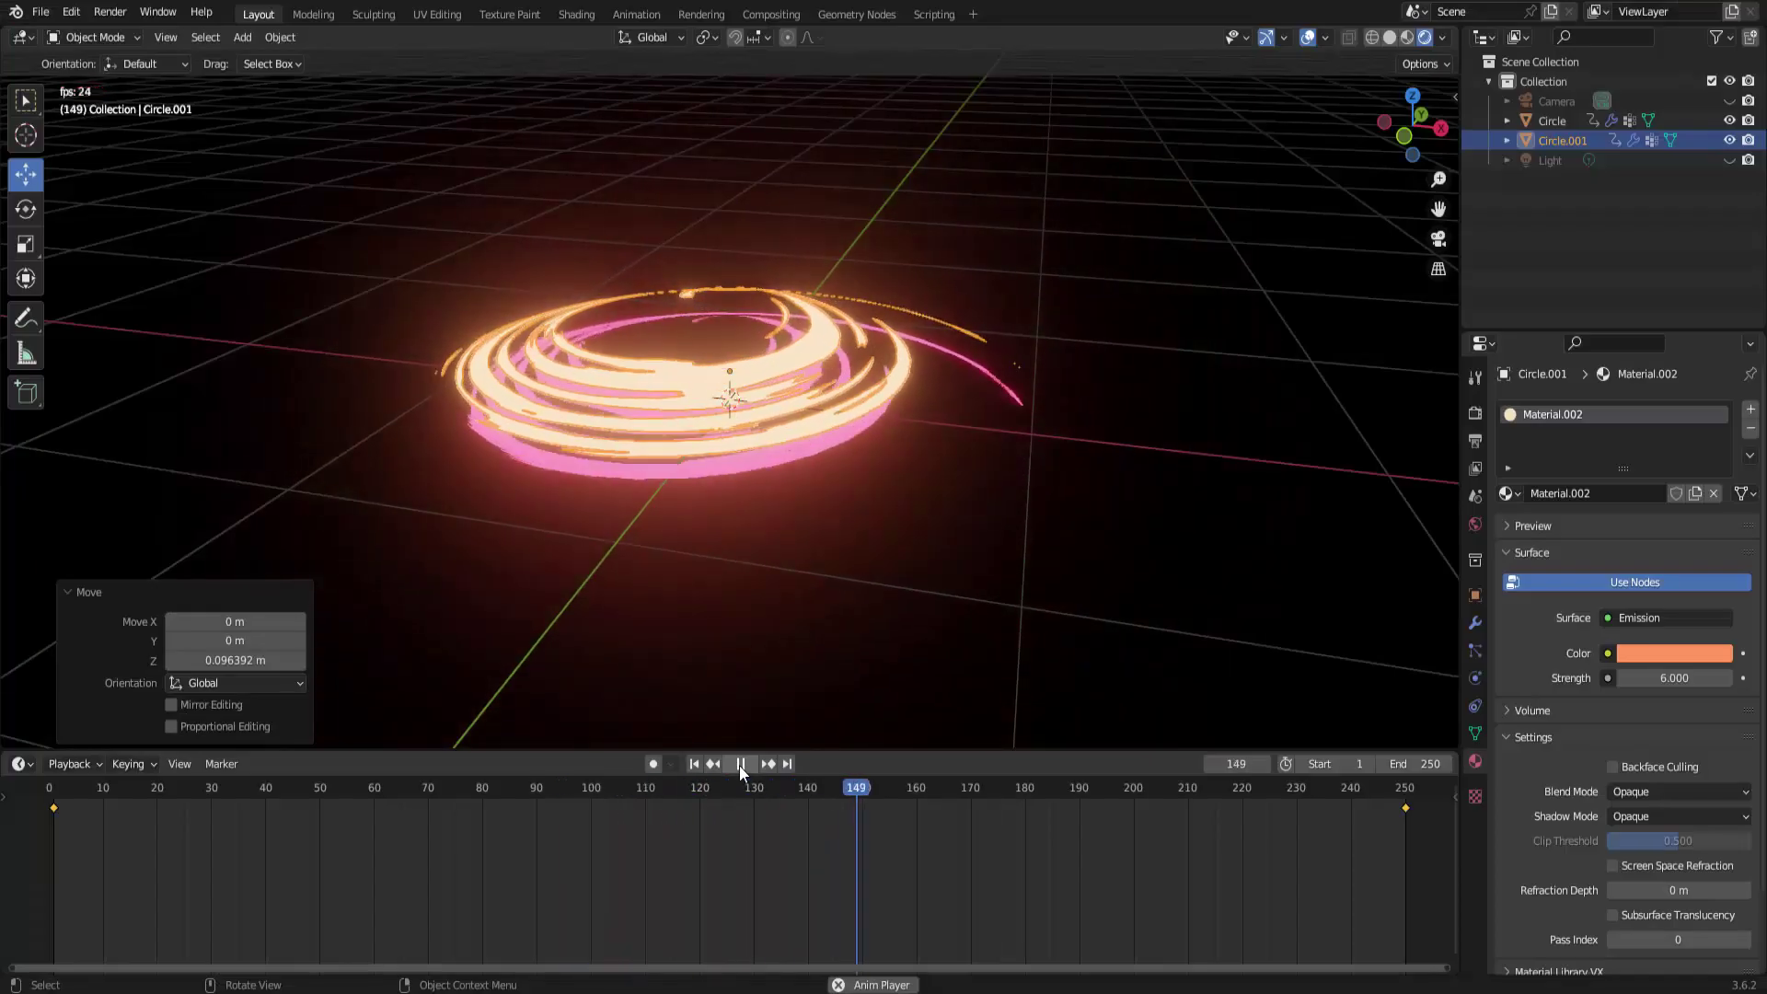
left_click(741, 765)
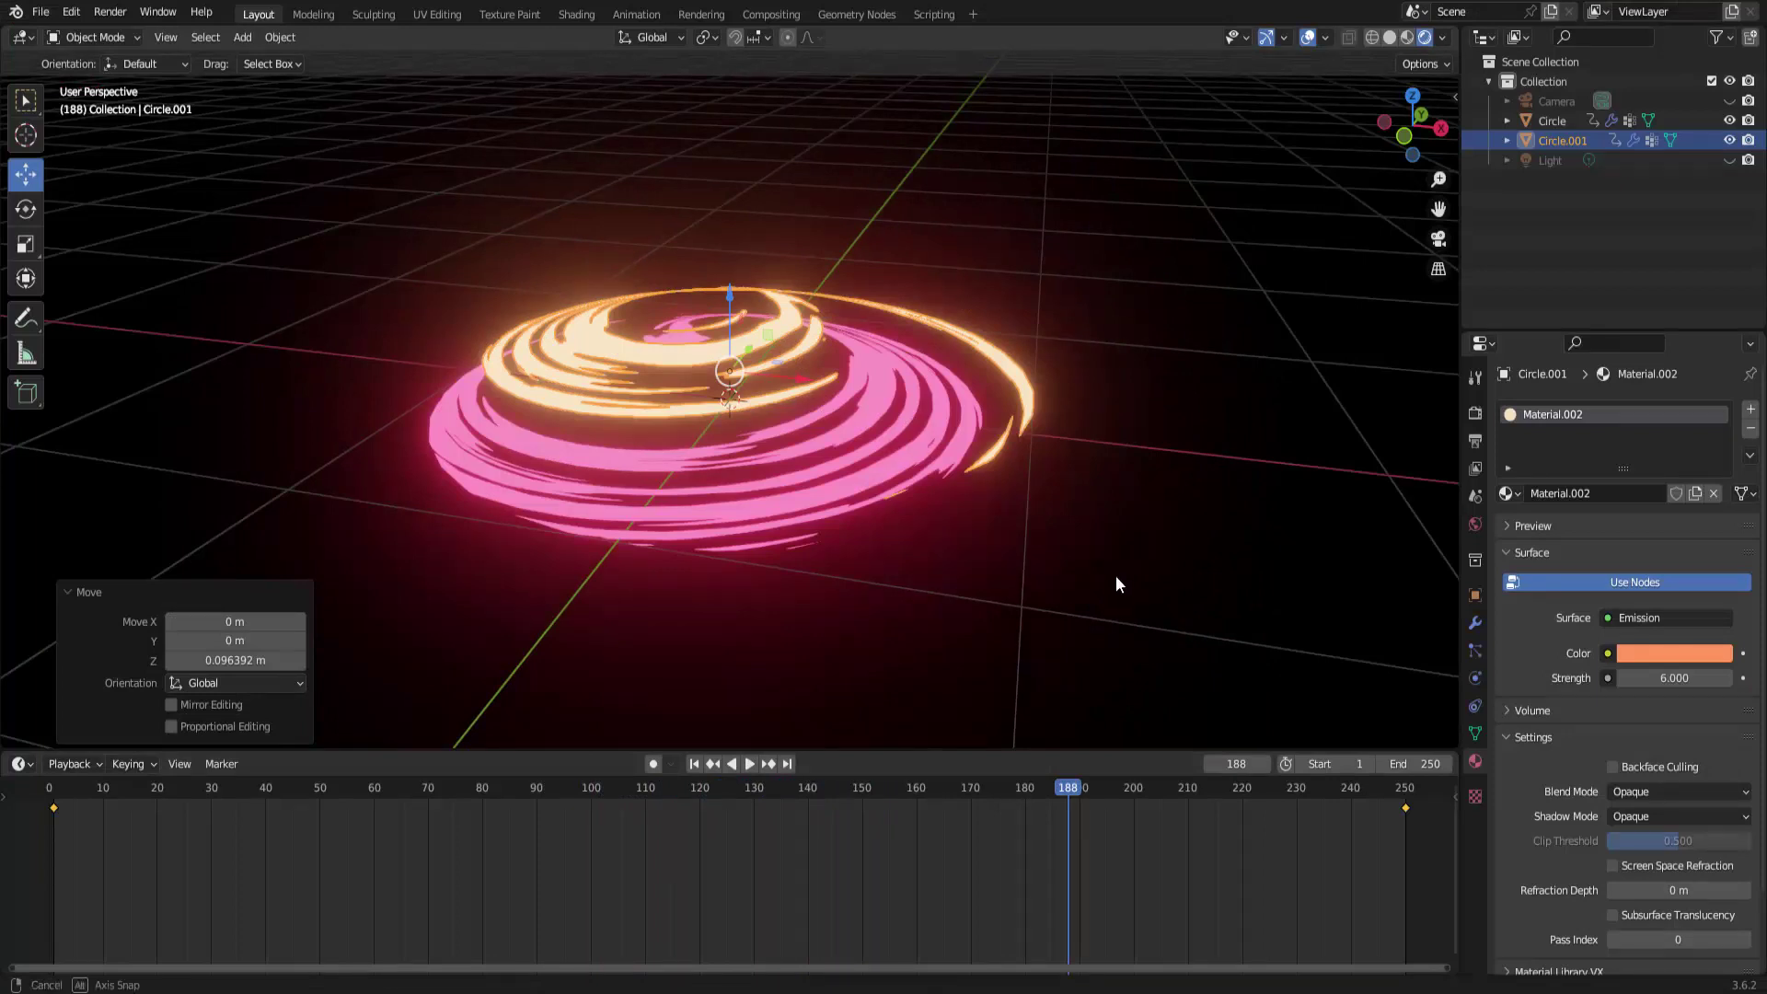
middle_click_drag(1116, 576, 1115, 613)
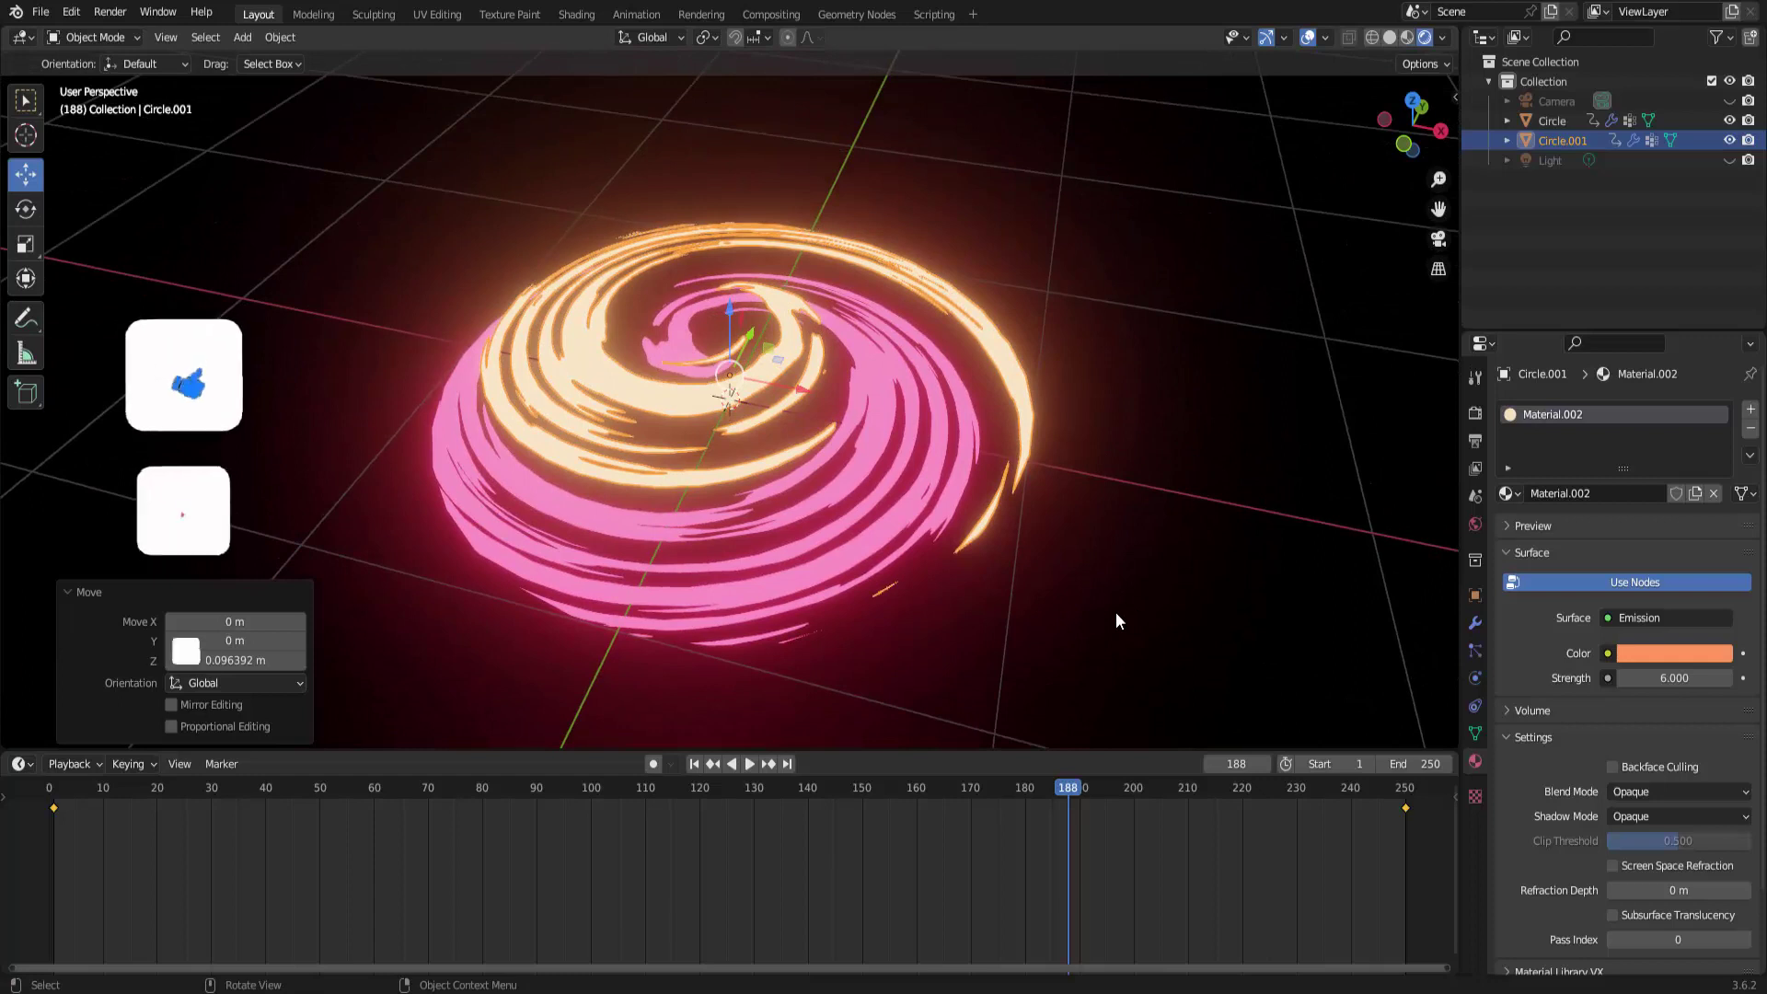